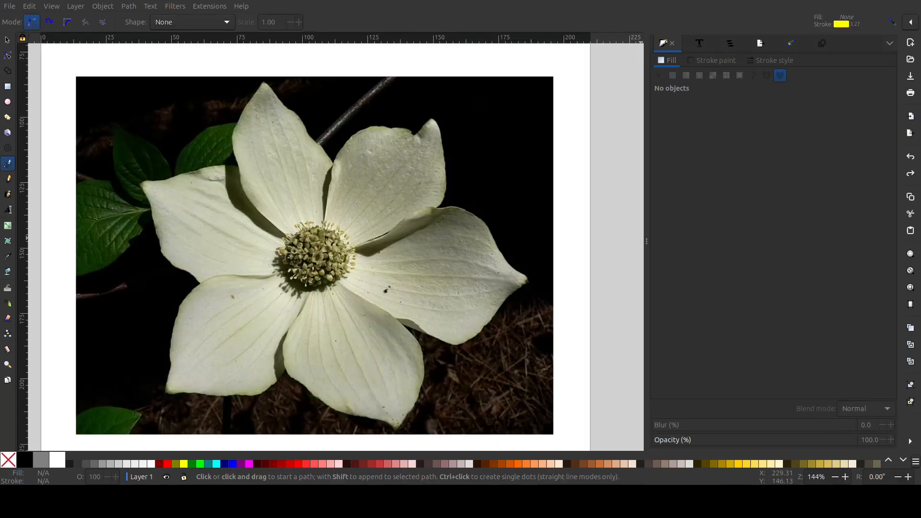
# Trace a flower petal in the photo with a rough outline of straight segments between six corner points
pyautogui.click(432, 120)
pyautogui.click(529, 280)
pyautogui.click(402, 423)
pyautogui.click(166, 391)
pyautogui.click(141, 185)
pyautogui.click(264, 83)
# Add a node to the left petal's yellow outline and pull its nodes and edges onto the petal in the photo
pyautogui.doubleClick(242, 132)
pyautogui.moveTo(242, 131); pyautogui.dragTo(252, 120)
pyautogui.moveTo(395, 114); pyautogui.dragTo(401, 106)
pyautogui.moveTo(566, 349); pyautogui.dragTo(571, 346)
pyautogui.moveTo(217, 353); pyautogui.dragTo(199, 370)
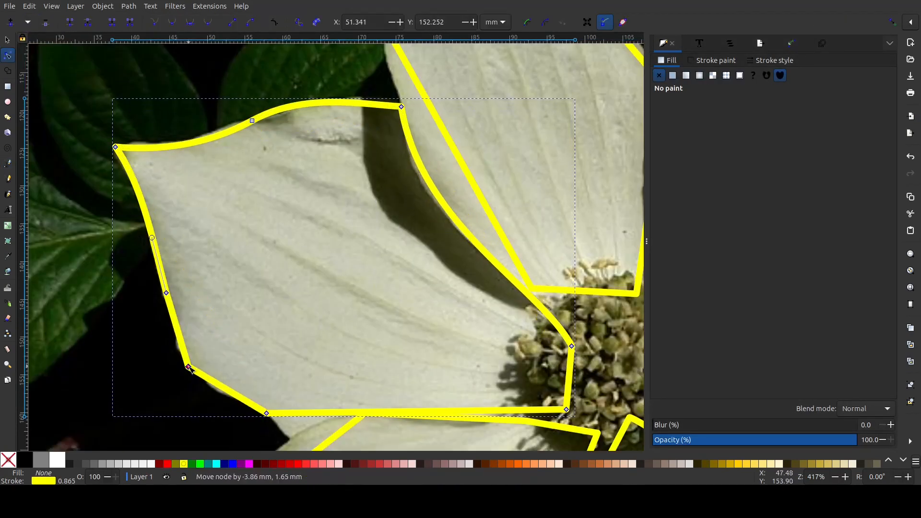
# Insert a node and move the neighbouring outline nodes so the yellow path follows the photographed petal edges
pyautogui.scroll(-2, 200, 370)
pyautogui.moveTo(268, 368); pyautogui.dragTo(290, 394)
pyautogui.scroll(10, 253, 360)
pyautogui.moveTo(237, 203); pyautogui.dragTo(225, 198)
pyautogui.doubleClick(493, 265)
pyautogui.moveTo(428, 202); pyautogui.dragTo(450, 189)
pyautogui.moveTo(536, 324); pyautogui.dragTo(547, 318)
# Refine the next petal outlines by adding a node and bending the straight segments to the photographed edges
pyautogui.scroll(-6, 339, 329)
pyautogui.scroll(6, 339, 329)
pyautogui.moveTo(164, 258); pyautogui.dragTo(181, 240)
pyautogui.scroll(-5, 238, 138)
pyautogui.doubleClick(192, 169)
pyautogui.moveTo(191, 169); pyautogui.dragTo(187, 172)
pyautogui.scroll(-8, 187, 173)
pyautogui.keyDown('ctrl'); pyautogui.scroll(-2, 466, 336); pyautogui.keyUp('ctrl')
pyautogui.click(555, 139)
pyautogui.keyDown('ctrl'); pyautogui.scroll(2, 555, 139); pyautogui.keyUp('ctrl')
pyautogui.moveTo(398, 247); pyautogui.dragTo(387, 211)
# Fit the right petal's outline to the photo by adjusting its pointed tip and the neighbouring edge
pyautogui.scroll(-7, 389, 217)
pyautogui.click(551, 272)
pyautogui.keyDown('shift'); pyautogui.scroll(-6, 551, 273); pyautogui.keyUp('shift')
pyautogui.click(335, 269)
pyautogui.scroll(-8, 336, 269)
pyautogui.moveTo(500, 251); pyautogui.dragTo(545, 301)
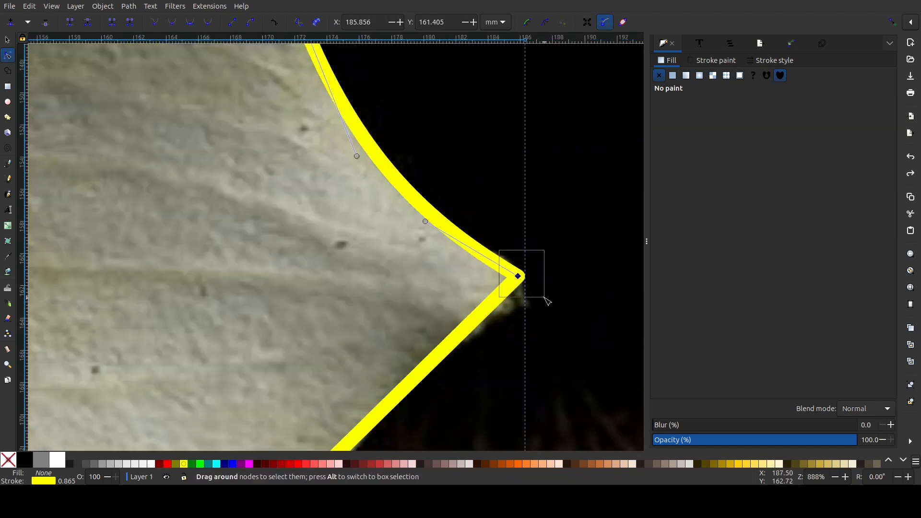
pyautogui.keyDown('ctrl'); pyautogui.scroll(-1, 516, 275); pyautogui.keyUp('ctrl')
pyautogui.moveTo(208, 380); pyautogui.dragTo(205, 380)
pyautogui.moveTo(298, 292); pyautogui.dragTo(309, 306)
# Curve the right side and lower edge of the bottom petal's outline to match the photo
pyautogui.keyDown('shift'); pyautogui.scroll(6, 309, 306); pyautogui.keyUp('shift')
pyautogui.click(321, 381)
pyautogui.moveTo(321, 380); pyautogui.dragTo(259, 304)
pyautogui.scroll(-9, 259, 304)
pyautogui.moveTo(265, 144); pyautogui.dragTo(351, 128)
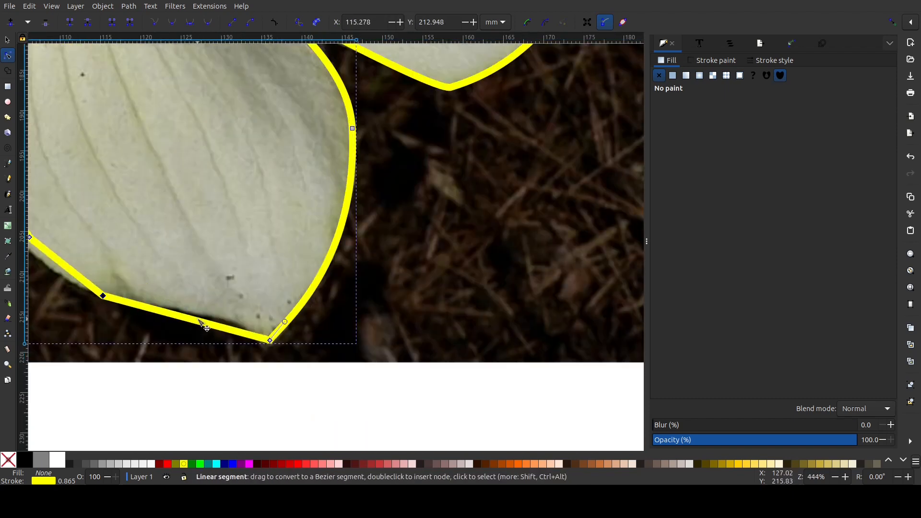
pyautogui.keyDown('shift'); pyautogui.scroll(8, 201, 323); pyautogui.keyUp('shift')
pyautogui.moveTo(206, 217); pyautogui.dragTo(200, 215)
# Shape the lower-left petal's outline by moving its right, bottom and left edges onto the photographed petal
pyautogui.scroll(8, 250, 259)
pyautogui.click(405, 240)
pyautogui.scroll(-2, 405, 241)
pyautogui.moveTo(347, 336); pyautogui.dragTo(373, 344)
pyautogui.moveTo(325, 403); pyautogui.dragTo(288, 421)
pyautogui.moveTo(148, 409); pyautogui.dragTo(147, 413)
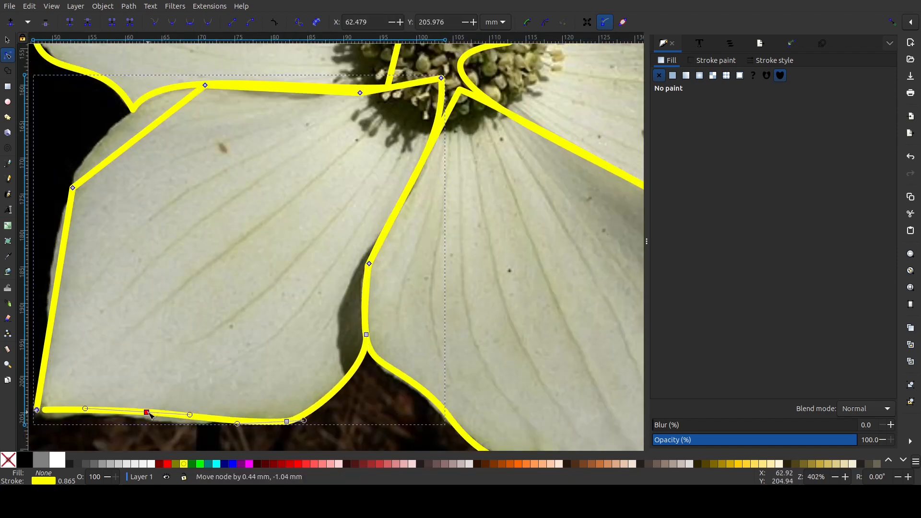
pyautogui.moveTo(48, 343); pyautogui.dragTo(54, 343)
pyautogui.keyDown('shift'); pyautogui.scroll(8, 54, 343); pyautogui.keyUp('shift')
pyautogui.keyDown('ctrl'); pyautogui.scroll(-3, 203, 317); pyautogui.keyUp('ctrl')
# Draw a circle over the flower's centre and cut the overlapping petal outlines with the Difference operation
pyautogui.moveTo(318, 235)
pyautogui.mouseDown()
pyautogui.moveTo(291, 227)
pyautogui.moveTo(378, 286)
pyautogui.moveTo(373, 188)
pyautogui.mouseUp()
pyautogui.click(7, 102)
pyautogui.press('s')
pyautogui.click(314, 240)
pyautogui.hotkey('ctrl', '-')
pyautogui.click(341, 246)
pyautogui.keyDown('shift'); pyautogui.click(297, 233); pyautogui.keyUp('shift')
pyautogui.hotkey('ctrl', '-')
# Delete the reference photo and colour the flower outlines navy blue
pyautogui.hotkey('ctrl', 'g')
pyautogui.press('Delete')
pyautogui.keyDown('shift'); pyautogui.click(224, 464); pyautogui.keyUp('shift')
# Select the circle at the flower's centre and apply yellow to it
pyautogui.click(331, 270)
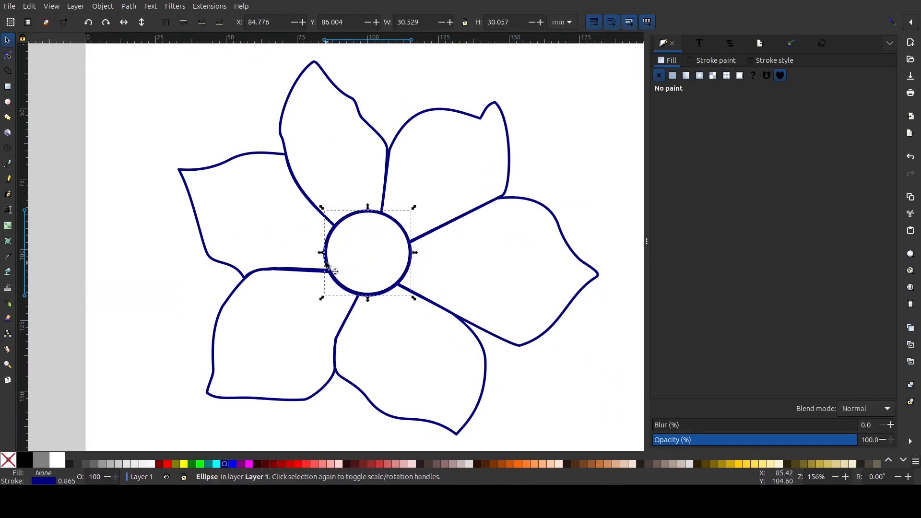
pyautogui.moveTo(224, 86); pyautogui.dragTo(521, 372)
pyautogui.click(363, 234)
pyautogui.click(183, 464)
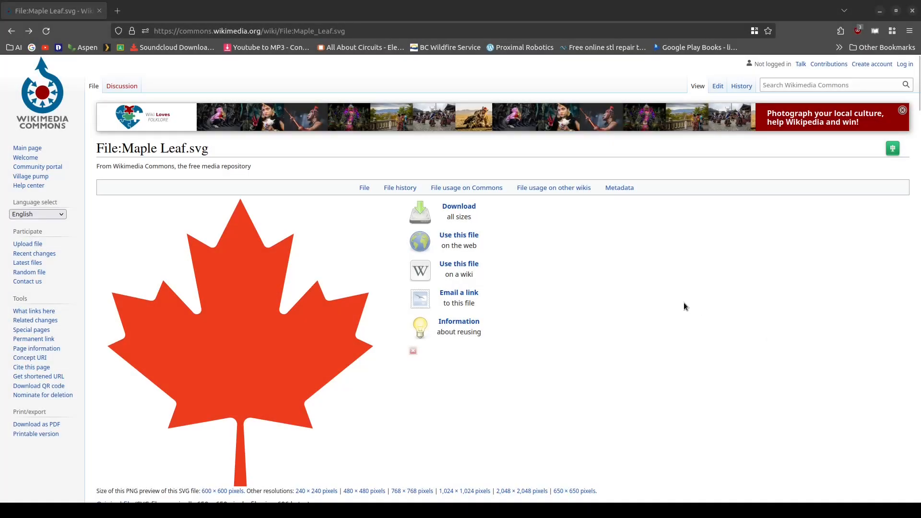
# Download the original SVG of Maple Leaf (from roundel) from the other versions of the Wikimedia Commons file
pyautogui.scroll(-10, 666, 303)
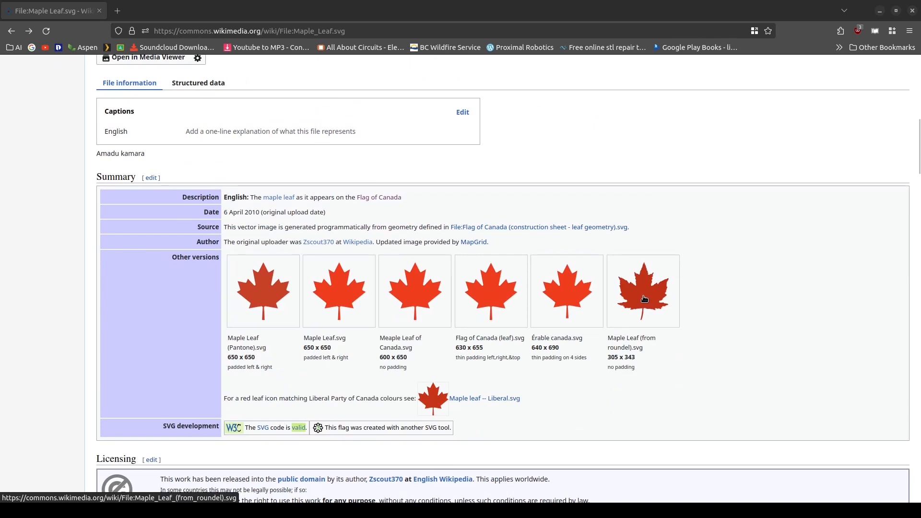
pyautogui.click(644, 299)
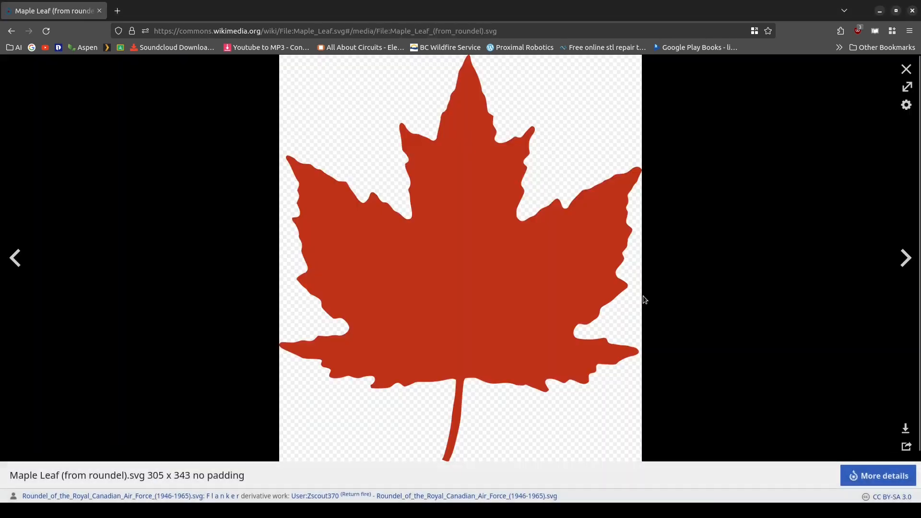
pyautogui.click(905, 428)
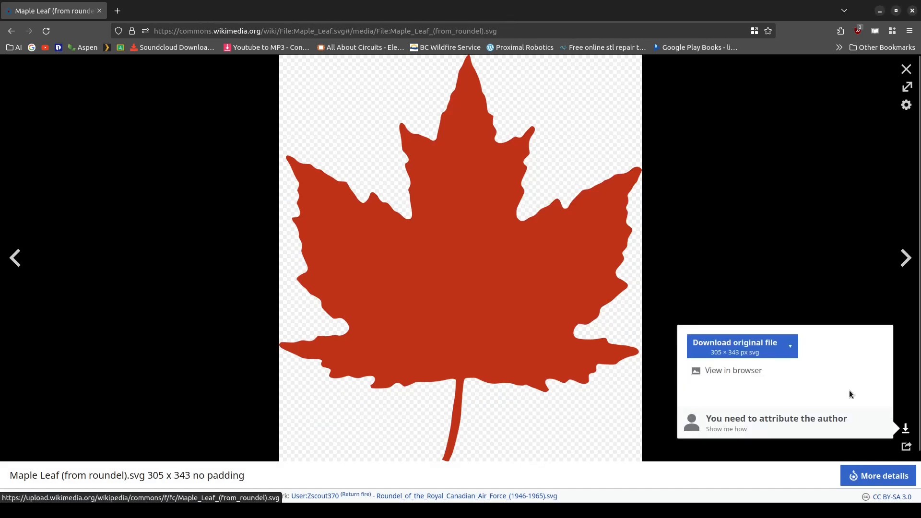
pyautogui.click(743, 350)
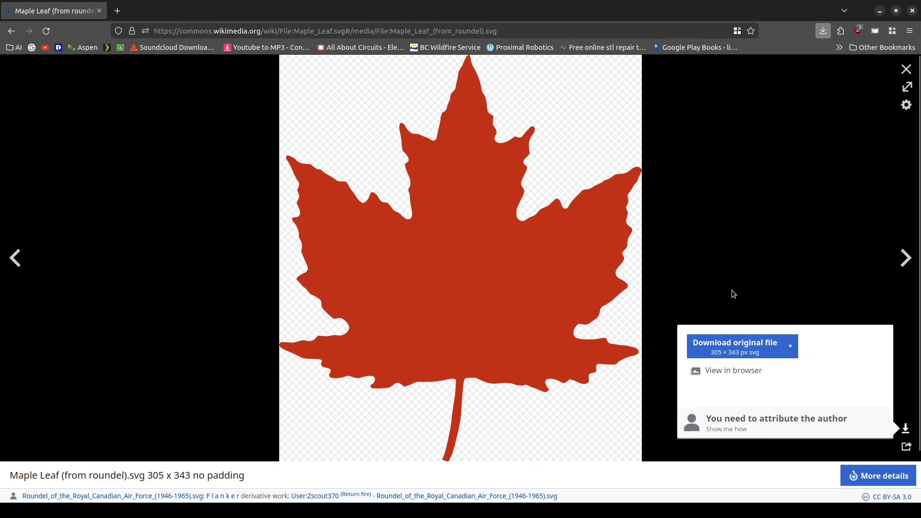
# Switch to Inkscape and open the downloaded Maple_Leaf_(from_roundel).svg
pyautogui.hotkey('alt', 'Tab')
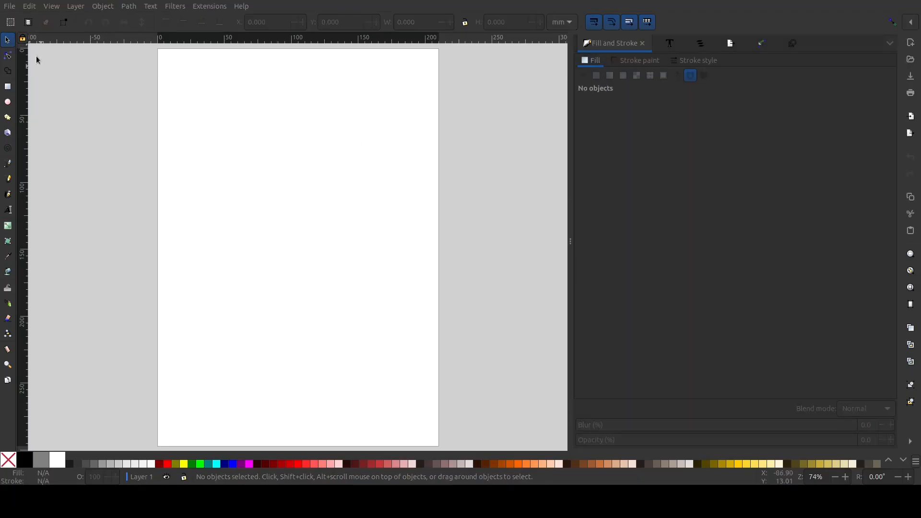
pyautogui.click(11, 6)
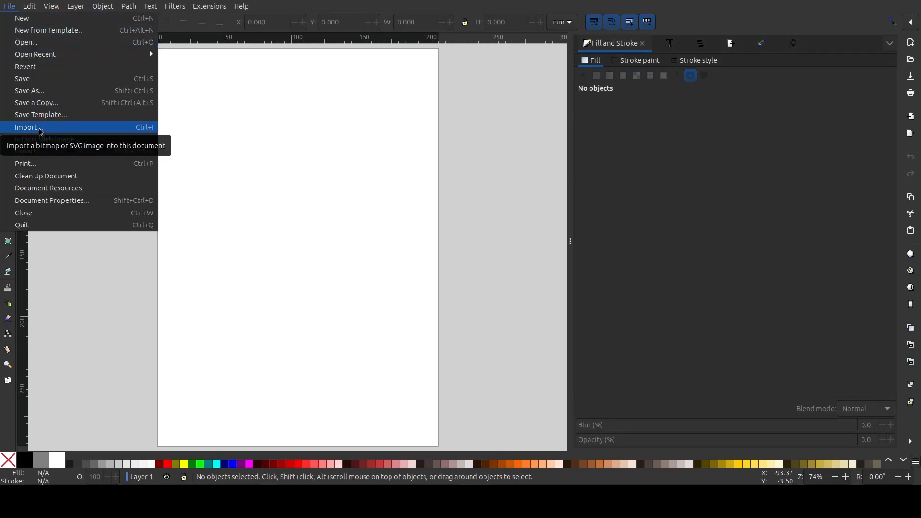
pyautogui.click(29, 41)
pyautogui.doubleClick(240, 65)
# Darken the maple leaf's red fill by lowering its lightness to 25
pyautogui.click(438, 201)
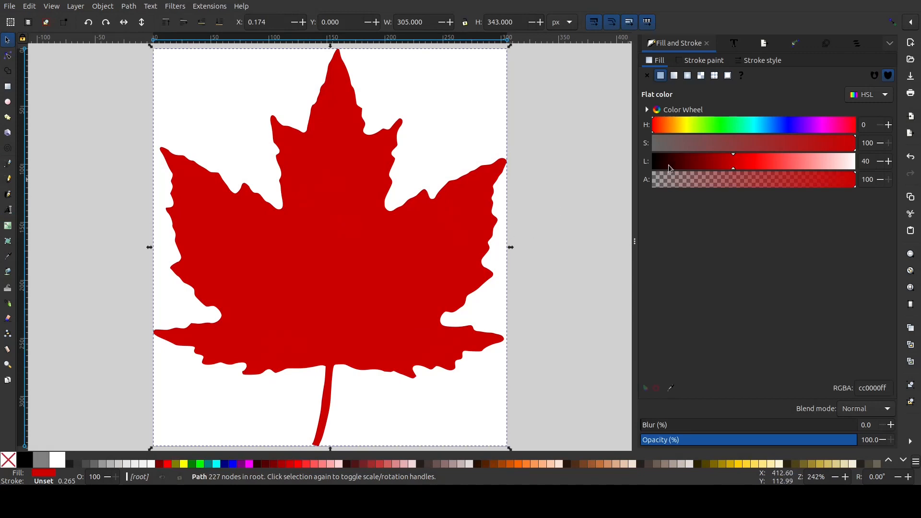
pyautogui.moveTo(733, 170); pyautogui.dragTo(707, 170)
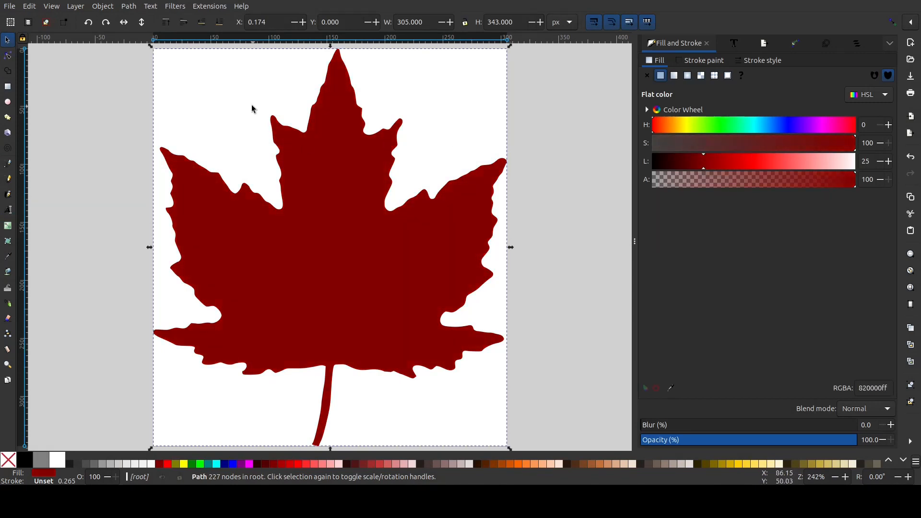
# Try moving a node at the notch left of the leaf's central lobe into the leaf, and undo the move
pyautogui.click(8, 56)
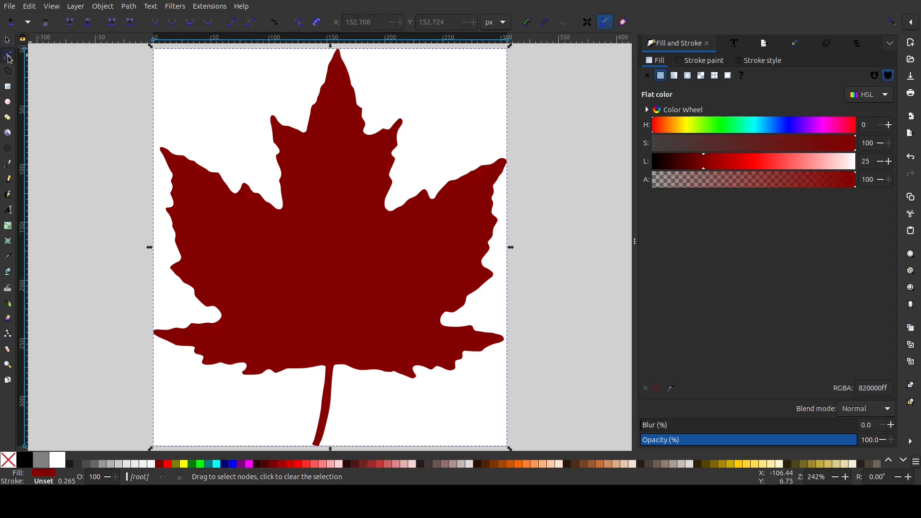
pyautogui.moveTo(283, 210); pyautogui.dragTo(310, 258)
pyautogui.hotkey('ctrl', 'z')
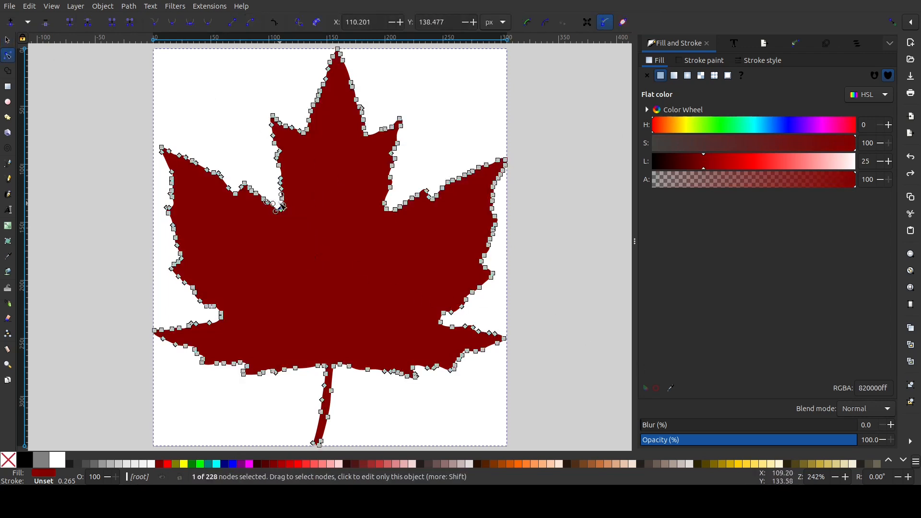
pyautogui.click(7, 42)
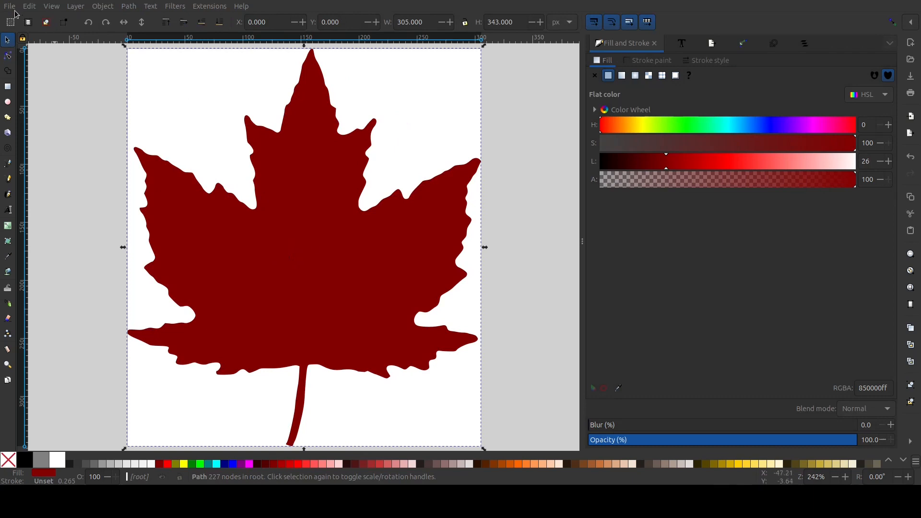
# Import Skills Canada Logo.svg from the Downloads folder into the maple leaf document
pyautogui.click(16, 8)
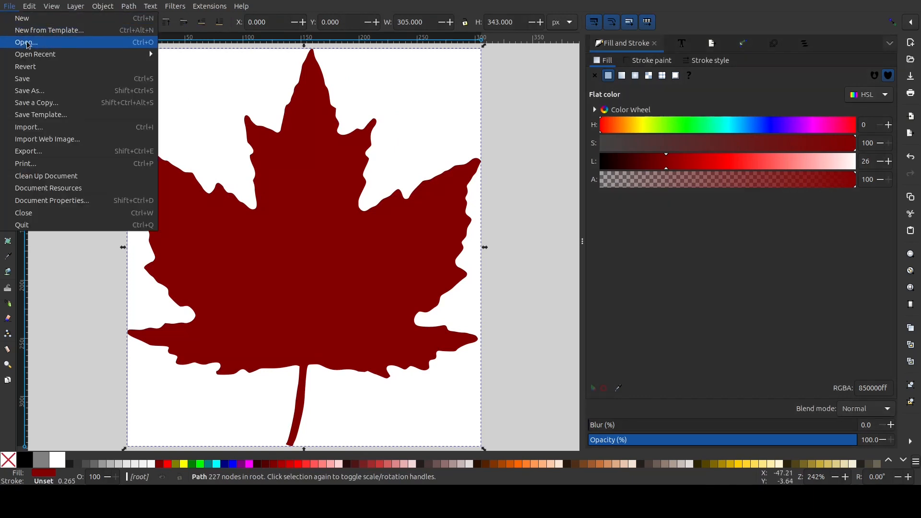
pyautogui.click(39, 127)
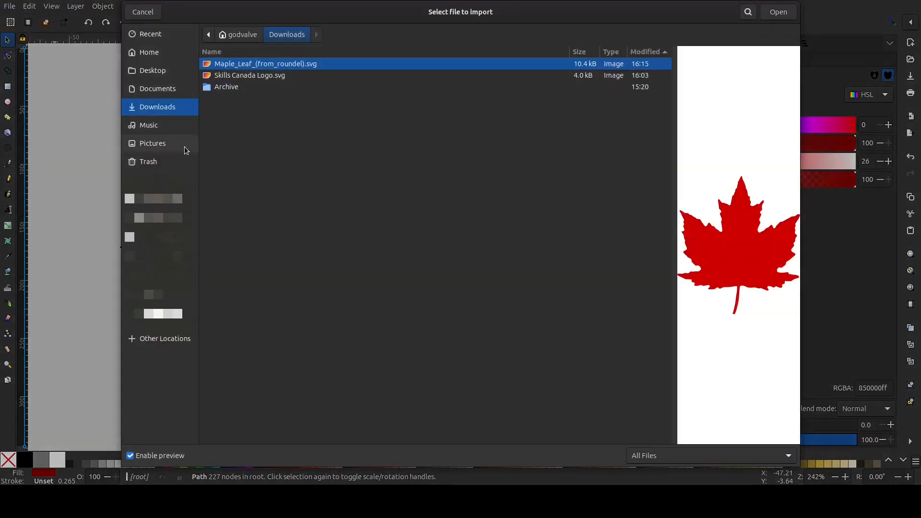
pyautogui.click(229, 76)
pyautogui.doubleClick(230, 76)
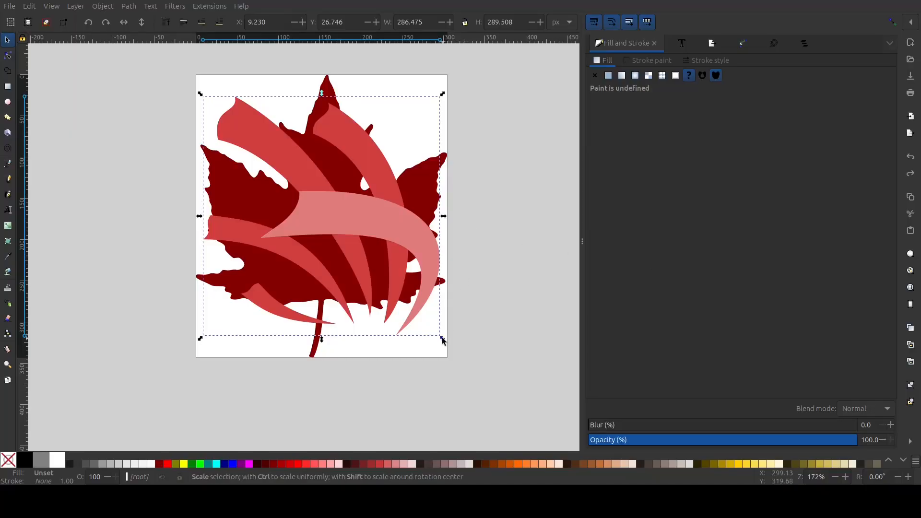
# Scale the logo down to about 128 × 164 px and place it in the lower middle of the leaf
pyautogui.keyDown('ctrl'); pyautogui.moveTo(442, 338); pyautogui.dragTo(351, 305); pyautogui.keyUp('ctrl')
pyautogui.click(365, 242)
pyautogui.moveTo(332, 244); pyautogui.dragTo(344, 245)
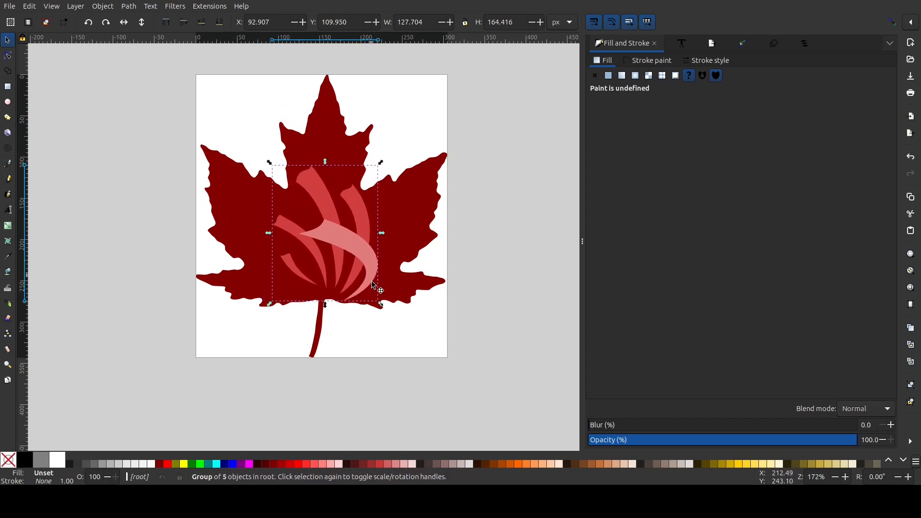
# Ungroup the logo and move the bottom tips of its two leftmost strands down toward the leaf's stem
pyautogui.keyDown('ctrl'); pyautogui.scroll(3, 336, 285); pyautogui.keyUp('ctrl')
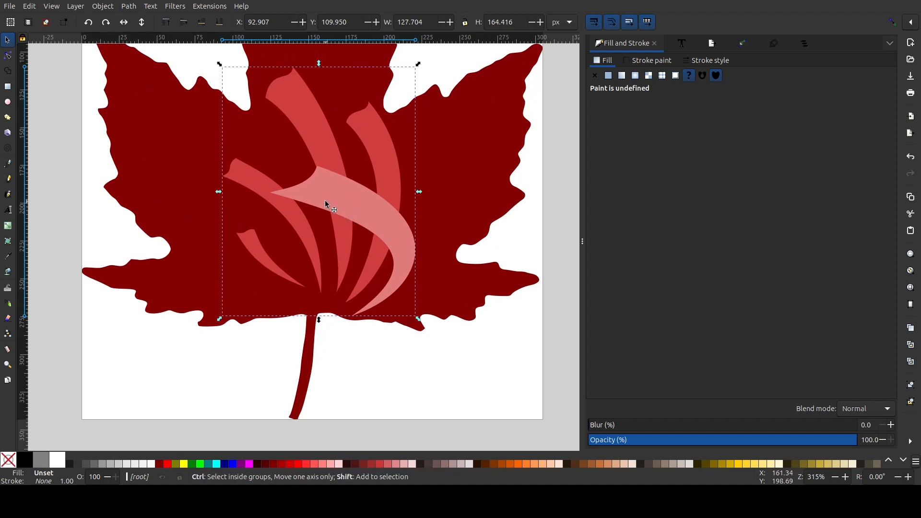
pyautogui.hotkey('ctrl', 'shift', 'g')
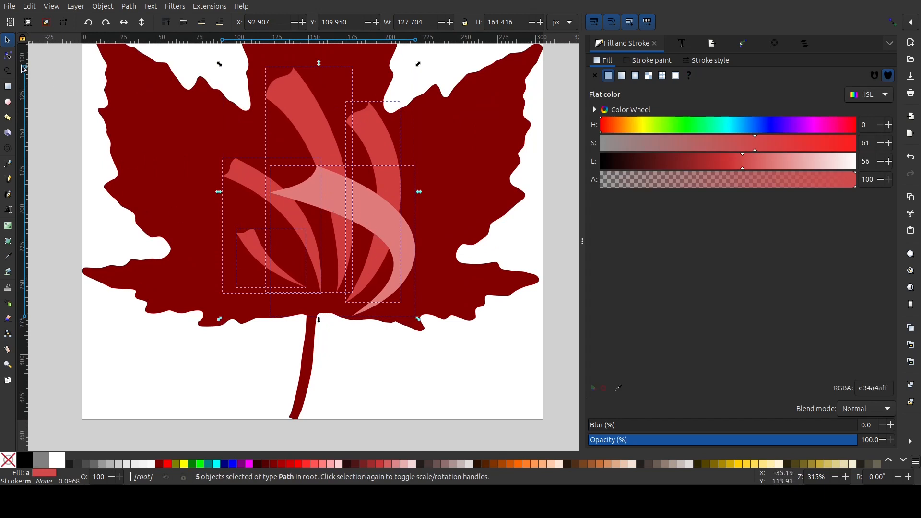
pyautogui.click(8, 55)
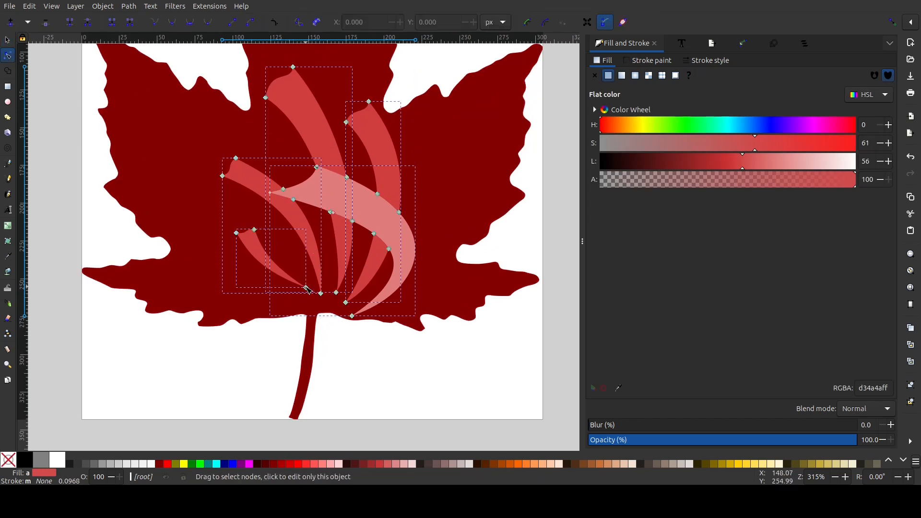
pyautogui.moveTo(306, 288); pyautogui.dragTo(307, 303)
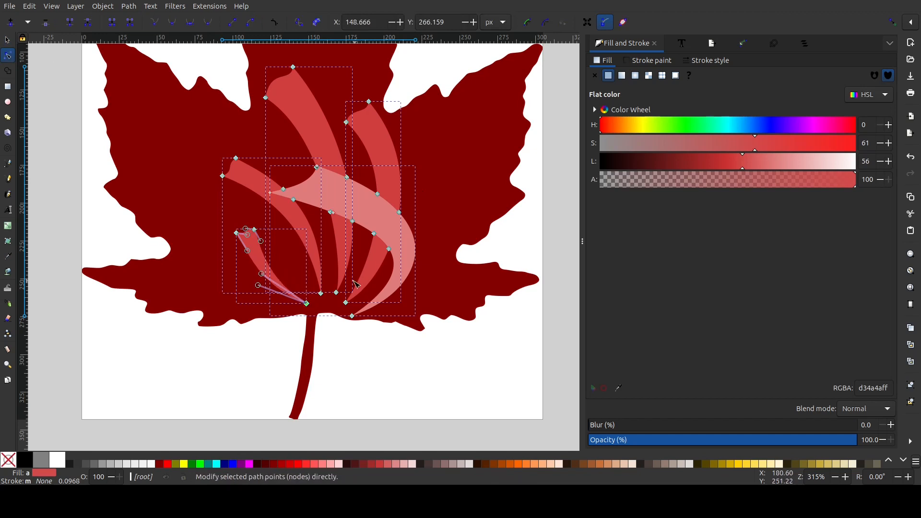
pyautogui.moveTo(320, 293); pyautogui.dragTo(316, 298)
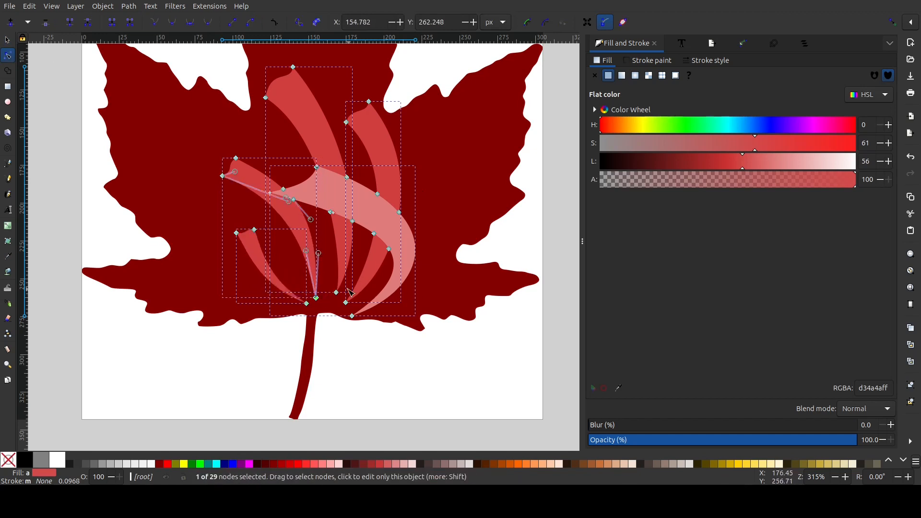
# Add a node on each side of the middle strand's lower part and move its bottom tip down and left
pyautogui.doubleClick(335, 233)
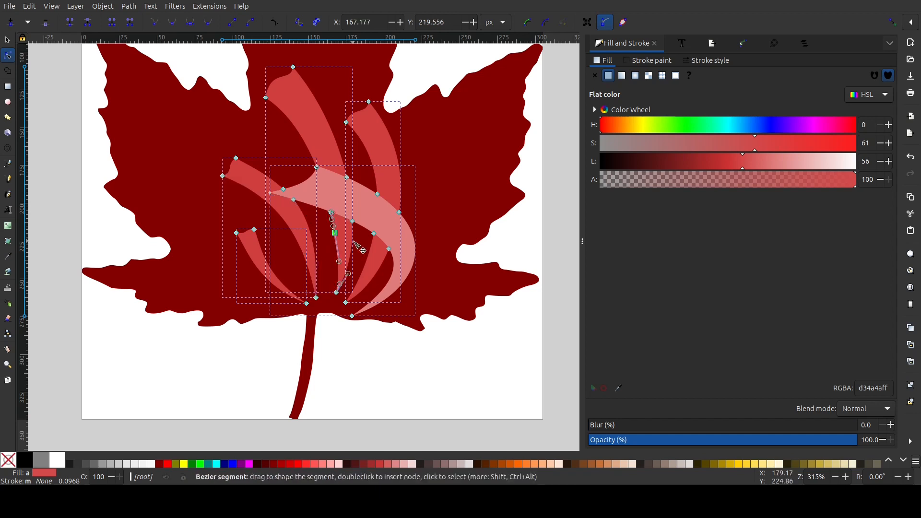
pyautogui.doubleClick(353, 239)
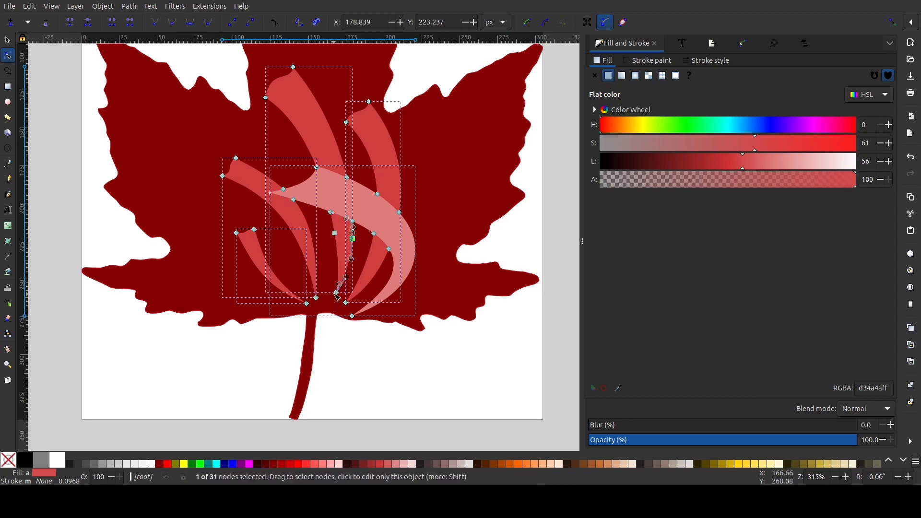
pyautogui.moveTo(336, 292); pyautogui.dragTo(332, 302)
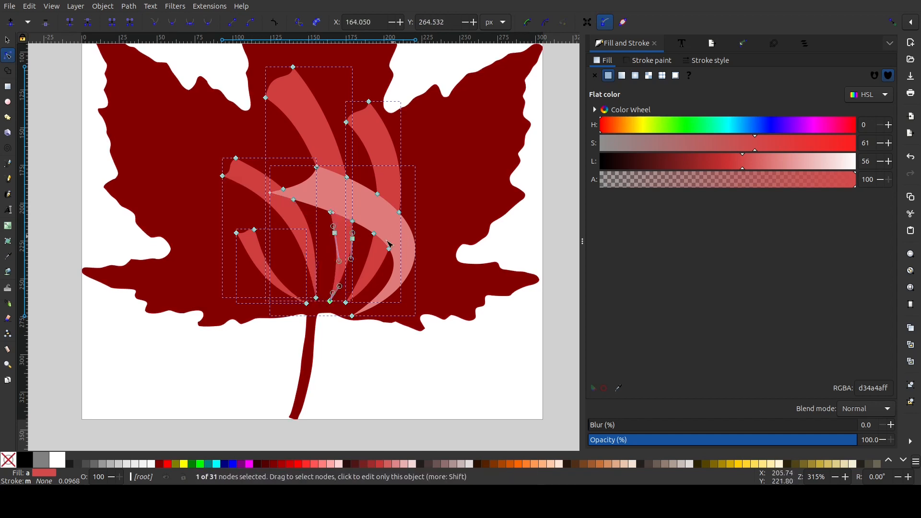
# Add two nodes to the light pink band's lower curve, move its bottom tip up and right, and group the logo shapes
pyautogui.moveTo(398, 278); pyautogui.dragTo(416, 269)
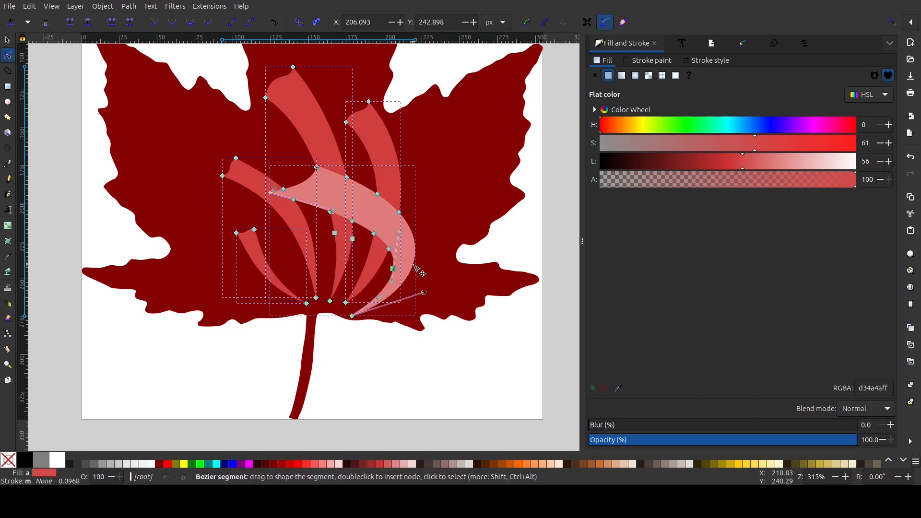
pyautogui.moveTo(353, 316); pyautogui.dragTo(365, 307)
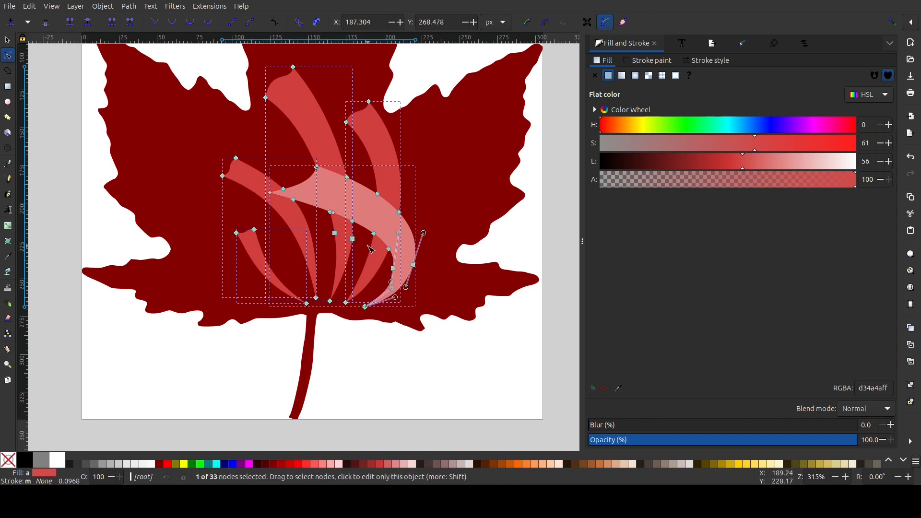
pyautogui.hotkey('ctrl', 'g')
pyautogui.keyDown('ctrl'); pyautogui.scroll(-3, 397, 212); pyautogui.keyUp('ctrl')
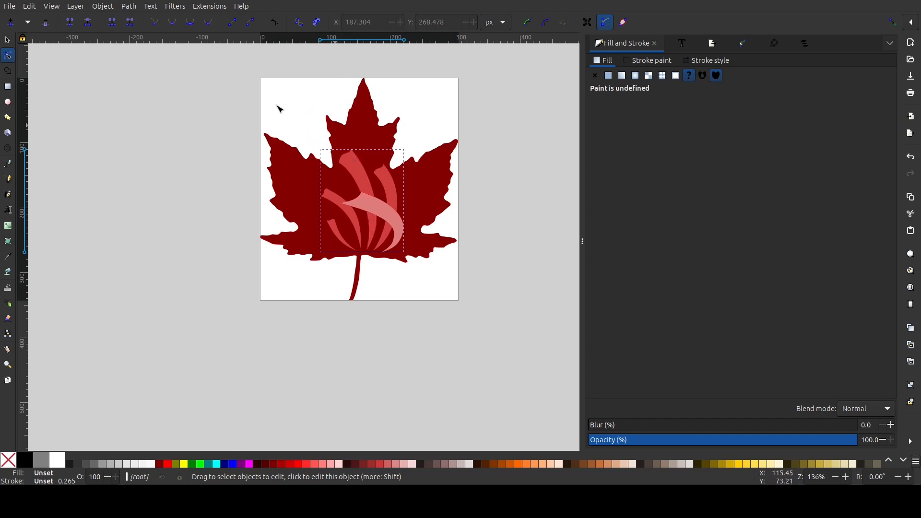
# Save the combined leaf and logo drawing in the Downloads folder as Badge.svg
pyautogui.click(8, 4)
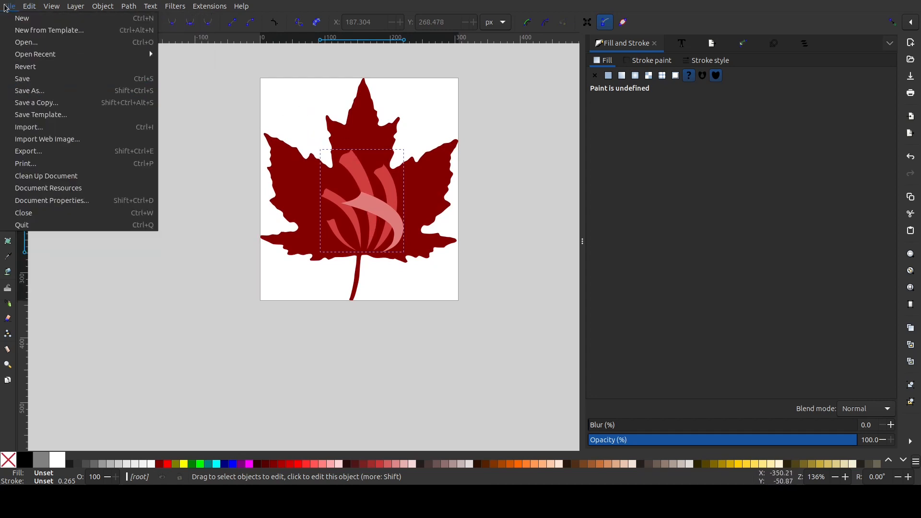
pyautogui.click(30, 91)
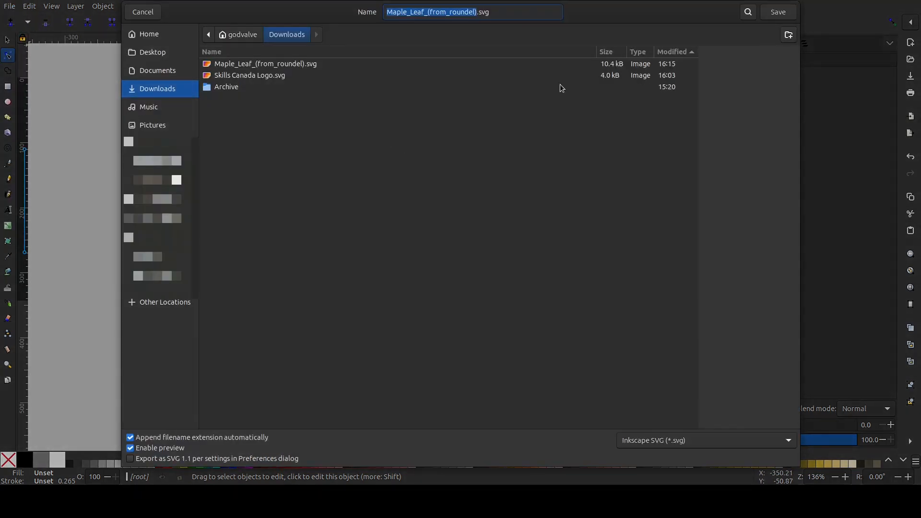
pyautogui.write('Badge')
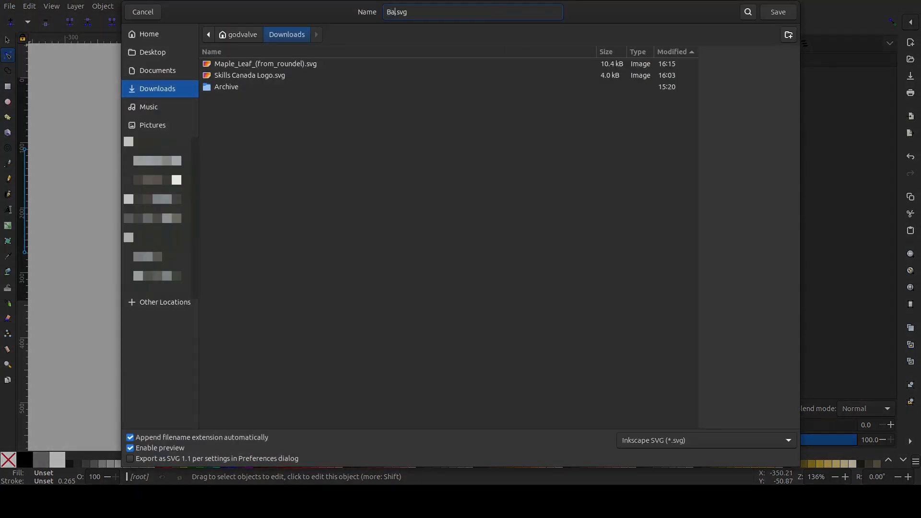
pyautogui.click(778, 18)
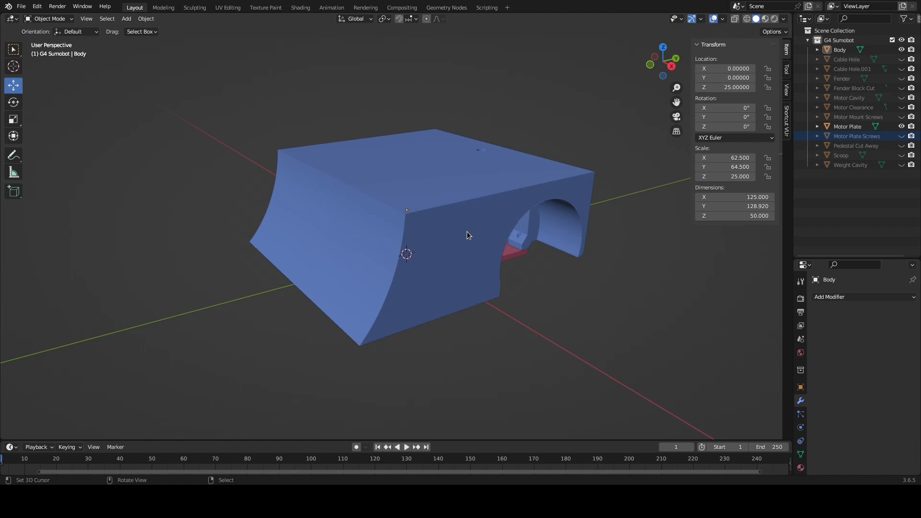
# Switch to Blender, hide the G4 Sumobot collection, and import Badge.svg from the Downloads folder
pyautogui.click(901, 40)
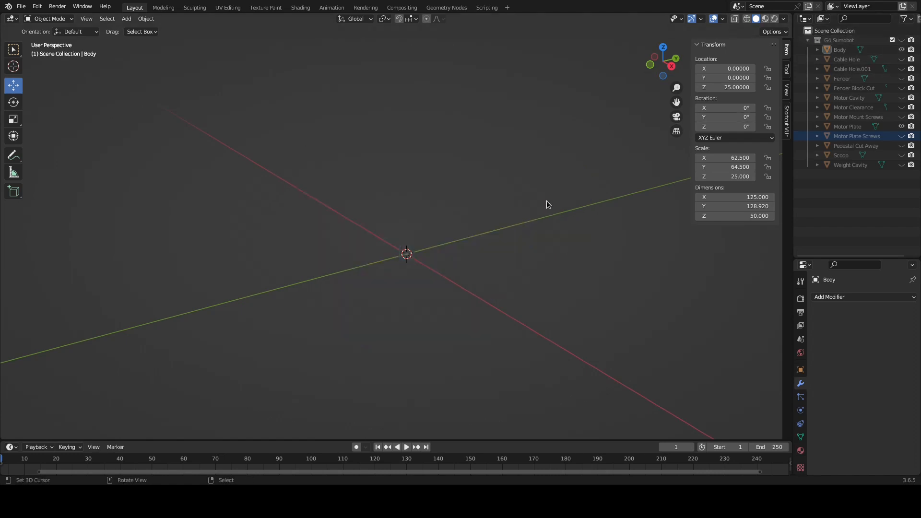
pyautogui.click(21, 6)
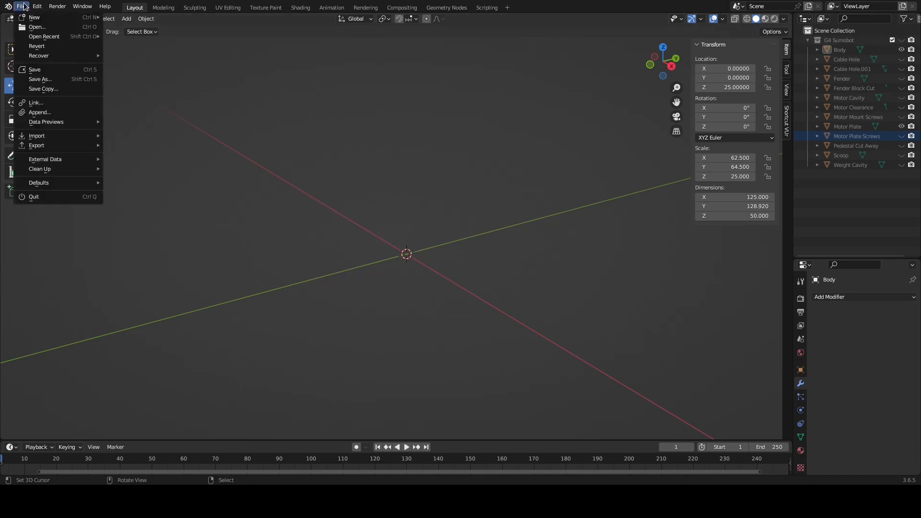
pyautogui.moveTo(50, 138)
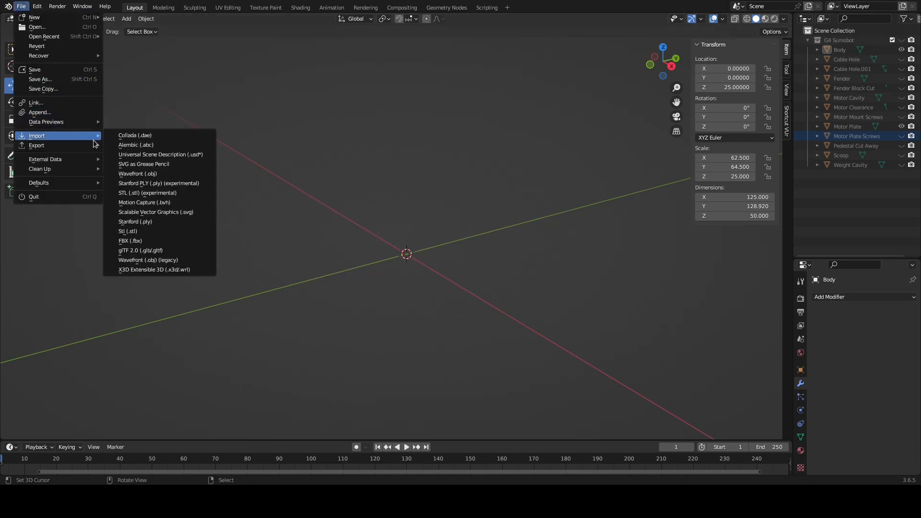
pyautogui.click(166, 215)
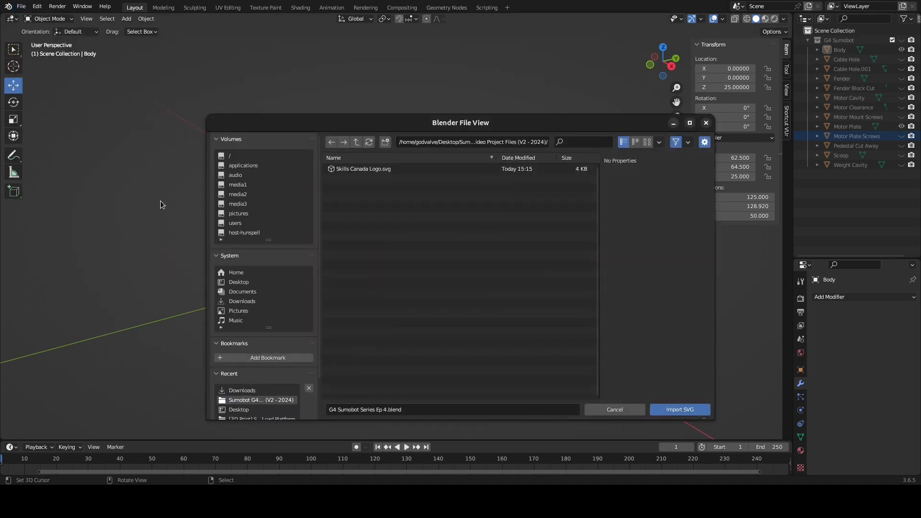
pyautogui.click(267, 302)
pyautogui.click(349, 182)
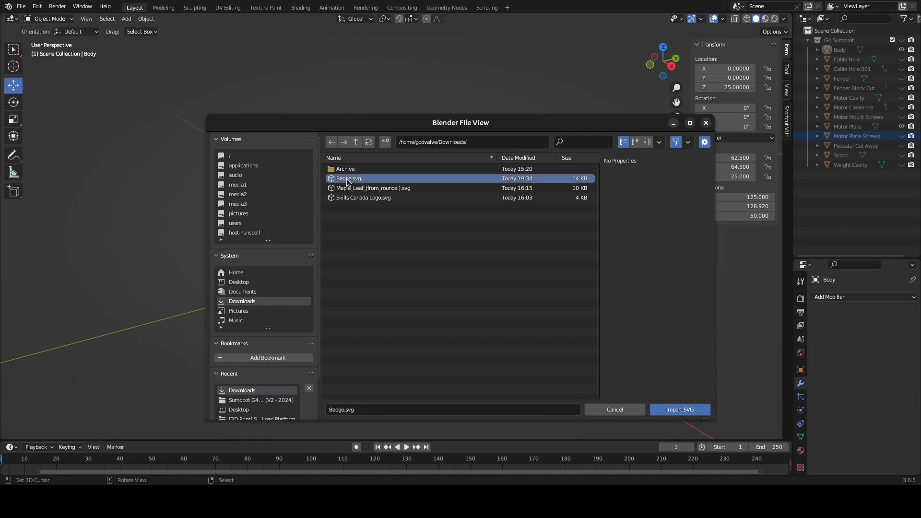
pyautogui.click(675, 411)
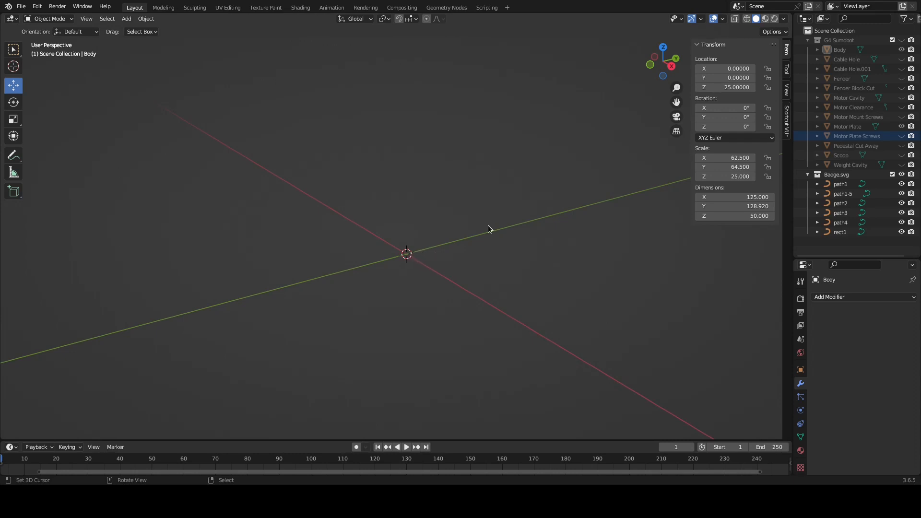
# Set the X and Y scale of path1, the maple leaf curve, to 1000
pyautogui.click(842, 187)
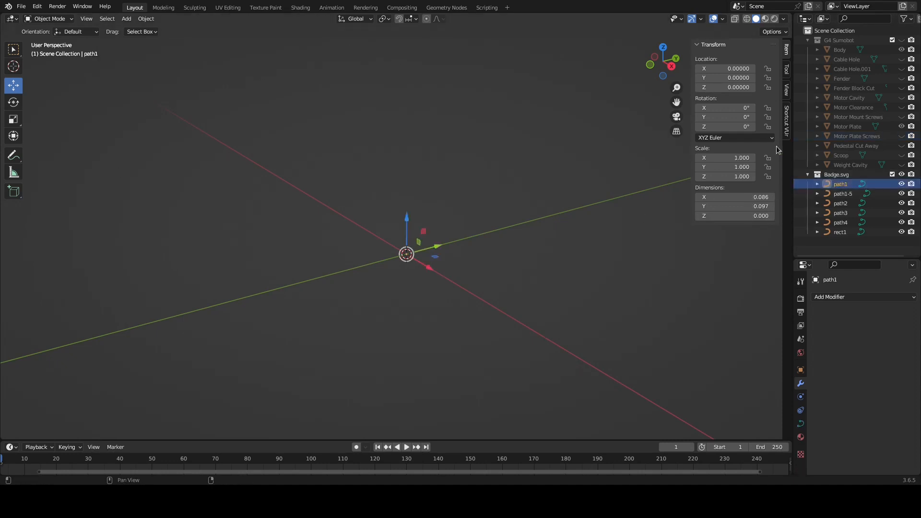
pyautogui.click(746, 157)
pyautogui.write('1000')
pyautogui.press('Tab')
pyautogui.write('1000')
pyautogui.press('Return')
# Set the X and Y scale of path1-5, path2 and path3 to 1000
pyautogui.click(843, 193)
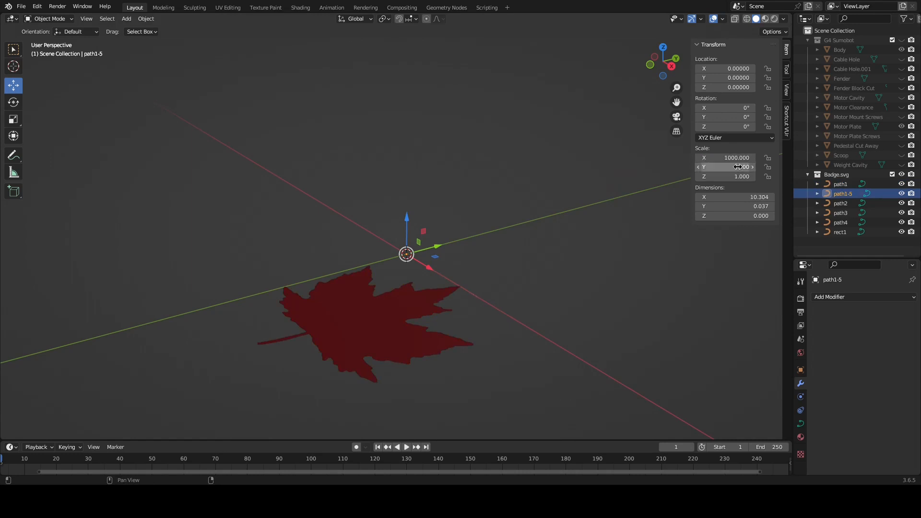
pyautogui.click(844, 205)
pyautogui.click(744, 158)
pyautogui.hotkey('ctrl', 'v')
pyautogui.press('Return')
pyautogui.click(741, 167)
pyautogui.hotkey('ctrl', 'v')
pyautogui.press('Return')
pyautogui.click(840, 213)
pyautogui.click(741, 158)
pyautogui.write('1000')
pyautogui.press('Return')
pyautogui.click(740, 168)
# Set the X and Y scale of path4 and rect1 to 1000
pyautogui.write('1000')
pyautogui.press('Return')
pyautogui.click(843, 222)
pyautogui.click(742, 159)
pyautogui.hotkey('ctrl', 'v')
pyautogui.press('Return')
pyautogui.click(743, 168)
pyautogui.hotkey('ctrl', 'v')
pyautogui.press('Return')
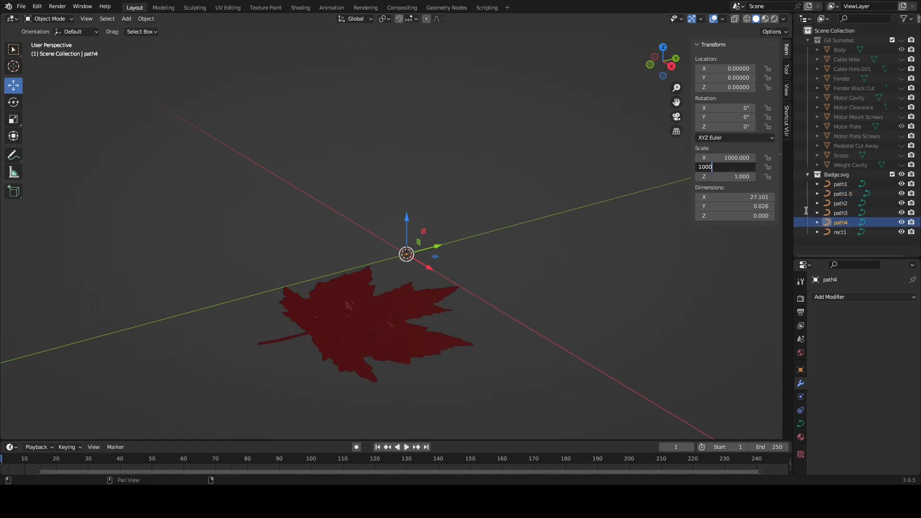
pyautogui.click(841, 232)
pyautogui.click(742, 159)
pyautogui.write('1000')
pyautogui.press('Return')
pyautogui.click(743, 167)
pyautogui.write('1000')
pyautogui.press('Return')
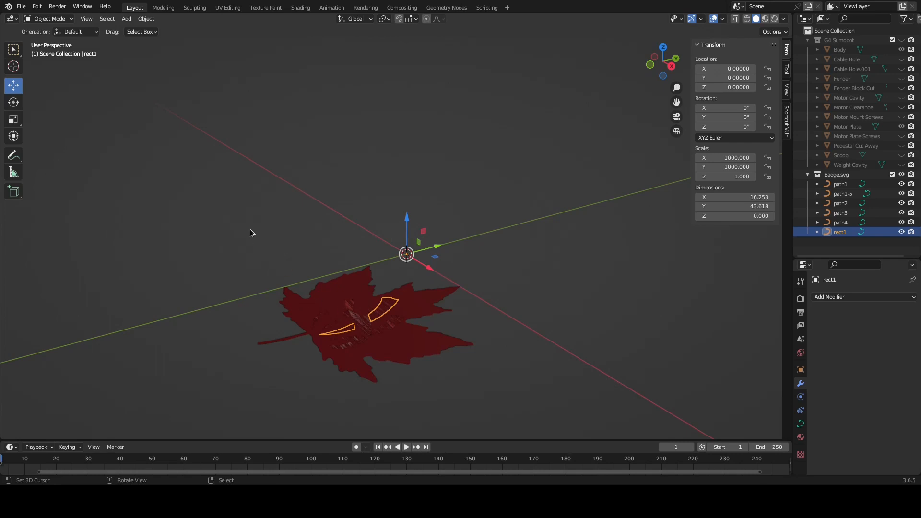
# Select all six Badge.svg curves and set each one's origin to its geometry
pyautogui.keyDown('shift'); pyautogui.click(836, 187); pyautogui.keyUp('shift')
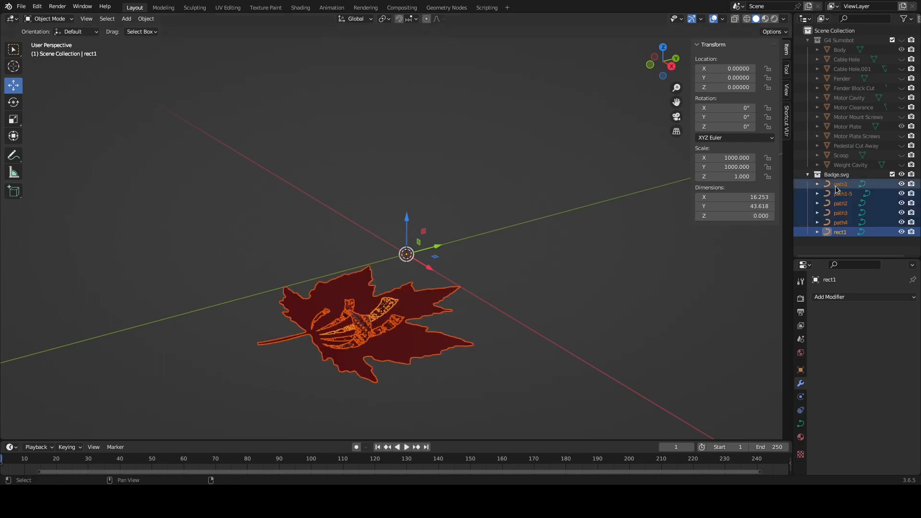
pyautogui.click(146, 19)
pyautogui.moveTo(162, 39)
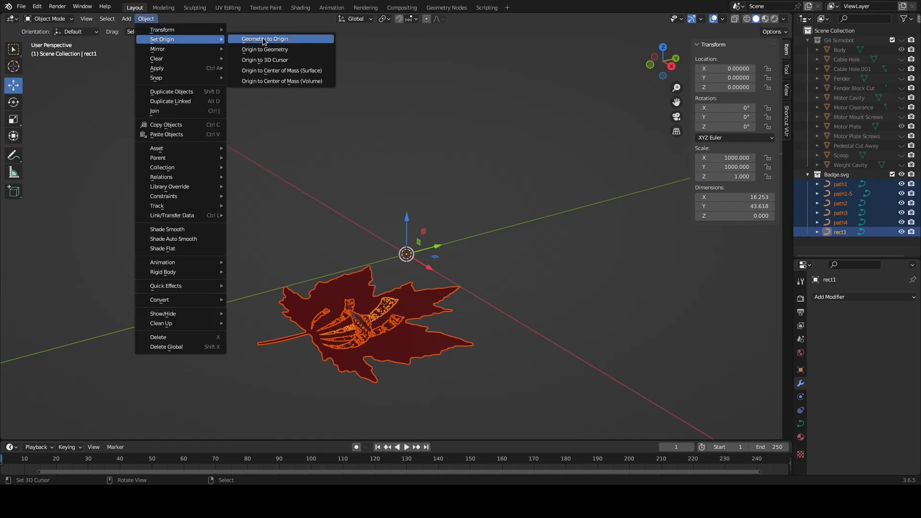
pyautogui.click(286, 50)
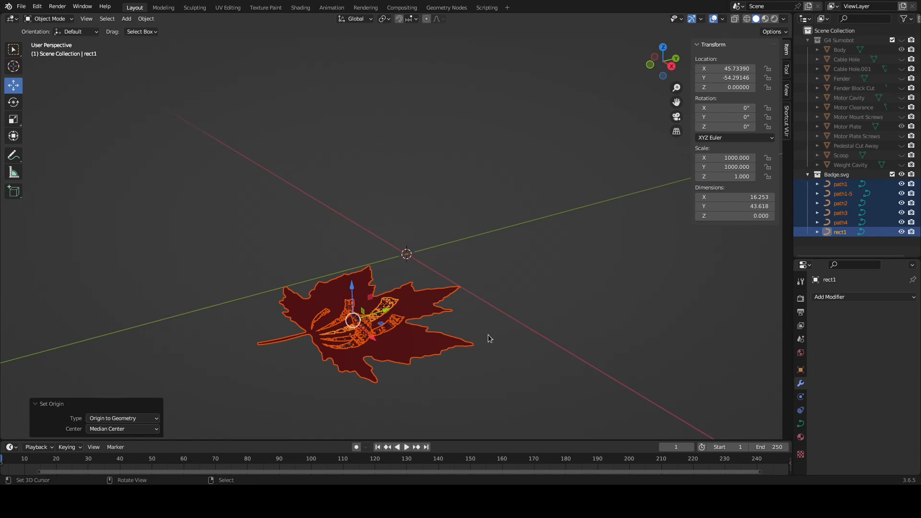
# Move the maple leaf curve down along Z by about 0.94 so it lies below the logo shapes
pyautogui.click(416, 302)
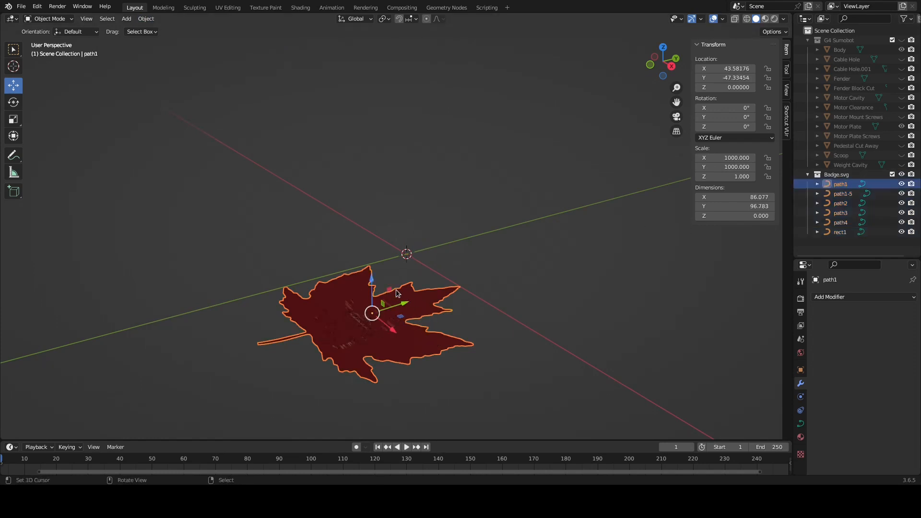
pyautogui.moveTo(372, 279); pyautogui.dragTo(373, 312)
pyautogui.moveTo(464, 362); pyautogui.dragTo(426, 293, button='middle')
pyautogui.moveTo(349, 266)
pyautogui.mouseDown(button='middle')
pyautogui.moveTo(370, 272)
pyautogui.moveTo(367, 262)
pyautogui.mouseUp(button='middle')
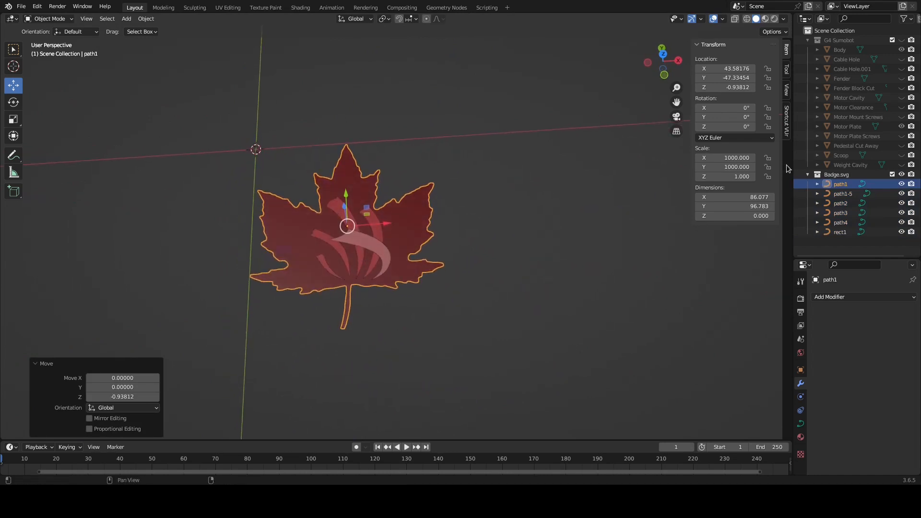
# Rename the maple leaf curve path1 as "leaf"
pyautogui.doubleClick(867, 183)
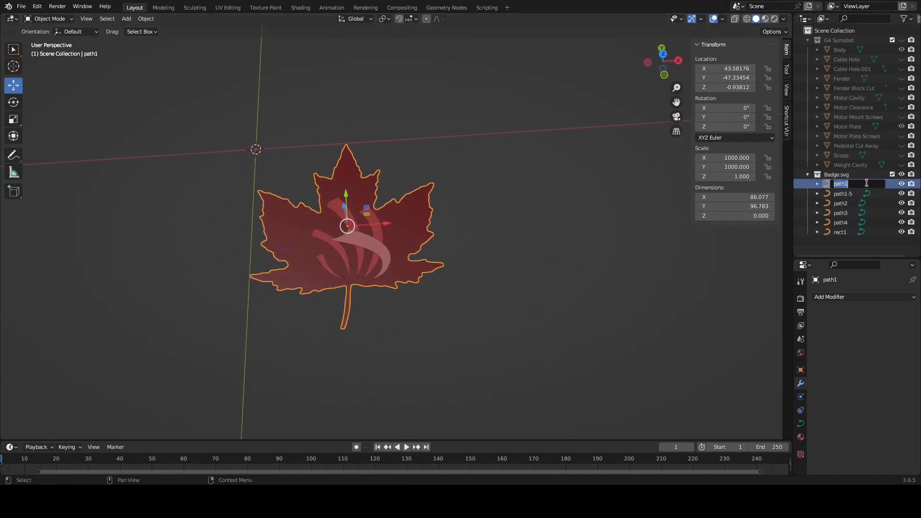
pyautogui.write('leaf')
pyautogui.press('Return')
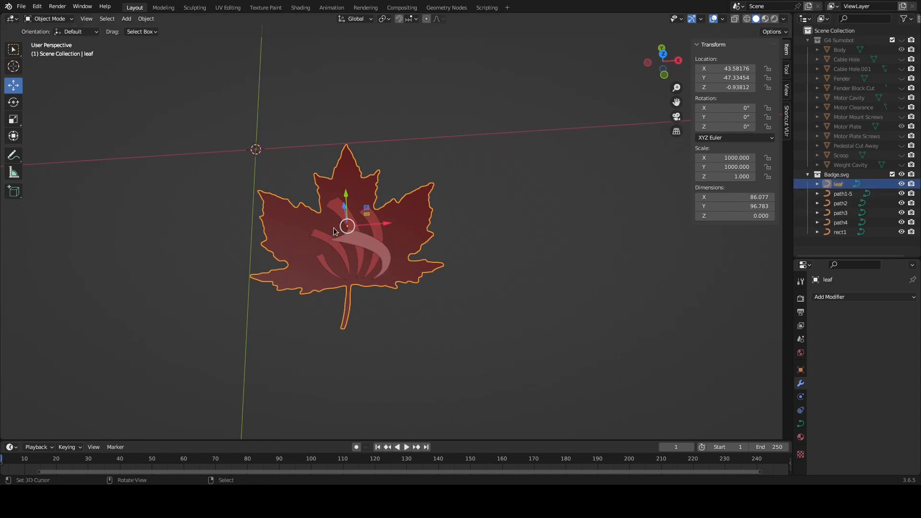
# Select all six Badge.svg curves, from leaf to rect1, and convert them to meshes
pyautogui.moveTo(365, 251); pyautogui.dragTo(357, 247, button='middle')
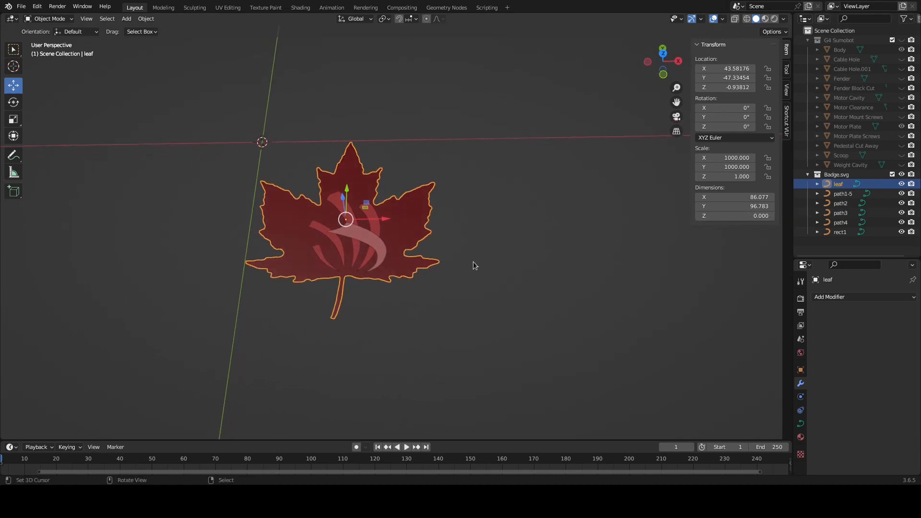
pyautogui.keyDown('shift'); pyautogui.click(848, 233); pyautogui.keyUp('shift')
pyautogui.click(146, 19)
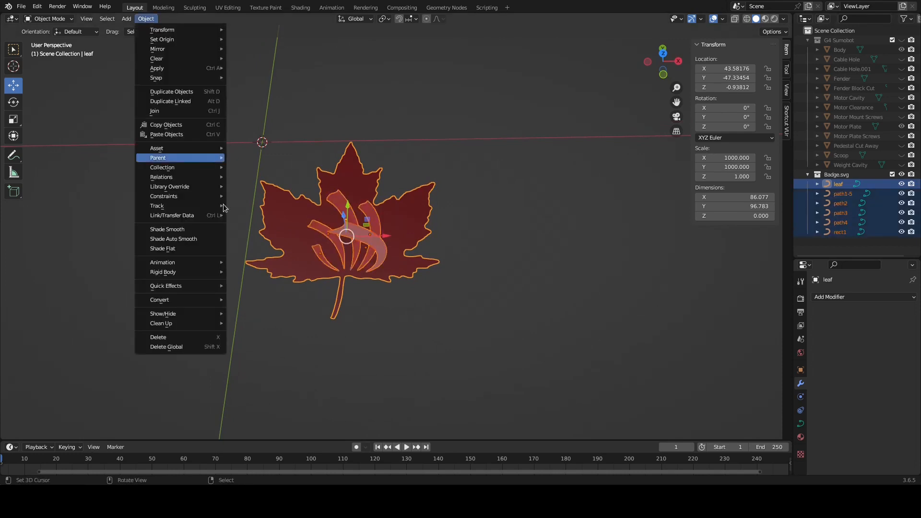
pyautogui.moveTo(189, 300)
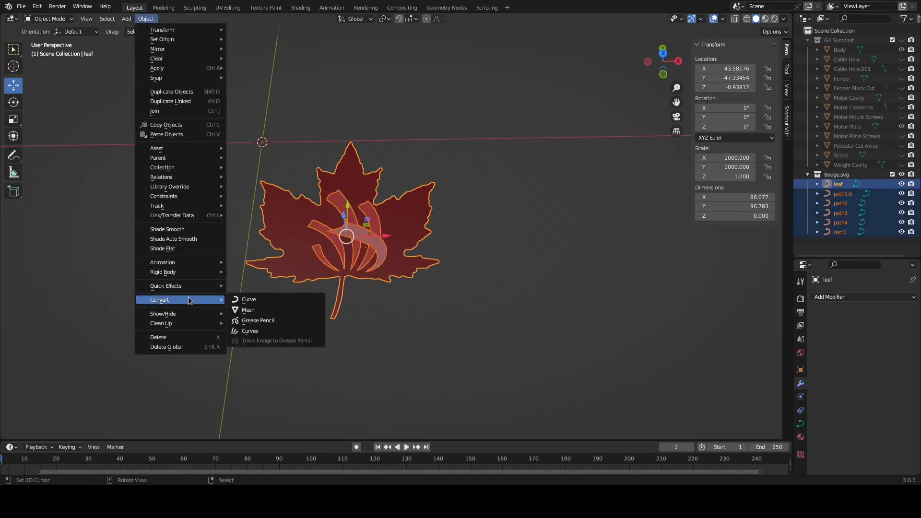
pyautogui.click(247, 310)
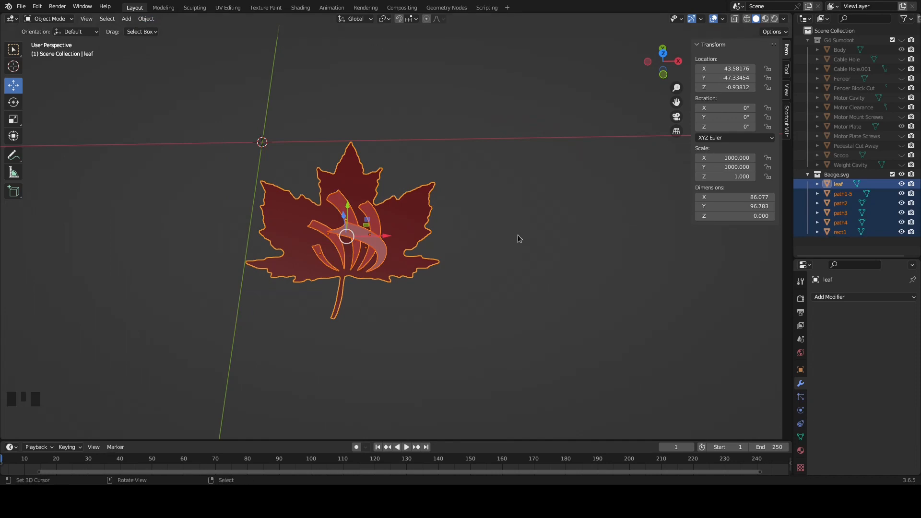
# Edit the leaf mesh and merge all of its vertices by distance
pyautogui.rightClick(402, 198)
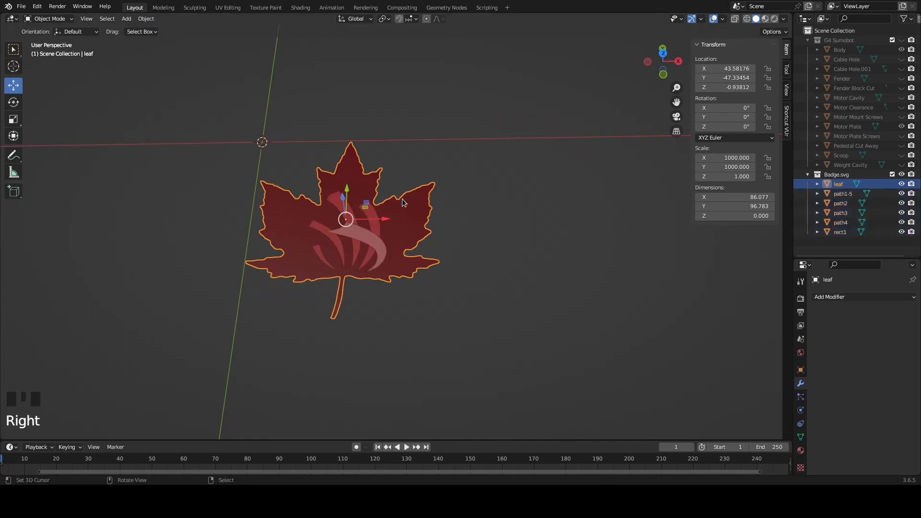
pyautogui.press('Tab')
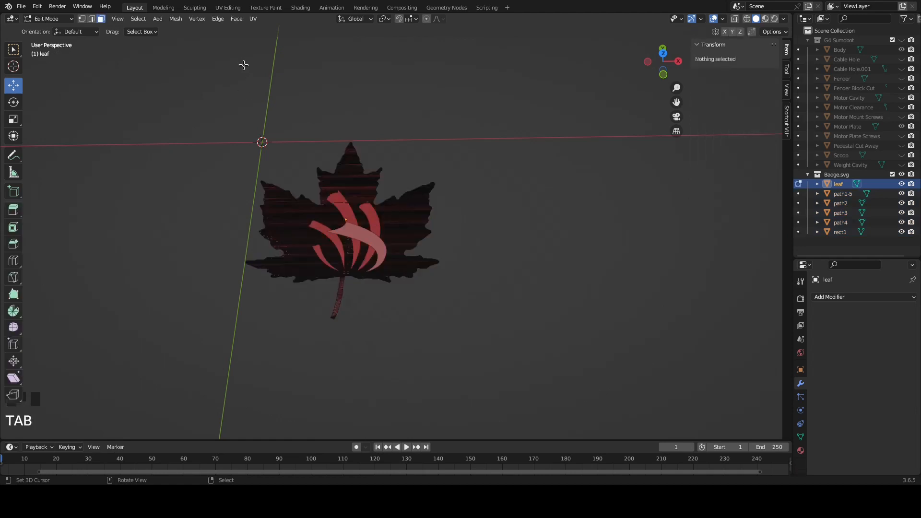
pyautogui.press('a')
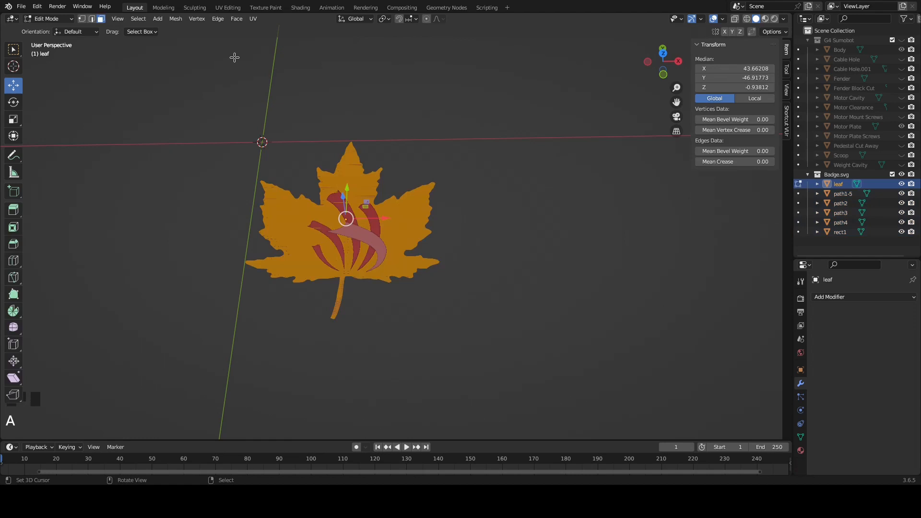
pyautogui.click(175, 18)
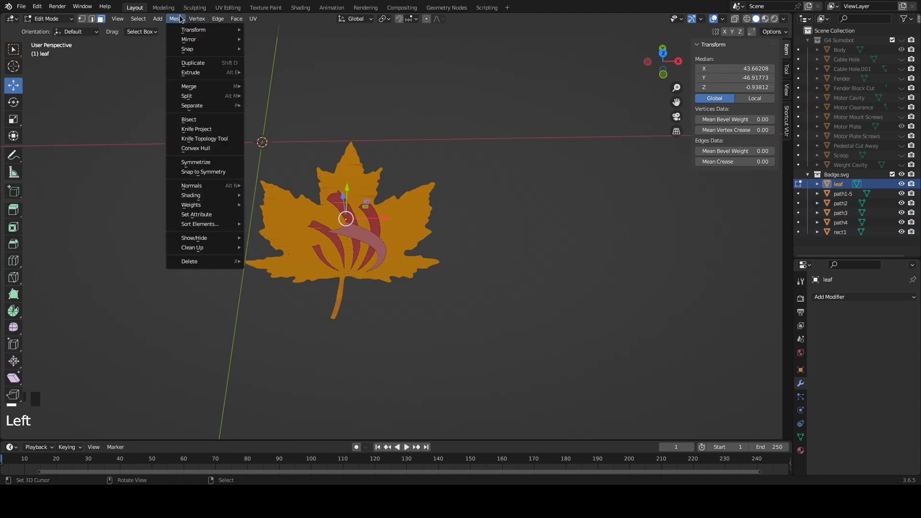
pyautogui.moveTo(215, 248)
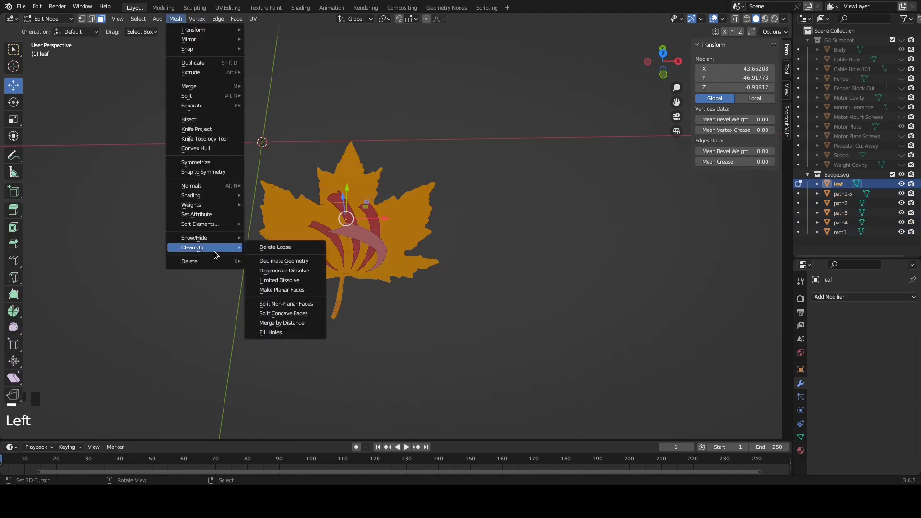
pyautogui.click(284, 324)
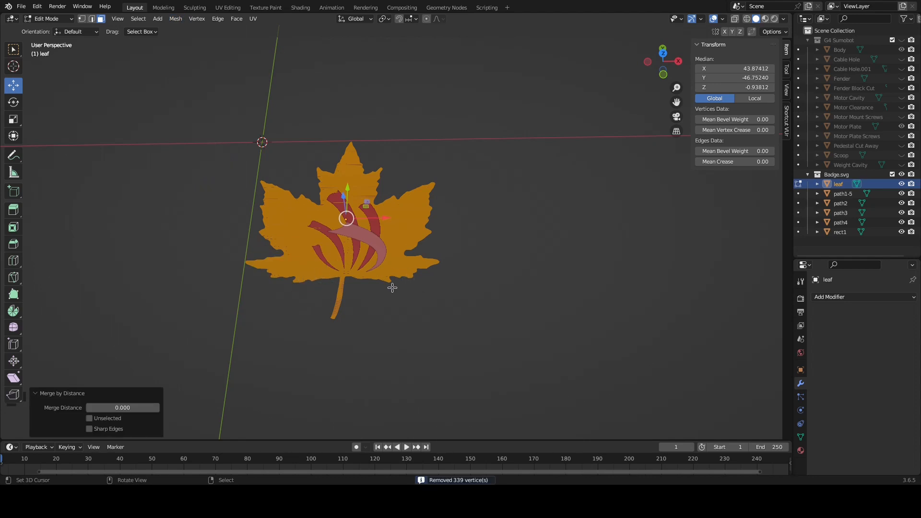
# Apply Decimate Geometry to the whole leaf mesh with a ratio of 0.6
pyautogui.scroll(5, 374, 268)
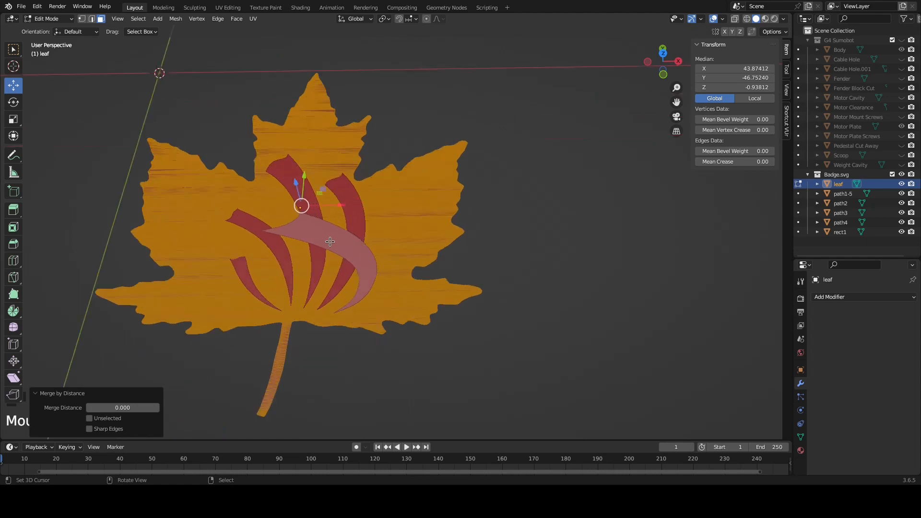
pyautogui.click(175, 20)
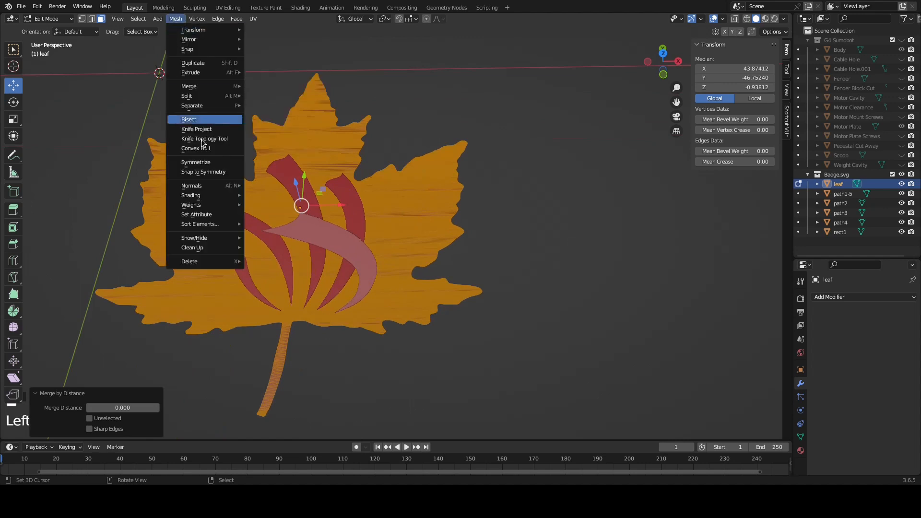
pyautogui.moveTo(204, 249)
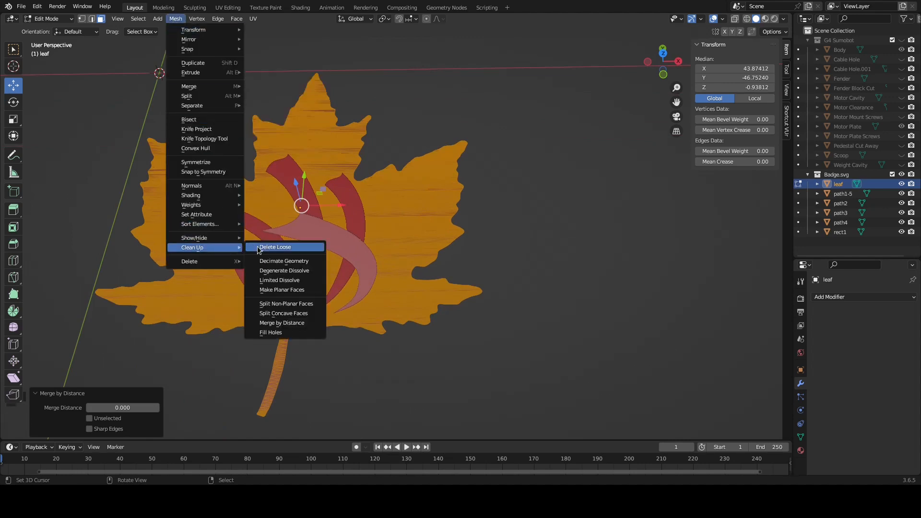
pyautogui.click(277, 262)
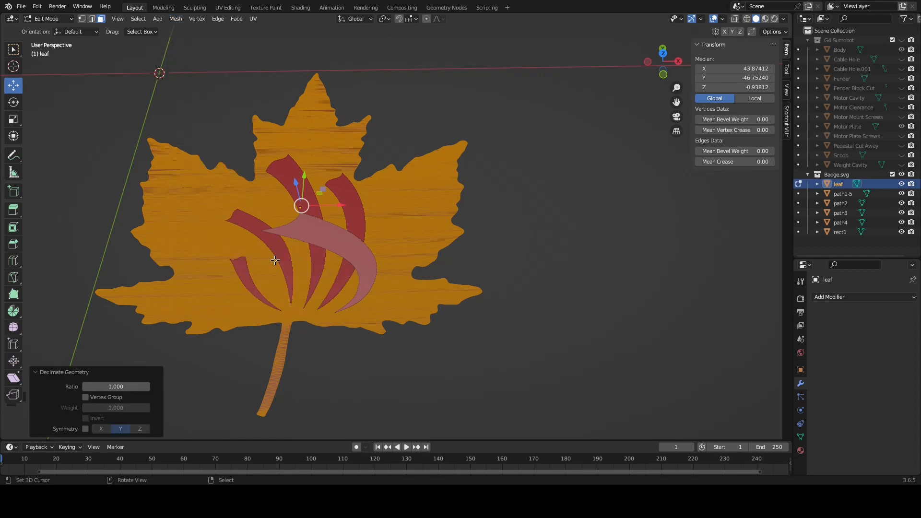
pyautogui.click(116, 387)
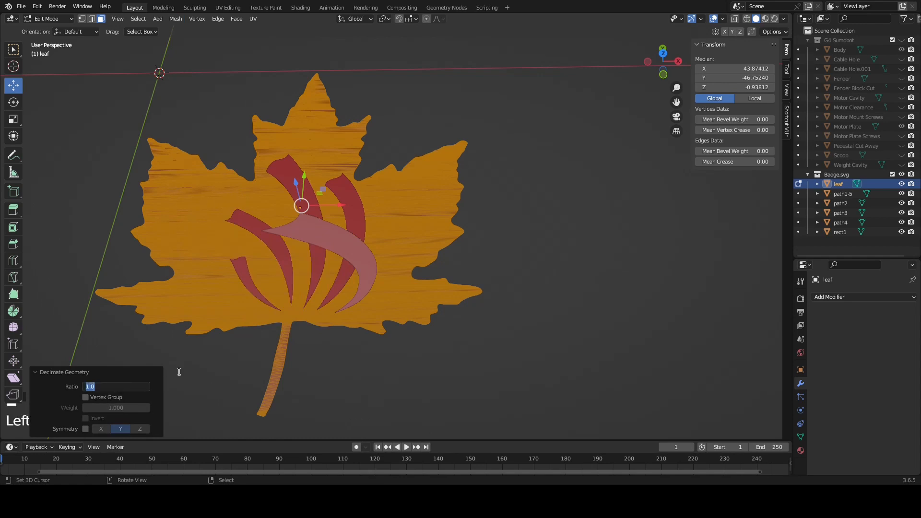
pyautogui.press('BackSpace')
pyautogui.press('Return')
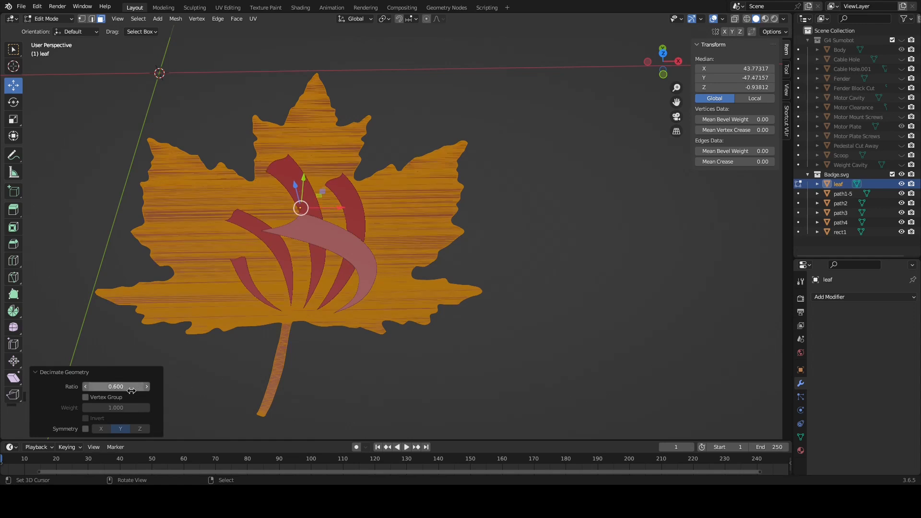
# Lower the leaf mesh's decimate ratio to 0.06
pyautogui.moveTo(123, 386); pyautogui.dragTo(38, 386)
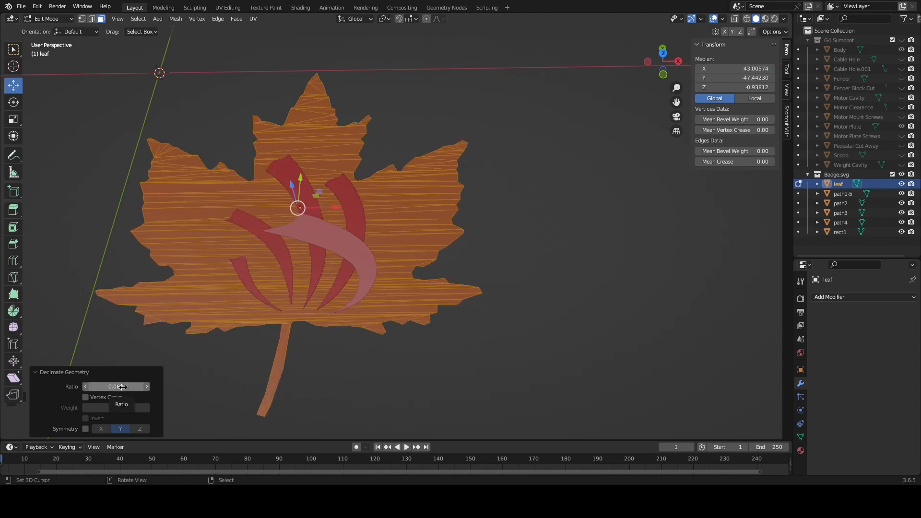
pyautogui.click(125, 386)
pyautogui.write('.0')
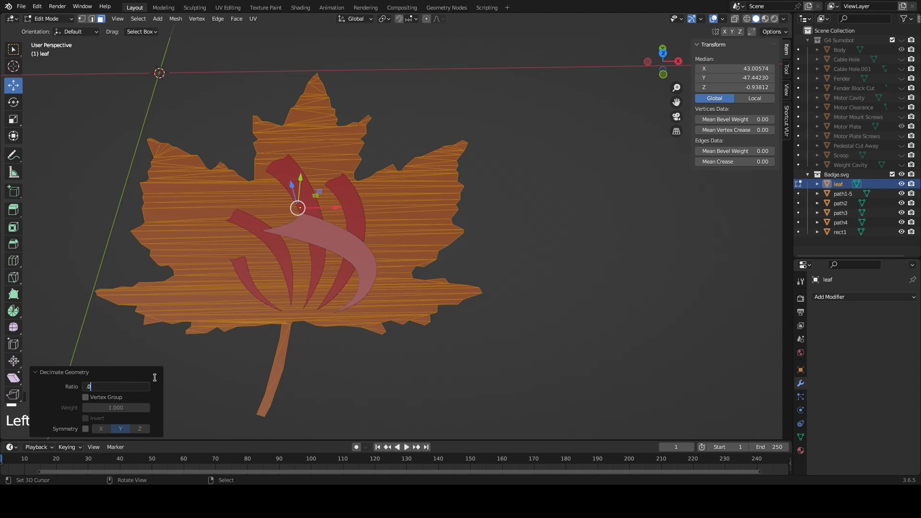
pyautogui.press('Return')
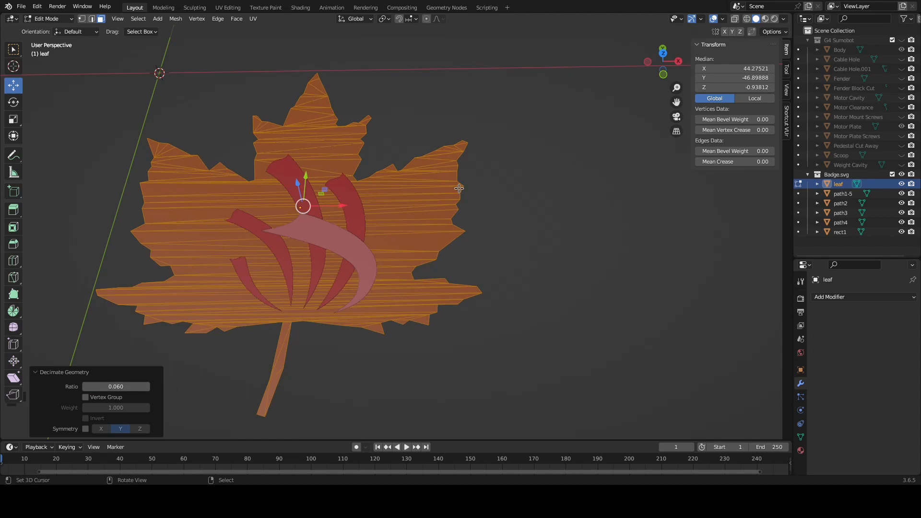
pyautogui.moveTo(128, 386)
pyautogui.mouseDown()
pyautogui.moveTo(201, 386)
pyautogui.moveTo(133, 385)
pyautogui.mouseUp()
pyautogui.click(106, 387)
pyautogui.press('BackSpace')
pyautogui.write('.06')
pyautogui.press('Return')
pyautogui.click(41, 373)
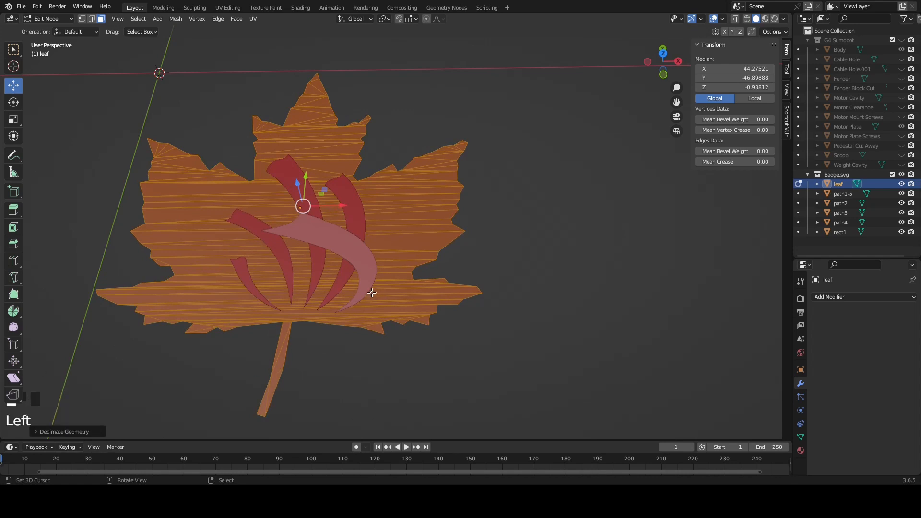
# Extrude the whole leaf mesh downward by about 3.78 and return to Object Mode
pyautogui.moveTo(372, 291); pyautogui.dragTo(371, 269, button='middle')
pyautogui.press('e')
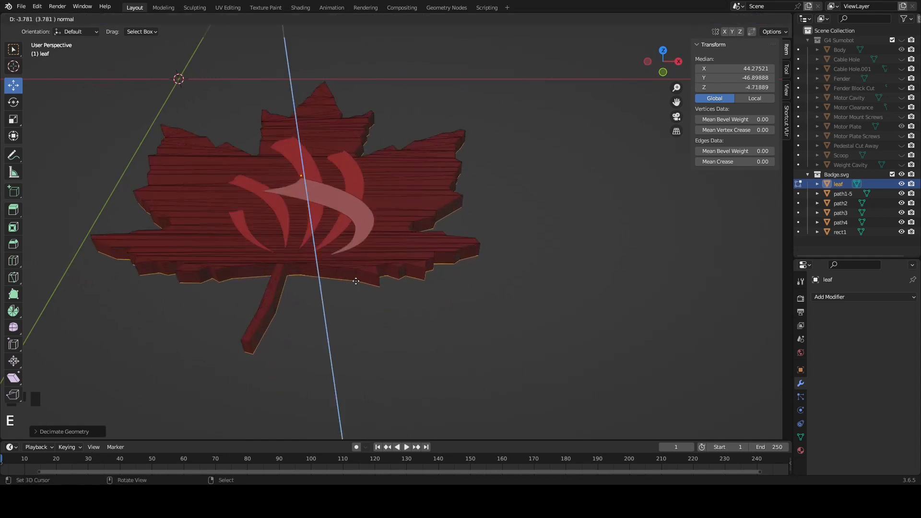
pyautogui.click(356, 281)
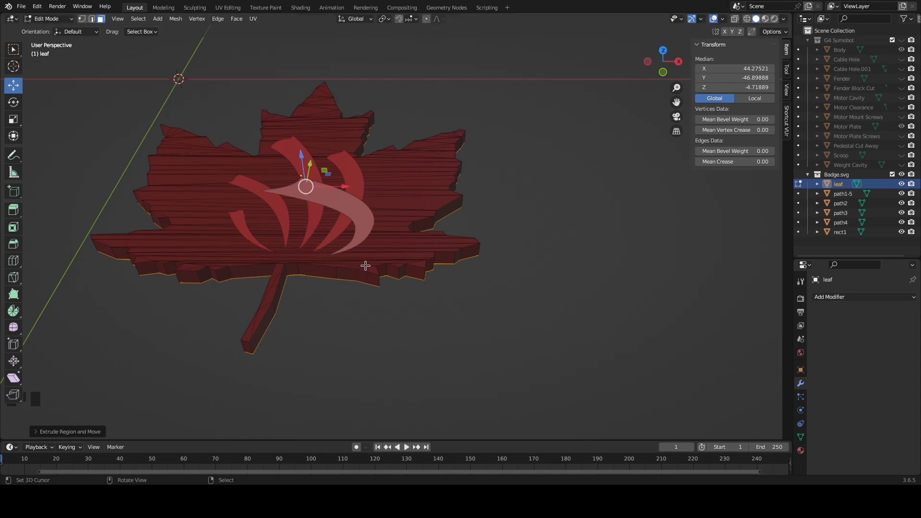
pyautogui.moveTo(366, 265); pyautogui.dragTo(361, 283, button='middle')
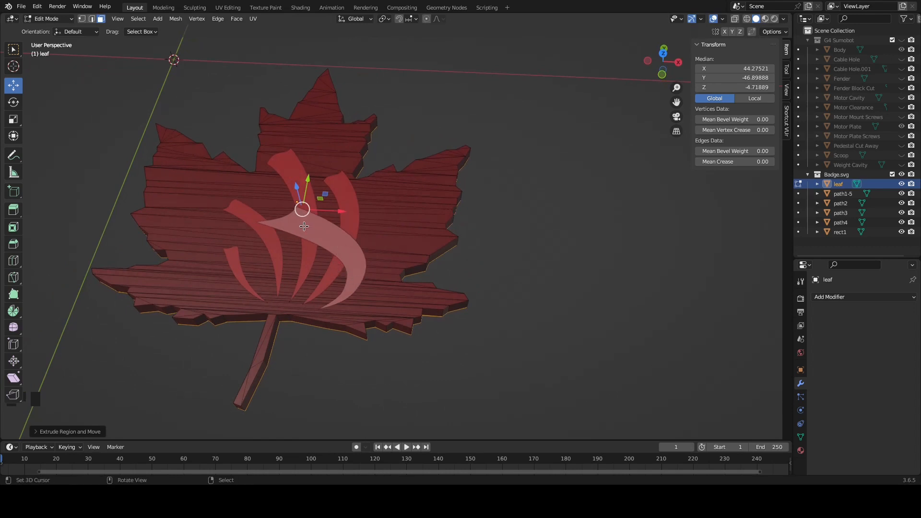
pyautogui.press('Tab')
pyautogui.press('Tab')
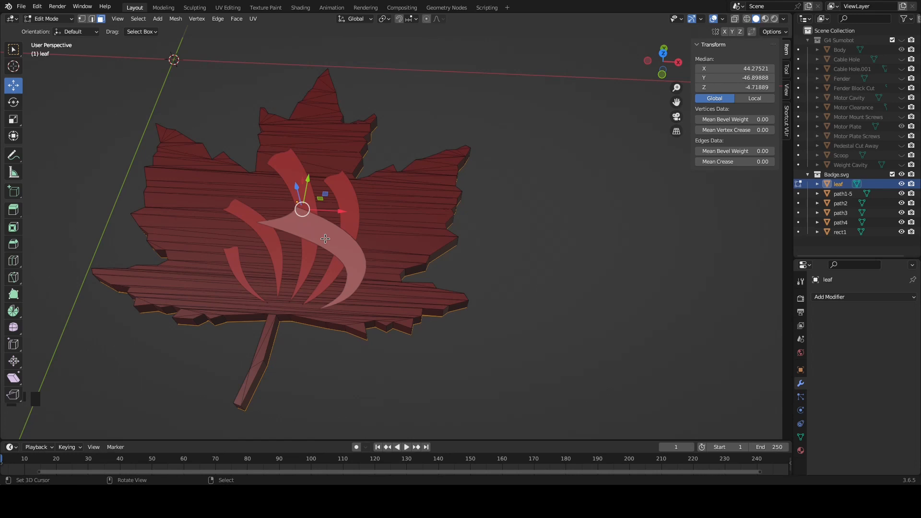
pyautogui.press('Tab')
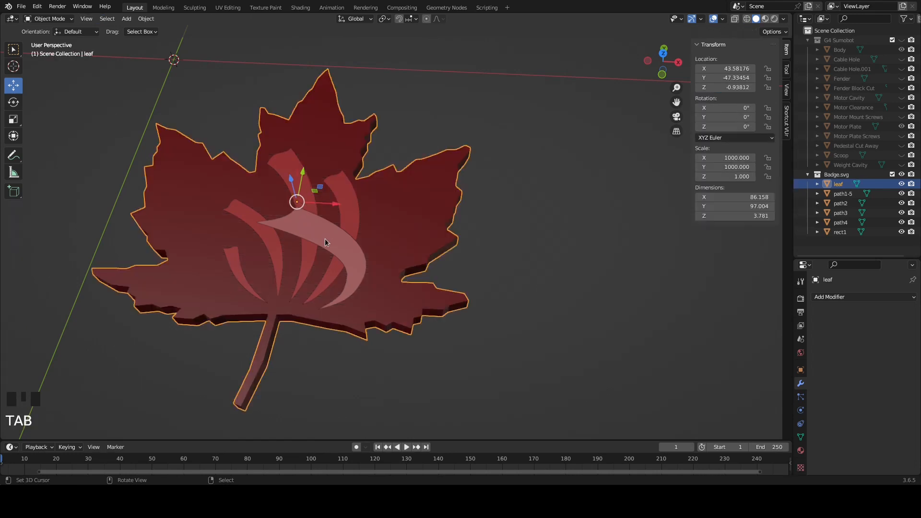
# Select the four red logo strokes path3, path2, rect1 and path1-5 and join them into one object
pyautogui.rightClick(237, 255)
pyautogui.keyDown('shift'); pyautogui.rightClick(248, 215); pyautogui.keyUp('shift')
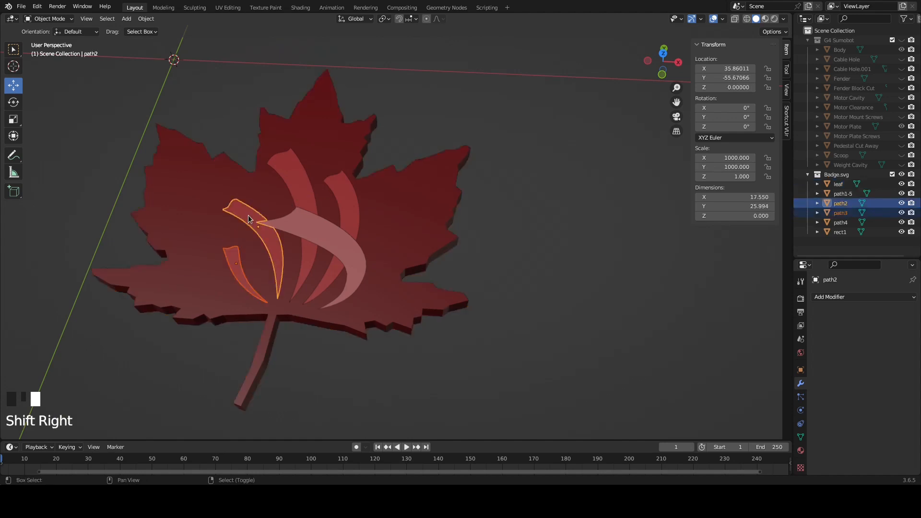
pyautogui.keyDown('shift'); pyautogui.rightClick(302, 169); pyautogui.keyUp('shift')
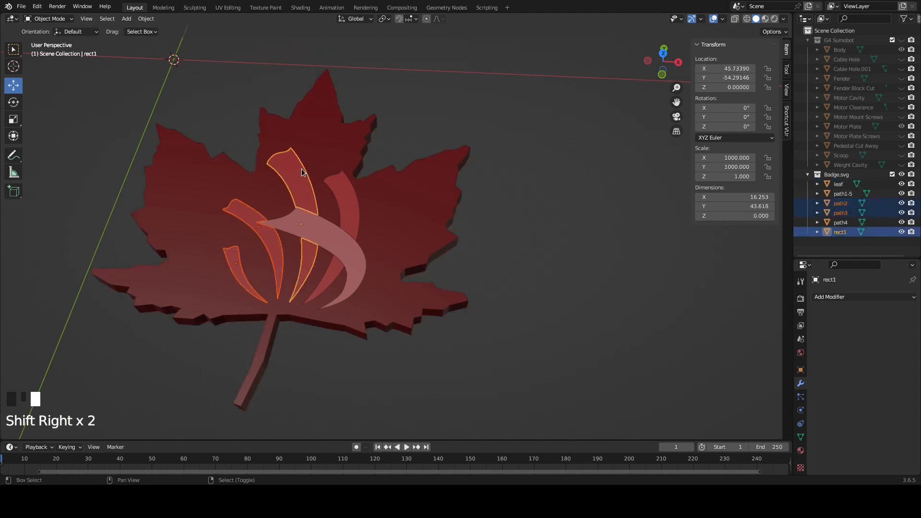
pyautogui.keyDown('shift'); pyautogui.rightClick(348, 195); pyautogui.keyUp('shift')
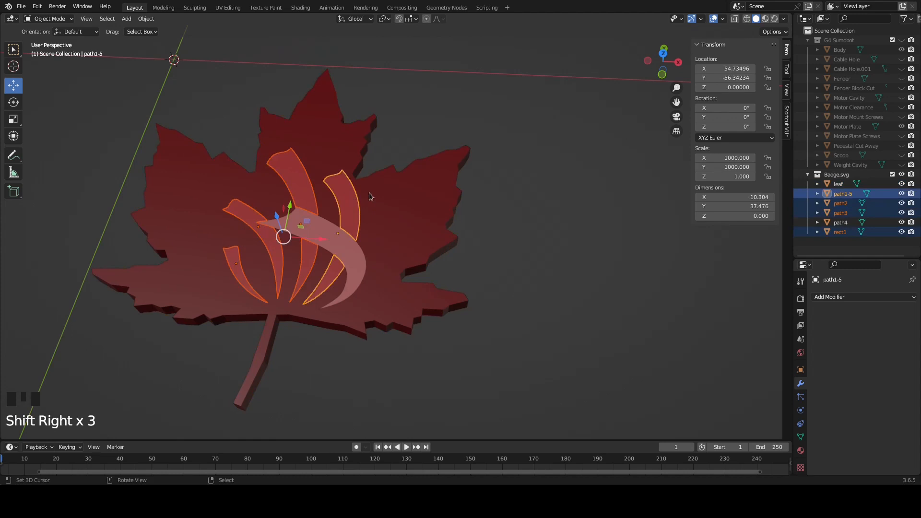
pyautogui.hotkey('ctrl', 'j')
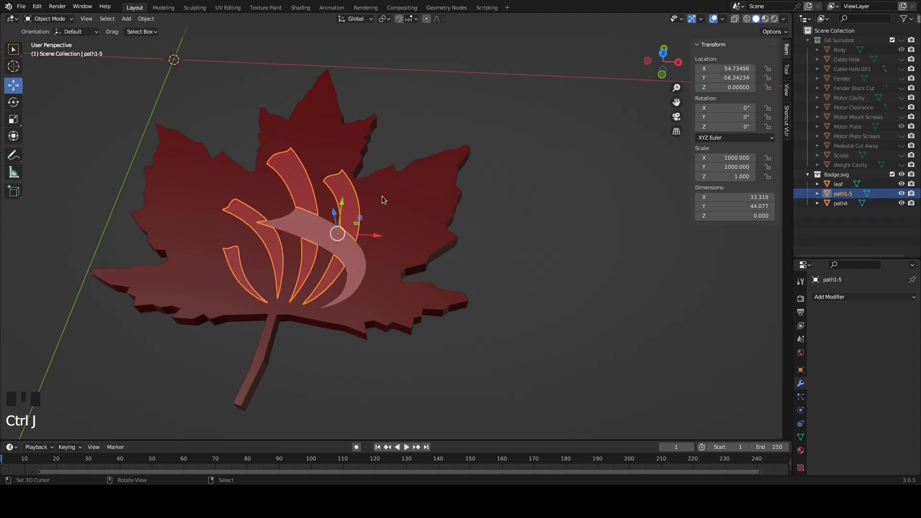
# Rename the joined logo strokes object path1-5 as "logo 1"
pyautogui.click(843, 196)
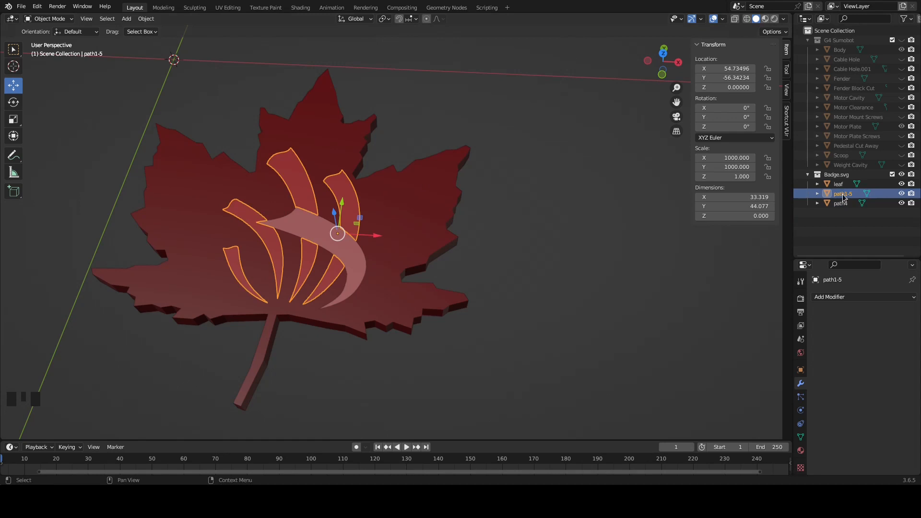
pyautogui.doubleClick(844, 195)
pyautogui.write('logo 1')
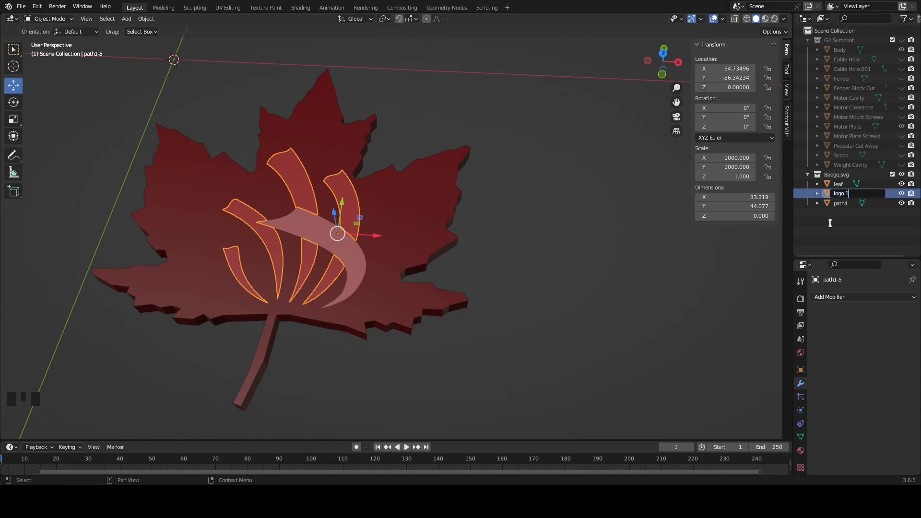
pyautogui.press('Return')
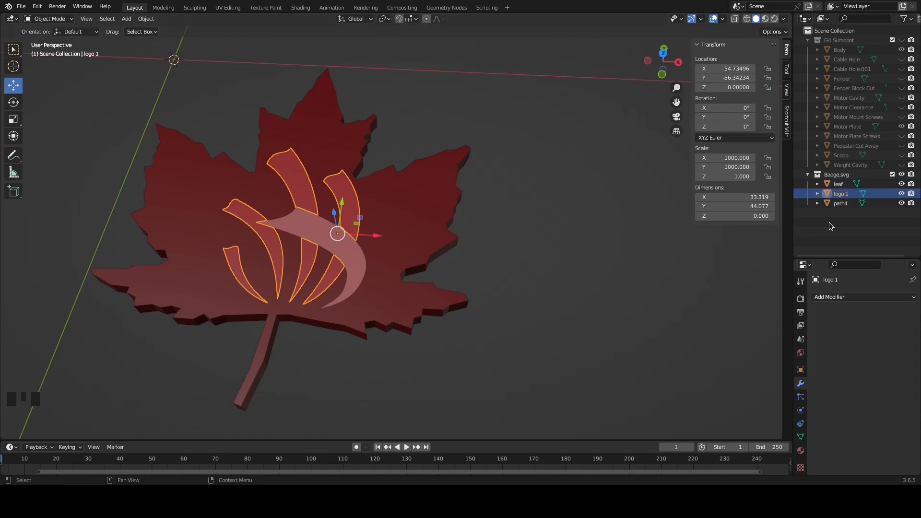
# Rename the pink swoosh object path4 as "logo 2"
pyautogui.click(849, 206)
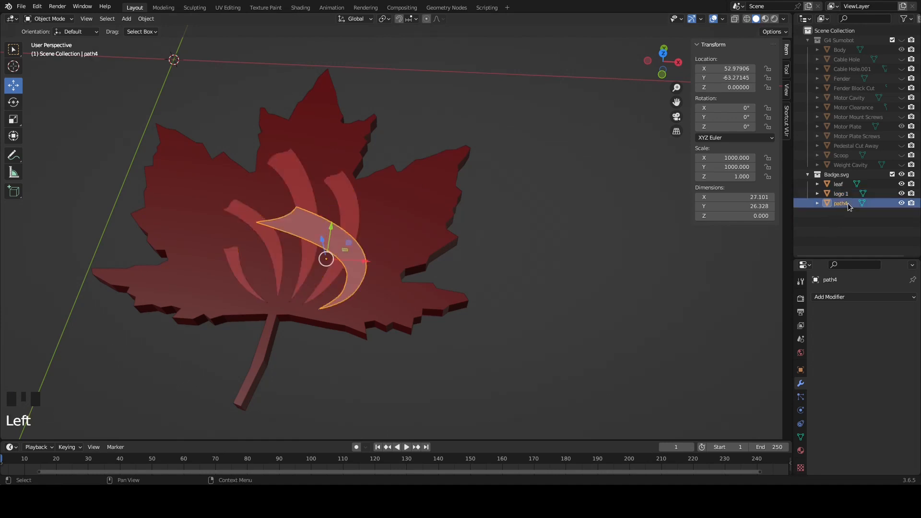
pyautogui.doubleClick(848, 204)
pyautogui.write('logo 2')
pyautogui.press('Return')
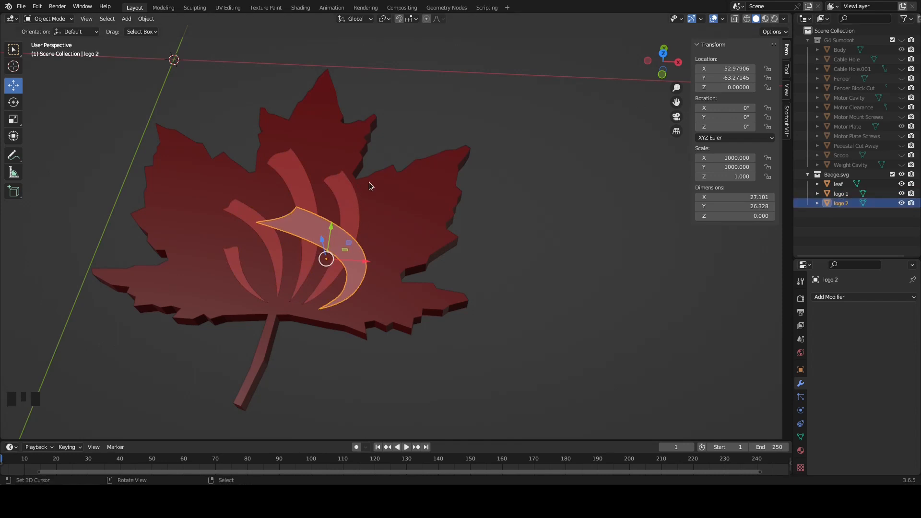
# Edit the logo 1 mesh and merge all of its vertices by distance
pyautogui.rightClick(339, 183)
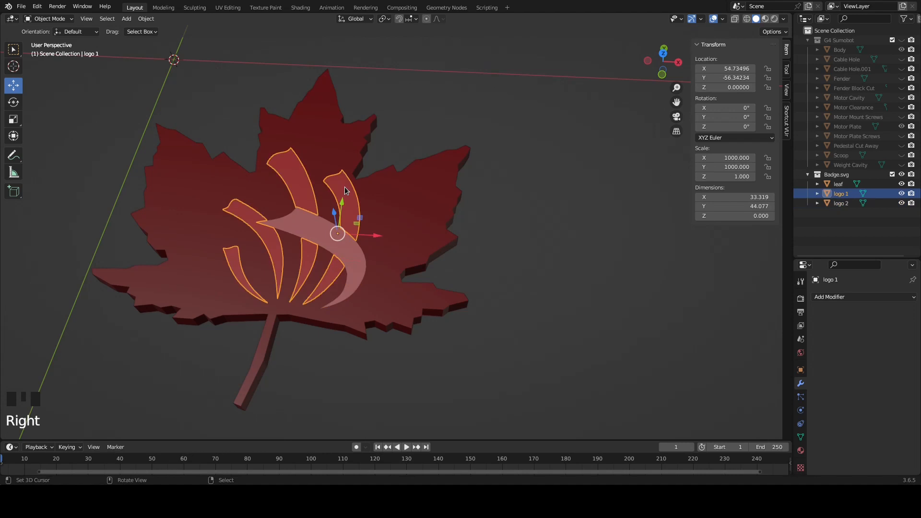
pyautogui.moveTo(355, 201); pyautogui.dragTo(357, 194, button='middle')
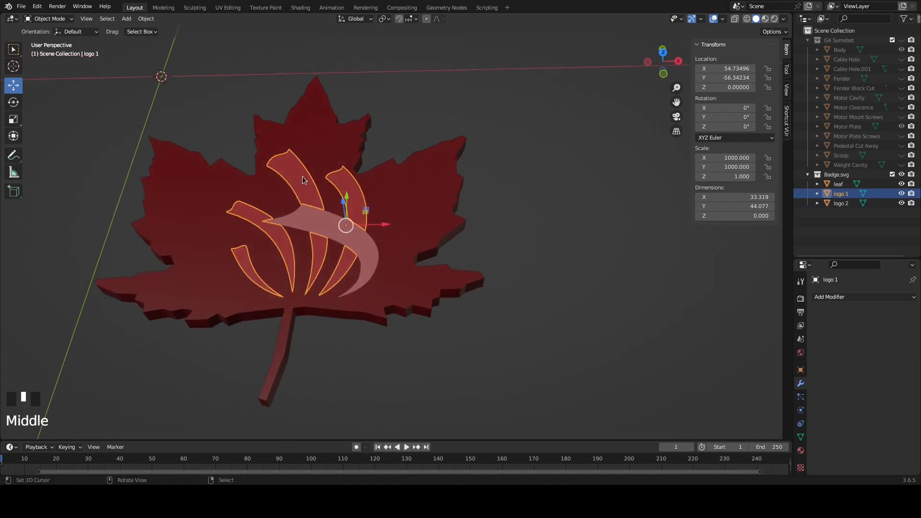
pyautogui.press('Tab')
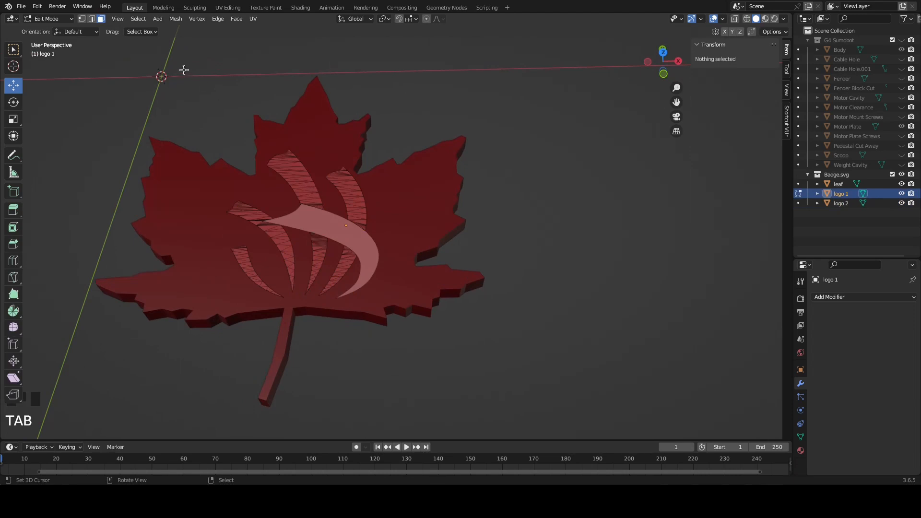
pyautogui.press('a')
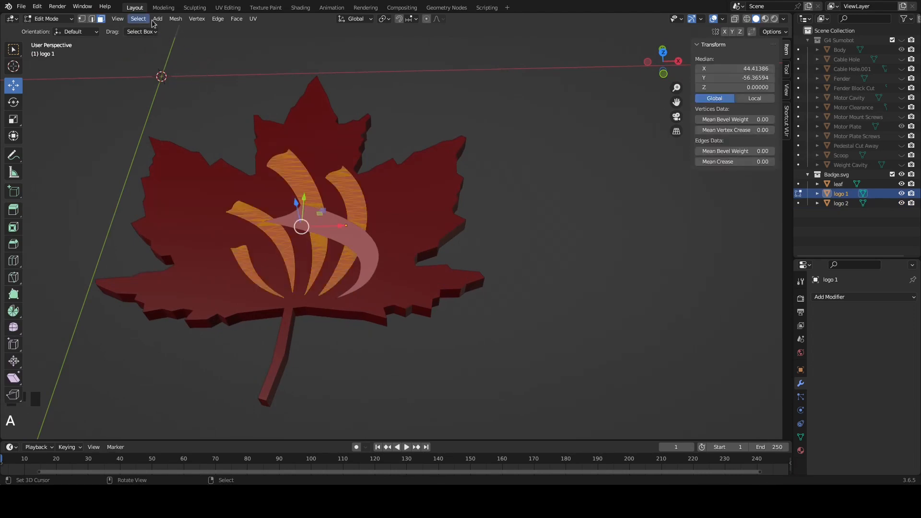
pyautogui.click(176, 19)
pyautogui.moveTo(206, 248)
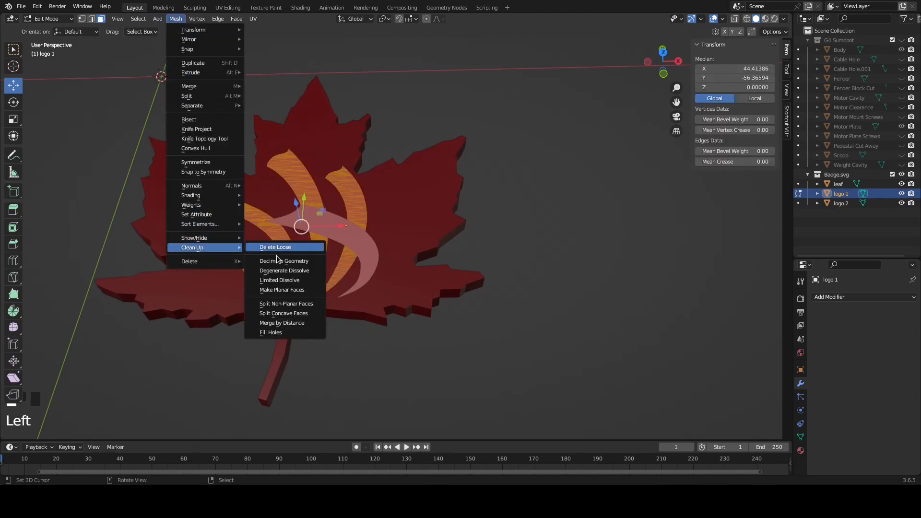
pyautogui.click(290, 325)
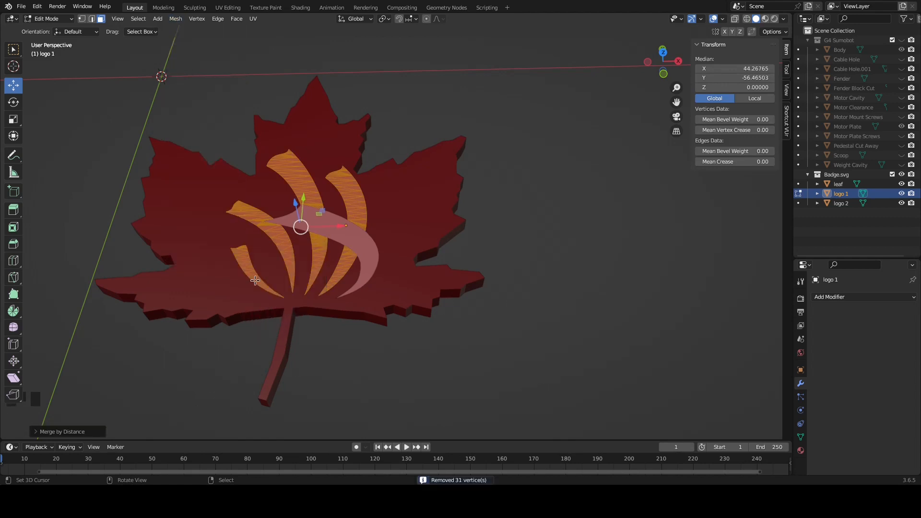
# Apply Decimate Geometry to the logo 1 mesh with a ratio of about 0.31
pyautogui.moveTo(339, 233); pyautogui.dragTo(331, 249, button='middle')
pyautogui.scroll(2, 269, 208)
pyautogui.keyDown('shift'); pyautogui.moveTo(267, 206); pyautogui.dragTo(320, 195, button='middle'); pyautogui.keyUp('shift')
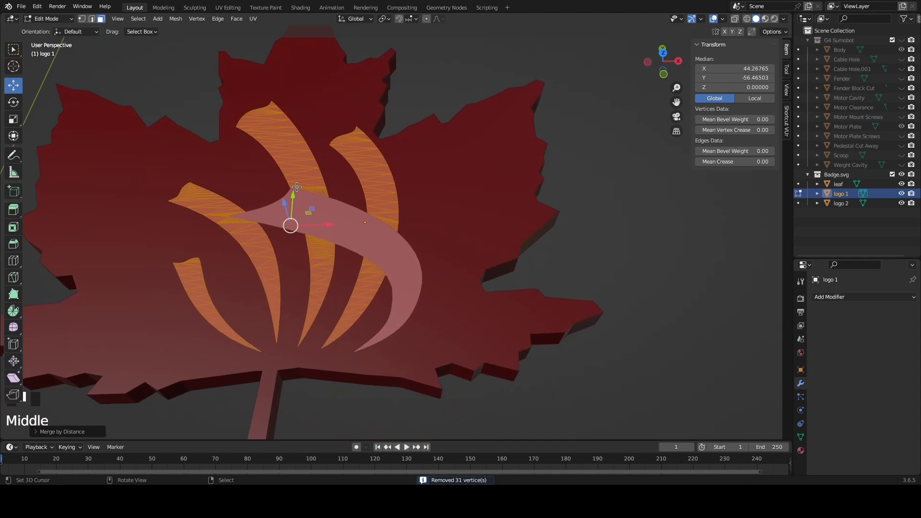
pyautogui.click(176, 18)
pyautogui.moveTo(201, 247)
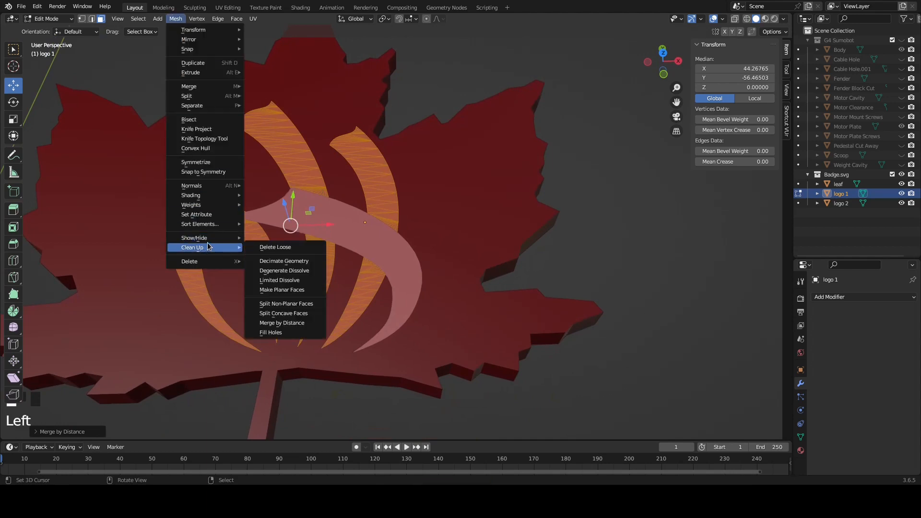
pyautogui.click(284, 261)
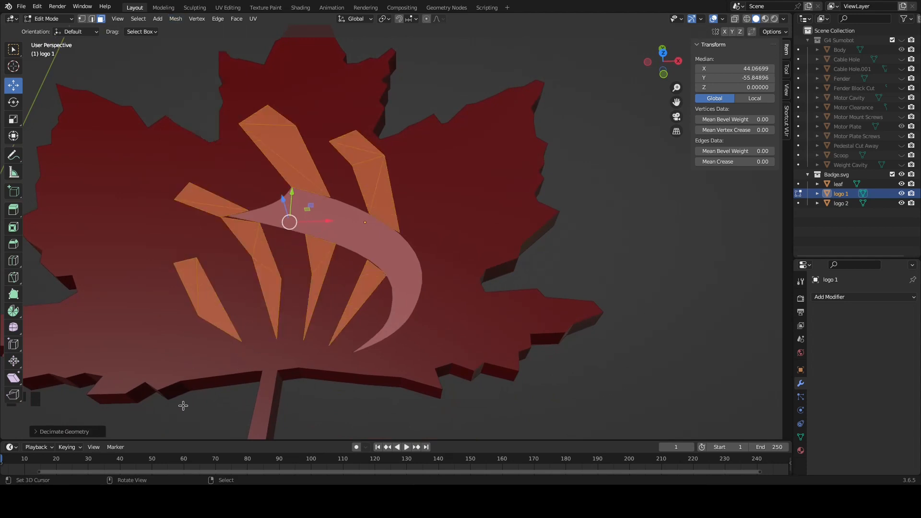
pyautogui.click(35, 432)
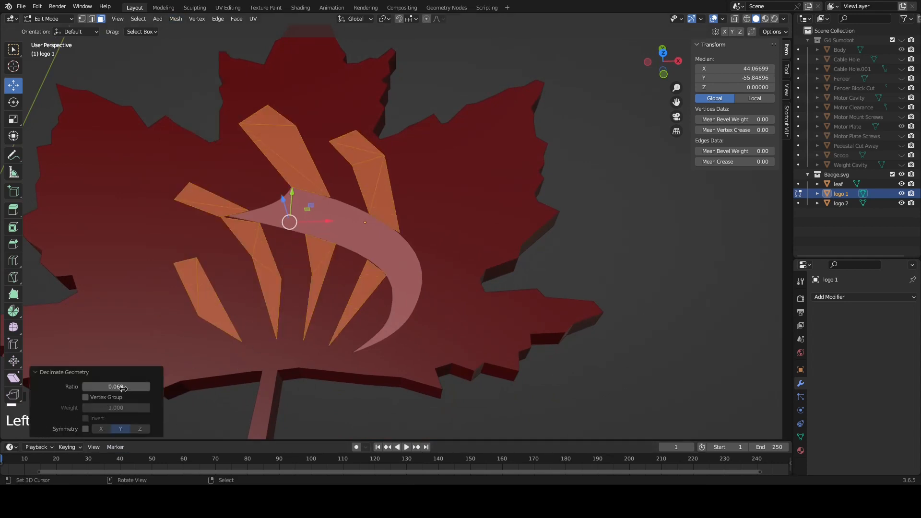
pyautogui.moveTo(118, 386)
pyautogui.mouseDown()
pyautogui.moveTo(149, 387)
pyautogui.moveTo(135, 386)
pyautogui.mouseUp()
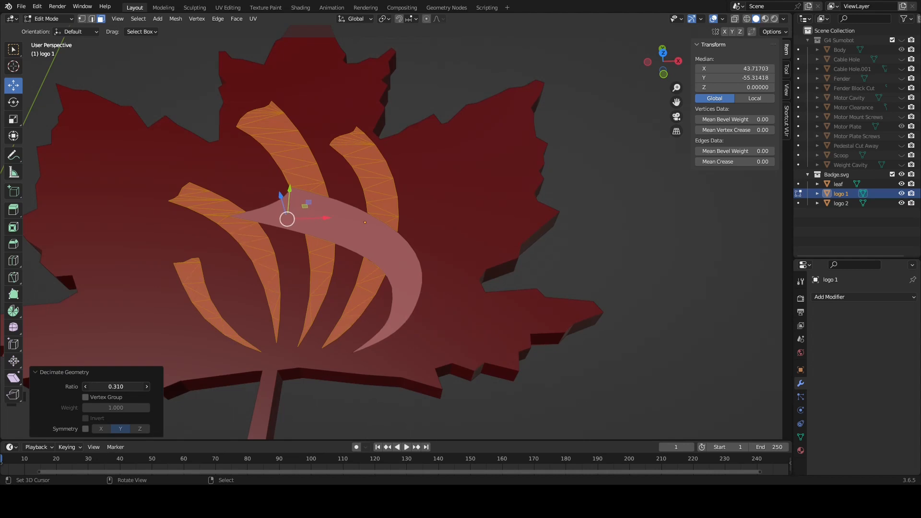
# Extrude the logo 1 faces straight down by about 1.8 so they reach into the leaf
pyautogui.moveTo(135, 386); pyautogui.dragTo(135, 386)
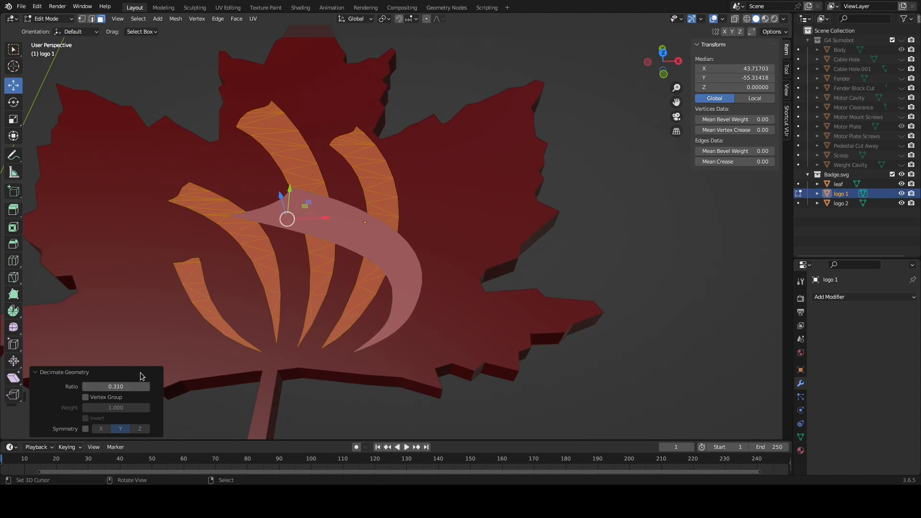
pyautogui.click(33, 378)
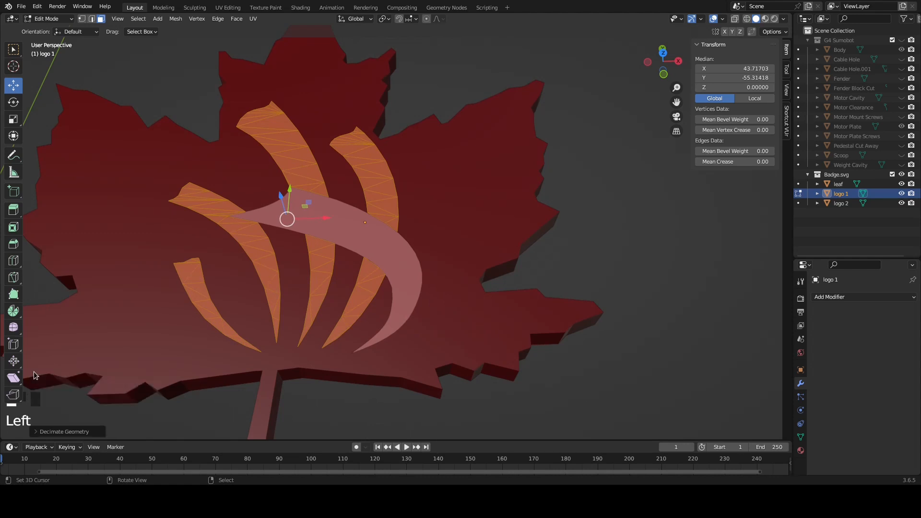
pyautogui.moveTo(331, 323); pyautogui.dragTo(339, 234, button='middle')
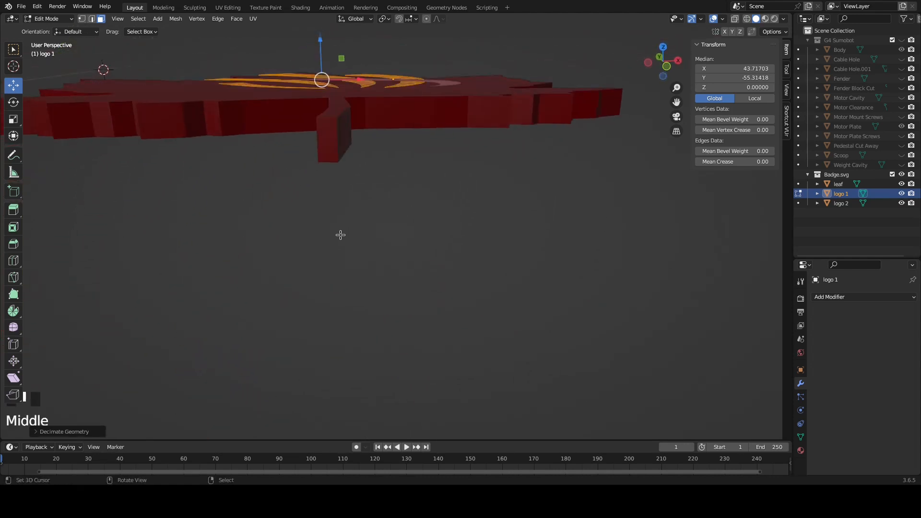
pyautogui.press('KP_1')
pyautogui.keyDown('shift'); pyautogui.moveTo(367, 103); pyautogui.dragTo(358, 220, button='middle'); pyautogui.keyUp('shift')
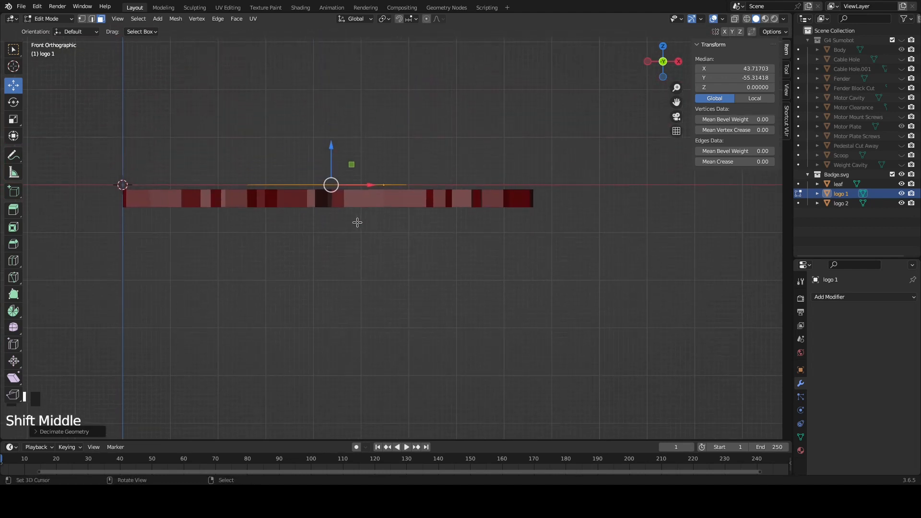
pyautogui.scroll(4, 354, 218)
pyautogui.keyDown('shift'); pyautogui.moveTo(298, 172); pyautogui.dragTo(355, 260, button='middle'); pyautogui.keyUp('shift')
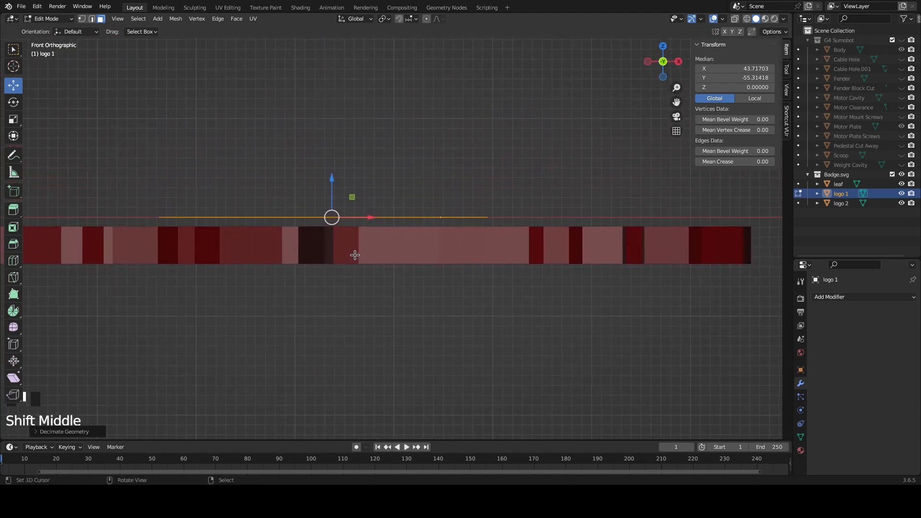
pyautogui.press('e')
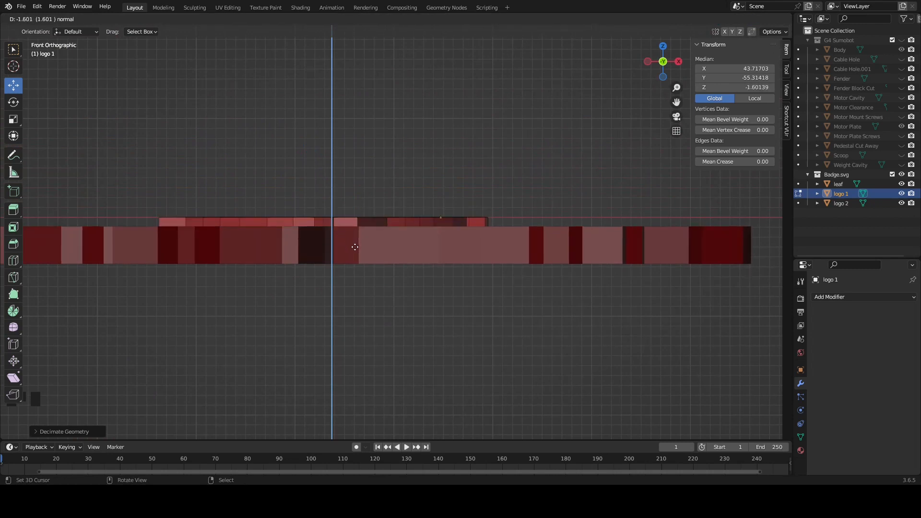
pyautogui.click(355, 248)
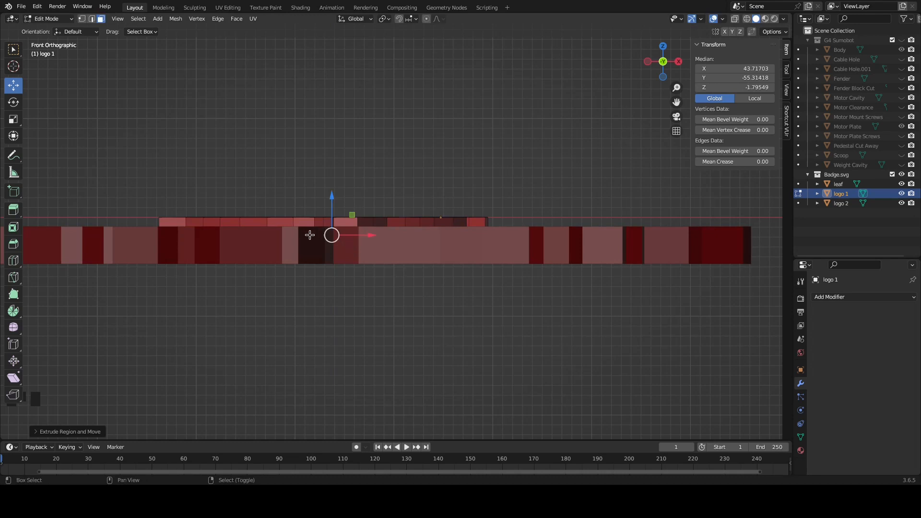
# Raise the extruded underside of logo 1 until the strokes are about 1.41 thick, and finish editing the mesh
pyautogui.hotkey('shift', 'z')
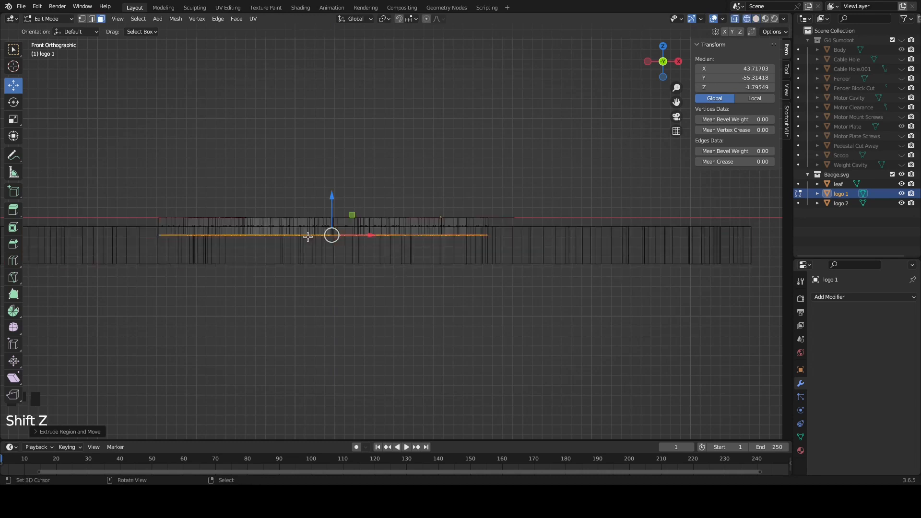
pyautogui.moveTo(331, 198); pyautogui.dragTo(332, 194)
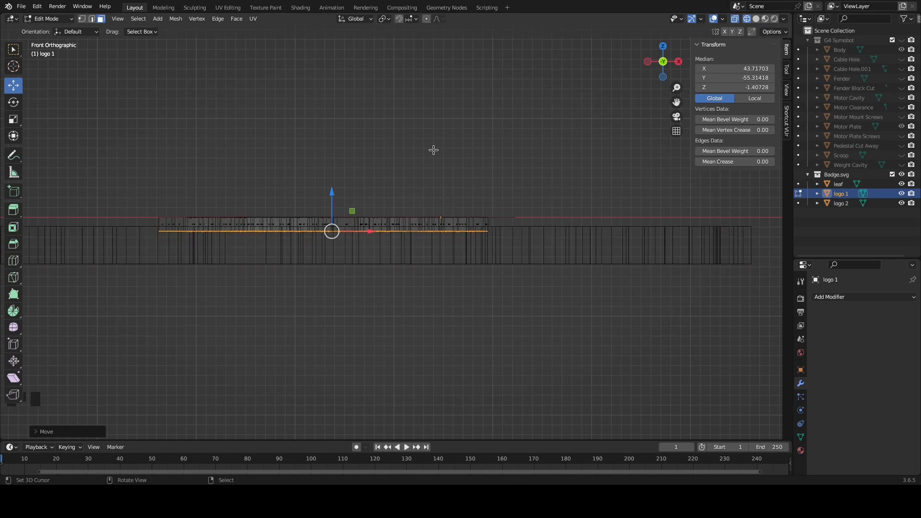
pyautogui.hotkey('shift', 'z')
pyautogui.moveTo(436, 137); pyautogui.dragTo(426, 226, button='middle')
pyautogui.scroll(-2, 438, 158)
pyautogui.keyDown('shift'); pyautogui.moveTo(421, 267); pyautogui.dragTo(396, 177, button='middle'); pyautogui.keyUp('shift')
pyautogui.press('Tab')
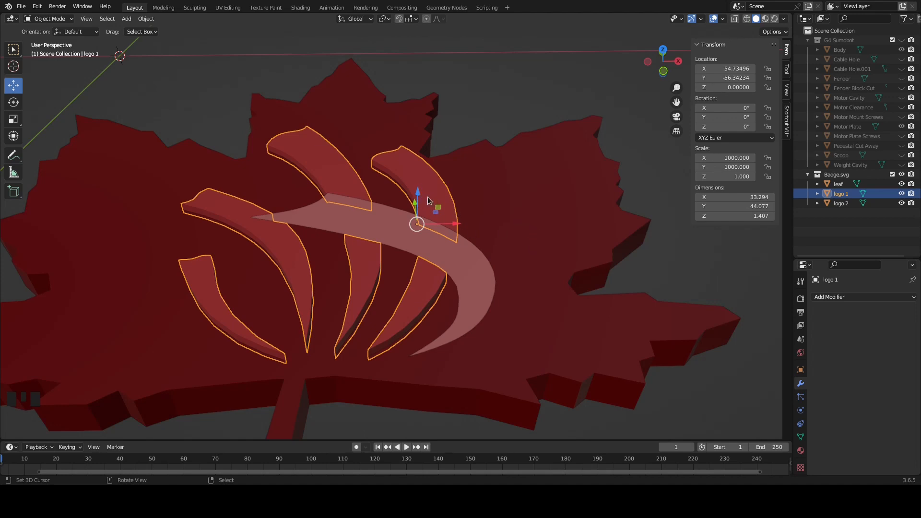
# Add a Boolean modifier to the leaf as a Union with logo 1, using the Fast solver
pyautogui.rightClick(516, 201)
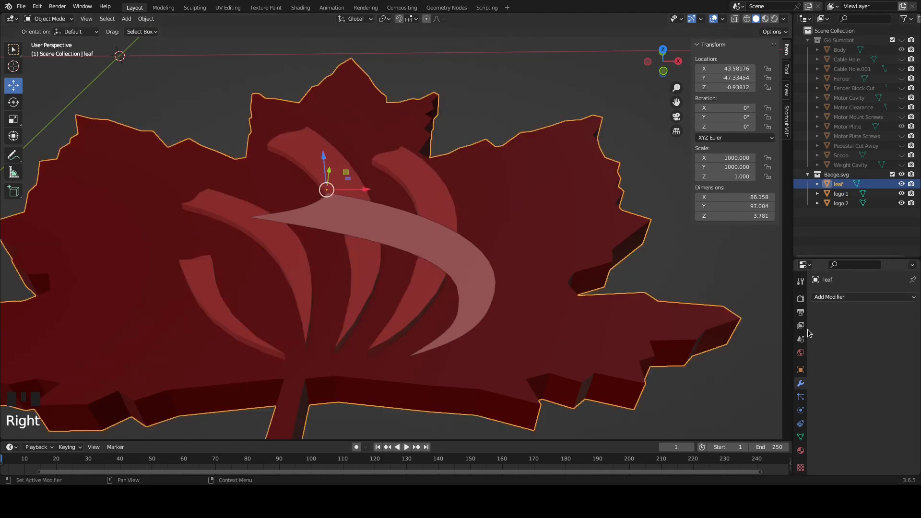
pyautogui.click(843, 298)
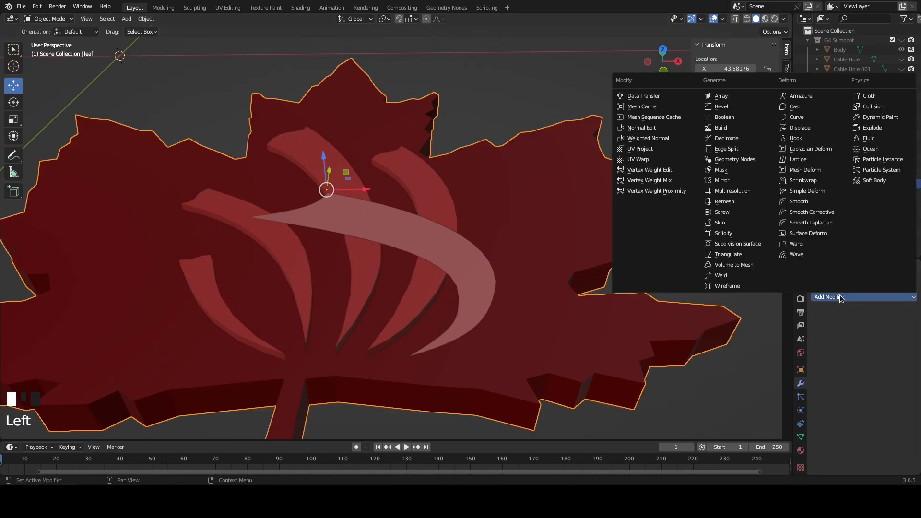
pyautogui.click(741, 115)
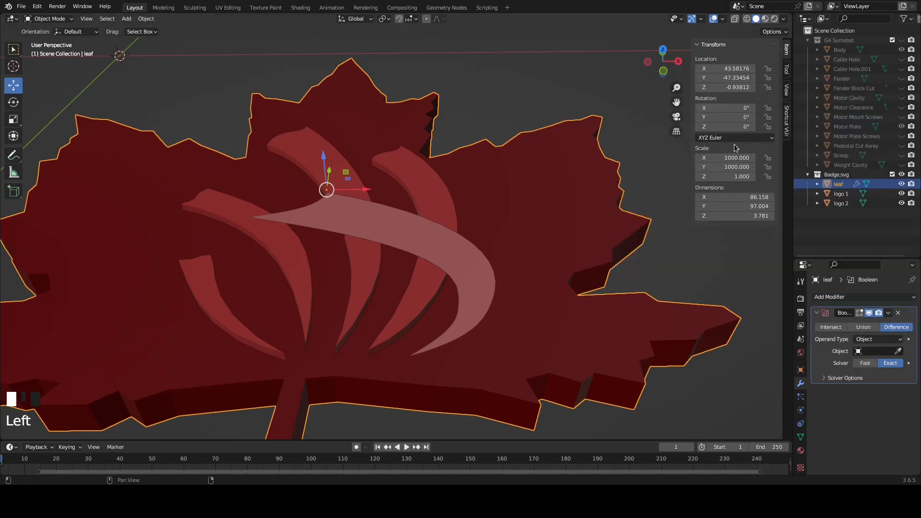
pyautogui.click(871, 330)
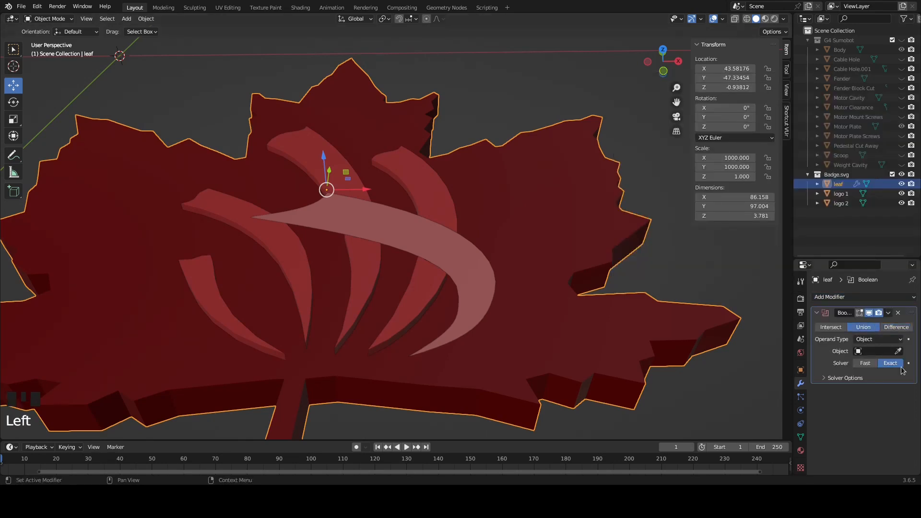
pyautogui.click(872, 354)
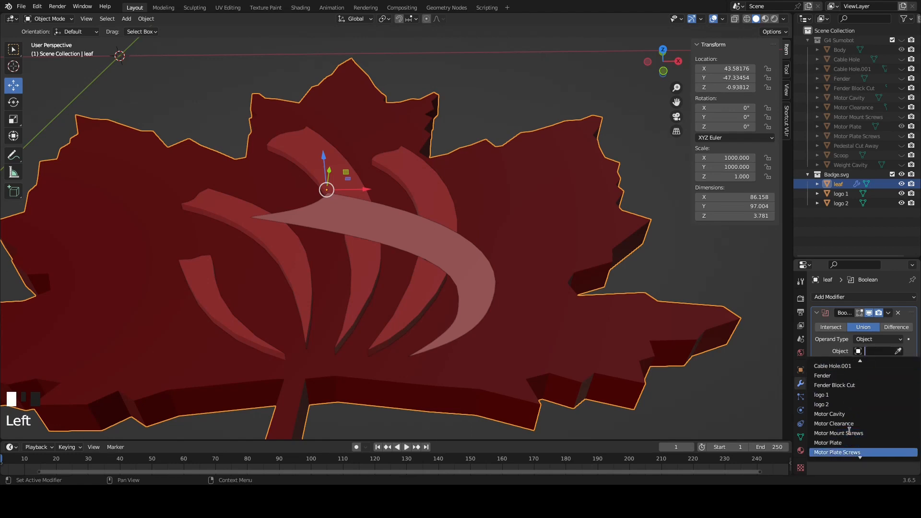
pyautogui.click(833, 395)
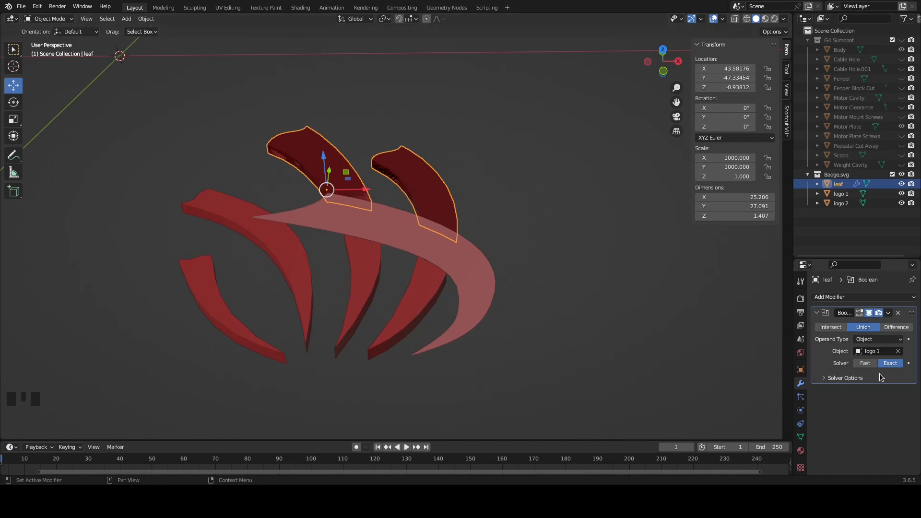
pyautogui.click(865, 363)
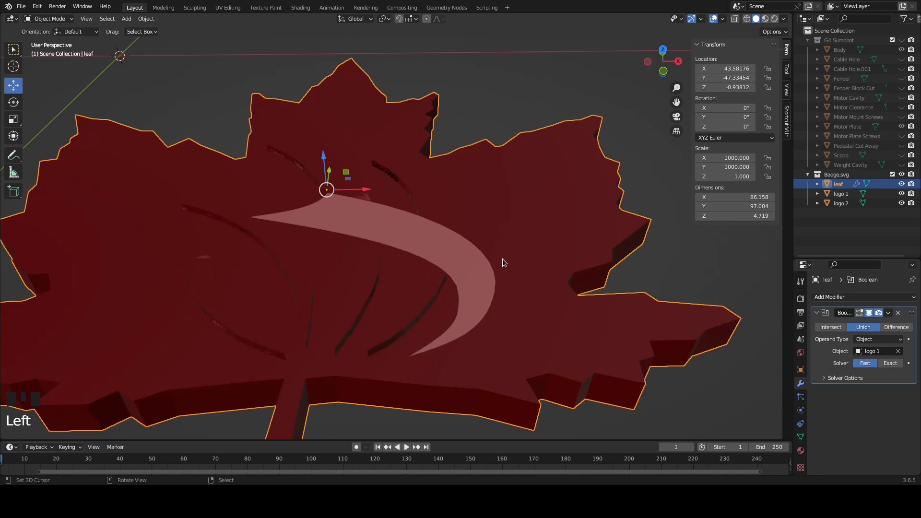
# Apply the leaf's Boolean modifier and hide the separate logo 1 object
pyautogui.moveTo(514, 339); pyautogui.dragTo(570, 270, button='middle')
pyautogui.moveTo(372, 312); pyautogui.dragTo(514, 288, button='middle')
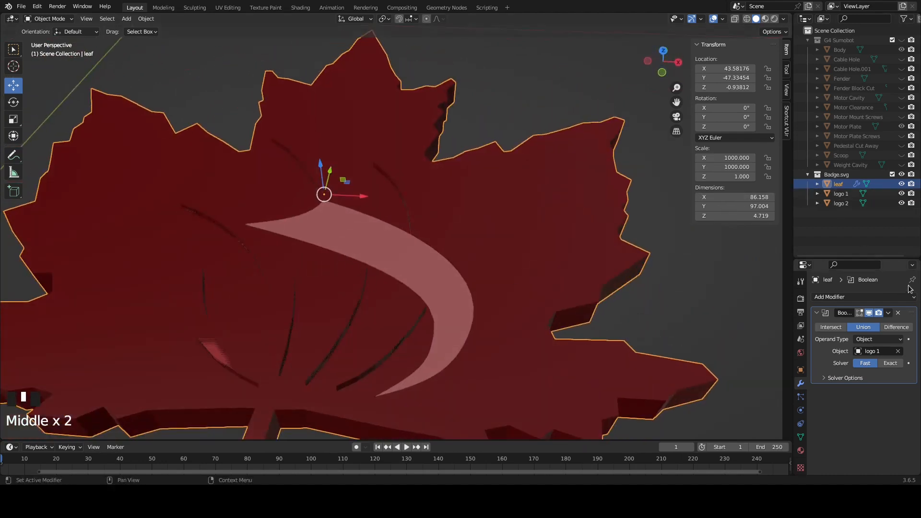
pyautogui.click(888, 313)
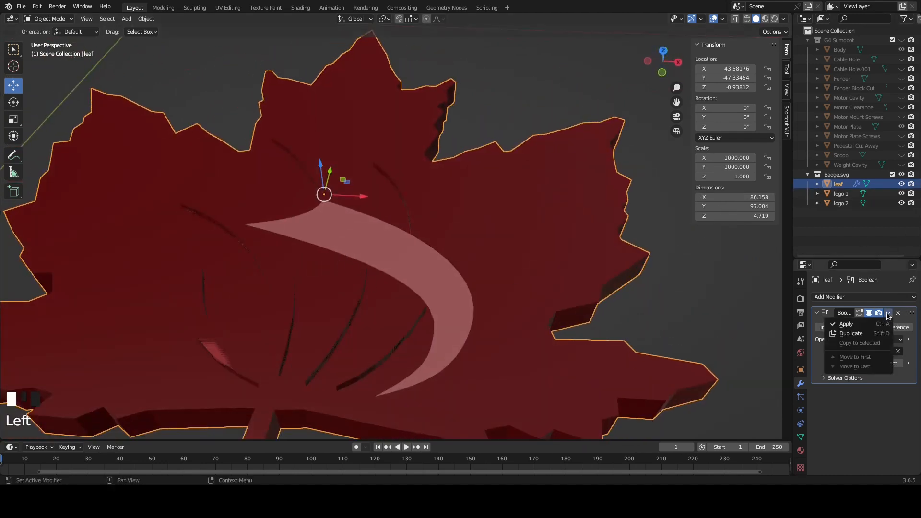
pyautogui.click(858, 323)
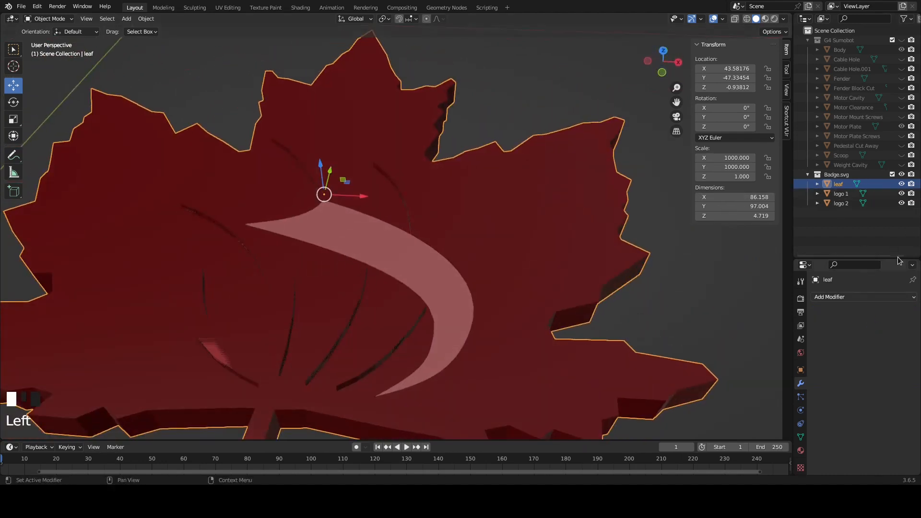
pyautogui.click(901, 194)
pyautogui.moveTo(535, 292); pyautogui.dragTo(423, 247, button='middle')
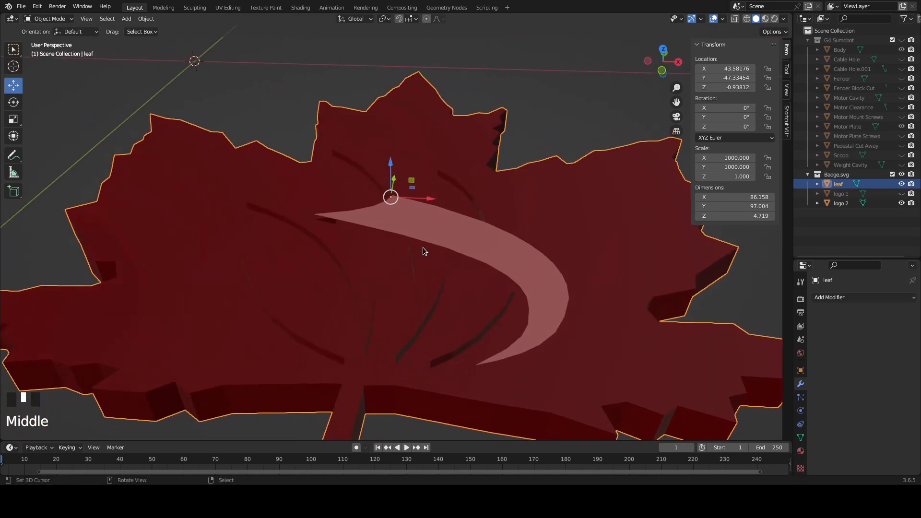
# Edit the logo 2 swoosh mesh and merge its vertices by distance
pyautogui.rightClick(445, 226)
pyautogui.press('Tab')
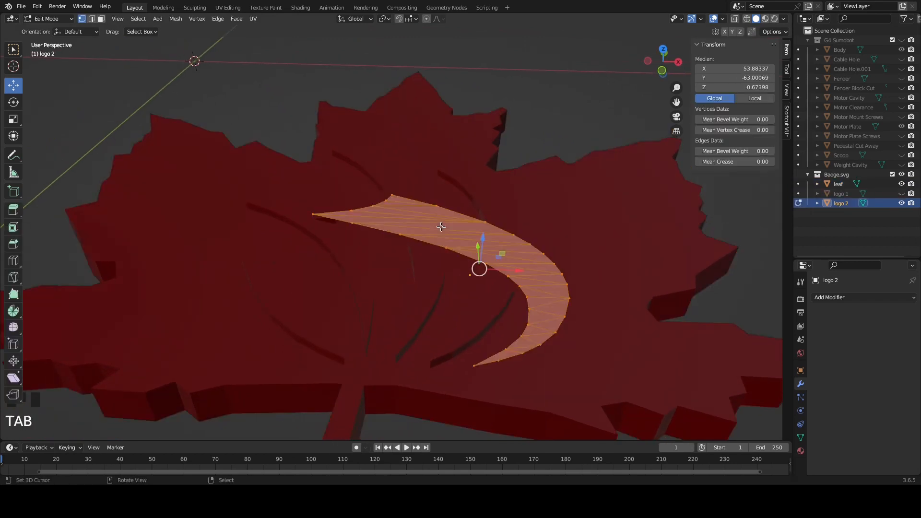
pyautogui.click(176, 20)
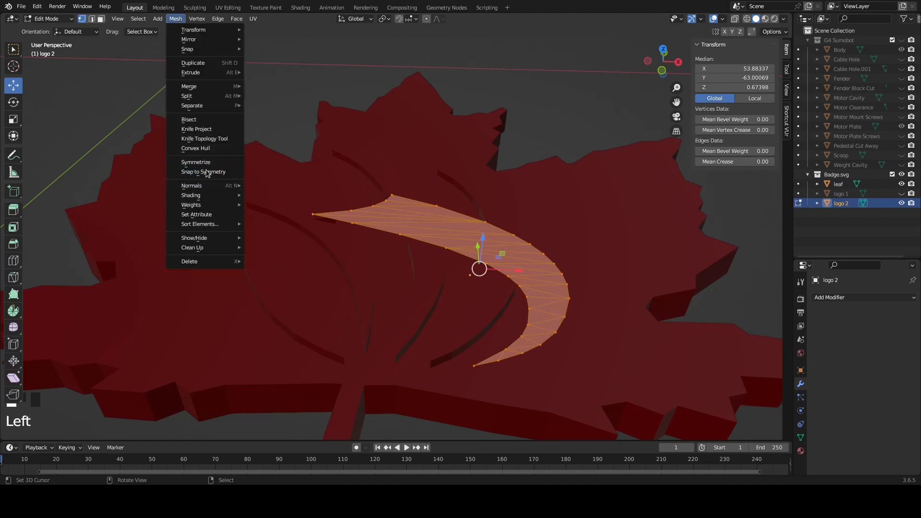
pyautogui.moveTo(210, 248)
pyautogui.click(296, 325)
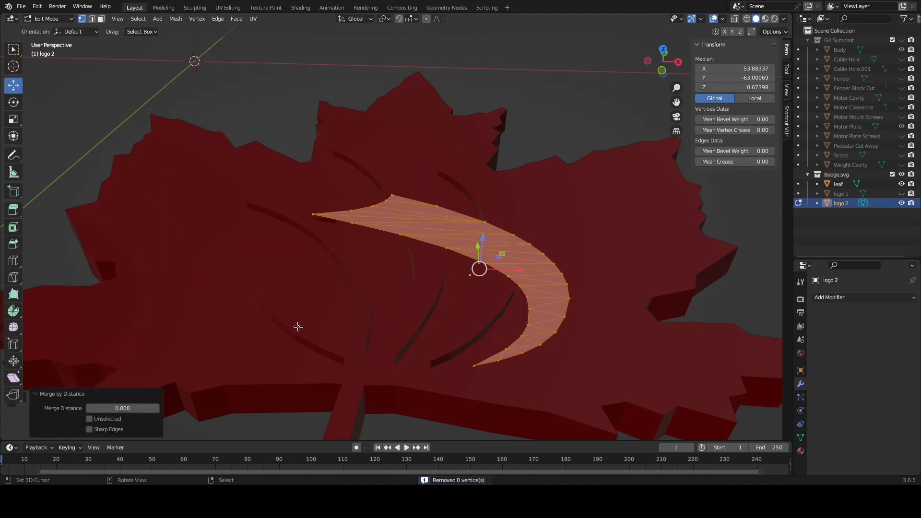
# Extrude the logo 2 swoosh straight down by about 3.84 into the leaf
pyautogui.moveTo(315, 298); pyautogui.dragTo(319, 273, button='middle')
pyautogui.moveTo(338, 239); pyautogui.dragTo(363, 259, button='middle')
pyautogui.press('KP_1')
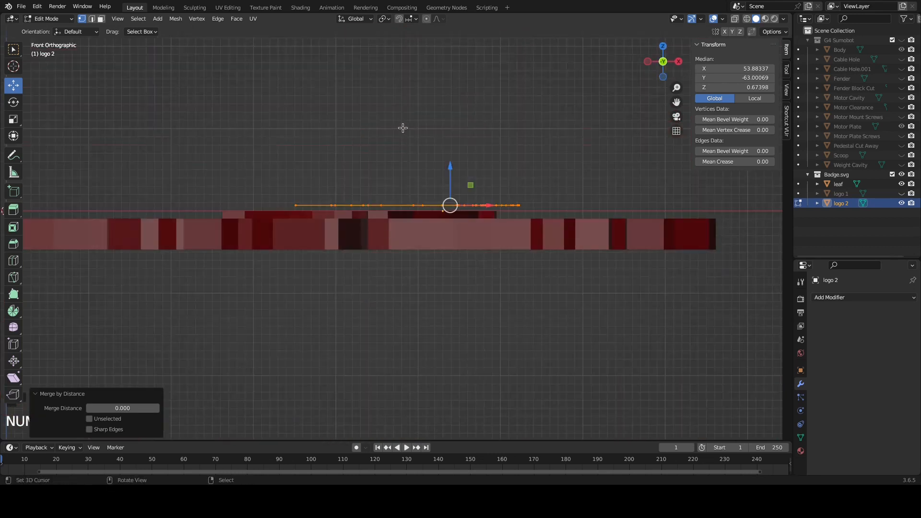
pyautogui.press('e')
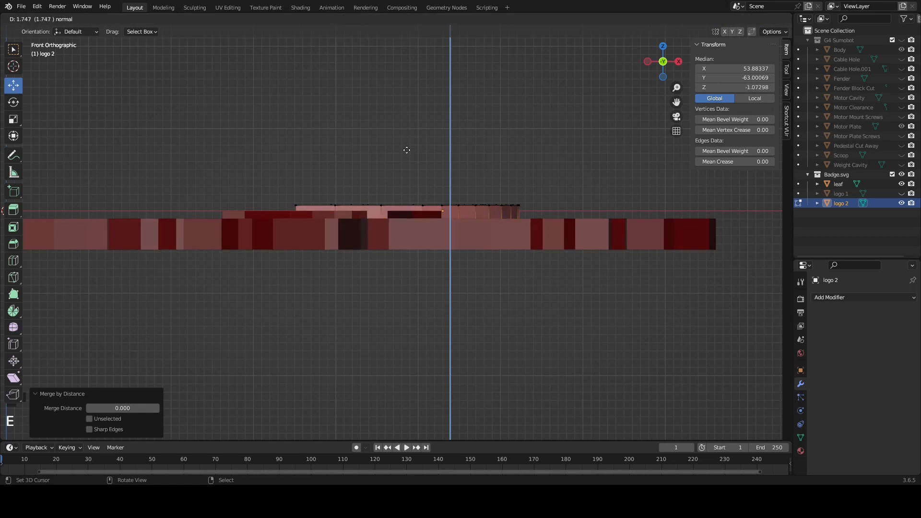
pyautogui.click(402, 165)
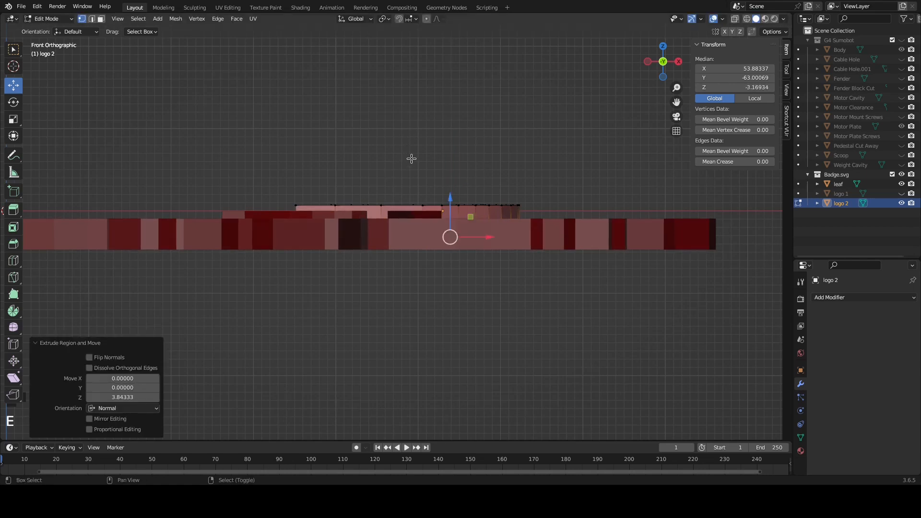
# Raise the underside of logo 2 by about 1.6 so the swoosh ends just inside the leaf, and finish editing the mesh
pyautogui.hotkey('shift', 'z')
pyautogui.scroll(1, 446, 184)
pyautogui.scroll(3, 446, 184)
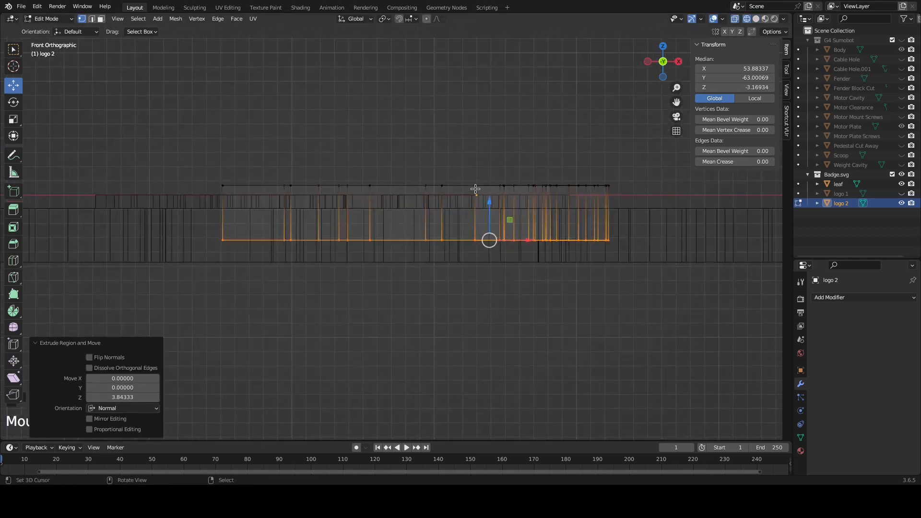
pyautogui.moveTo(514, 205); pyautogui.dragTo(505, 178)
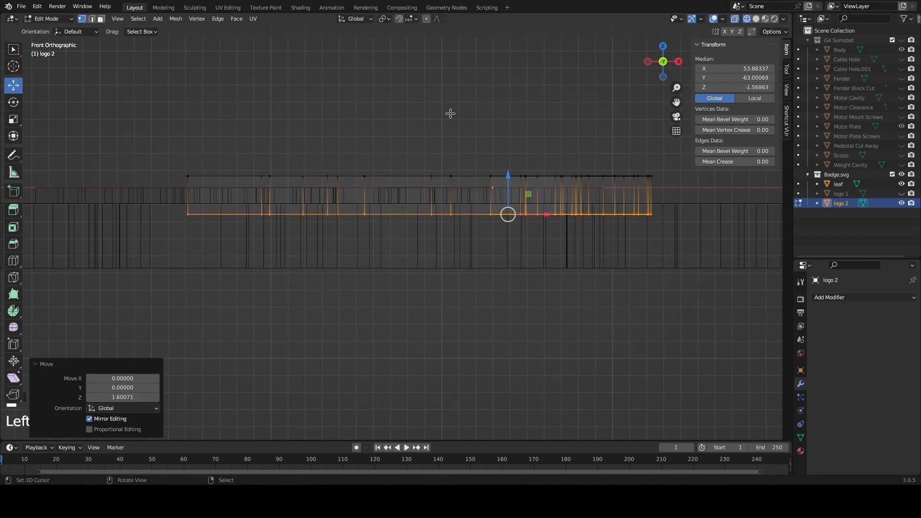
pyautogui.hotkey('shift', 'z')
pyautogui.moveTo(448, 113); pyautogui.dragTo(432, 174, button='middle')
pyautogui.scroll(2, 421, 176)
pyautogui.scroll(-5, 421, 176)
pyautogui.press('Tab')
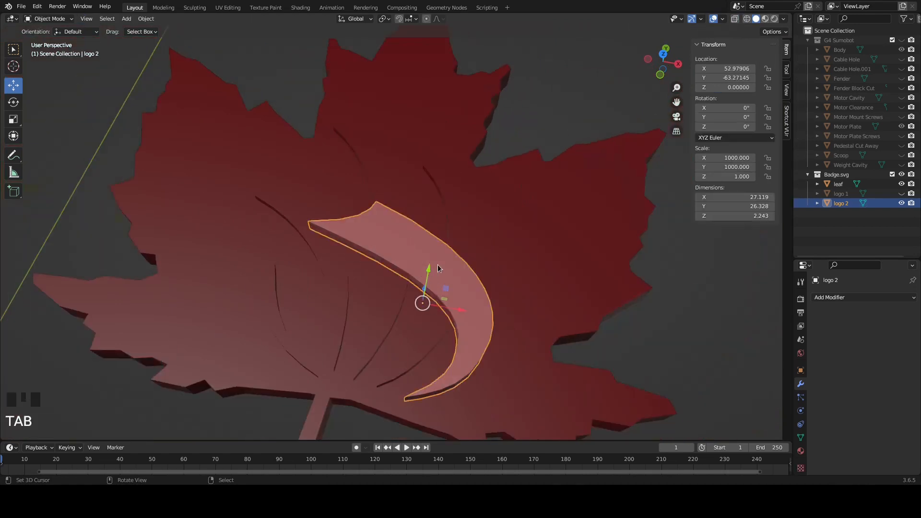
pyautogui.moveTo(432, 270); pyautogui.dragTo(468, 248, button='middle')
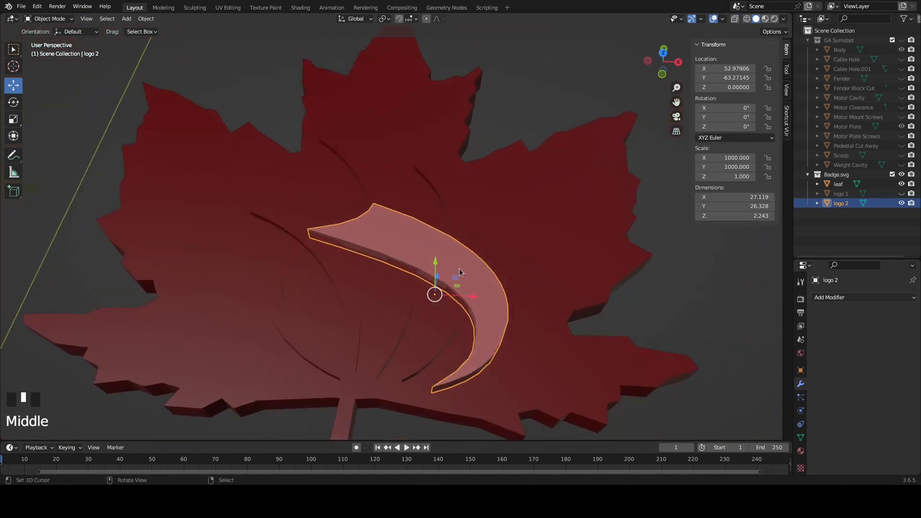
pyautogui.moveTo(446, 276); pyautogui.dragTo(443, 263, button='middle')
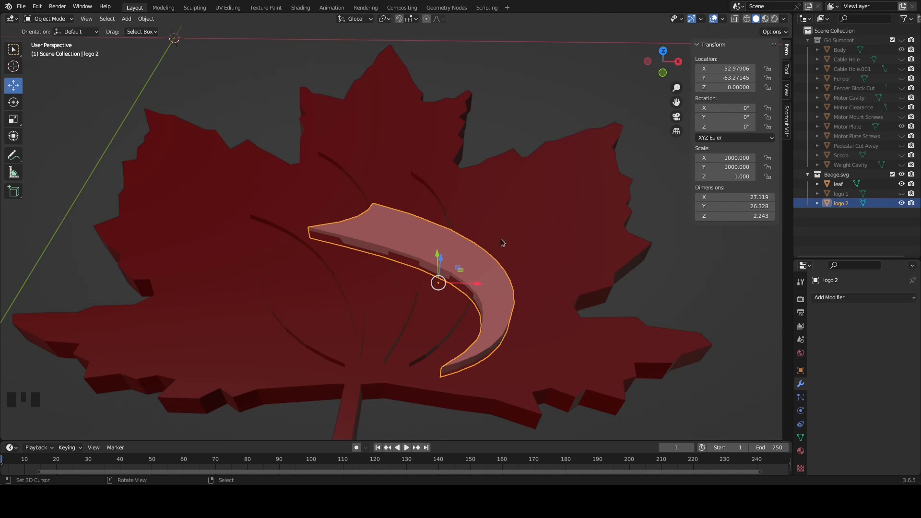
pyautogui.click(733, 158)
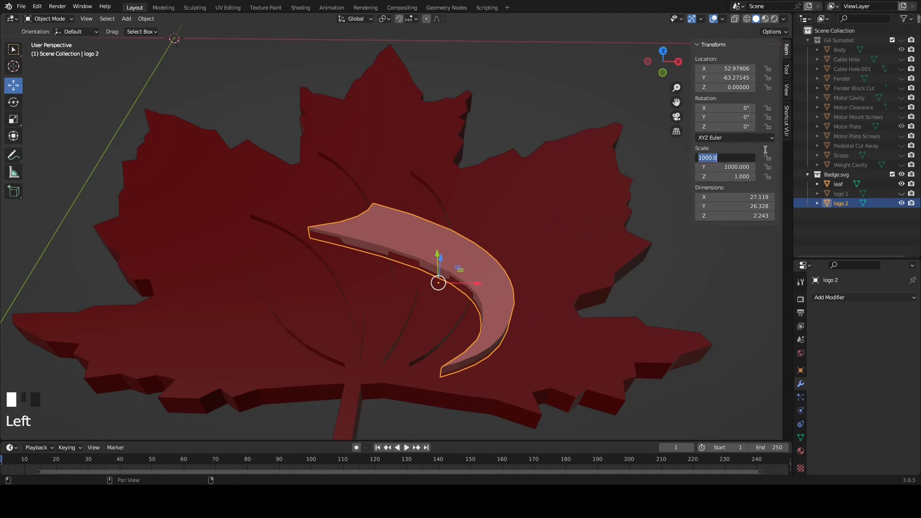
pyautogui.write('13030')
pyautogui.press('Tab')
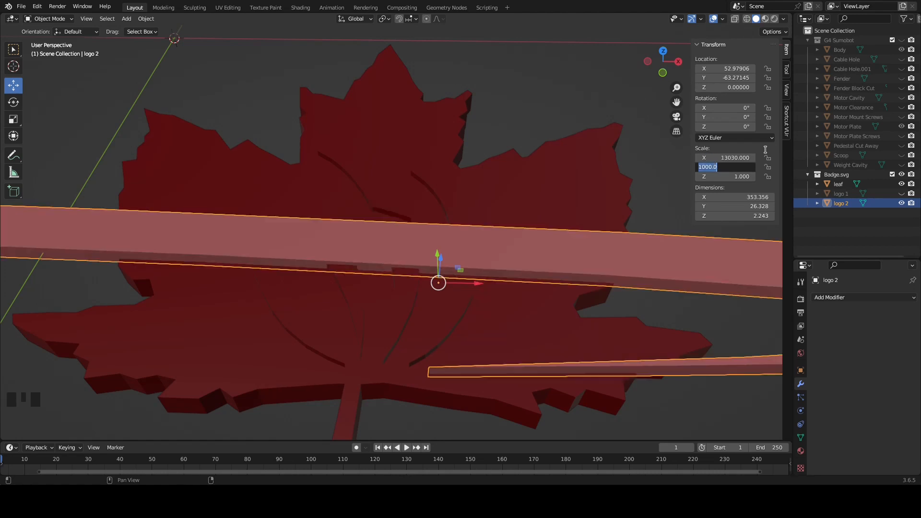
# Set the logo 2 swoosh's X and Y scale to 1030 so it is slightly oversized
pyautogui.click(726, 159)
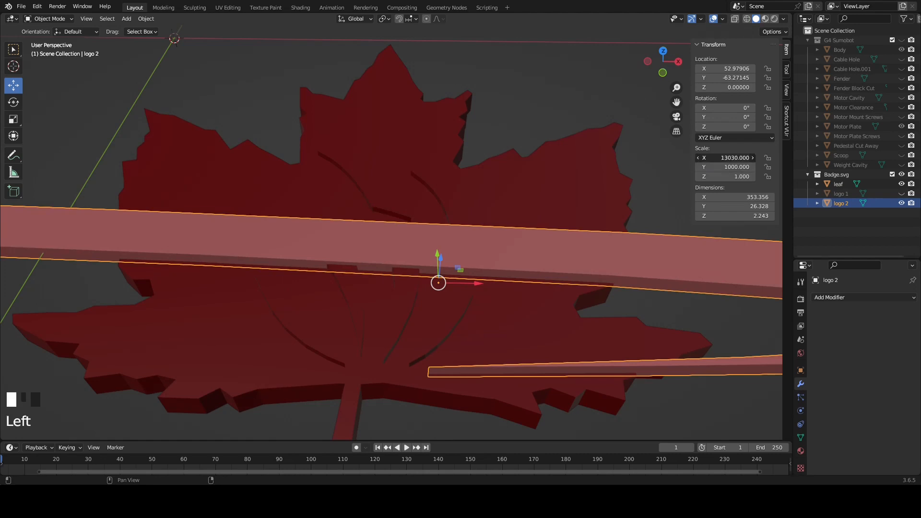
pyautogui.write('1030')
pyautogui.press('Tab')
pyautogui.write('1')
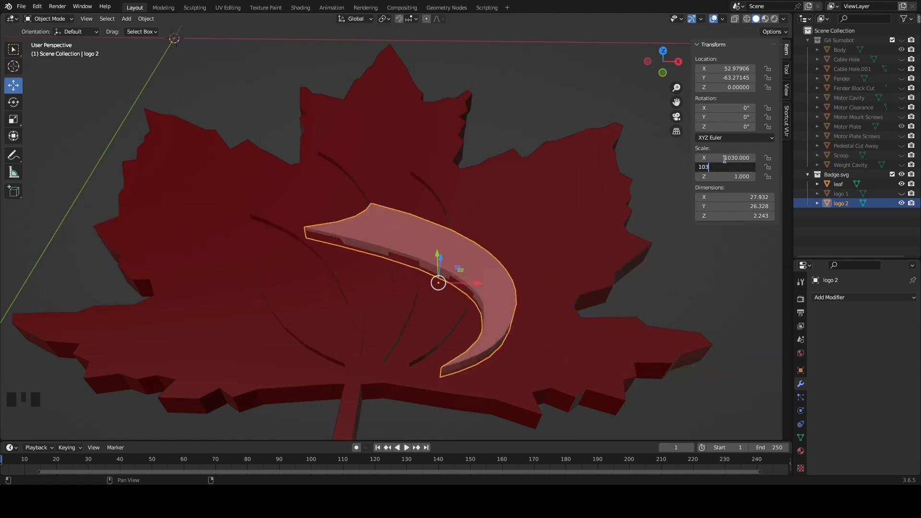
pyautogui.write('030')
pyautogui.press('Return')
# Add a Boolean Difference modifier to the leaf with logo 2 as the cutting object and the Fast solver
pyautogui.moveTo(434, 278); pyautogui.dragTo(463, 269, button='middle')
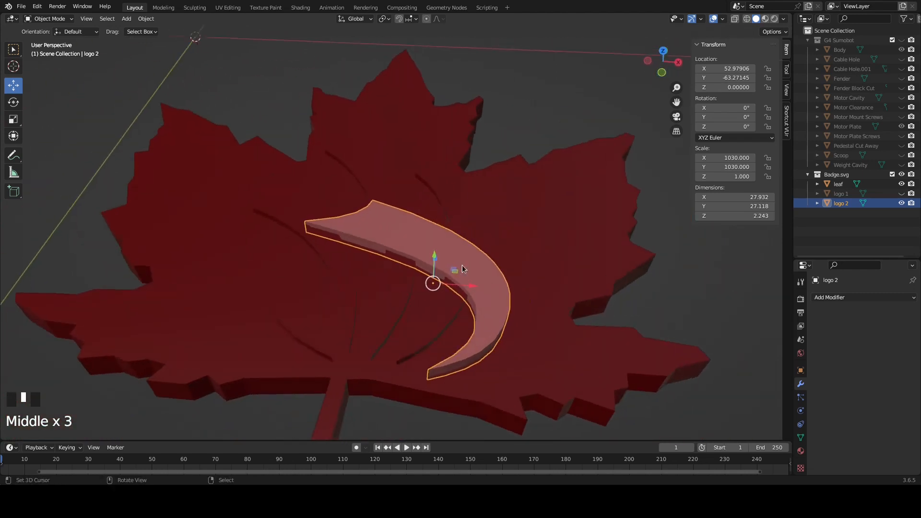
pyautogui.rightClick(535, 188)
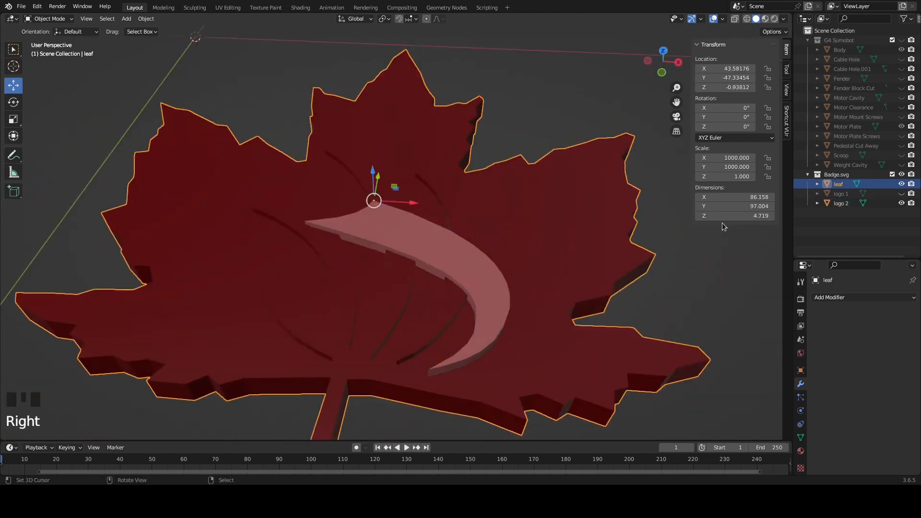
pyautogui.click(838, 298)
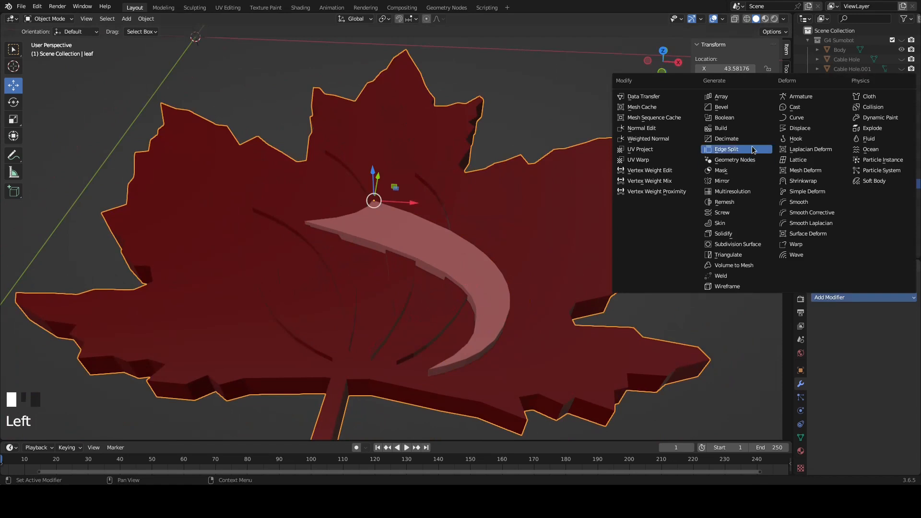
pyautogui.click(730, 117)
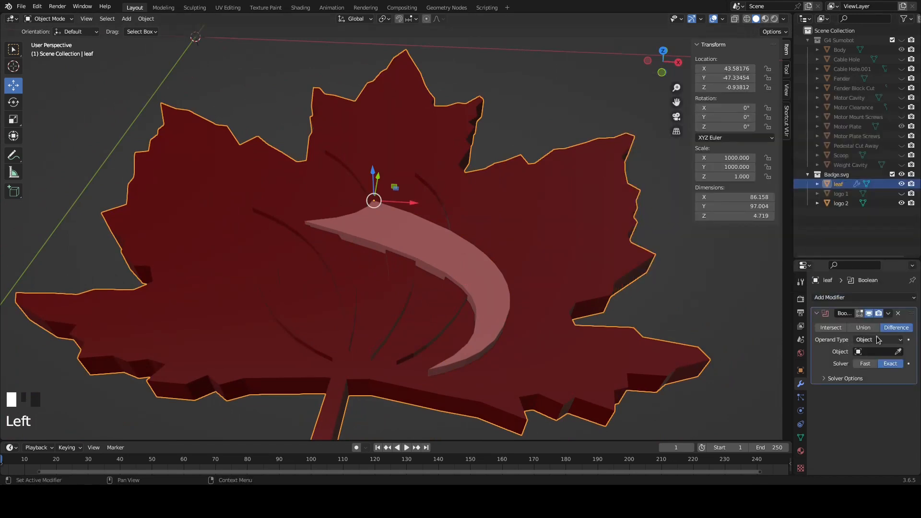
pyautogui.click(876, 352)
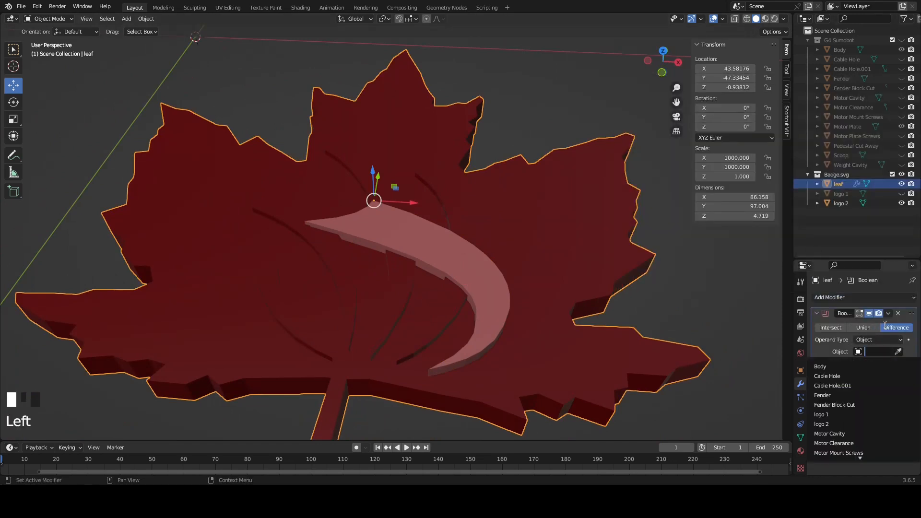
pyautogui.click(869, 352)
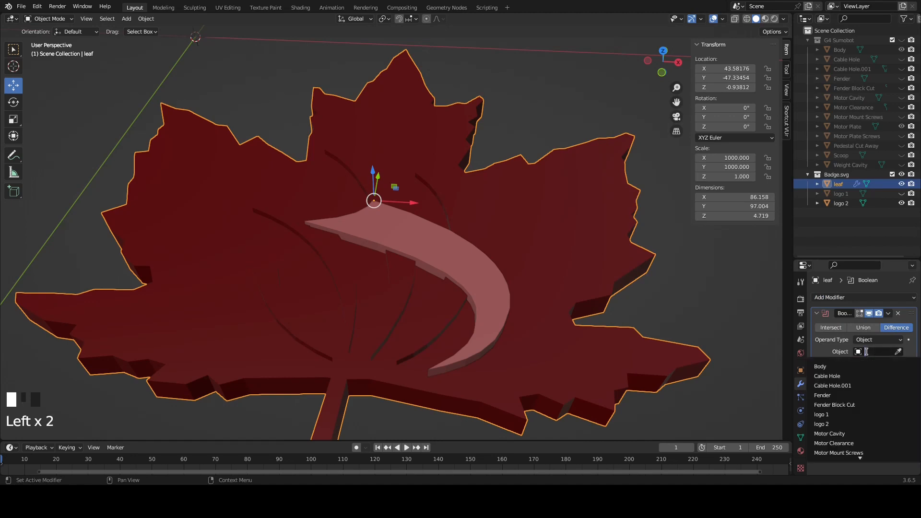
pyautogui.click(850, 424)
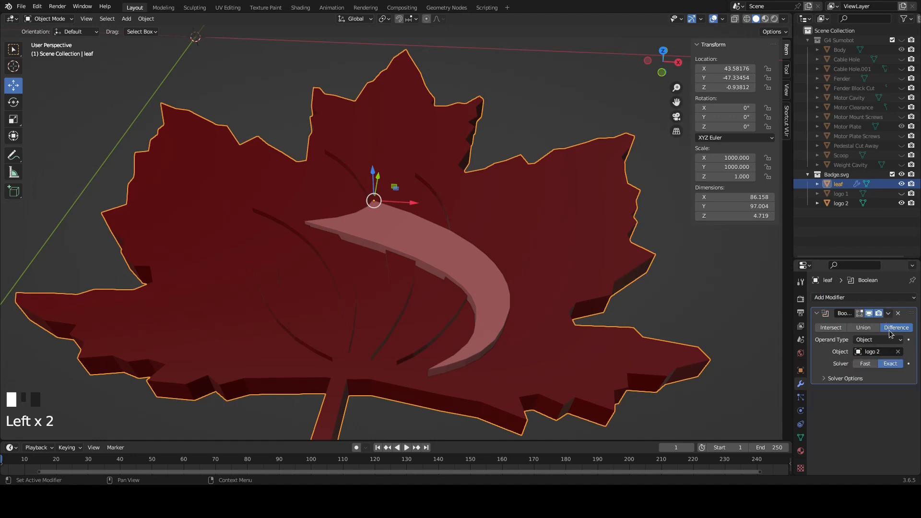
pyautogui.click(864, 364)
# Apply the leaf's Boolean modifier and hide the logo 2 object
pyautogui.click(888, 314)
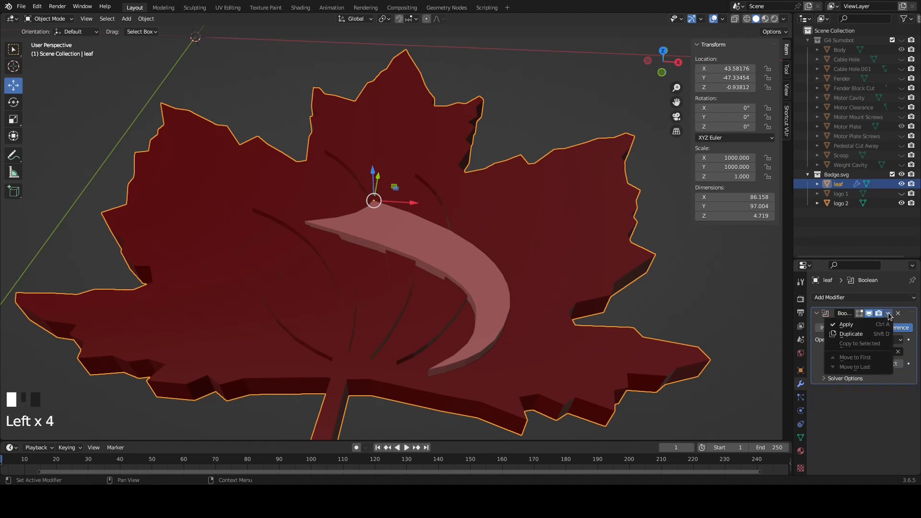
pyautogui.click(859, 324)
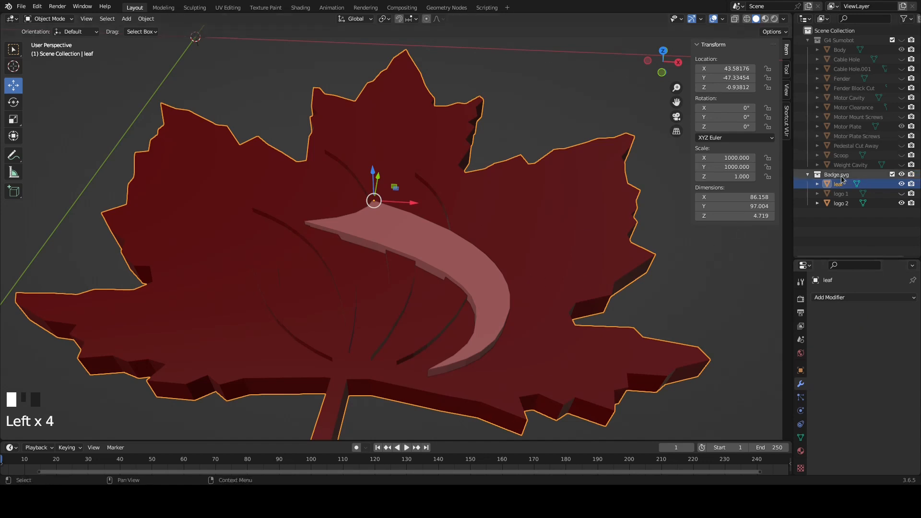
pyautogui.click(902, 203)
# Examine the swoosh-shaped recess in the leaf, both in its mesh and as a solid
pyautogui.moveTo(493, 290); pyautogui.dragTo(419, 316, button='middle')
pyautogui.press('Tab')
pyautogui.scroll(4, 484, 293)
pyautogui.scroll(-3, 370, 298)
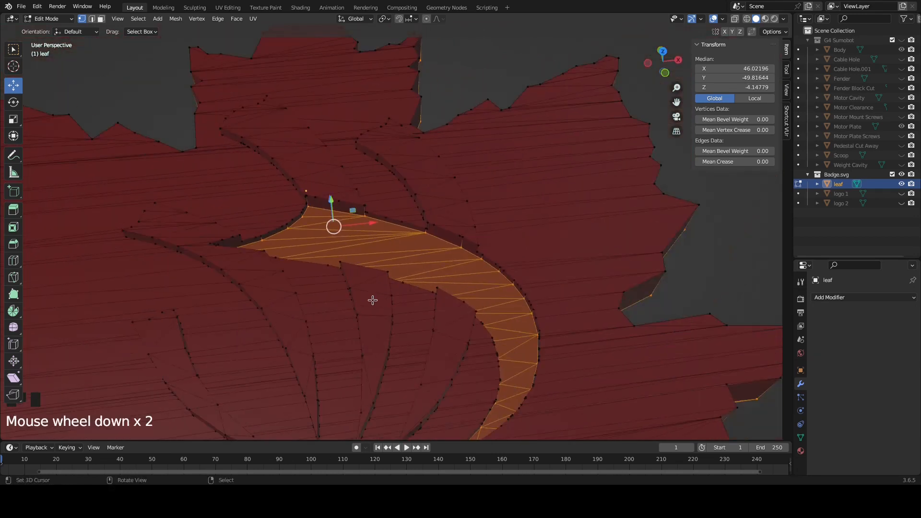
pyautogui.keyDown('shift'); pyautogui.moveTo(335, 336); pyautogui.dragTo(450, 308, button='middle'); pyautogui.keyUp('shift')
pyautogui.scroll(-2, 435, 309)
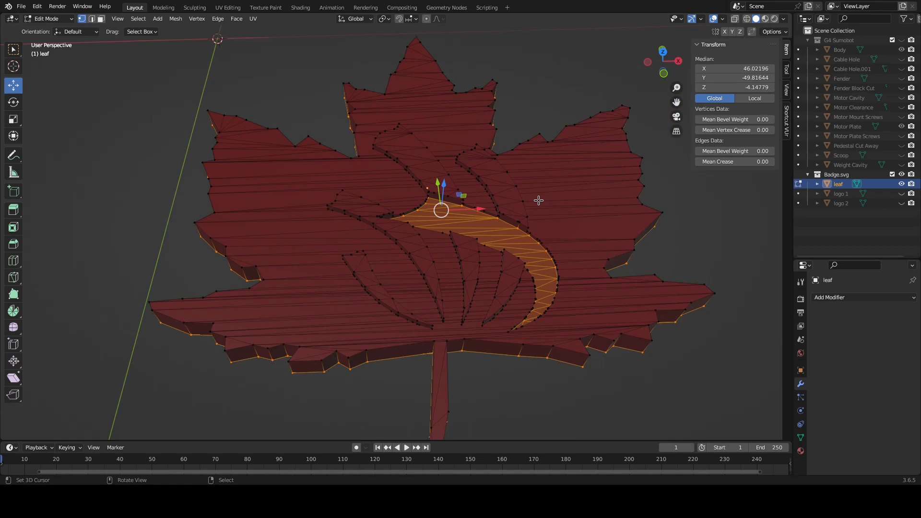
pyautogui.press('Tab')
pyautogui.moveTo(534, 190)
pyautogui.mouseDown(button='middle')
pyautogui.moveTo(488, 229)
pyautogui.moveTo(522, 185)
pyautogui.mouseUp(button='middle')
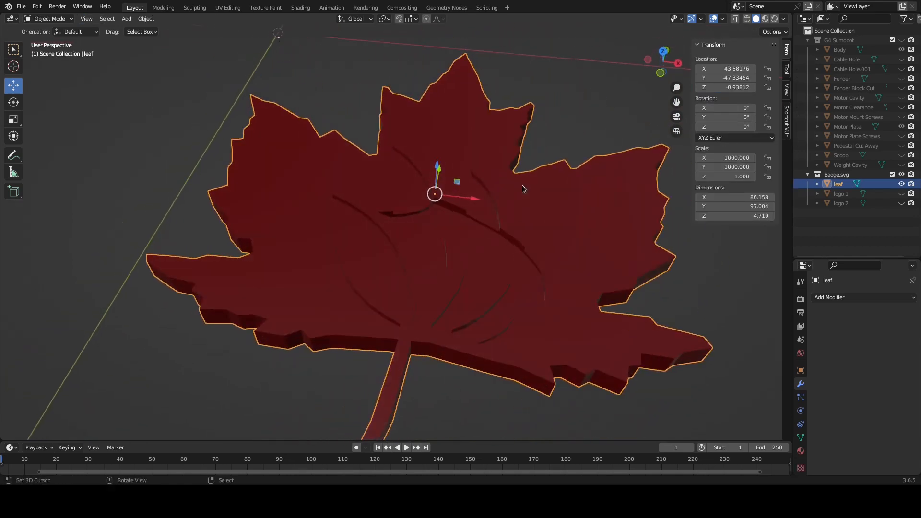
# Show the G4 Sumobot collection and apply the leaf's scale
pyautogui.scroll(-4, 522, 185)
pyautogui.click(902, 40)
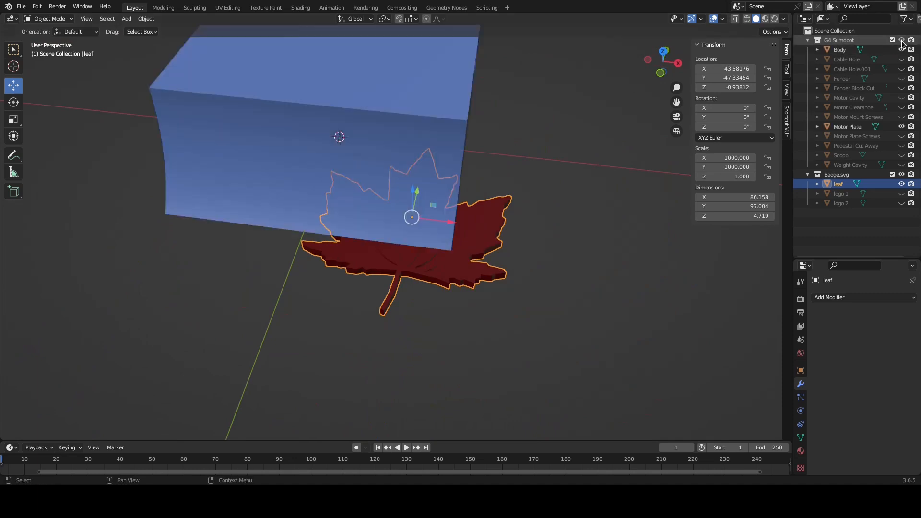
pyautogui.moveTo(401, 128); pyautogui.dragTo(489, 191, button='middle')
pyautogui.moveTo(422, 220); pyautogui.dragTo(374, 200, button='middle')
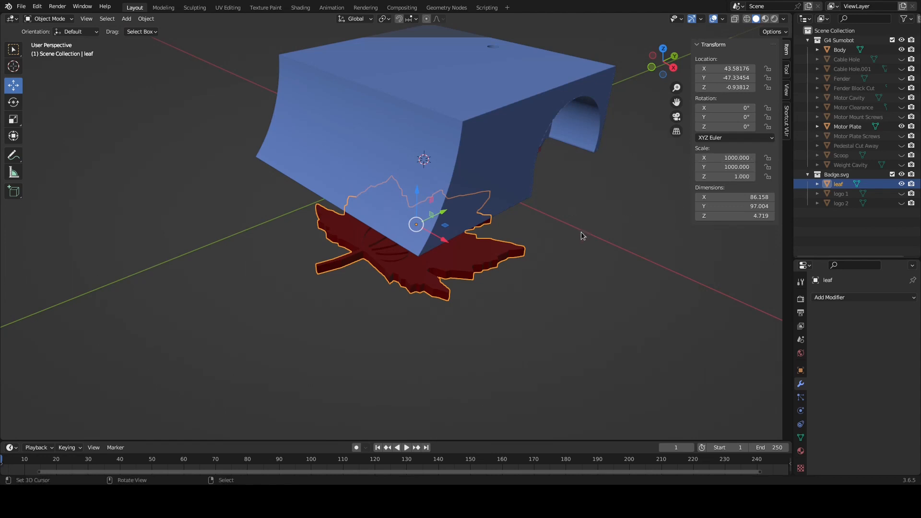
pyautogui.hotkey('ctrl', 'a')
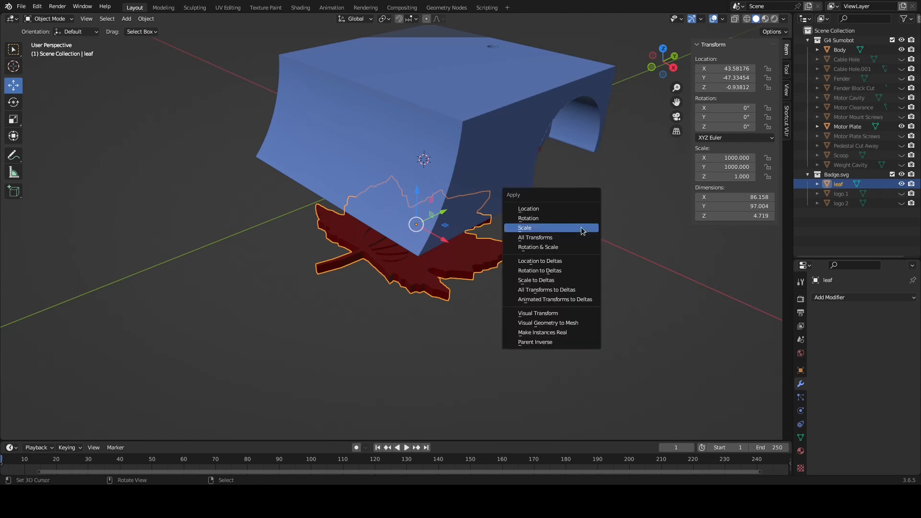
pyautogui.click(584, 229)
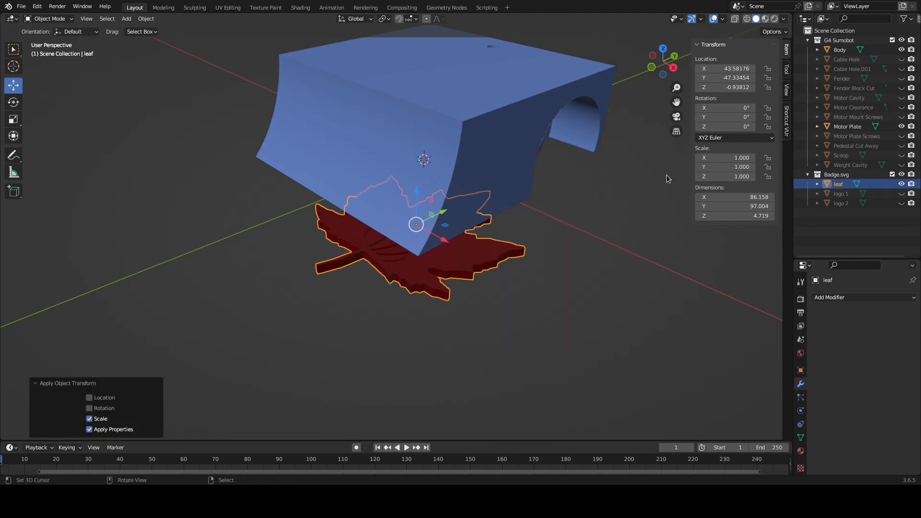
# Set the leaf's X and Y scale to 0.5
pyautogui.moveTo(603, 241); pyautogui.dragTo(615, 244, button='middle')
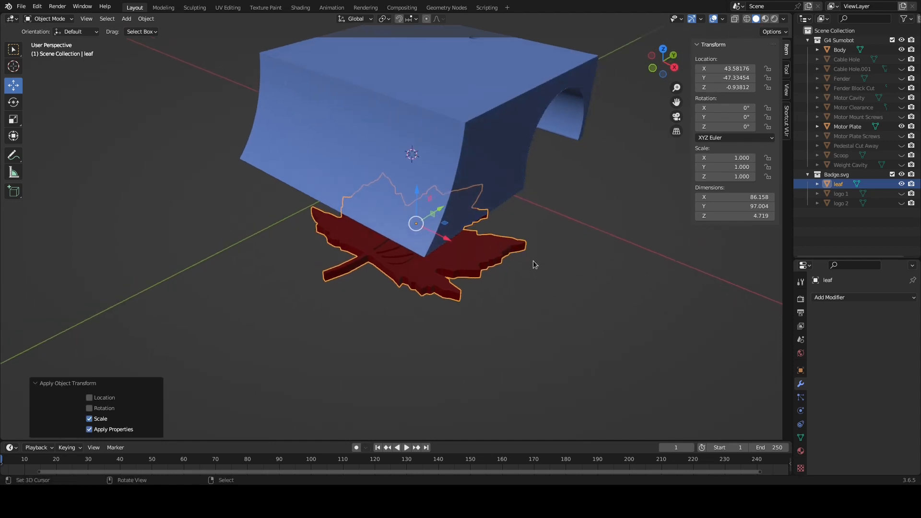
pyautogui.moveTo(554, 257); pyautogui.dragTo(482, 252, button='middle')
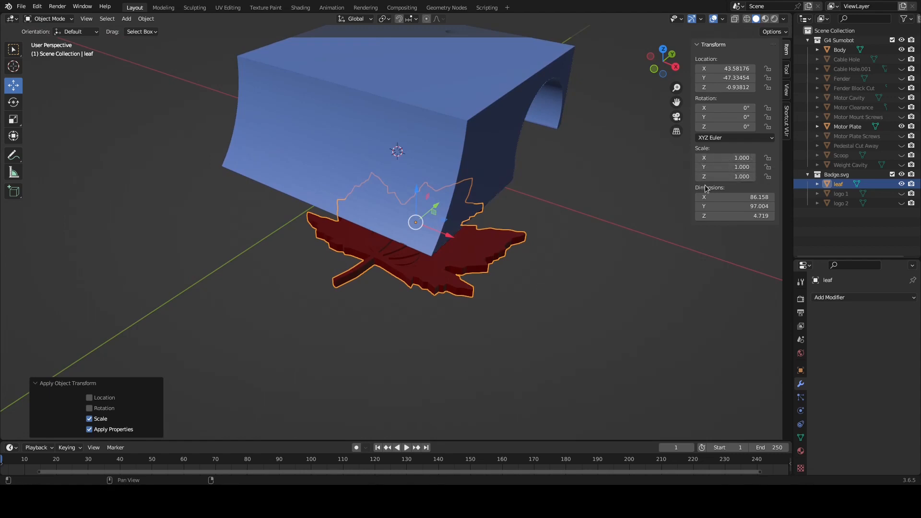
pyautogui.click(726, 159)
pyautogui.write('.5')
pyautogui.press('Tab')
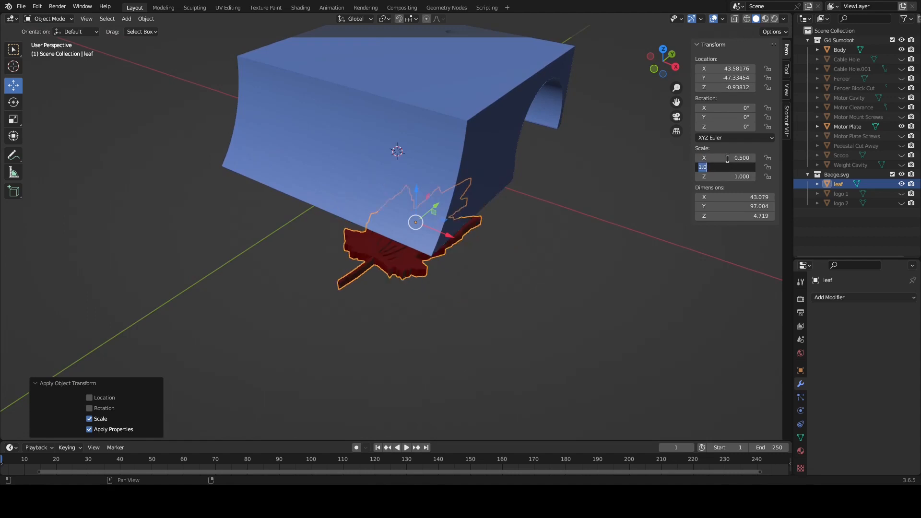
pyautogui.write('.5')
pyautogui.press('Return')
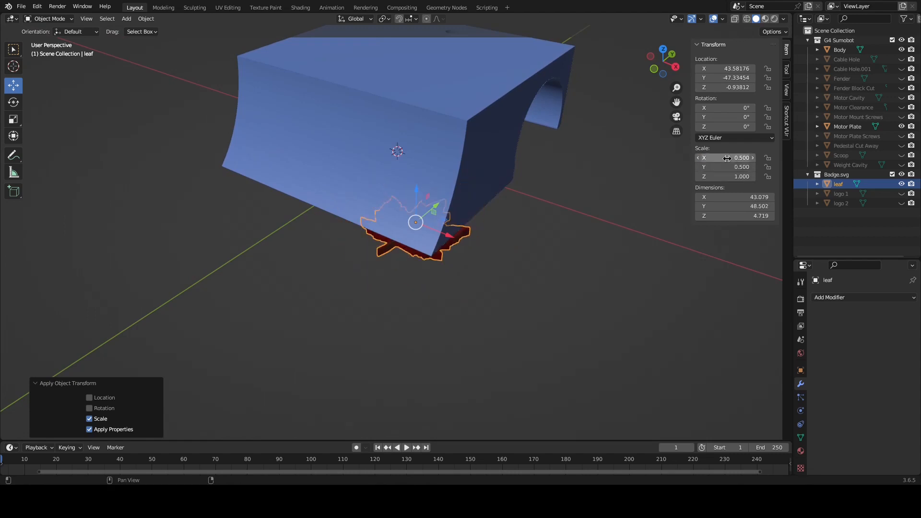
# Rotate the leaf about the Z axis and set its Z rotation to exactly -90°
pyautogui.click(14, 103)
pyautogui.moveTo(501, 248); pyautogui.dragTo(428, 230, button='middle')
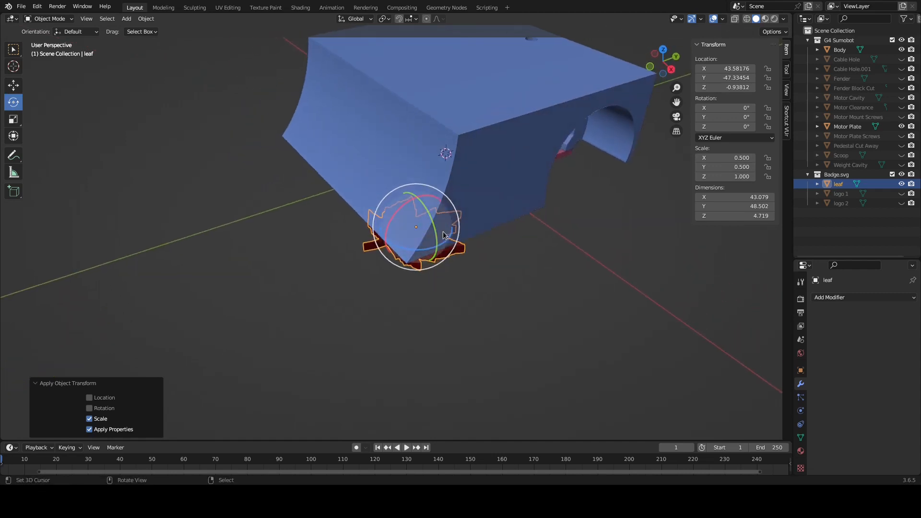
pyautogui.moveTo(434, 238); pyautogui.dragTo(416, 257)
pyautogui.click(732, 127)
pyautogui.press('BackSpace')
pyautogui.press('Return')
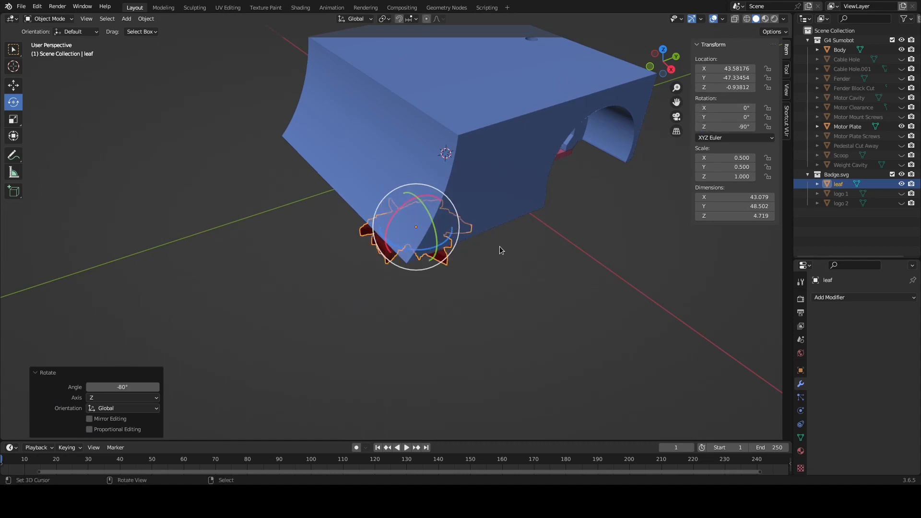
# Stand the leaf upright by rotating it about the Y axis and setting its X rotation to 90°
pyautogui.moveTo(438, 242); pyautogui.dragTo(418, 262)
pyautogui.click(740, 108)
pyautogui.write('90')
pyautogui.press('Return')
pyautogui.moveTo(456, 278); pyautogui.dragTo(489, 309, button='middle')
# Move the leaf about 18.8 along X to the body's side wall and raise it about 25.2 in Z
pyautogui.click(14, 85)
pyautogui.moveTo(365, 249); pyautogui.dragTo(415, 251, button='middle')
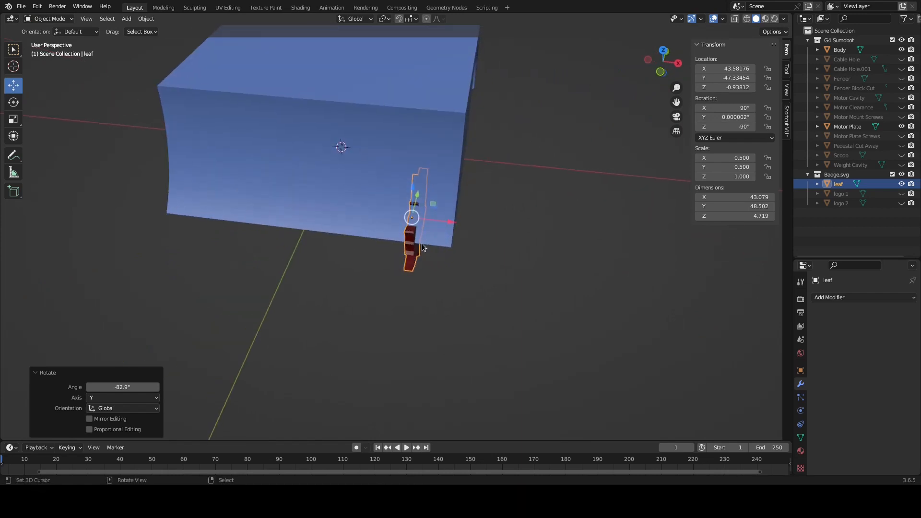
pyautogui.press('KP_1')
pyautogui.moveTo(453, 224); pyautogui.dragTo(497, 223)
pyautogui.moveTo(450, 187); pyautogui.dragTo(452, 131)
# Slide the leaf about 24.1 along Y onto the side wall in front of the wheel arch
pyautogui.moveTo(533, 159); pyautogui.dragTo(432, 187, button='middle')
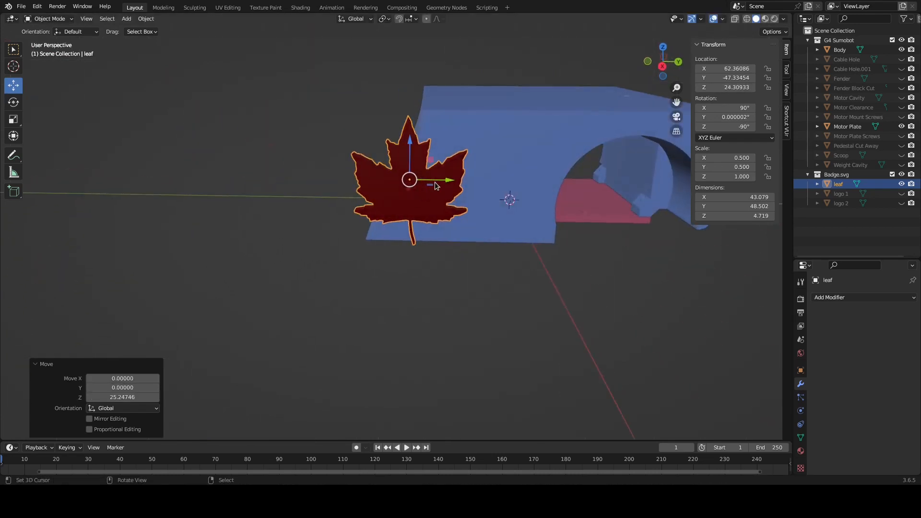
pyautogui.moveTo(451, 181); pyautogui.dragTo(512, 186)
pyautogui.moveTo(513, 185); pyautogui.dragTo(478, 190, button='middle')
# Reduce the leaf's X and Y scale to 0.4, checking its fit on the body's side wall
pyautogui.press('KP_1')
pyautogui.press('KP_3')
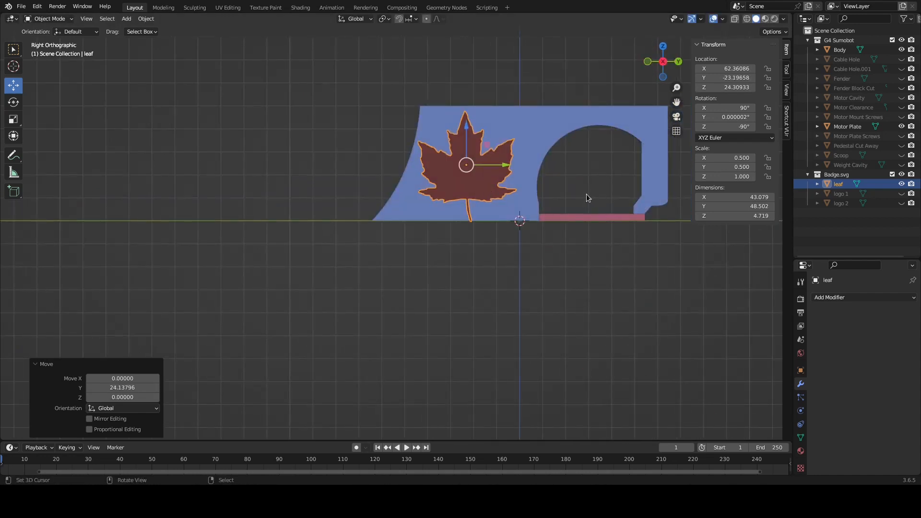
pyautogui.scroll(3, 590, 192)
pyautogui.keyDown('shift'); pyautogui.moveTo(560, 139); pyautogui.dragTo(444, 259, button='middle'); pyautogui.keyUp('shift')
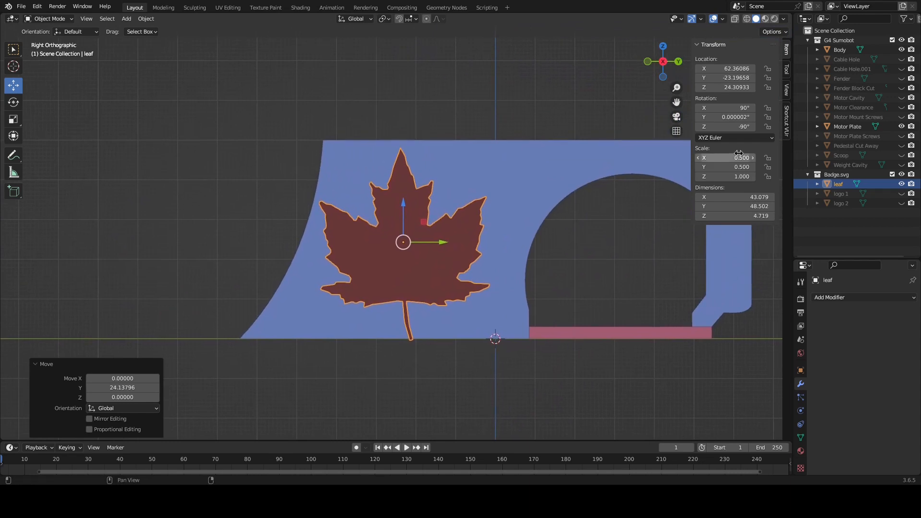
pyautogui.click(737, 157)
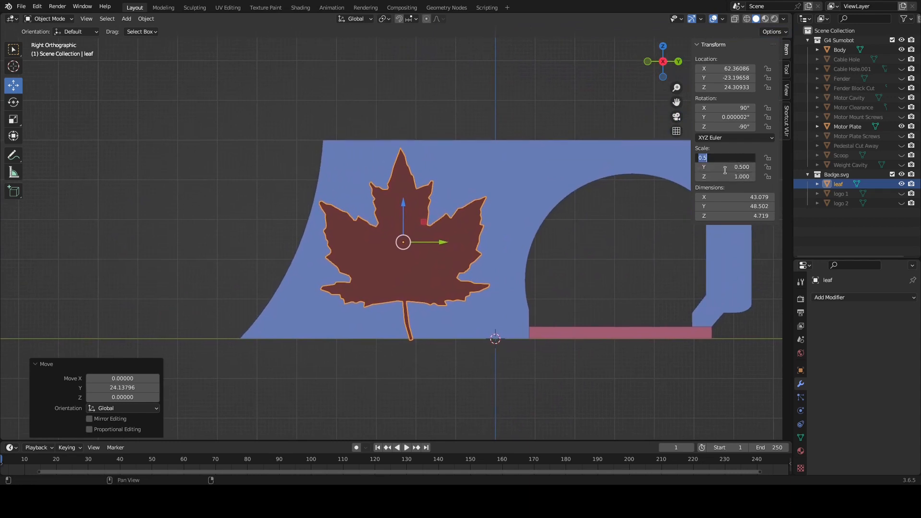
pyautogui.write('.4')
pyautogui.press('Tab')
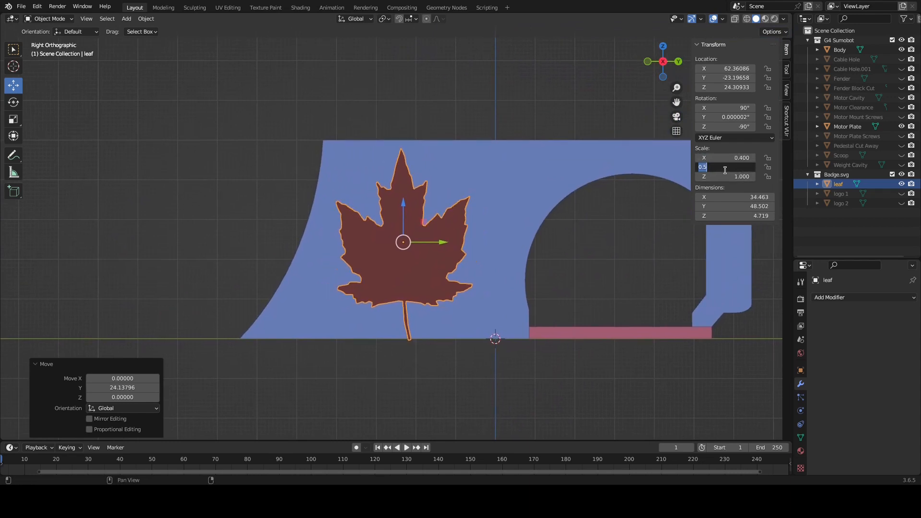
pyautogui.write('.4')
pyautogui.press('Return')
# Shift the leaf about 4.1 along Y and 1.2 up, and set its Y rotation to 15°
pyautogui.moveTo(442, 248); pyautogui.dragTo(459, 247)
pyautogui.moveTo(422, 202); pyautogui.dragTo(421, 197)
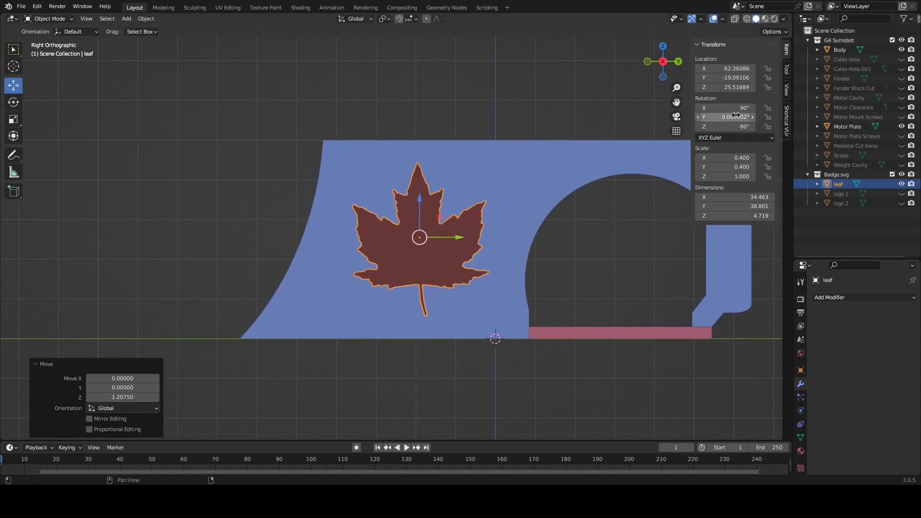
pyautogui.moveTo(731, 118); pyautogui.dragTo(741, 118)
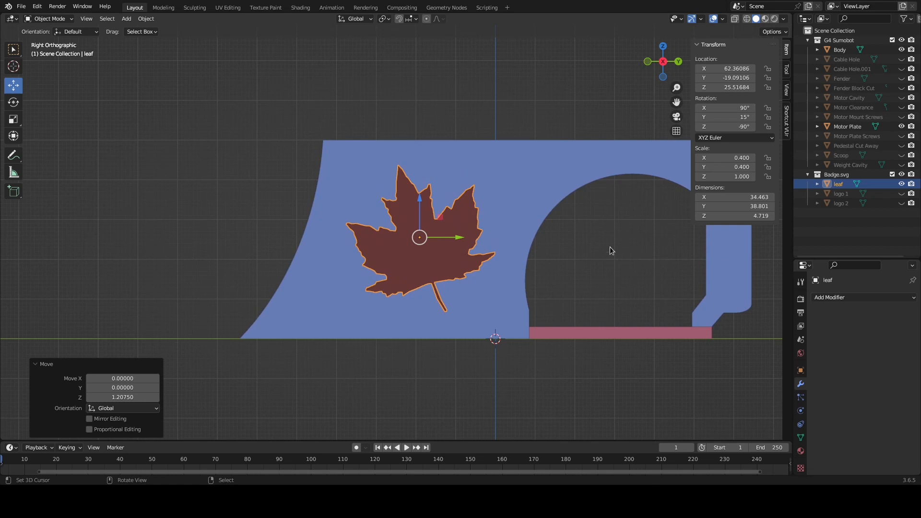
pyautogui.moveTo(239, 243); pyautogui.dragTo(326, 256, button='middle')
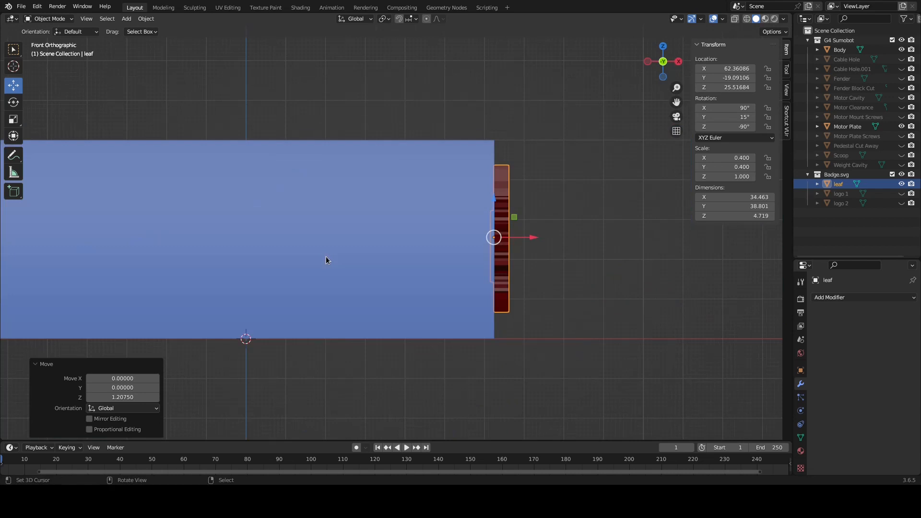
# Move the leaf about 0.89 in negative X so its back sinks into the body's side wall
pyautogui.hotkey('shift', 'z')
pyautogui.scroll(4, 622, 187)
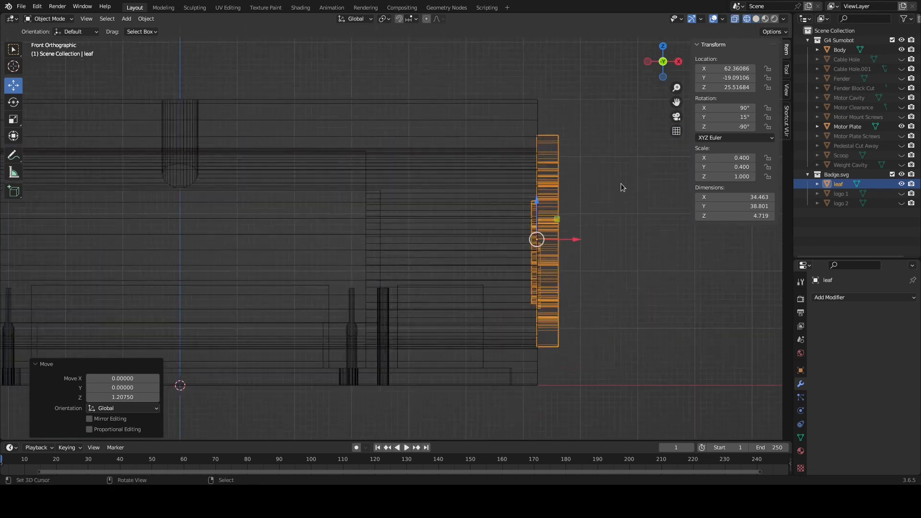
pyautogui.keyDown('shift'); pyautogui.moveTo(590, 243); pyautogui.dragTo(382, 272, button='middle'); pyautogui.keyUp('shift')
pyautogui.scroll(2, 439, 313)
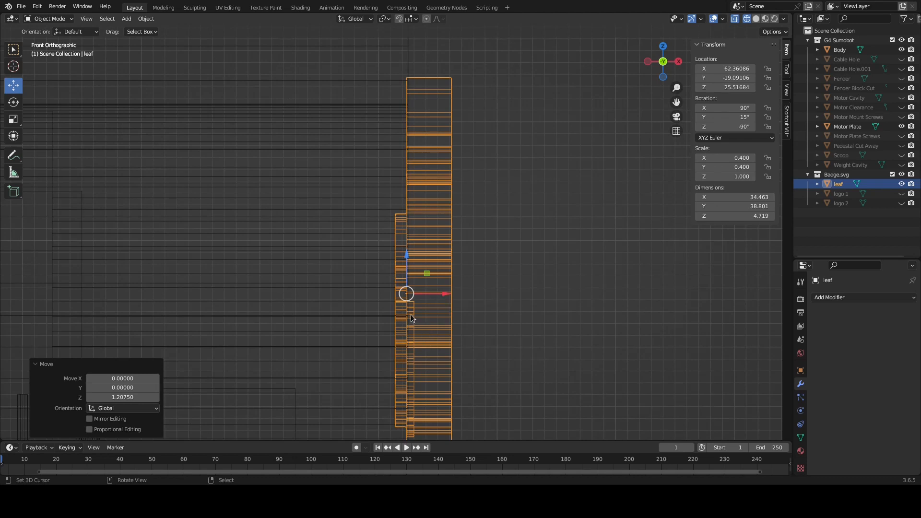
pyautogui.moveTo(440, 290); pyautogui.dragTo(434, 293)
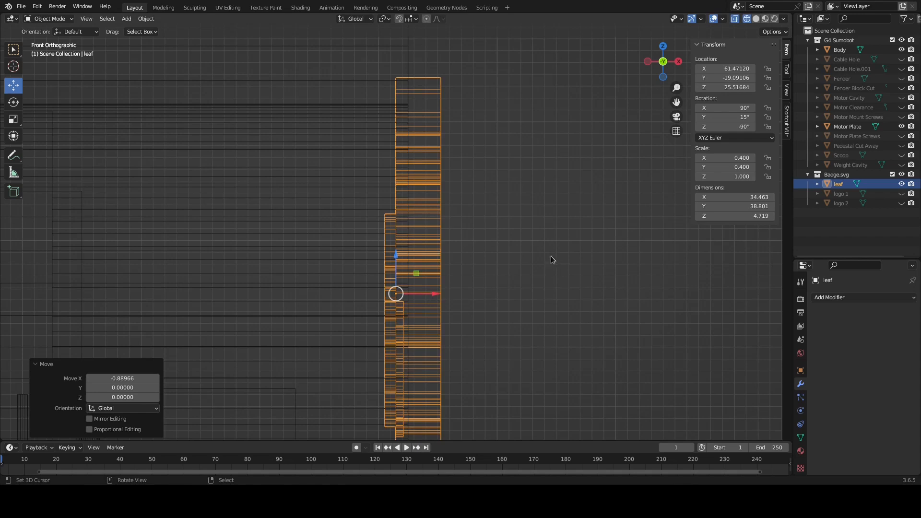
pyautogui.hotkey('shift', 'z')
pyautogui.moveTo(551, 263)
pyautogui.mouseDown(button='middle')
pyautogui.moveTo(452, 265)
pyautogui.moveTo(514, 338)
pyautogui.moveTo(544, 343)
pyautogui.mouseUp(button='middle')
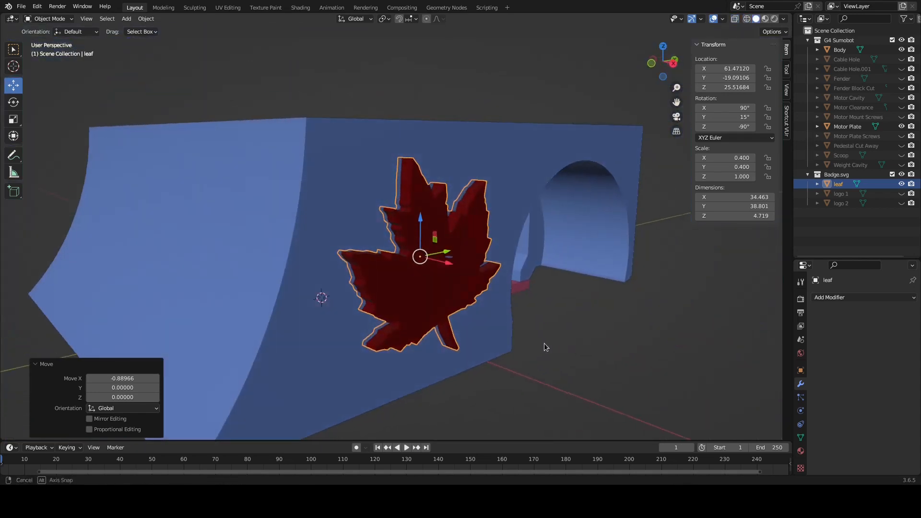
# Add a Boolean Difference modifier to the body with the leaf as object and the Fast solver, and apply it
pyautogui.click(525, 146)
pyautogui.click(851, 297)
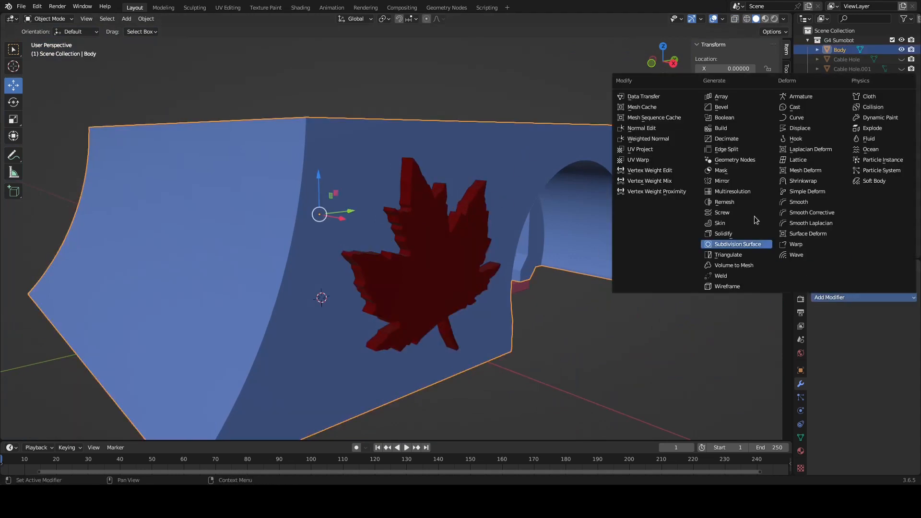
pyautogui.click(734, 117)
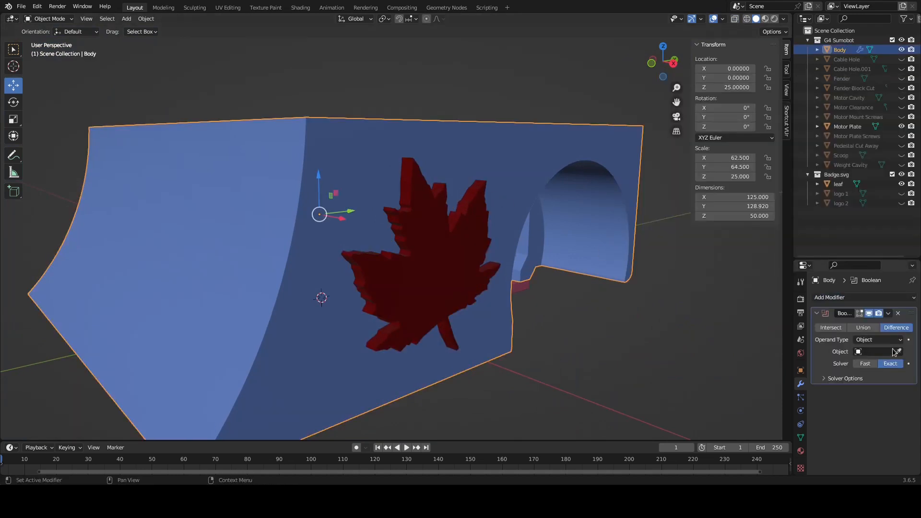
pyautogui.click(881, 352)
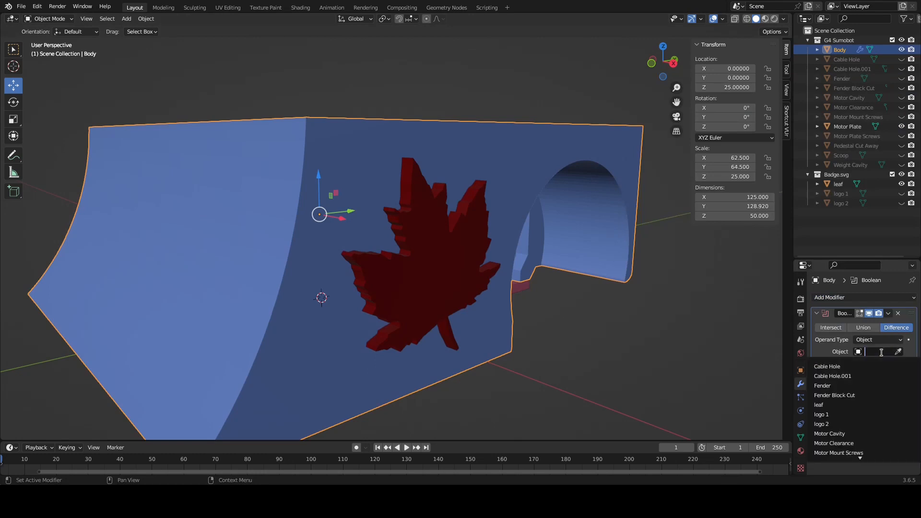
pyautogui.click(852, 405)
pyautogui.click(865, 364)
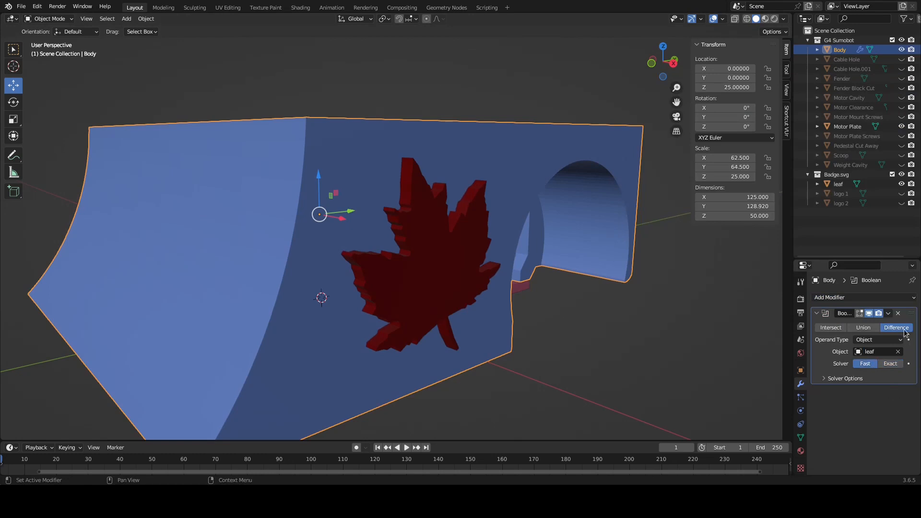
pyautogui.click(888, 313)
pyautogui.click(871, 321)
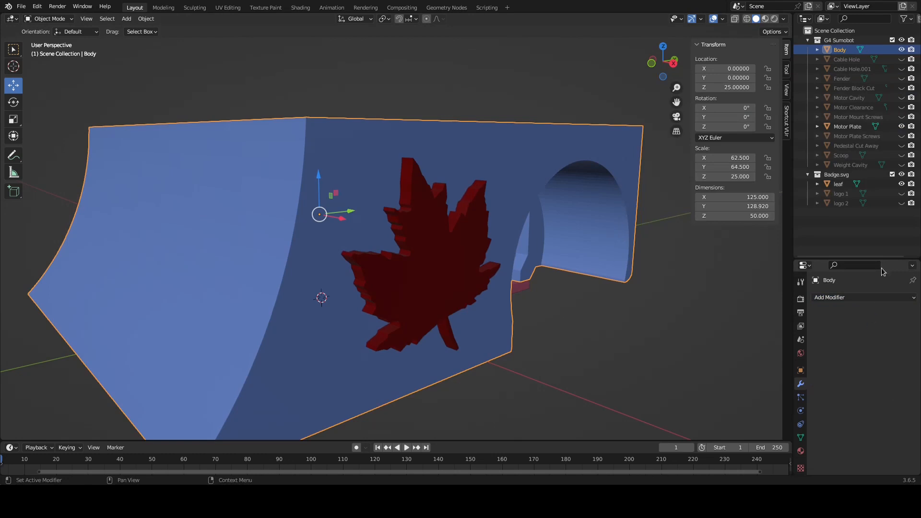
# Hide the leaf and examine the engraved cut and its mesh on the body's side wall in Edit Mode
pyautogui.click(902, 184)
pyautogui.moveTo(618, 307); pyautogui.dragTo(516, 287, button='middle')
pyautogui.moveTo(442, 243); pyautogui.dragTo(431, 266, button='middle')
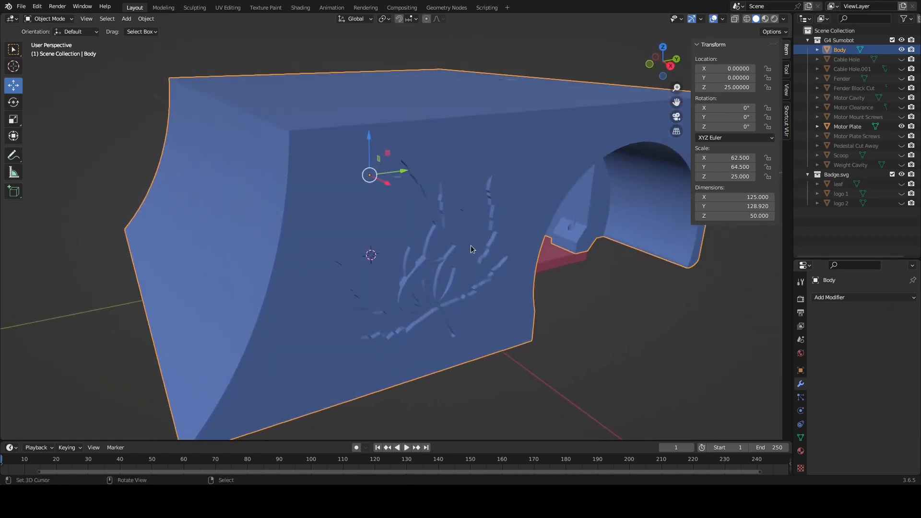
pyautogui.press('Tab')
pyautogui.moveTo(511, 264); pyautogui.dragTo(446, 284, button='middle')
pyautogui.scroll(5, 447, 275)
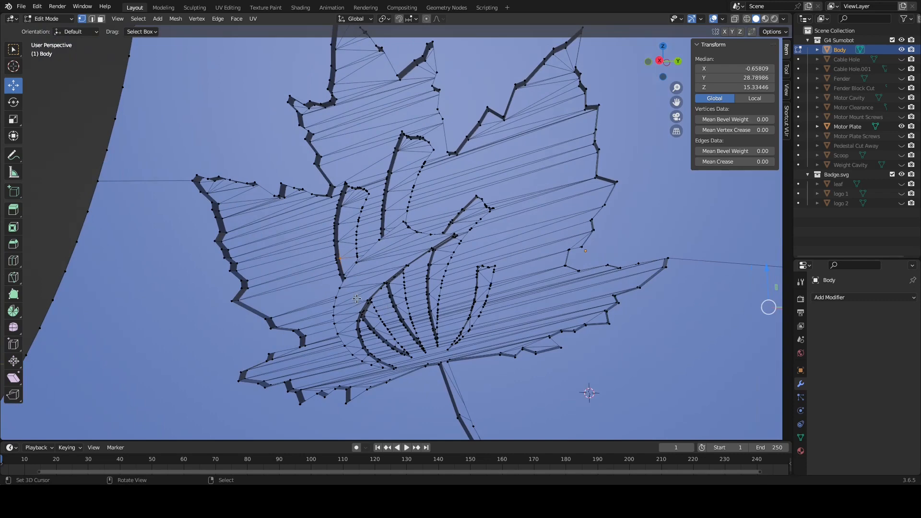
pyautogui.moveTo(378, 271); pyautogui.dragTo(389, 274, button='middle')
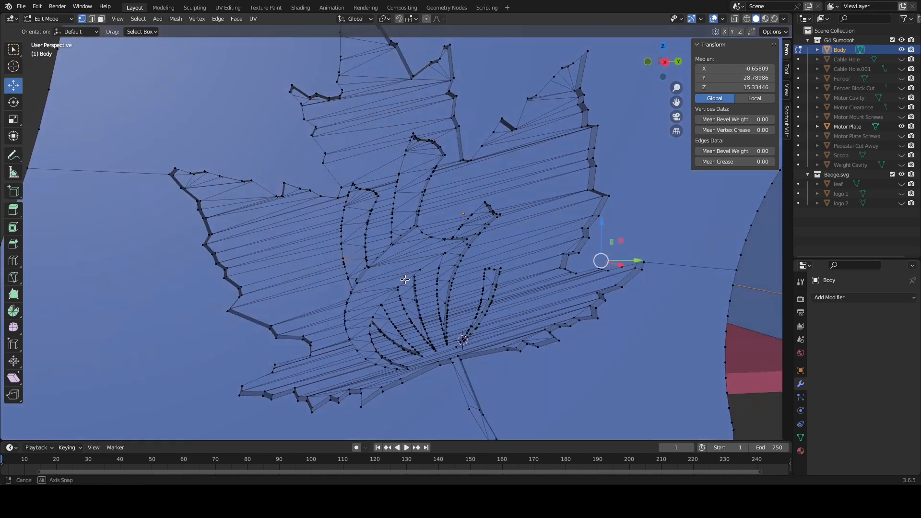
pyautogui.moveTo(400, 266); pyautogui.dragTo(398, 277, button='middle')
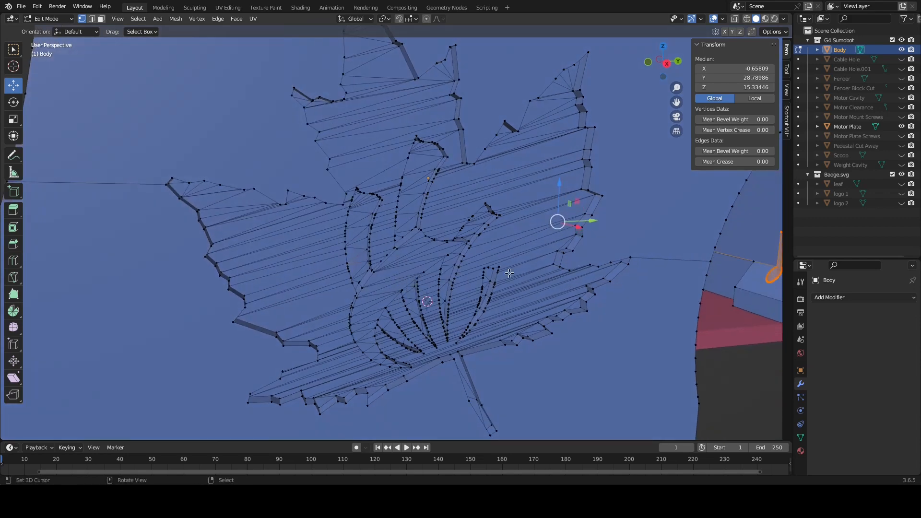
pyautogui.scroll(-3, 333, 207)
pyautogui.scroll(-1, 333, 207)
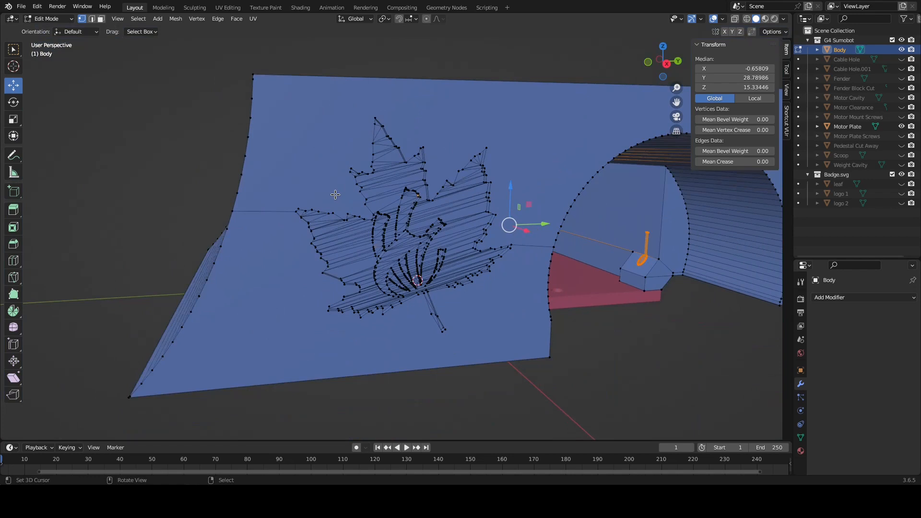
# Undo hiding the leaf and applying the Boolean, and remove the Boolean modifier from the body
pyautogui.press('Tab')
pyautogui.press('Tab')
pyautogui.press('Tab')
pyautogui.hotkey('ctrl', 'z')
pyautogui.hotkey('ctrl', 'z')
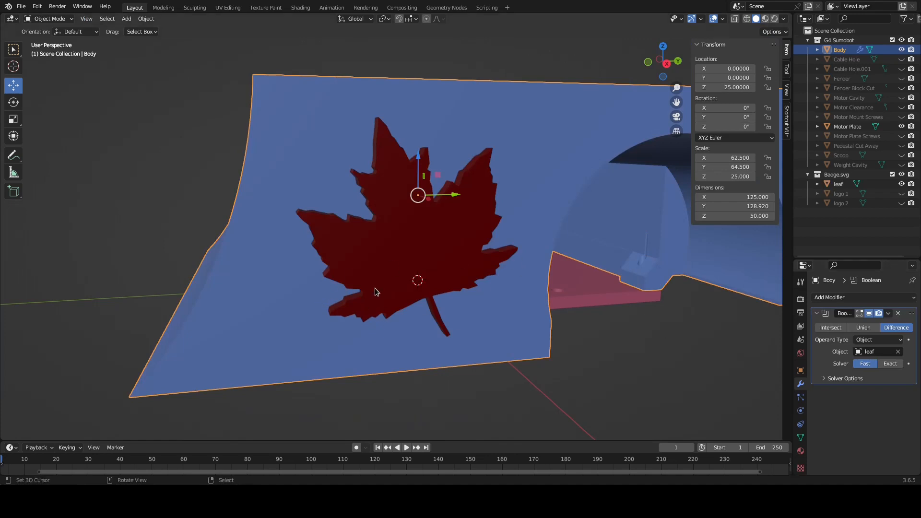
pyautogui.click(898, 313)
# Move the leaf about 29.9 along X, away from the body's side wall
pyautogui.moveTo(525, 260); pyautogui.dragTo(464, 260, button='middle')
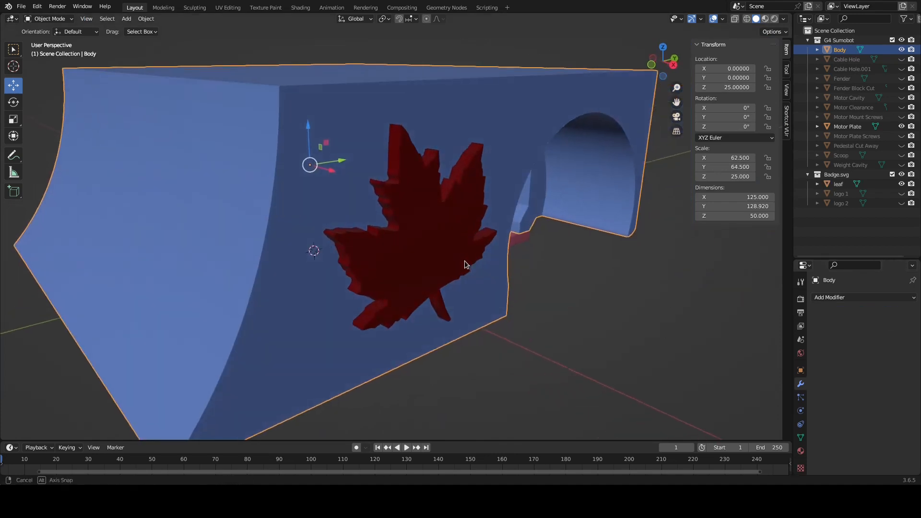
pyautogui.click(430, 243)
pyautogui.moveTo(437, 235); pyautogui.dragTo(458, 275)
pyautogui.moveTo(458, 276); pyautogui.dragTo(528, 290, button='middle')
pyautogui.moveTo(491, 259); pyautogui.dragTo(511, 272, button='middle')
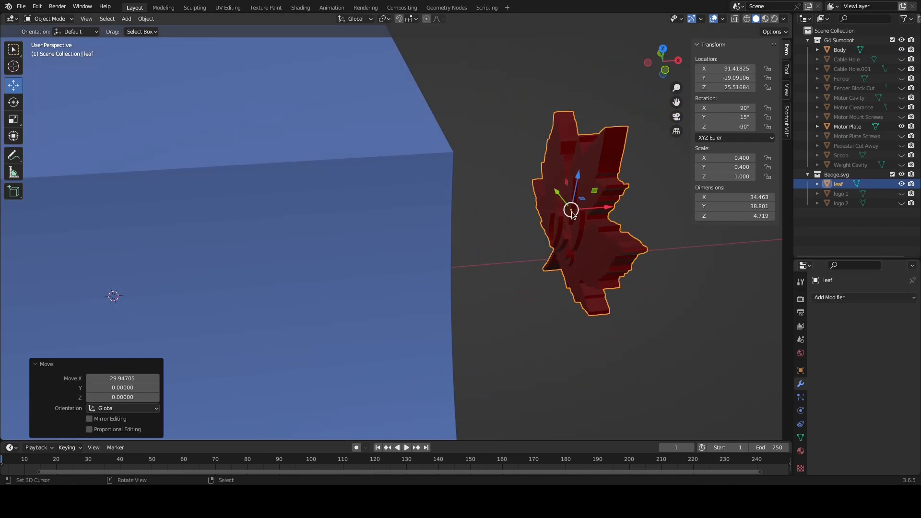
# Set the leaf's origin to the 3D cursor at the world centre
pyautogui.moveTo(544, 225); pyautogui.dragTo(513, 246, button='middle')
pyautogui.moveTo(460, 254); pyautogui.dragTo(455, 250, button='middle')
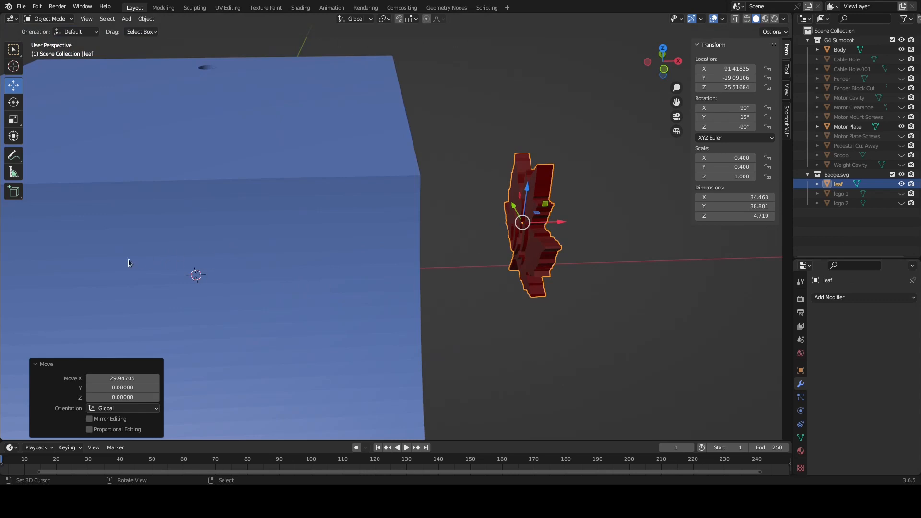
pyautogui.moveTo(169, 260); pyautogui.dragTo(365, 239, button='middle')
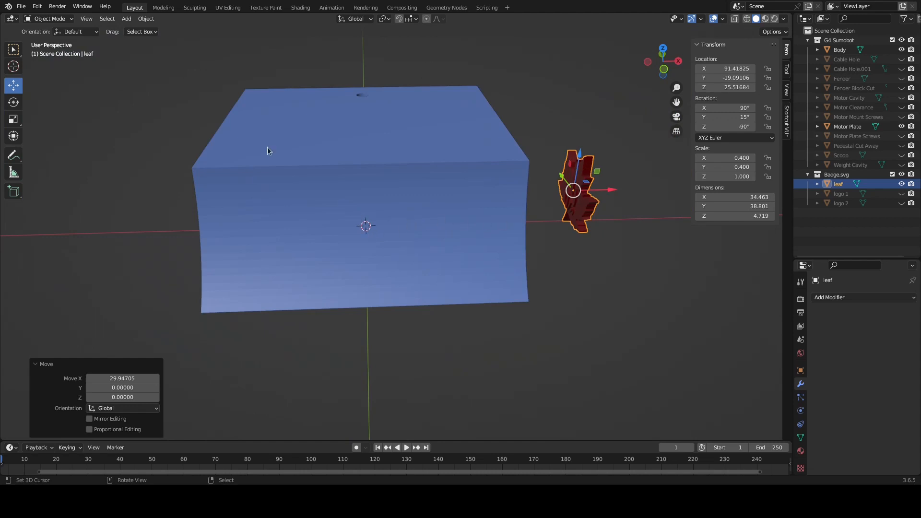
pyautogui.click(146, 18)
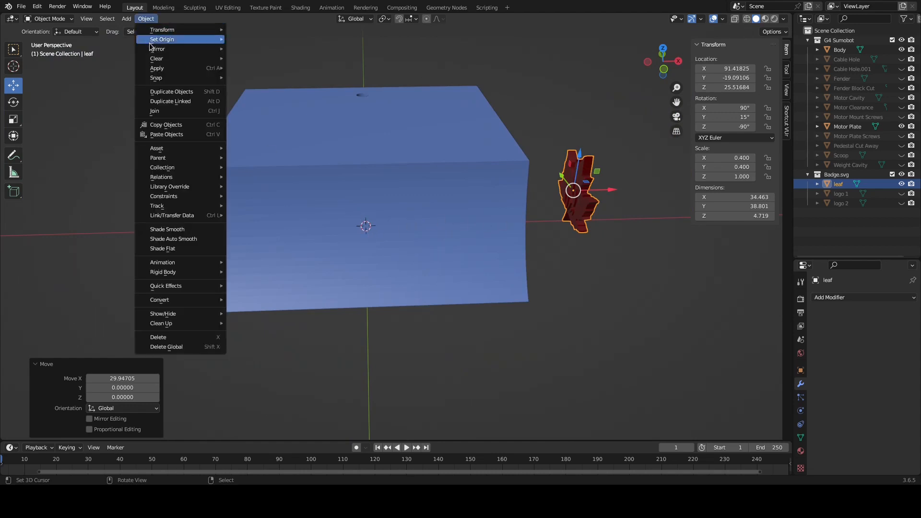
pyautogui.moveTo(150, 43)
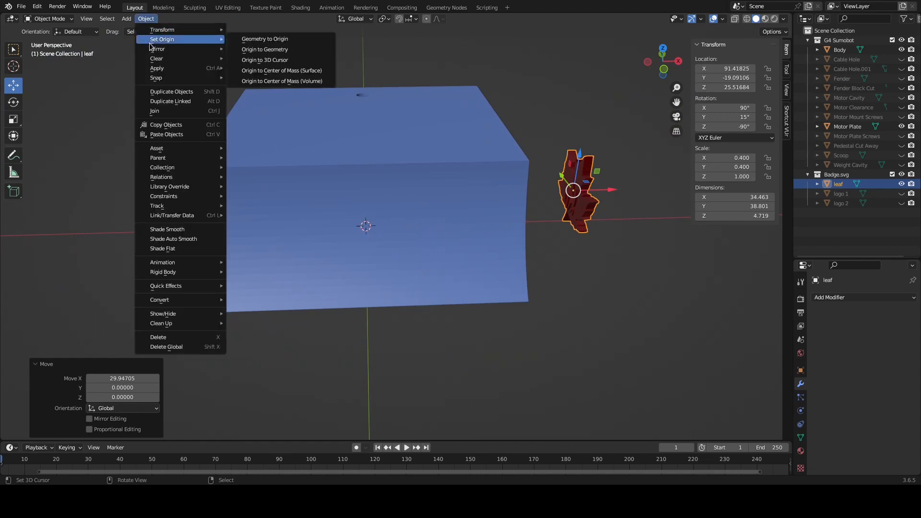
pyautogui.click(267, 61)
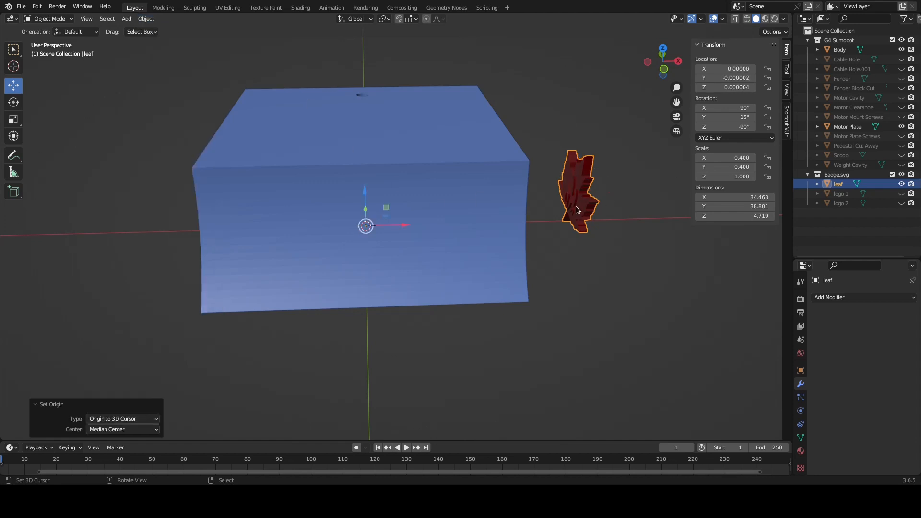
# Mirror the leaf to the body's opposite side with a Mirror modifier on the Z axis only, and apply it
pyautogui.click(834, 296)
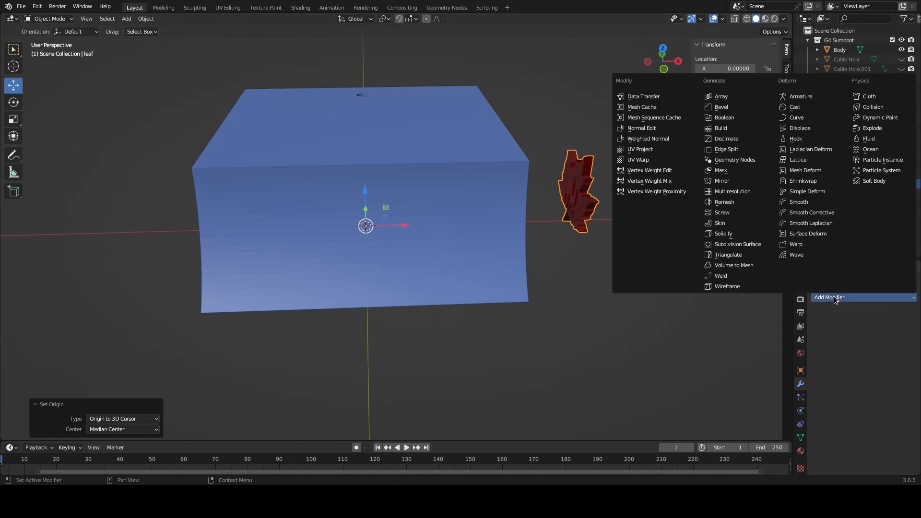
pyautogui.click(738, 181)
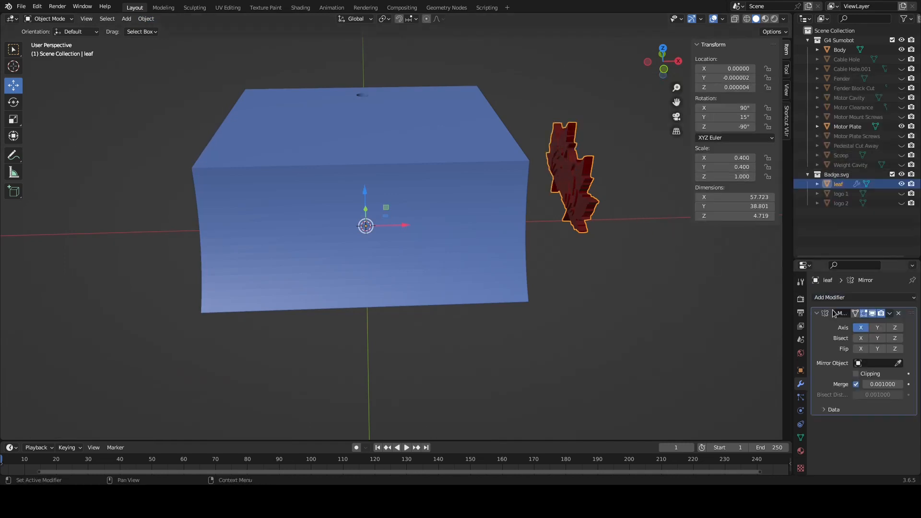
pyautogui.click(861, 328)
pyautogui.click(895, 327)
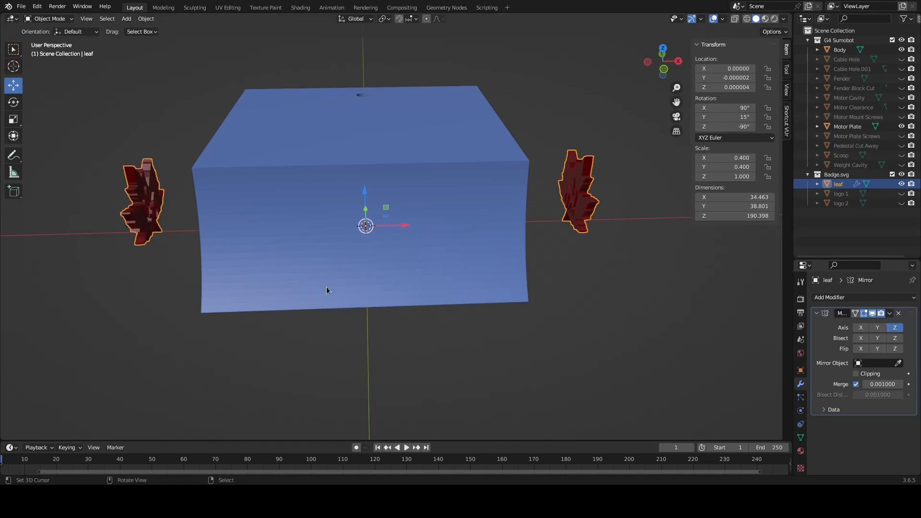
pyautogui.moveTo(276, 206); pyautogui.dragTo(254, 204, button='middle')
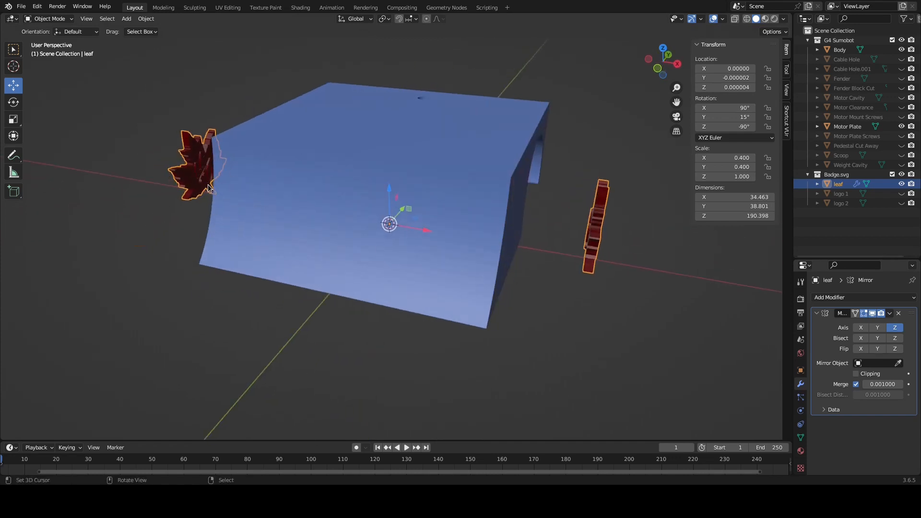
pyautogui.moveTo(199, 184); pyautogui.dragTo(149, 216, button='middle')
pyautogui.moveTo(319, 229); pyautogui.dragTo(407, 217, button='middle')
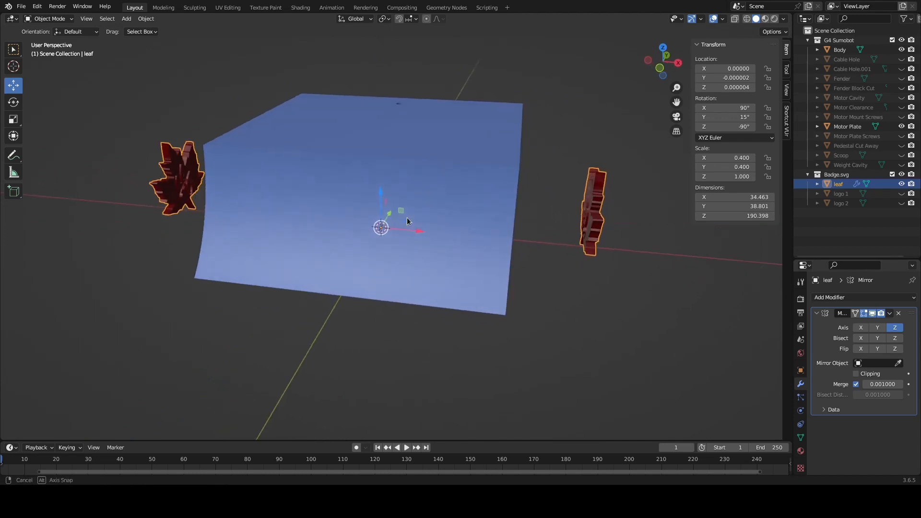
pyautogui.moveTo(309, 153); pyautogui.dragTo(333, 156, button='middle')
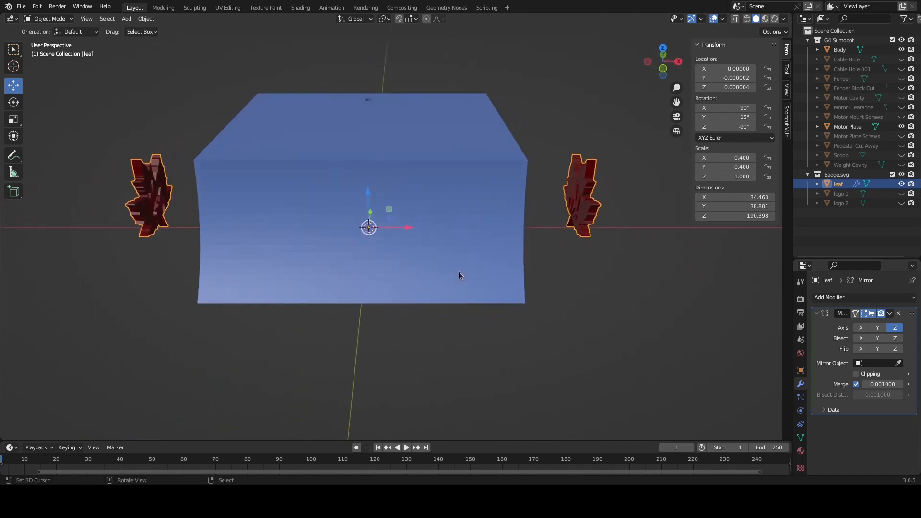
pyautogui.click(890, 314)
pyautogui.click(854, 324)
# Separate the mirrored leaf mesh by loose parts into two objects and return to Object Mode
pyautogui.scroll(-3, 347, 191)
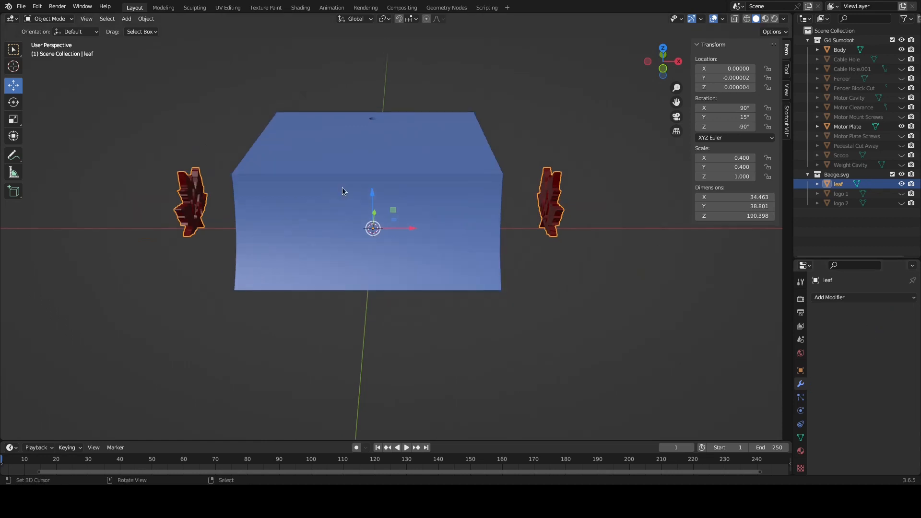
pyautogui.press('Tab')
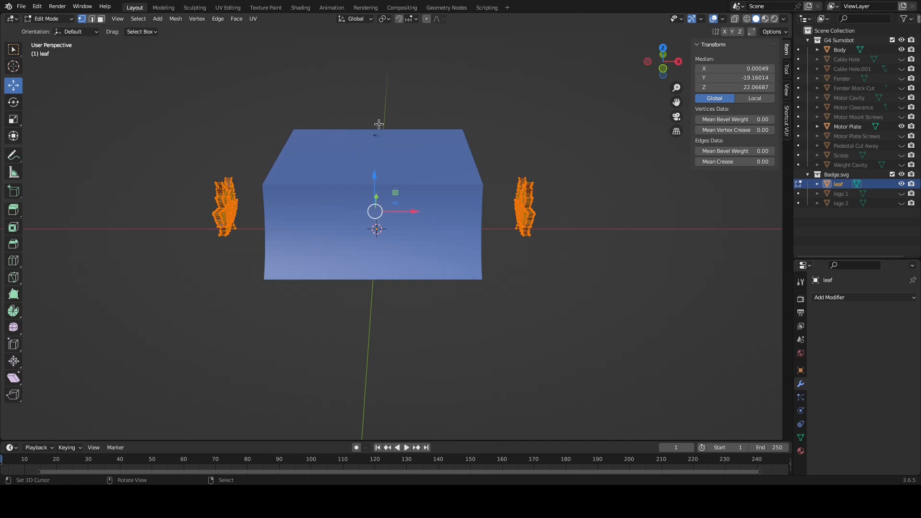
pyautogui.click(787, 124)
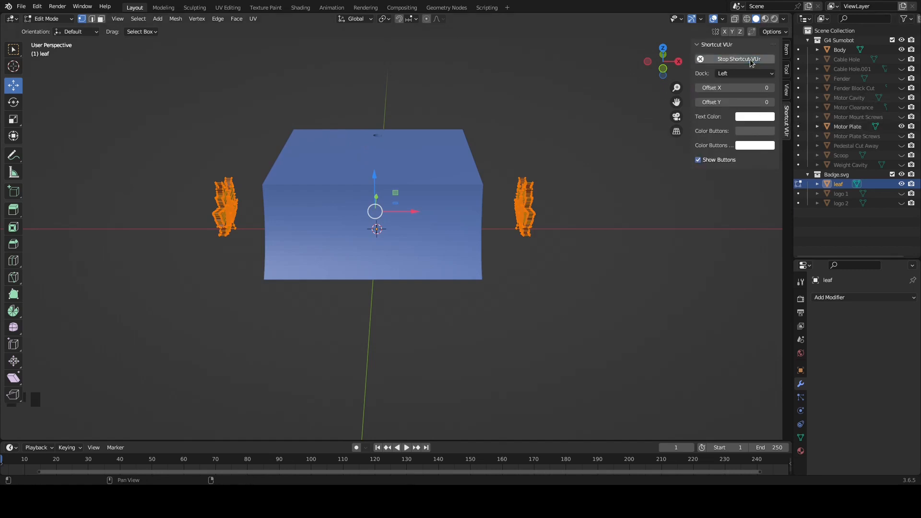
pyautogui.press('p')
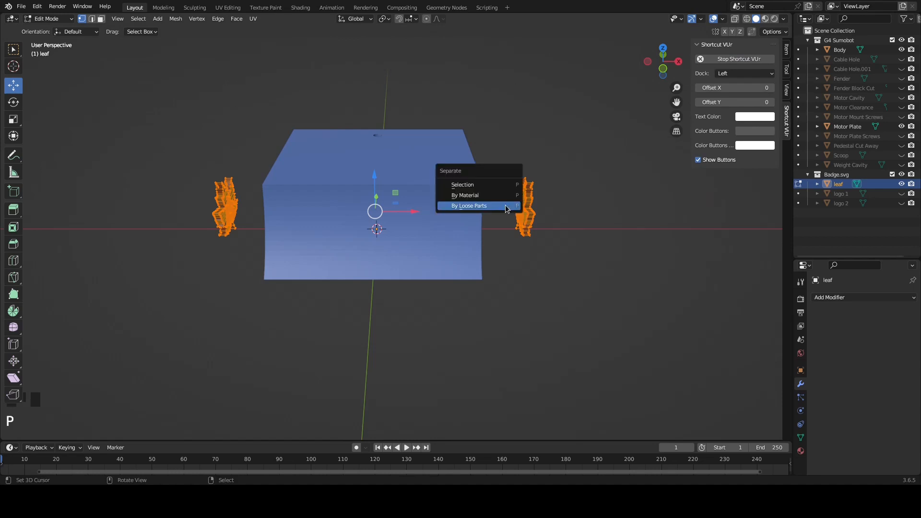
pyautogui.click(488, 206)
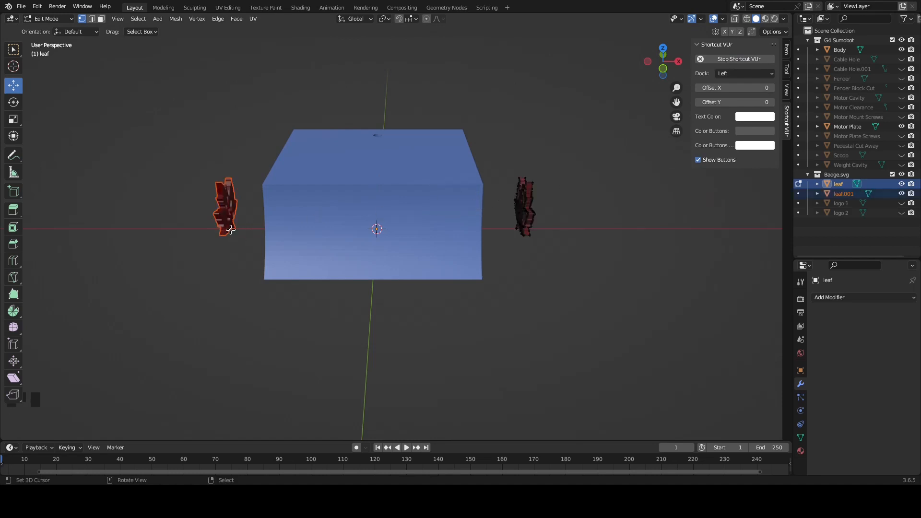
pyautogui.scroll(2, 231, 230)
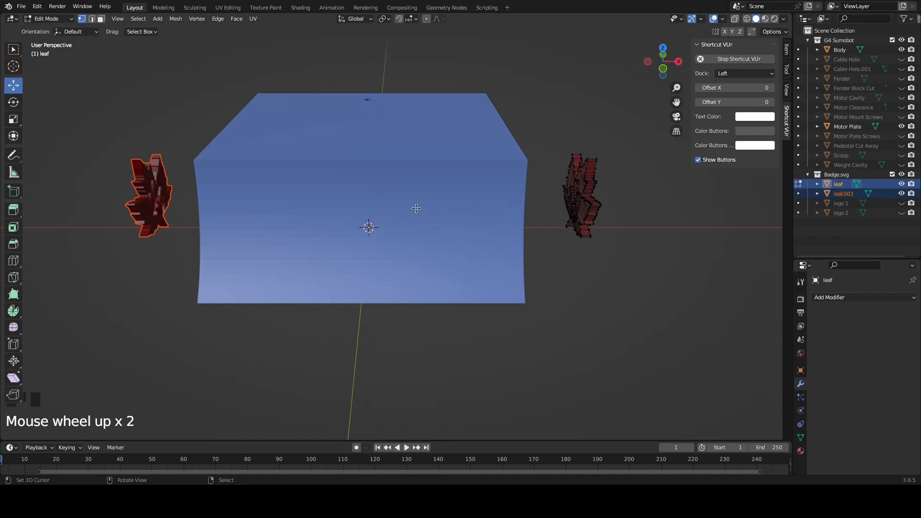
pyautogui.press('Tab')
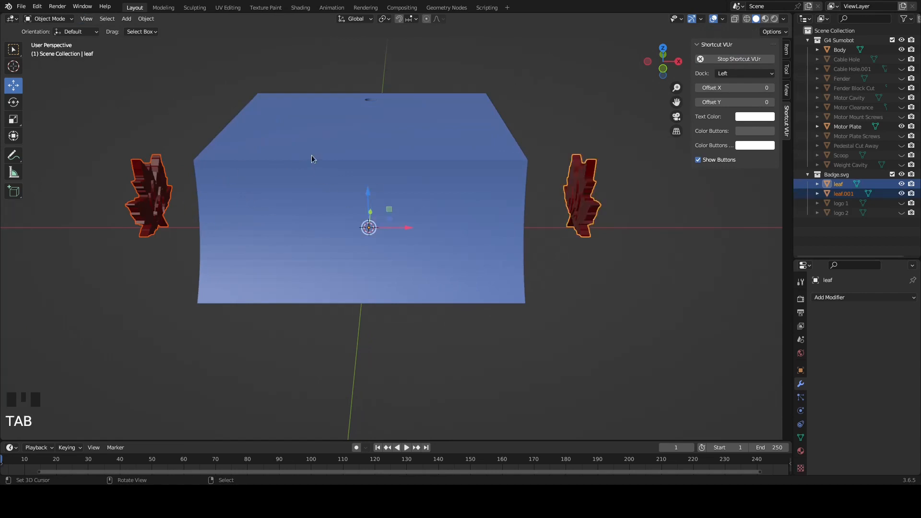
# Set the origin of each of the two separated leaves to its own geometry
pyautogui.rightClick(164, 206)
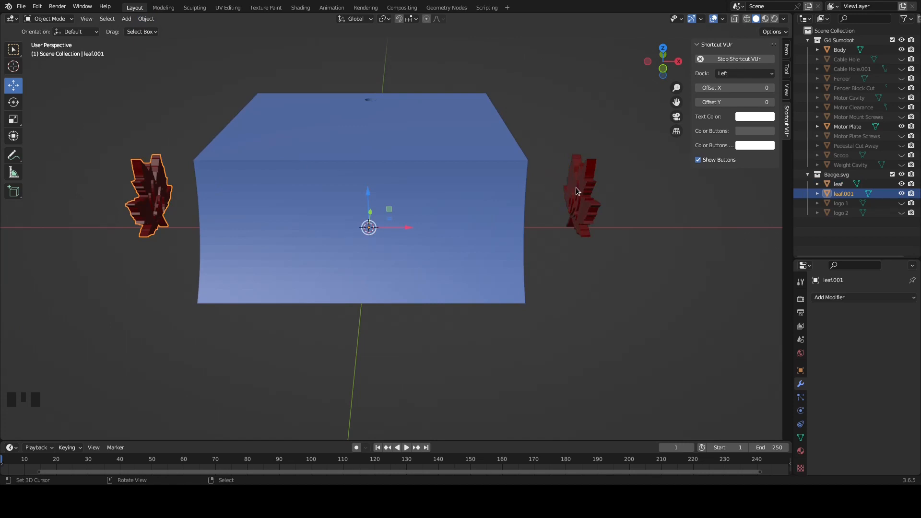
pyautogui.rightClick(161, 193)
pyautogui.click(144, 19)
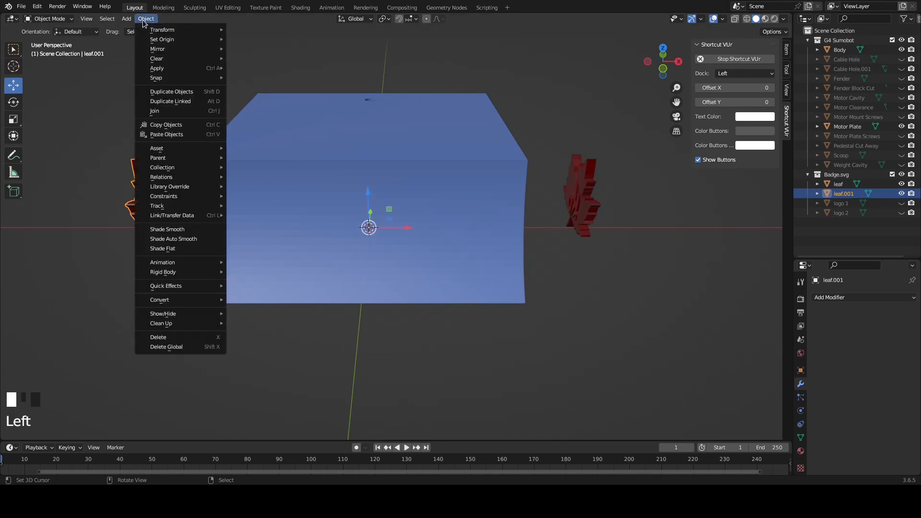
pyautogui.moveTo(163, 39)
pyautogui.click(252, 49)
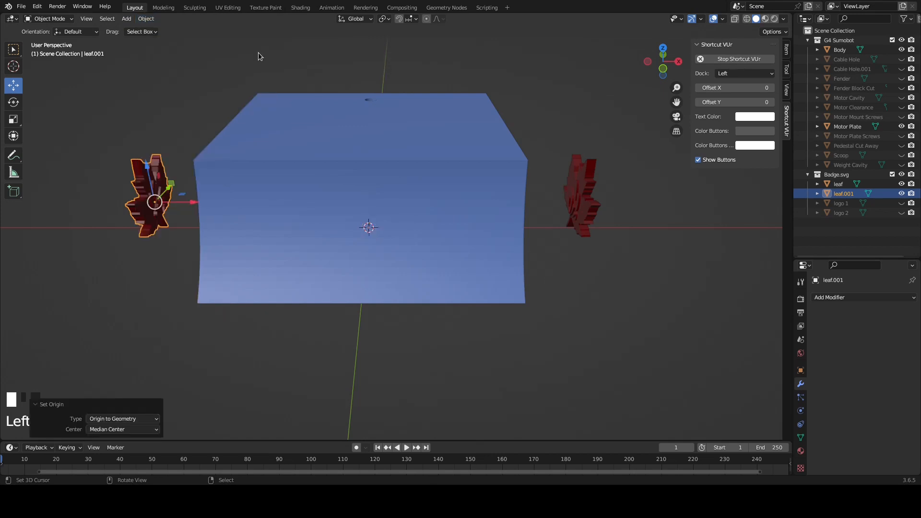
pyautogui.rightClick(581, 192)
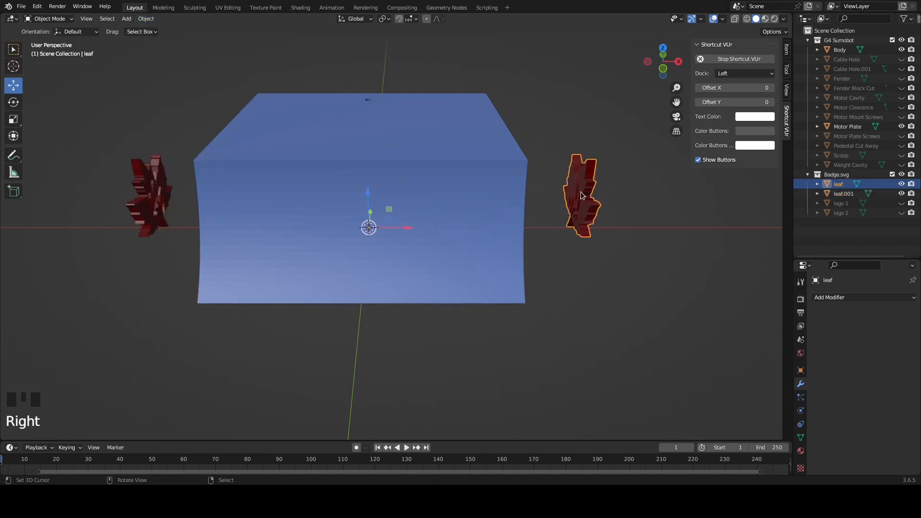
pyautogui.click(146, 19)
pyautogui.moveTo(163, 39)
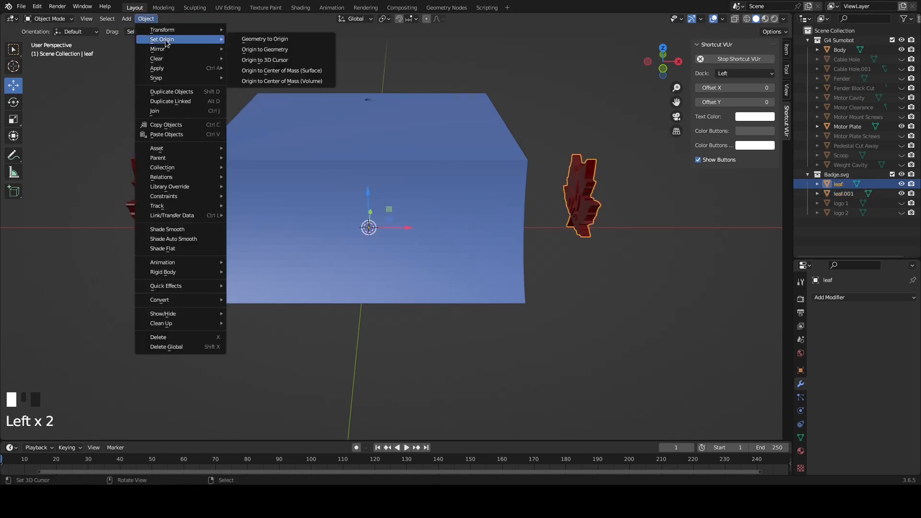
pyautogui.click(271, 50)
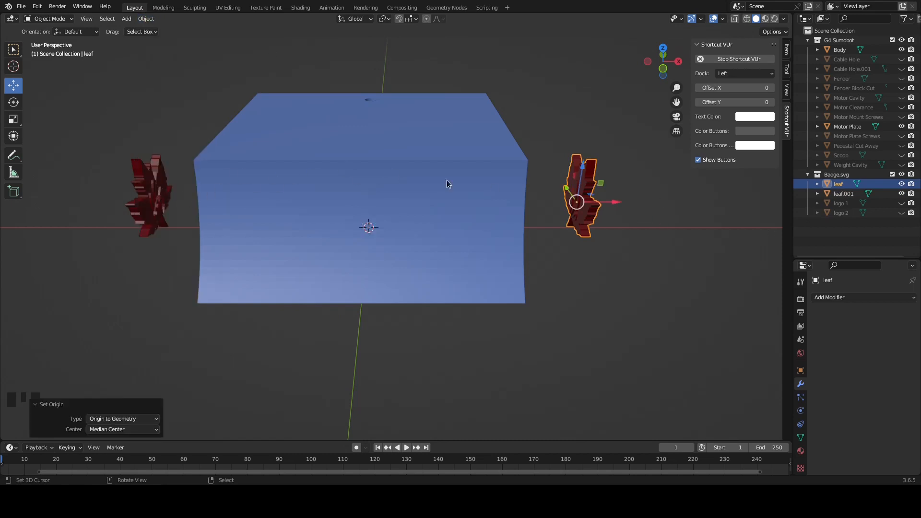
# Rename the leaf on the body's positive X side to "leaf mirror"
pyautogui.rightClick(592, 213)
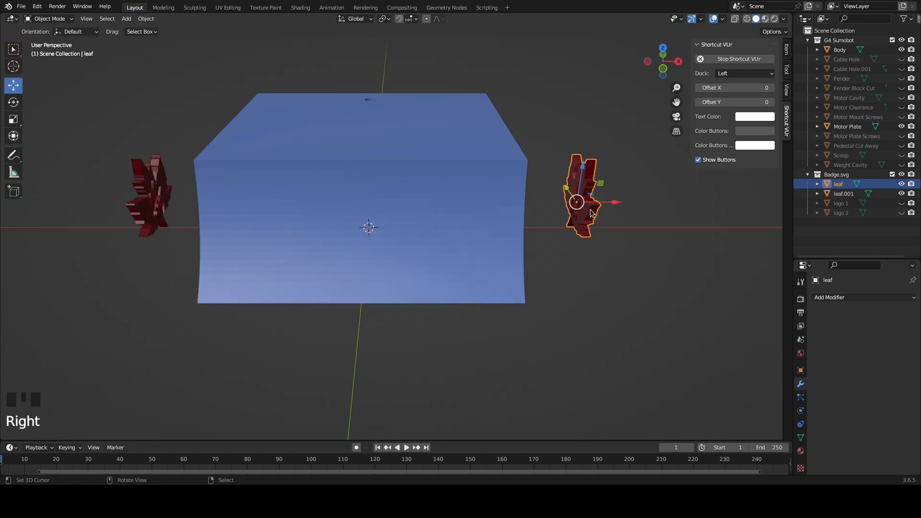
pyautogui.click(844, 187)
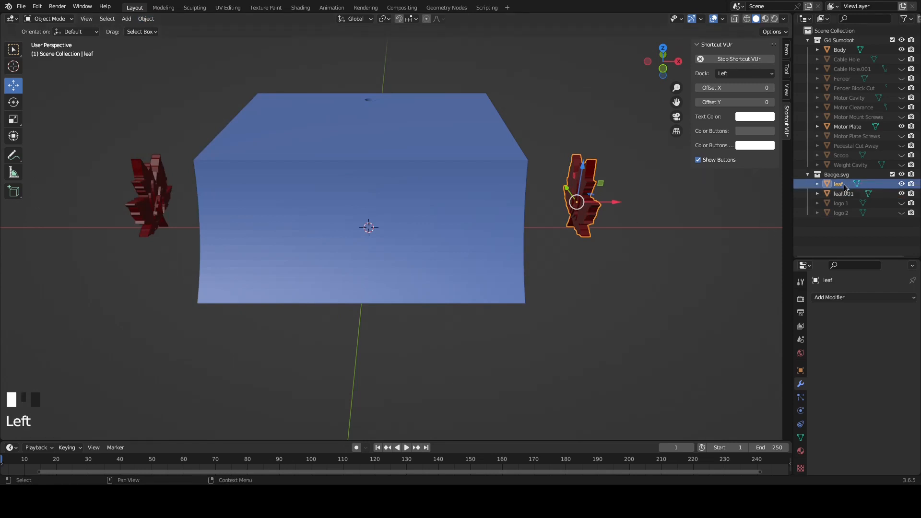
pyautogui.doubleClick(844, 187)
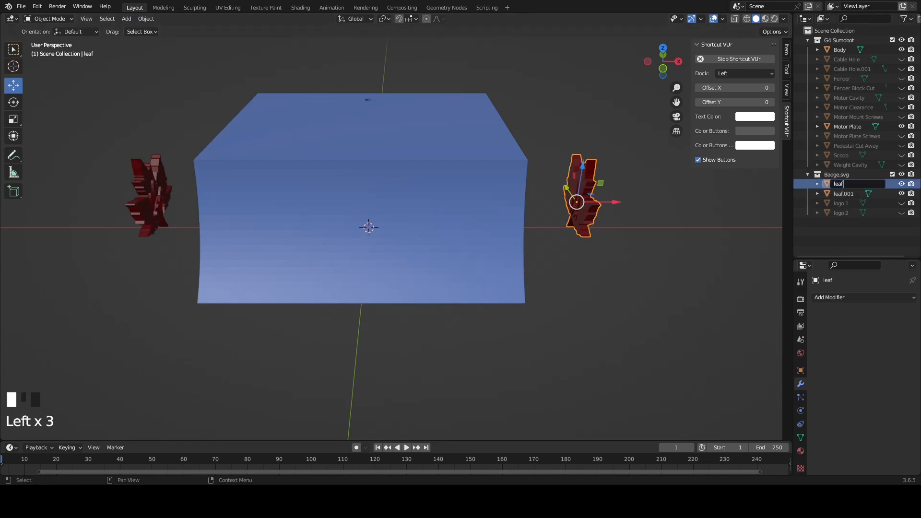
pyautogui.write('mirror')
pyautogui.press('Return')
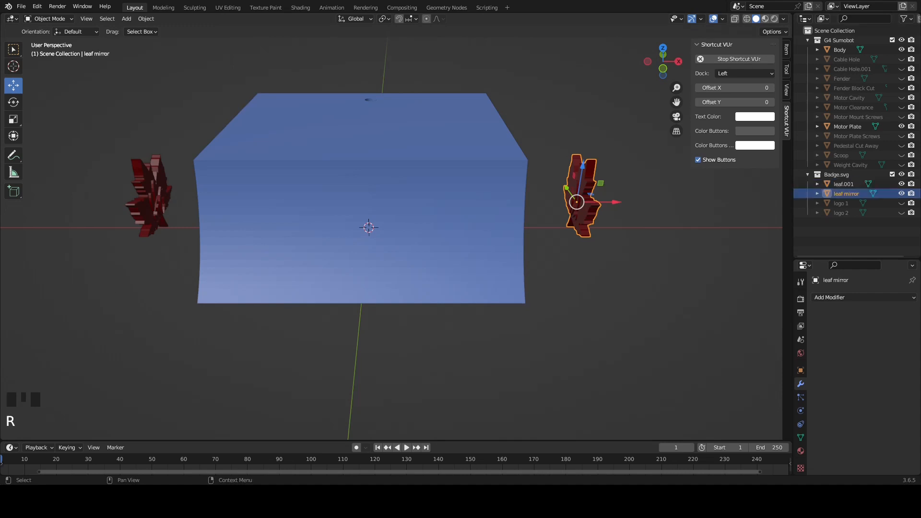
# Rename the leaf on the body's negative X side to "leaf"
pyautogui.click(845, 184)
pyautogui.doubleClick(845, 184)
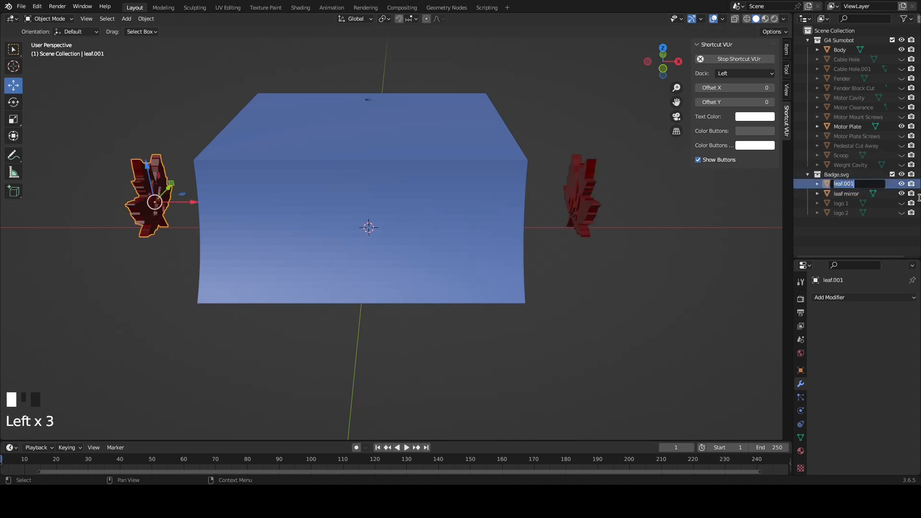
pyautogui.write('leaf')
pyautogui.press('Return')
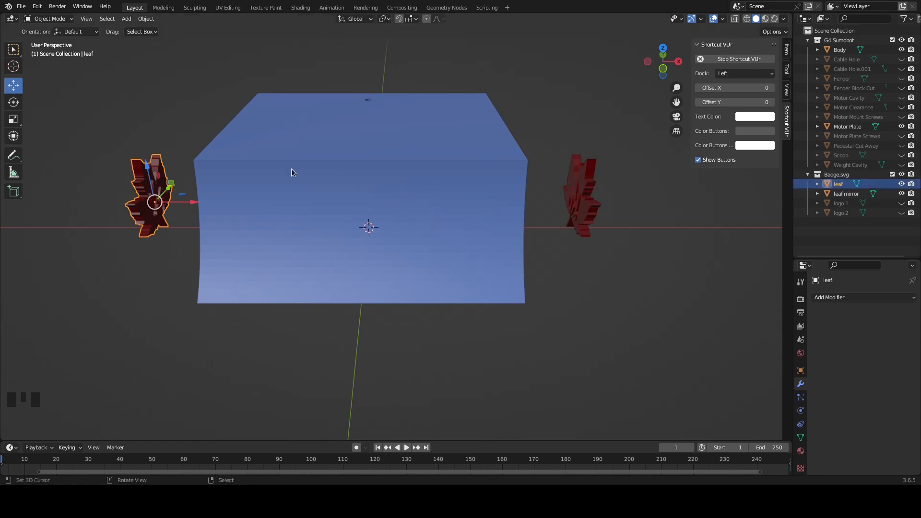
# Hide the leaf mirror object and move the leaf about 28.6 along X against the body's side wall
pyautogui.click(901, 193)
pyautogui.press('KP_1')
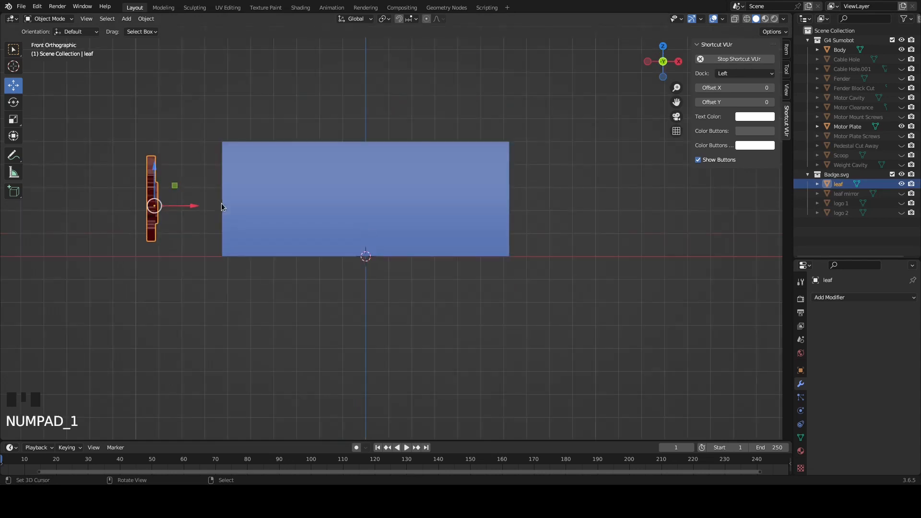
pyautogui.moveTo(190, 208); pyautogui.dragTo(255, 208)
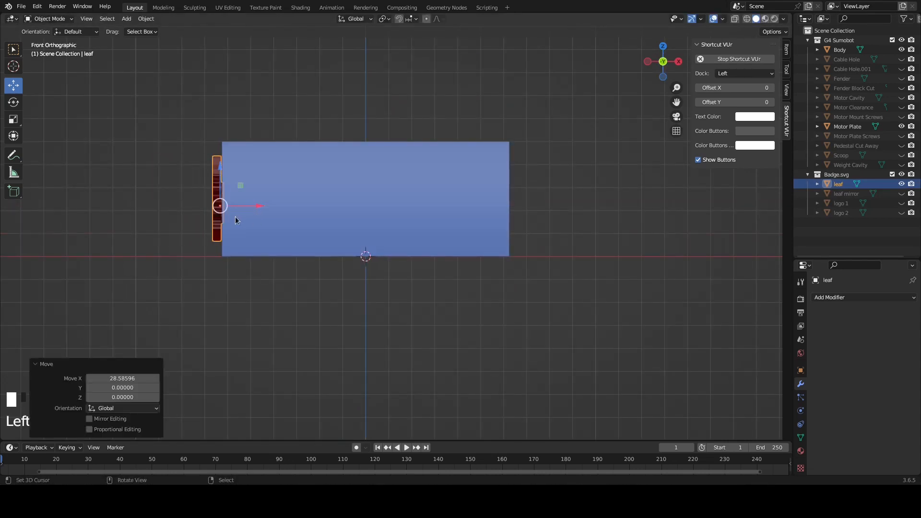
# In wireframe display, move the leaf slightly further along X so part of its thickness sinks into the body wall, then restore solid display
pyautogui.hotkey('shift', 'z')
pyautogui.scroll(4, 225, 203)
pyautogui.keyDown('shift'); pyautogui.moveTo(177, 206); pyautogui.dragTo(321, 217, button='middle'); pyautogui.keyUp('shift')
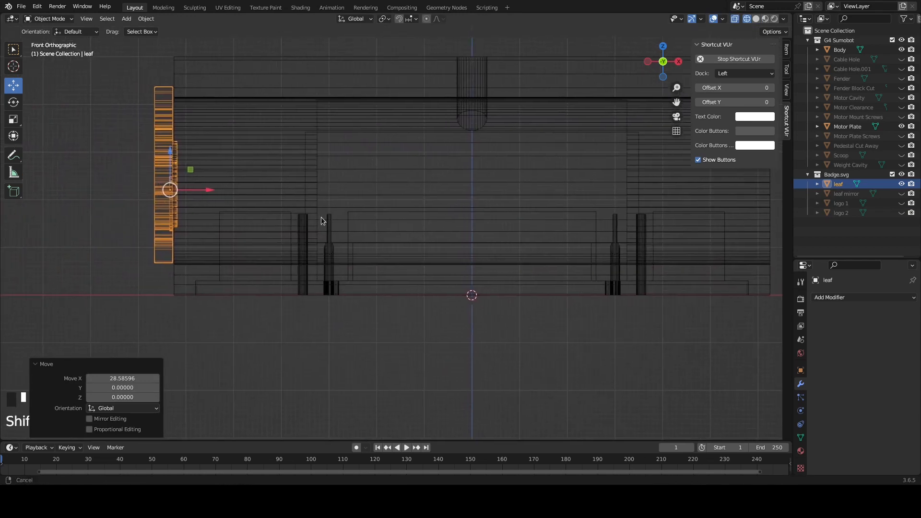
pyautogui.click(36, 362)
pyautogui.scroll(2, 105, 203)
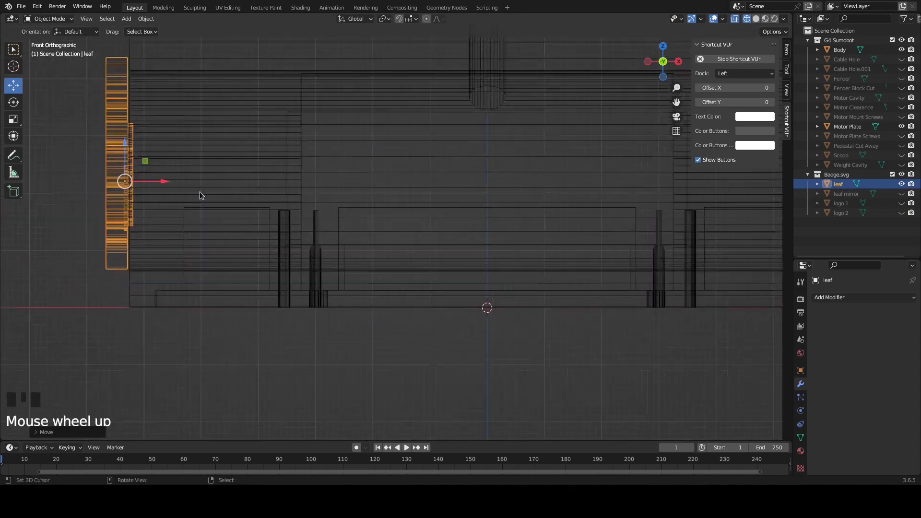
pyautogui.keyDown('shift'); pyautogui.moveTo(105, 203); pyautogui.dragTo(208, 265, button='middle'); pyautogui.keyUp('shift')
pyautogui.moveTo(209, 235); pyautogui.dragTo(216, 235)
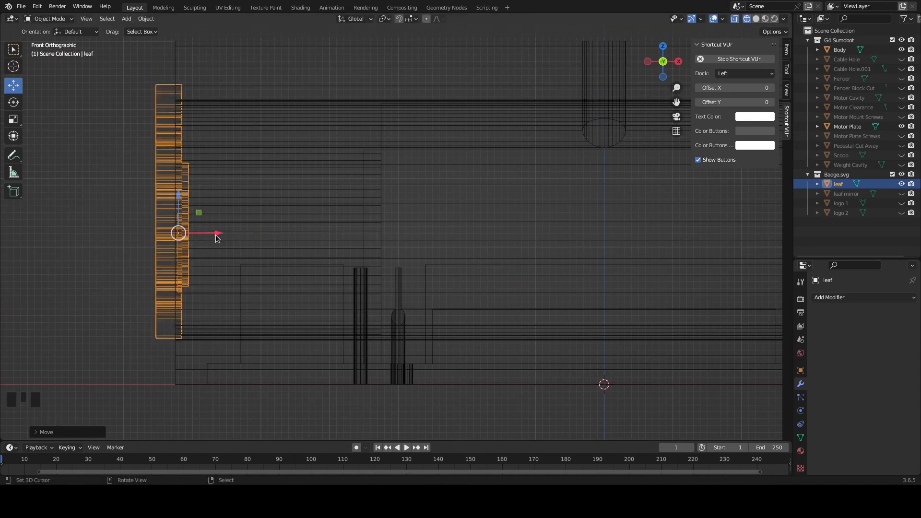
pyautogui.scroll(-3, 227, 167)
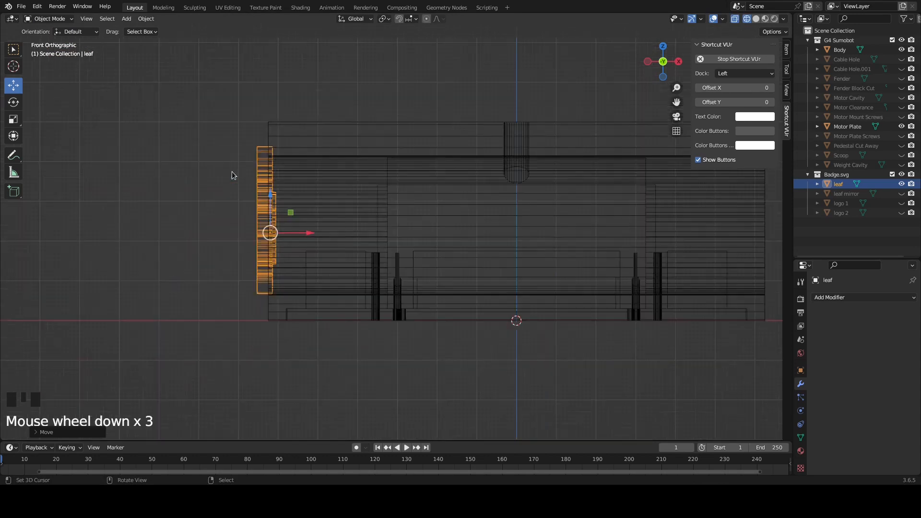
pyautogui.hotkey('shift', 'z')
# Cut the leaf out of the Body with an applied Boolean Difference modifier using the Fast solver, and hide the leaf
pyautogui.rightClick(427, 199)
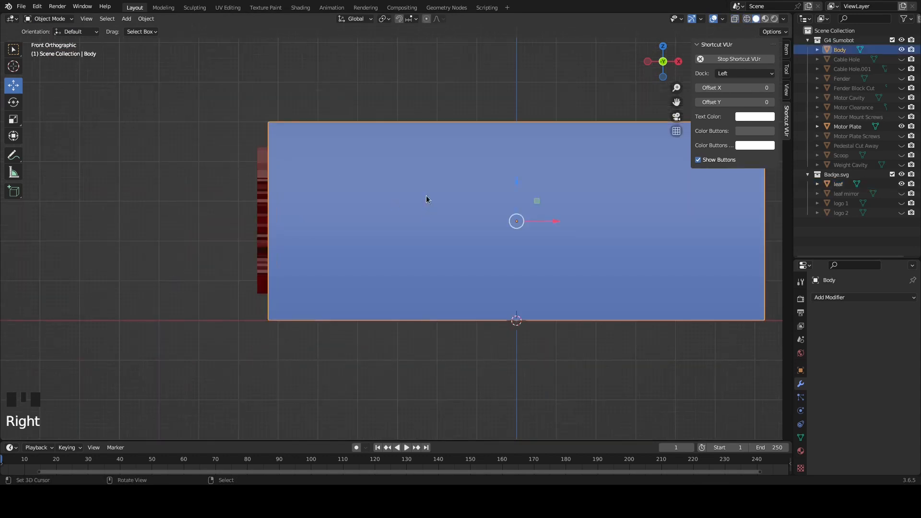
pyautogui.keyDown('shift'); pyautogui.moveTo(584, 268); pyautogui.dragTo(481, 292, button='middle'); pyautogui.keyUp('shift')
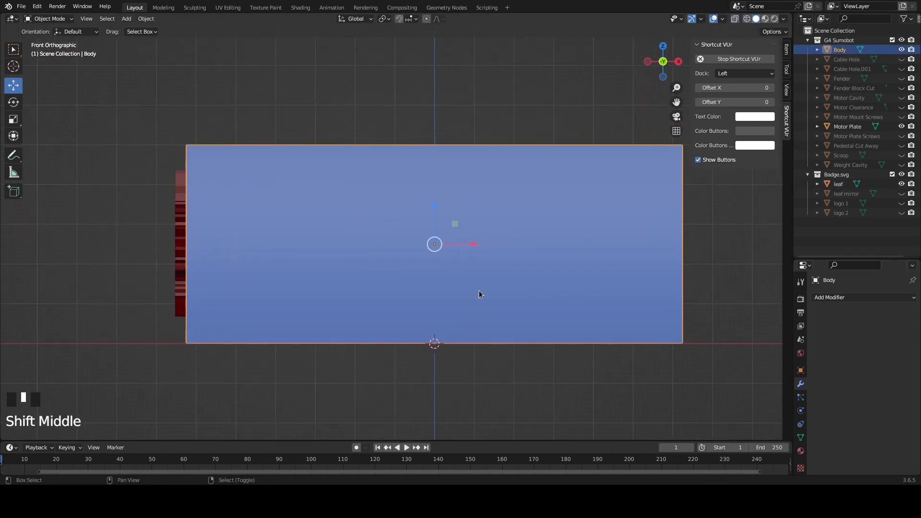
pyautogui.click(834, 297)
pyautogui.click(725, 117)
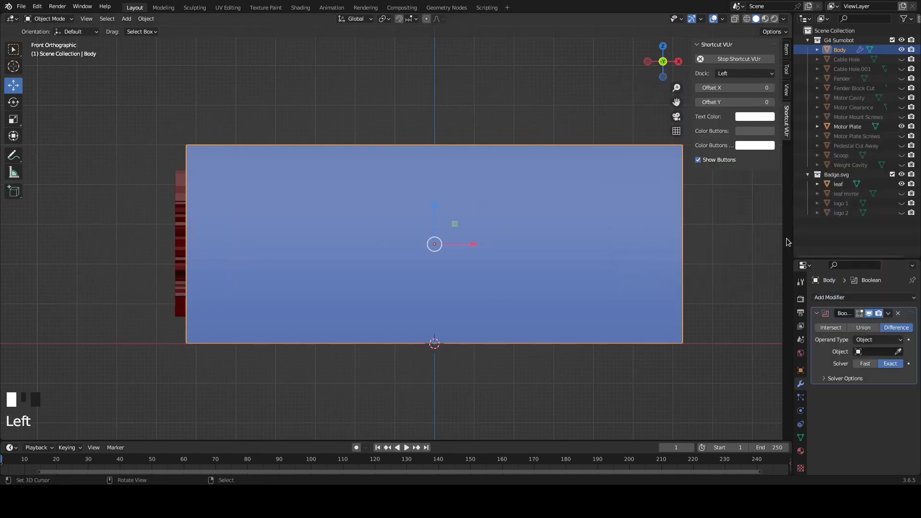
pyautogui.click(878, 355)
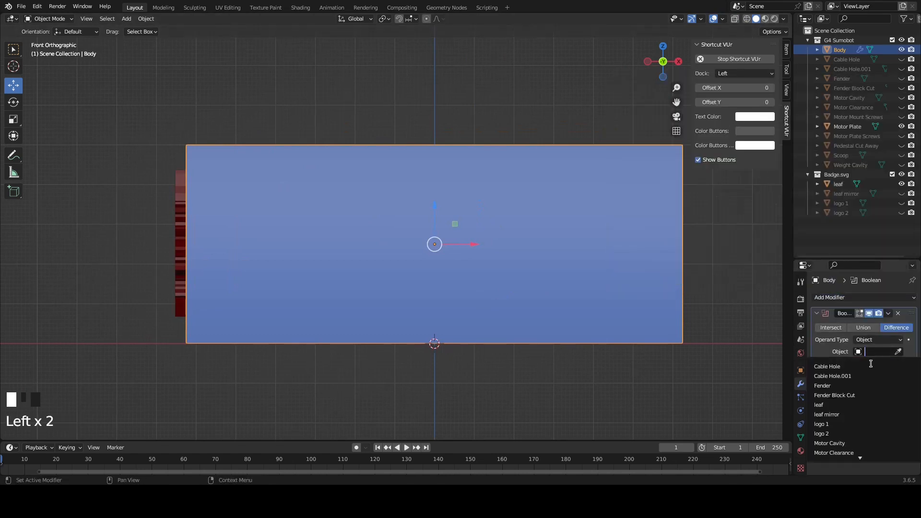
pyautogui.click(839, 407)
pyautogui.click(865, 363)
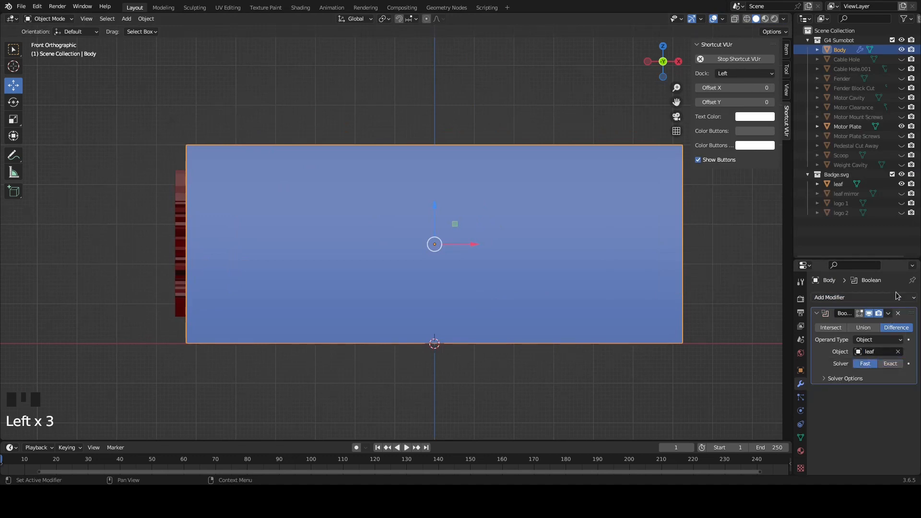
pyautogui.click(888, 313)
pyautogui.click(866, 326)
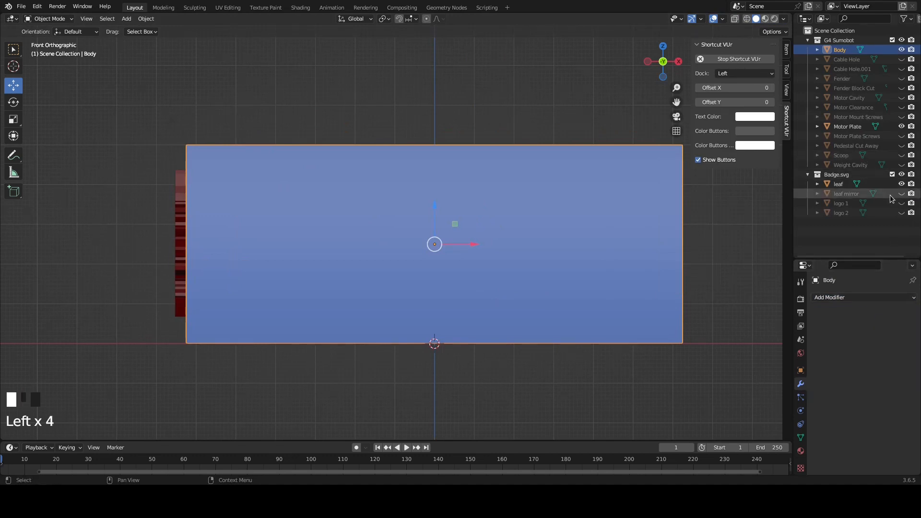
pyautogui.click(900, 185)
# Inspect the leaf engraving and its mesh on the body's side wall in Edit Mode, and return to Object Mode
pyautogui.moveTo(257, 252); pyautogui.dragTo(281, 253, button='middle')
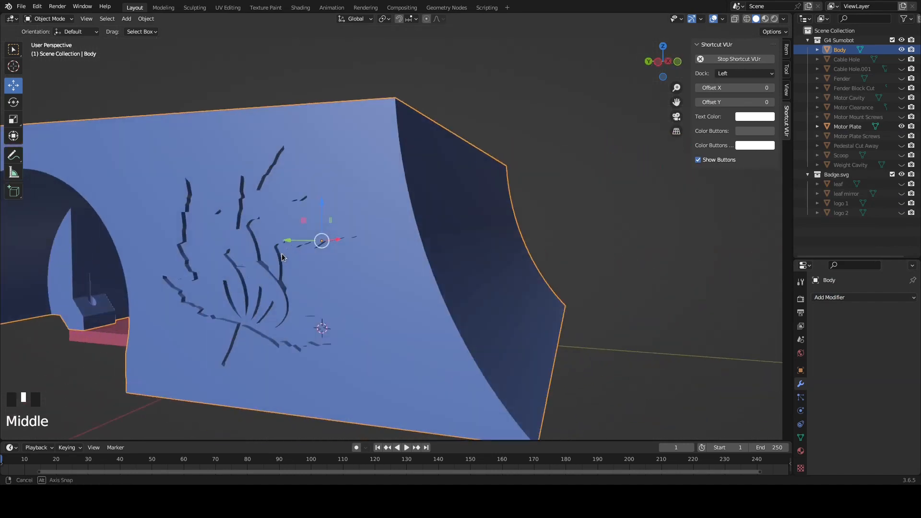
pyautogui.press('Tab')
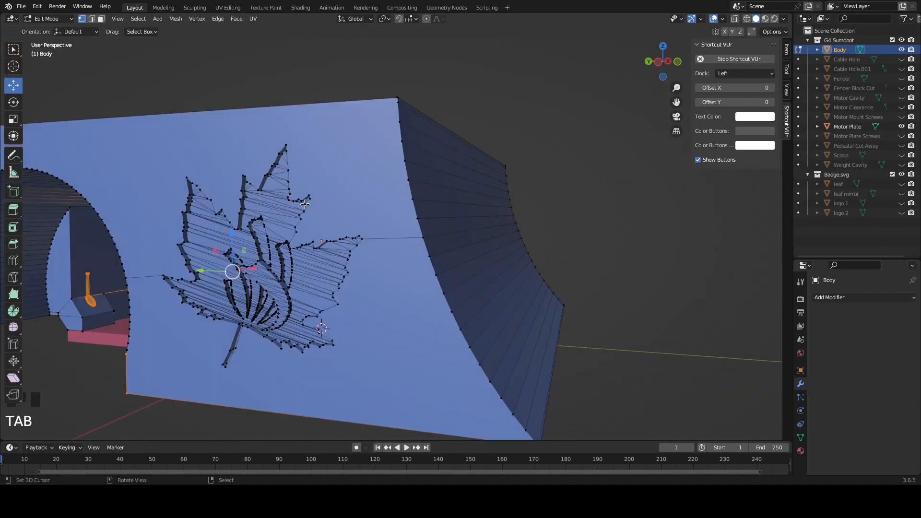
pyautogui.moveTo(303, 256); pyautogui.dragTo(347, 252, button='middle')
pyautogui.scroll(2, 303, 234)
pyautogui.scroll(-1, 428, 255)
pyautogui.moveTo(468, 269); pyautogui.dragTo(395, 259, button='middle')
pyautogui.scroll(-2, 395, 260)
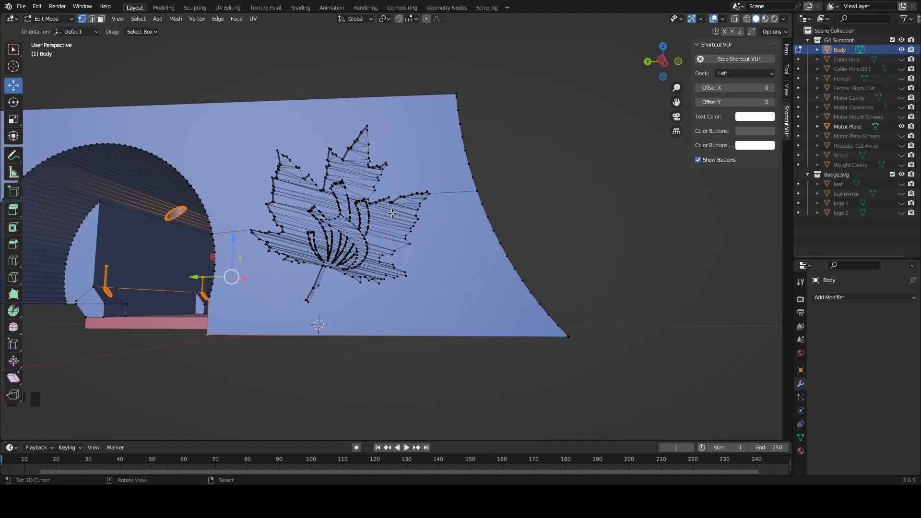
pyautogui.moveTo(396, 195); pyautogui.dragTo(386, 219, button='middle')
pyautogui.press('Tab')
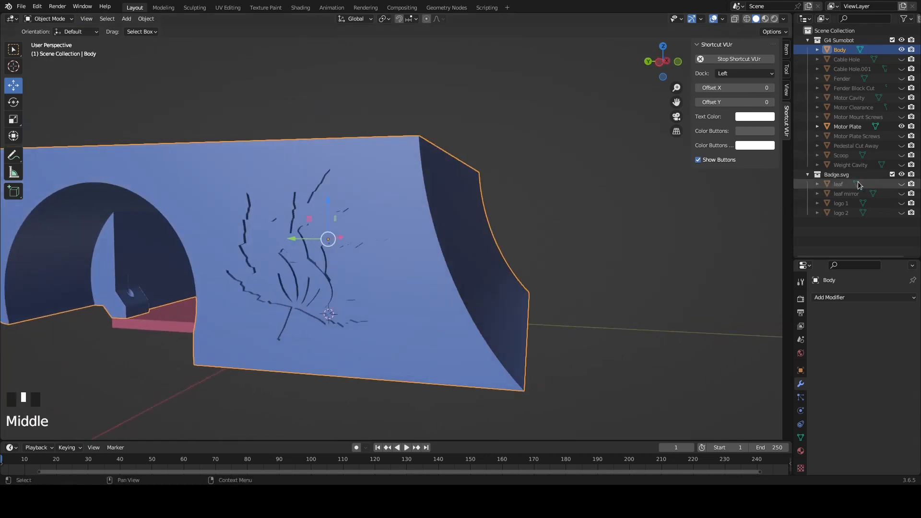
# Unhide the leaf and move it along X past the body's opposite side wall, to about X 84.7
pyautogui.click(901, 184)
pyautogui.moveTo(455, 211); pyautogui.dragTo(363, 232, button='middle')
pyautogui.moveTo(452, 214); pyautogui.dragTo(488, 223, button='middle')
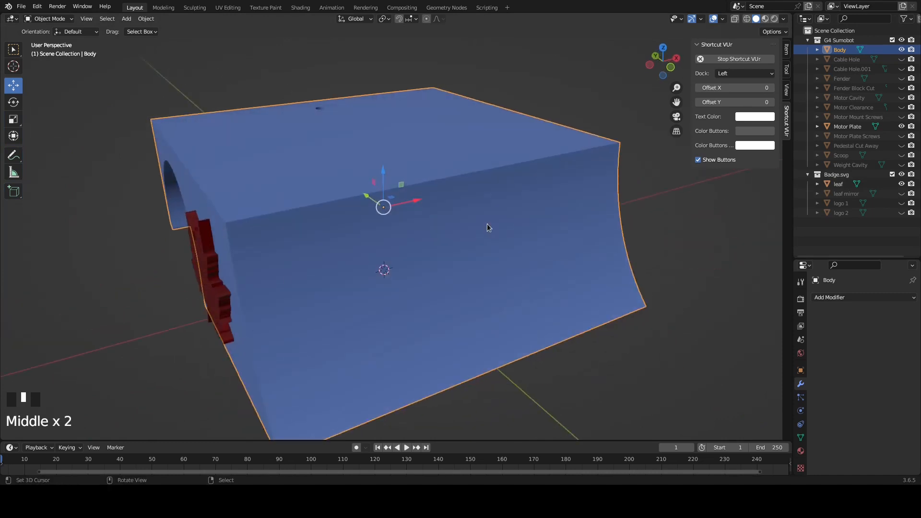
pyautogui.rightClick(216, 298)
pyautogui.moveTo(254, 280); pyautogui.dragTo(237, 252, button='middle')
pyautogui.moveTo(238, 252); pyautogui.dragTo(645, 265)
pyautogui.moveTo(645, 266); pyautogui.dragTo(552, 285, button='middle')
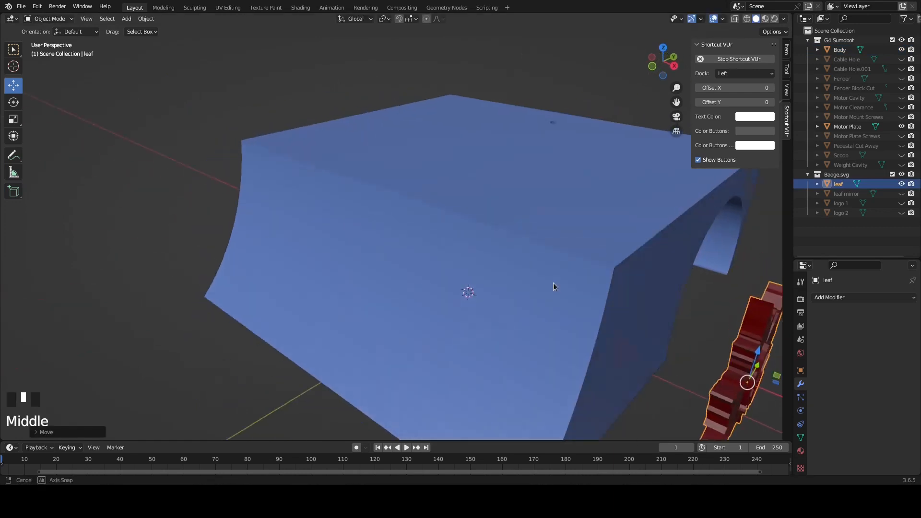
# Rotate the leaf around Z to about -255.8° beside the opposite side wall
pyautogui.scroll(-2, 694, 269)
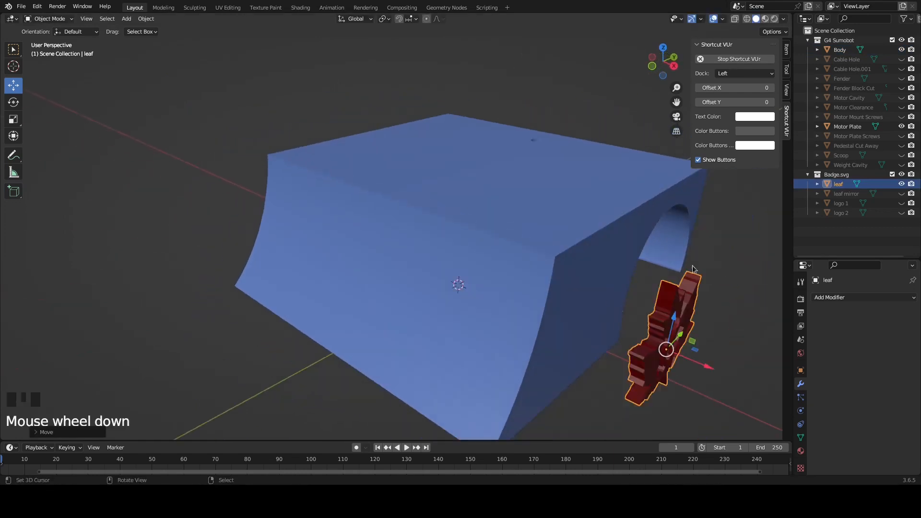
pyautogui.click(14, 102)
pyautogui.moveTo(615, 355); pyautogui.dragTo(582, 319, button='middle')
pyautogui.moveTo(582, 314); pyautogui.dragTo(509, 272)
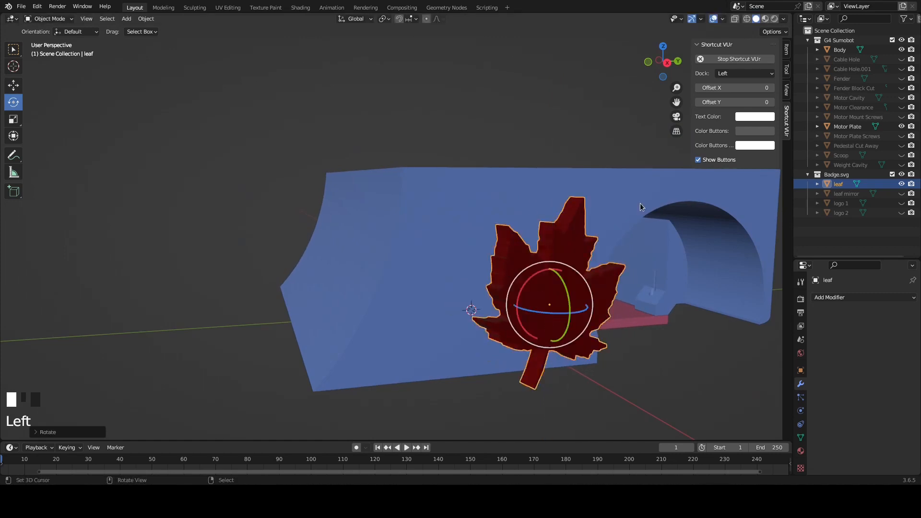
# Set the leaf's Z rotation to 270°
pyautogui.click(787, 49)
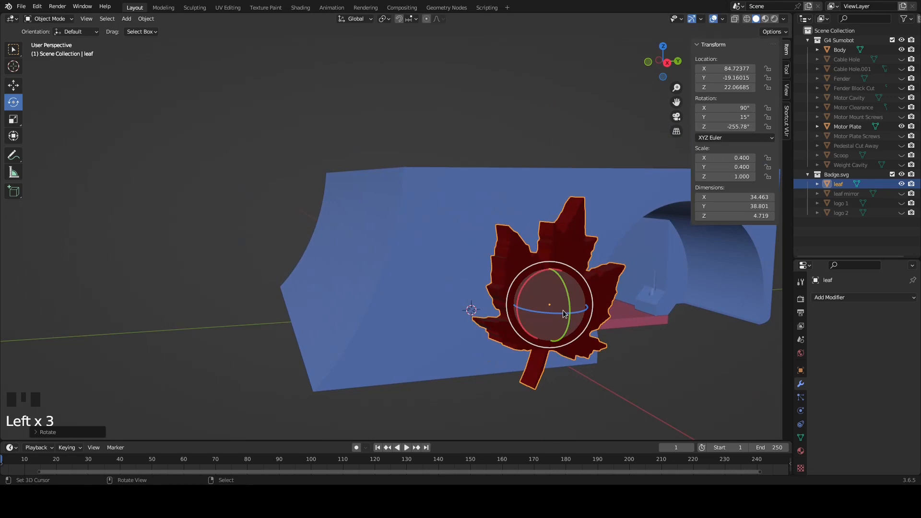
pyautogui.moveTo(552, 315); pyautogui.dragTo(550, 315)
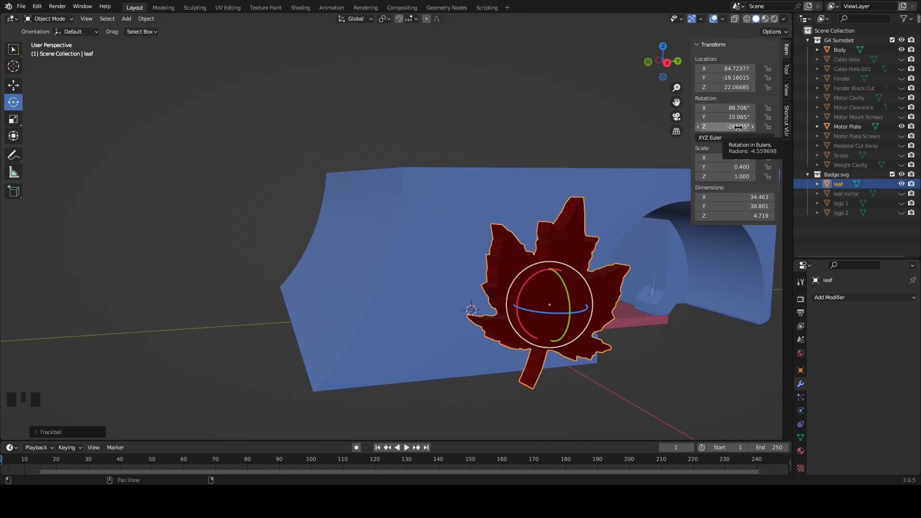
pyautogui.click(735, 128)
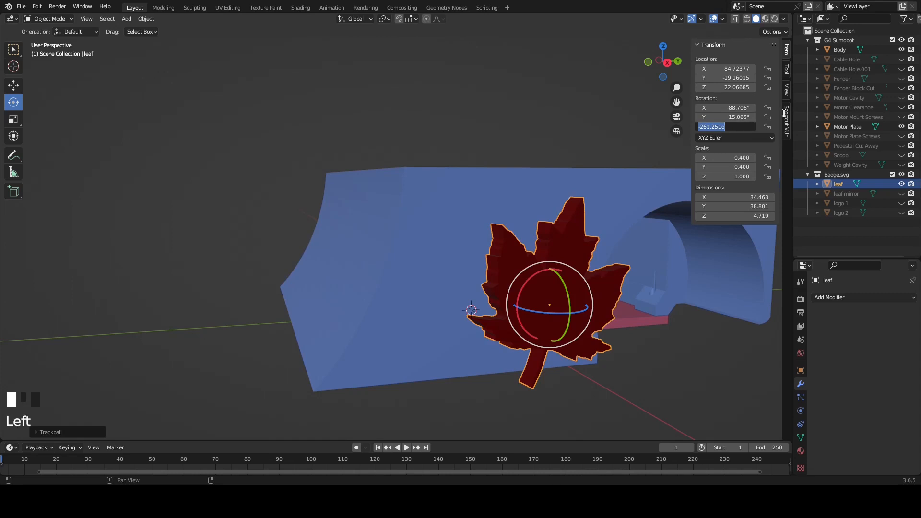
pyautogui.write('270')
pyautogui.press('Return')
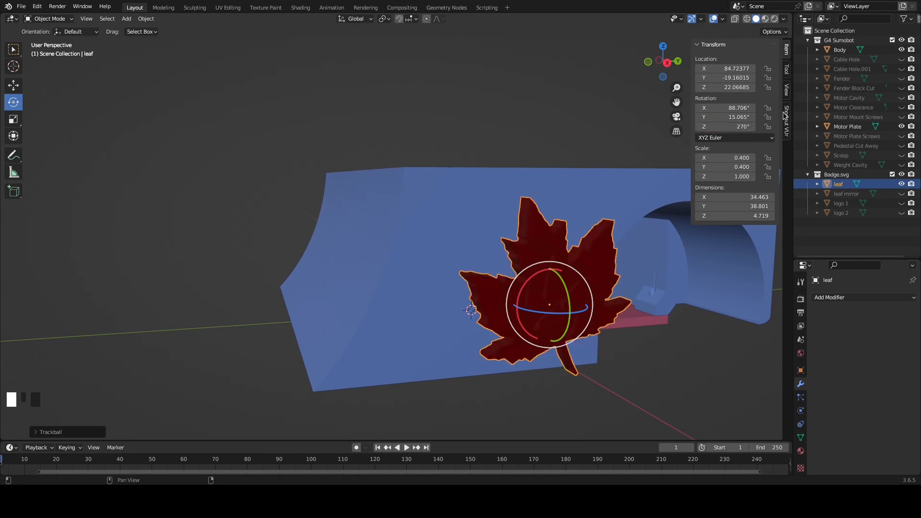
# Set the leaf's Z rotation to 90° so it lies parallel to the body's side wall
pyautogui.moveTo(715, 280); pyautogui.dragTo(560, 255, button='middle')
pyautogui.moveTo(722, 127); pyautogui.dragTo(729, 128)
pyautogui.moveTo(323, 114); pyautogui.dragTo(74, 96, button='middle')
# Move the leaf along X toward the body's side wall, to about X 64.9
pyautogui.click(14, 85)
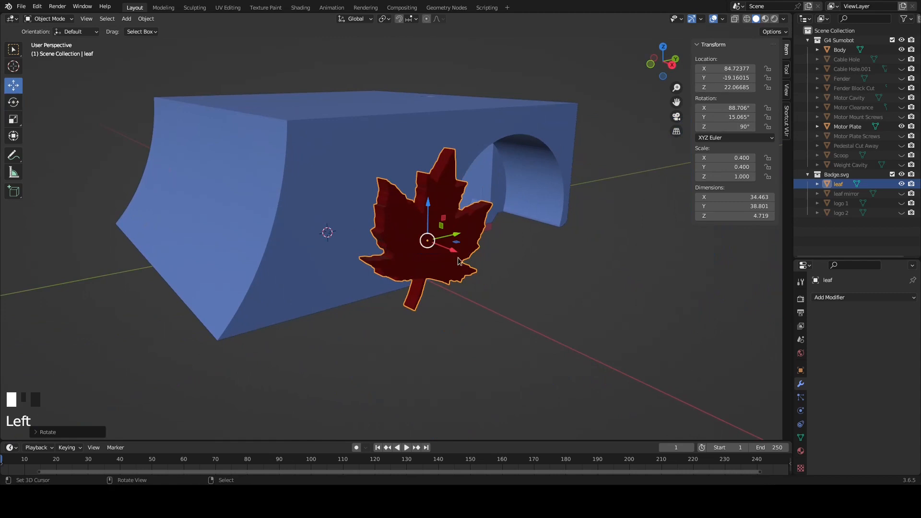
pyautogui.moveTo(451, 249); pyautogui.dragTo(406, 231)
pyautogui.moveTo(481, 207); pyautogui.dragTo(458, 206, button='middle')
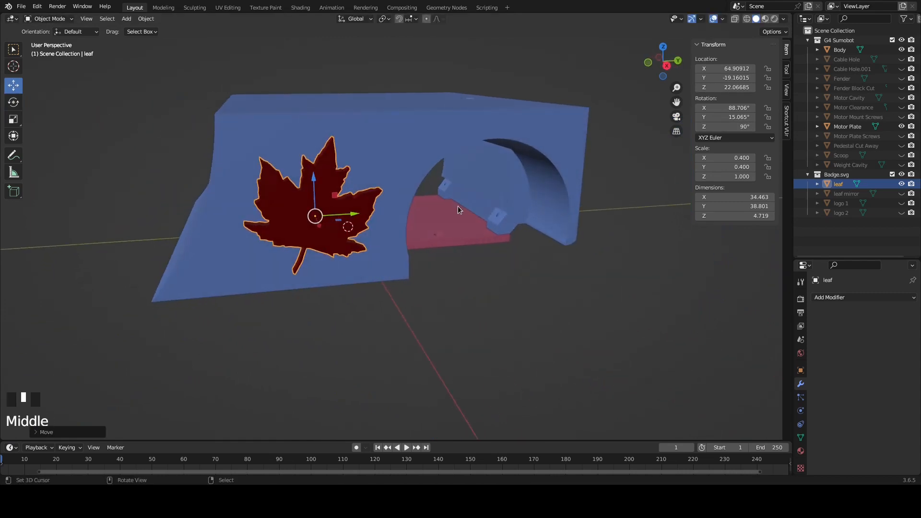
# Set the leaf's X rotation to 90° and its Y rotation to about -37.9° in the right orthographic view
pyautogui.press('KP_1')
pyautogui.press('KP_3')
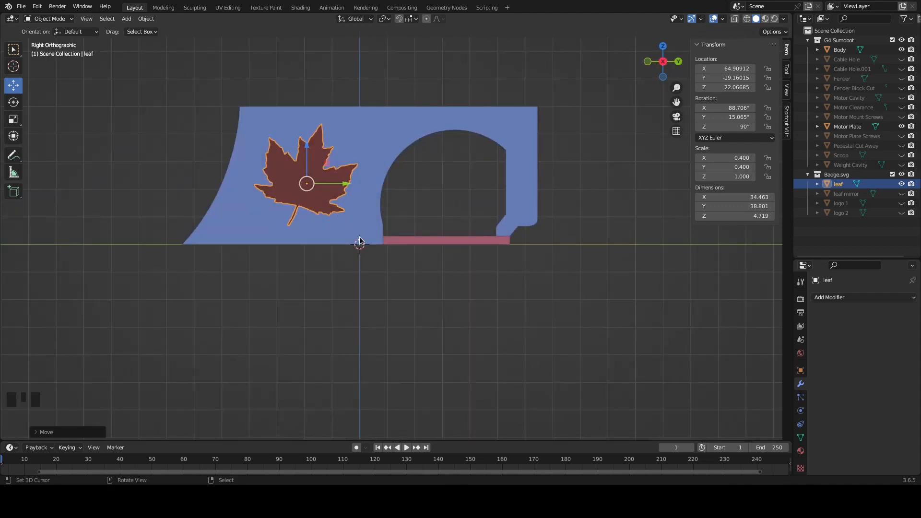
pyautogui.moveTo(730, 108); pyautogui.dragTo(765, 107)
pyautogui.hotkey('ctrl', 'z')
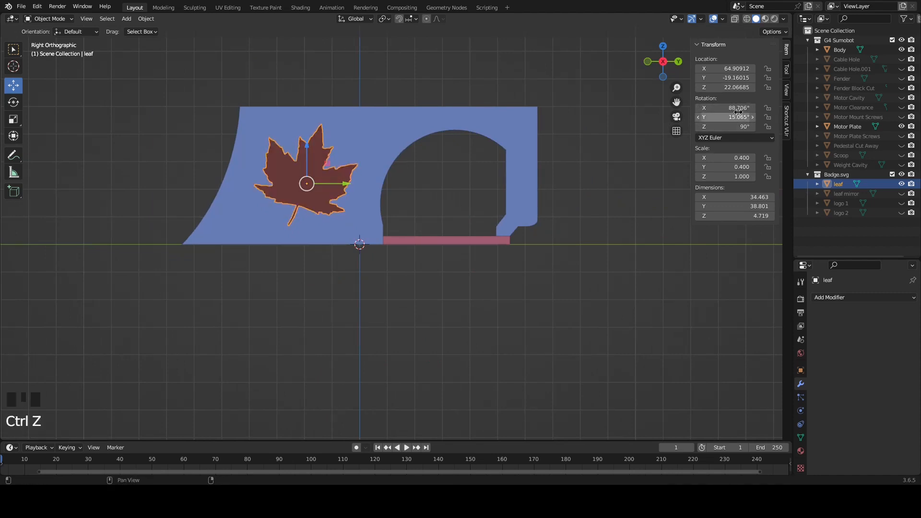
pyautogui.click(737, 108)
pyautogui.write('90')
pyautogui.press('Return')
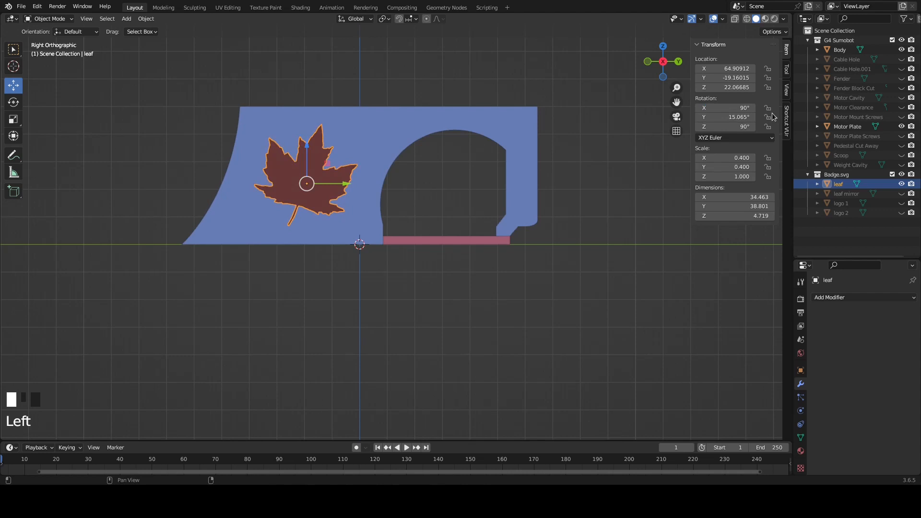
pyautogui.moveTo(741, 117); pyautogui.dragTo(708, 117)
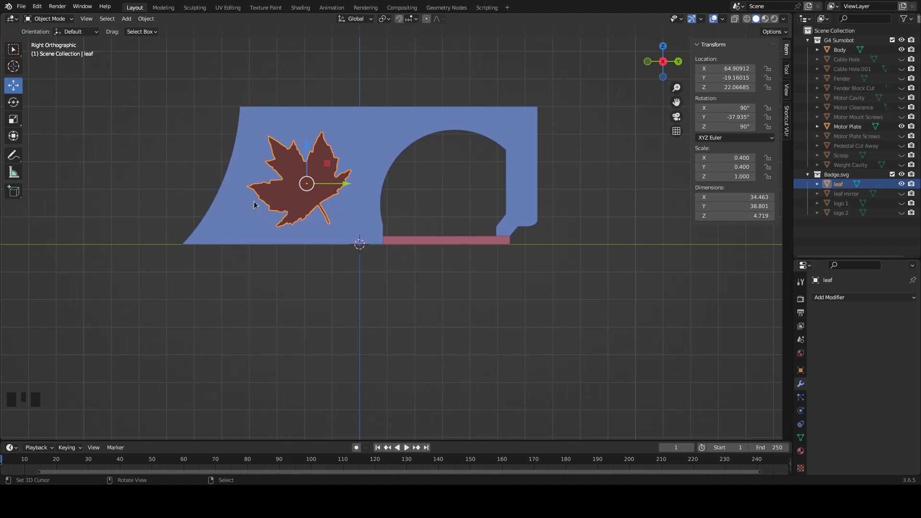
# Move the leaf along X slightly into the body's side wall, to about X 62.05, using the front wireframe view
pyautogui.press('KP_1')
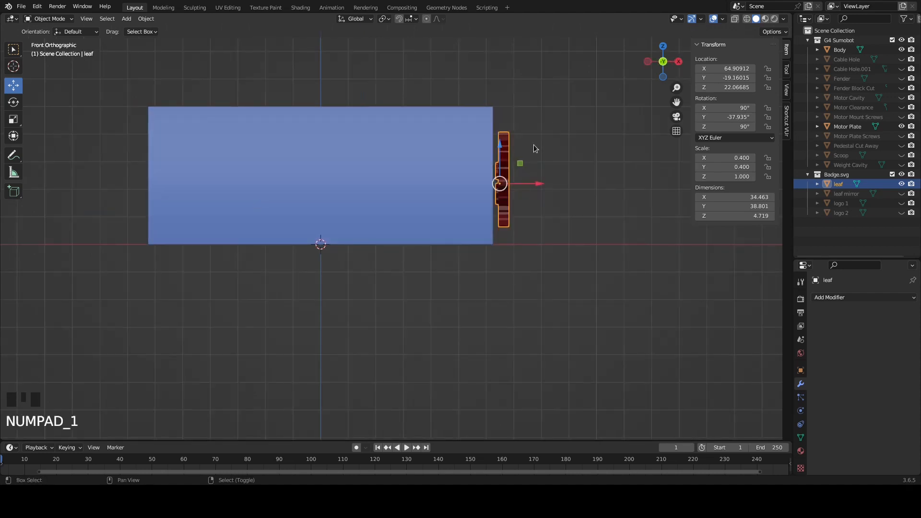
pyautogui.hotkey('shift', 'z')
pyautogui.scroll(3, 594, 194)
pyautogui.keyDown('shift'); pyautogui.moveTo(545, 211); pyautogui.dragTo(272, 284, button='middle'); pyautogui.keyUp('shift')
pyautogui.scroll(2, 331, 276)
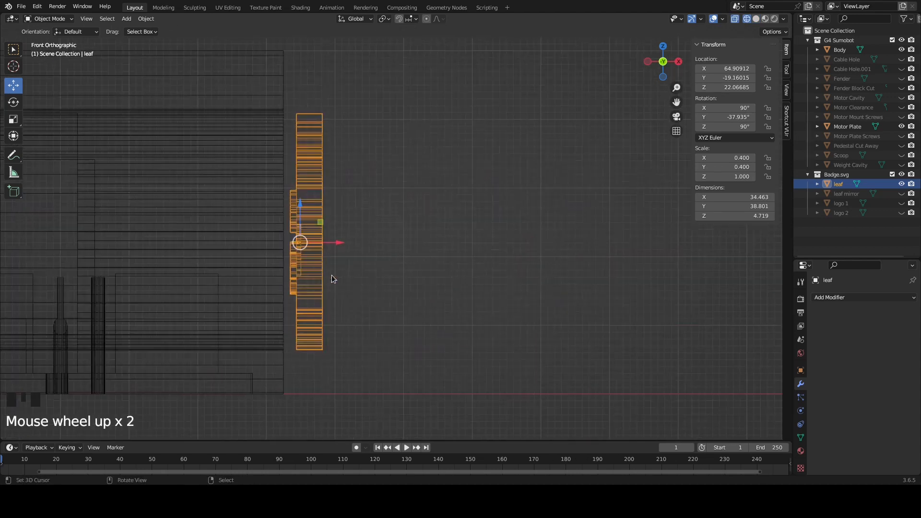
pyautogui.moveTo(338, 248); pyautogui.dragTo(318, 242)
pyautogui.scroll(3, 284, 255)
pyautogui.keyDown('shift'); pyautogui.moveTo(239, 250); pyautogui.dragTo(237, 250); pyautogui.keyUp('shift')
pyautogui.scroll(-3, 364, 231)
pyautogui.moveTo(364, 231); pyautogui.dragTo(297, 245, button='middle')
pyautogui.hotkey('shift', 'z')
pyautogui.scroll(-4, 323, 186)
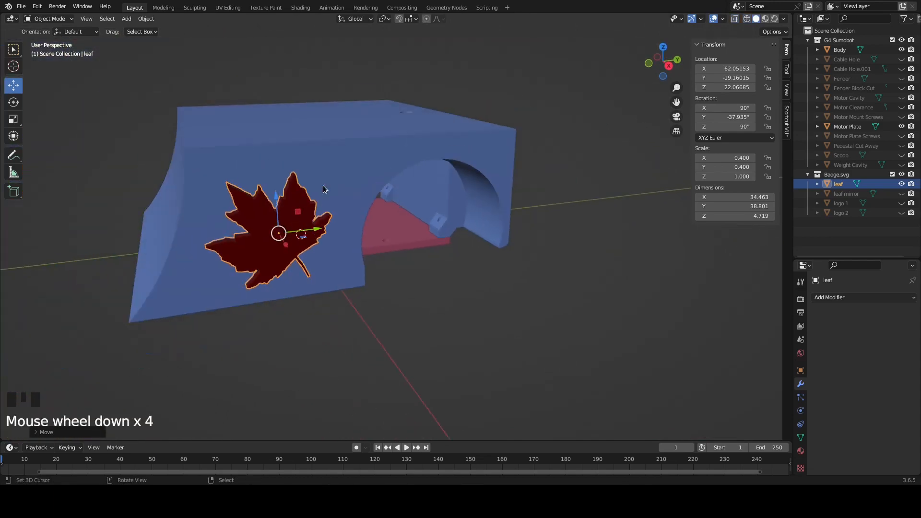
# Cut the repositioned leaf out of the Body with an applied Boolean Difference modifier using the Fast solver, and hide the leaf
pyautogui.rightClick(325, 180)
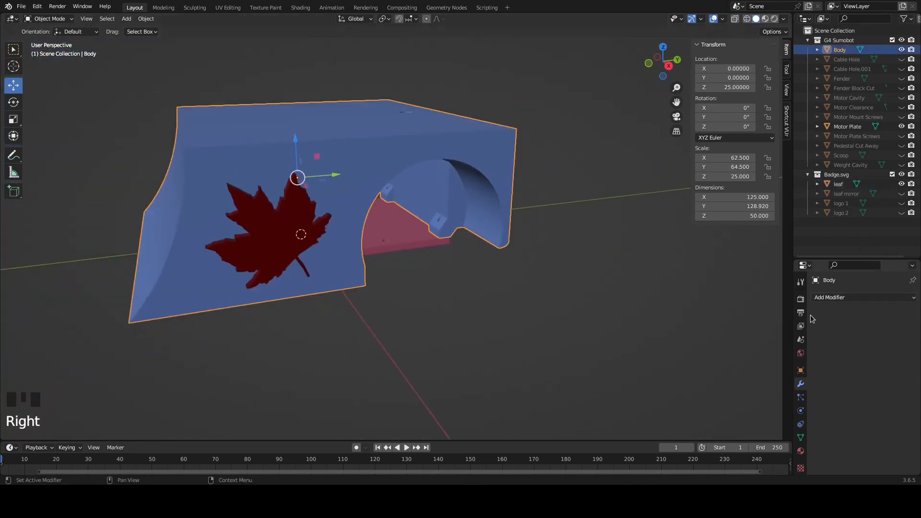
pyautogui.click(835, 297)
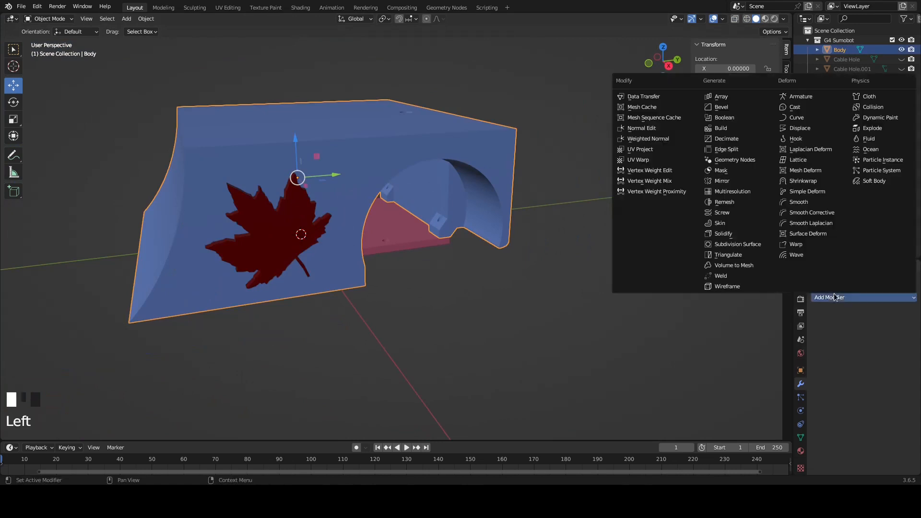
pyautogui.click(733, 119)
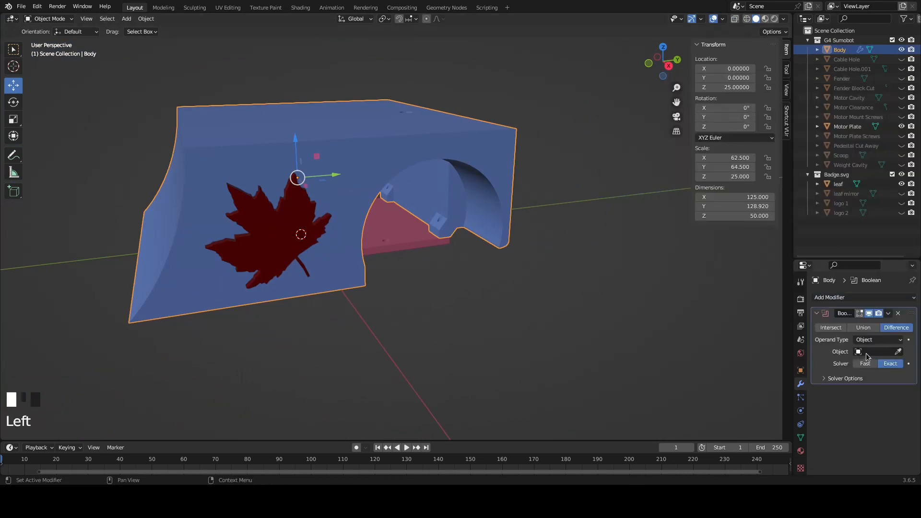
pyautogui.click(866, 358)
pyautogui.click(844, 405)
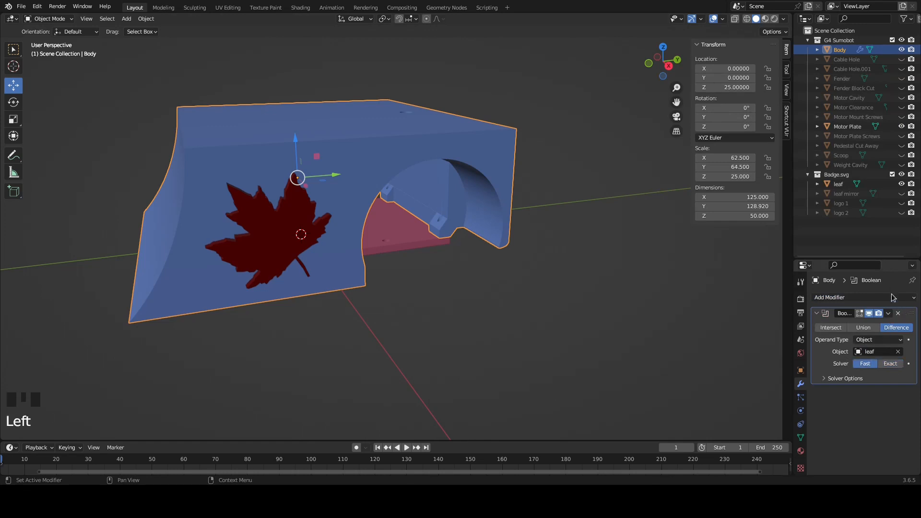
pyautogui.click(888, 315)
pyautogui.click(846, 324)
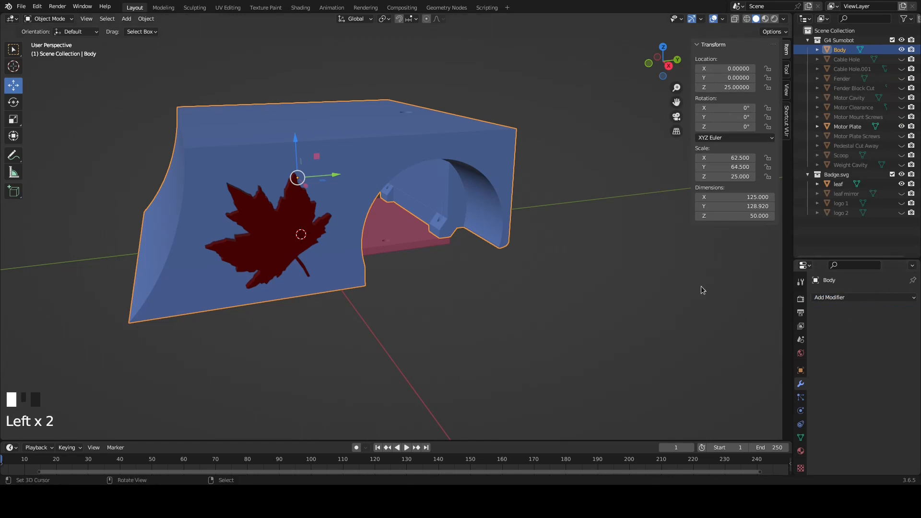
pyautogui.click(901, 184)
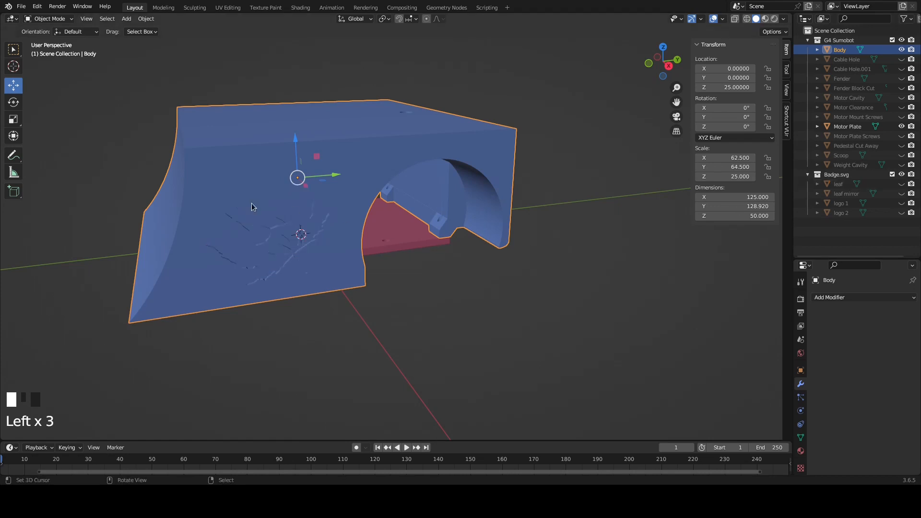
# Inspect the second leaf engraving's mesh in Edit Mode, return to Object Mode, and look around the body
pyautogui.press('Tab')
pyautogui.moveTo(270, 234); pyautogui.dragTo(228, 279, button='middle')
pyautogui.scroll(4, 272, 249)
pyautogui.scroll(-3, 247, 267)
pyautogui.scroll(-4, 238, 270)
pyautogui.press('Tab')
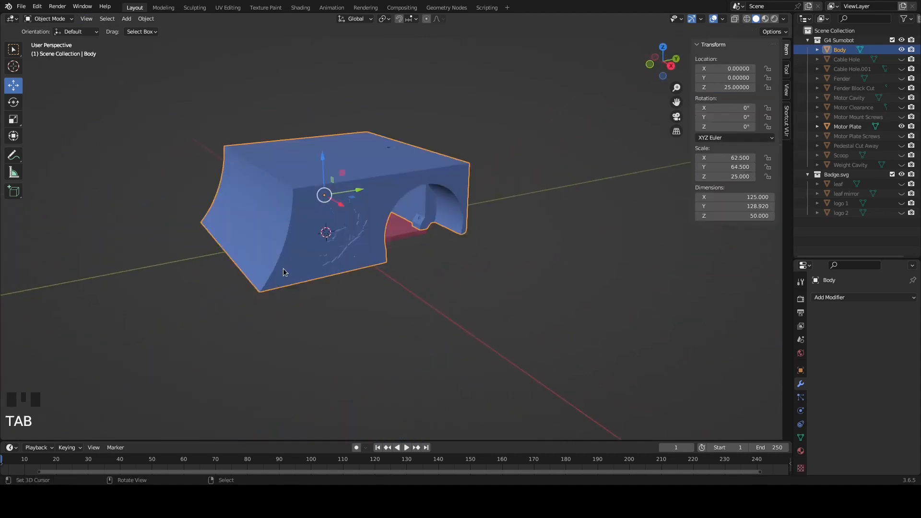
pyautogui.scroll(2, 347, 264)
pyautogui.moveTo(347, 264); pyautogui.dragTo(367, 239, button='middle')
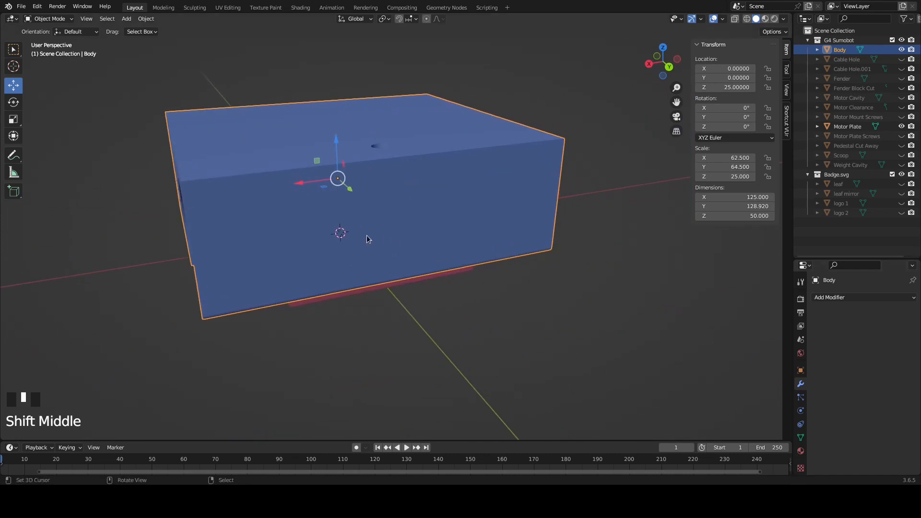
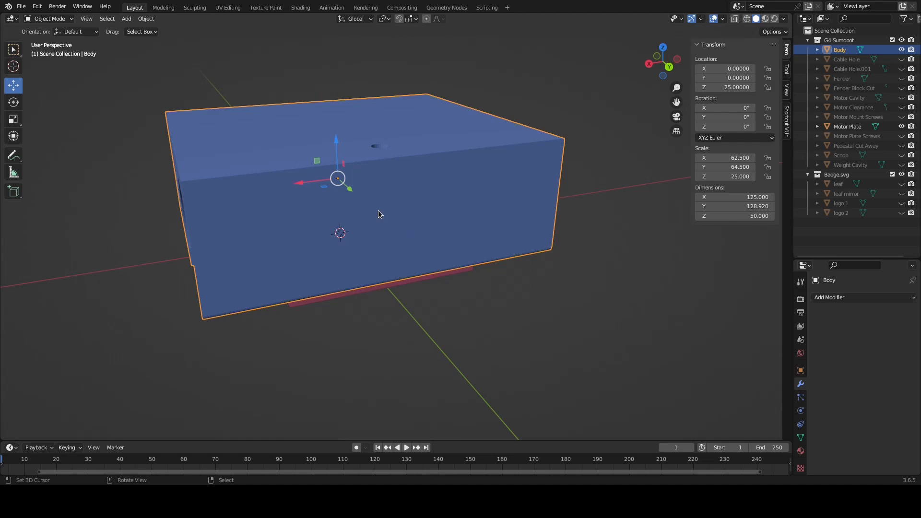
# Add a text object and move it along Y out of the Body, to about Y 73.09
pyautogui.hotkey('shift', 'a')
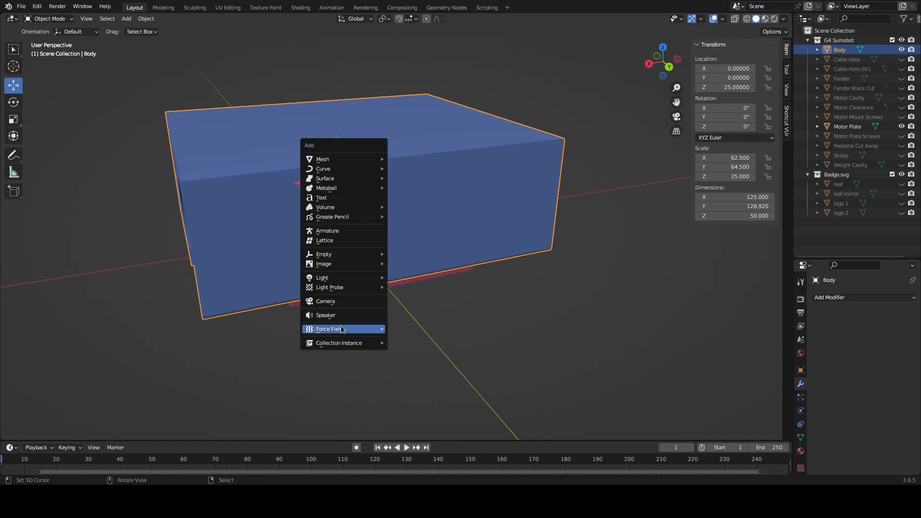
pyautogui.click(343, 204)
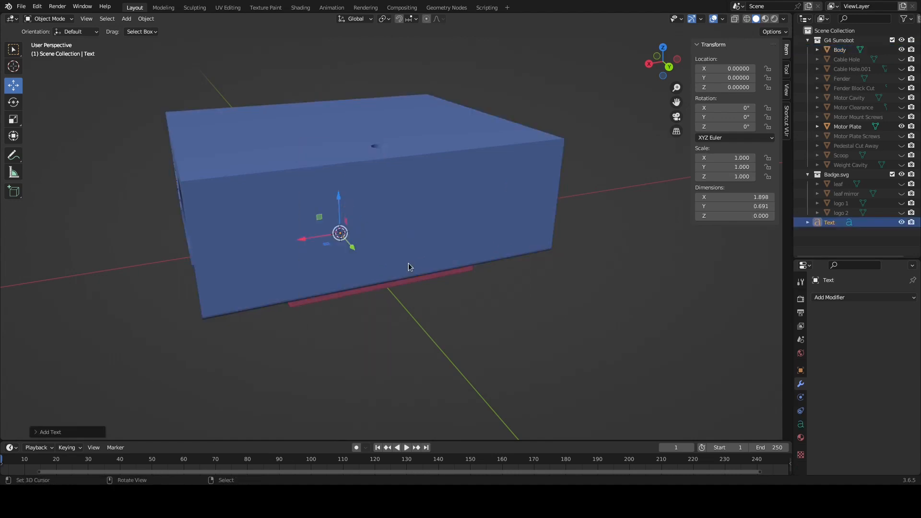
pyautogui.moveTo(379, 286); pyautogui.dragTo(413, 286, button='middle')
pyautogui.moveTo(326, 256); pyautogui.dragTo(479, 323)
pyautogui.scroll(5, 463, 341)
pyautogui.scroll(-5, 519, 388)
pyautogui.moveTo(275, 152); pyautogui.dragTo(275, 249, button='middle')
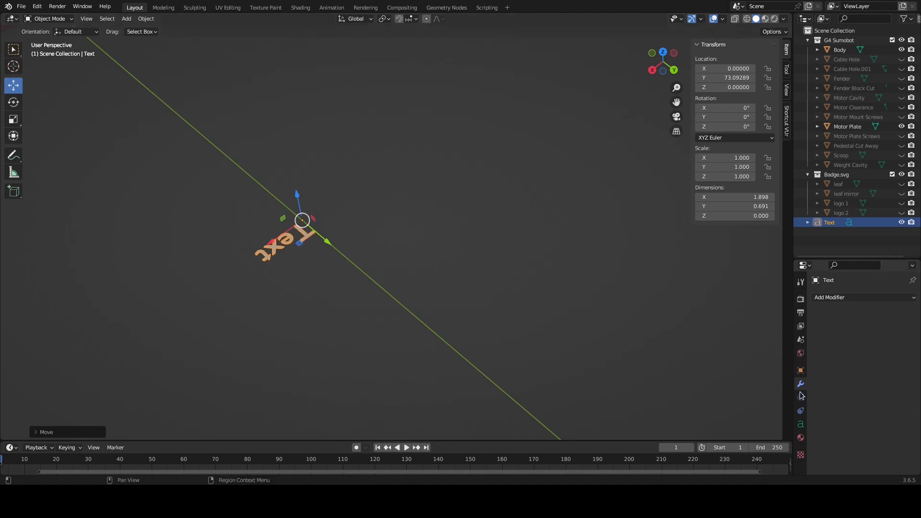
# Set the text object's font size to 30
pyautogui.click(800, 424)
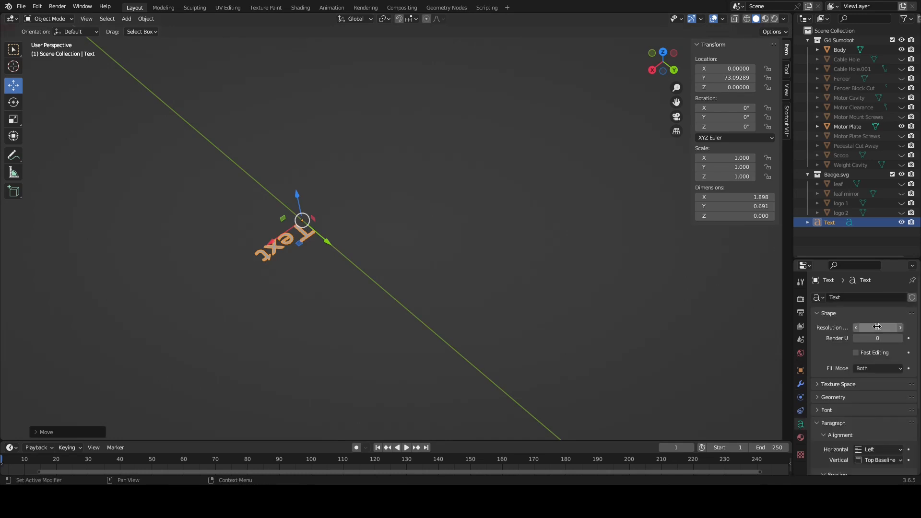
pyautogui.scroll(-2, 890, 365)
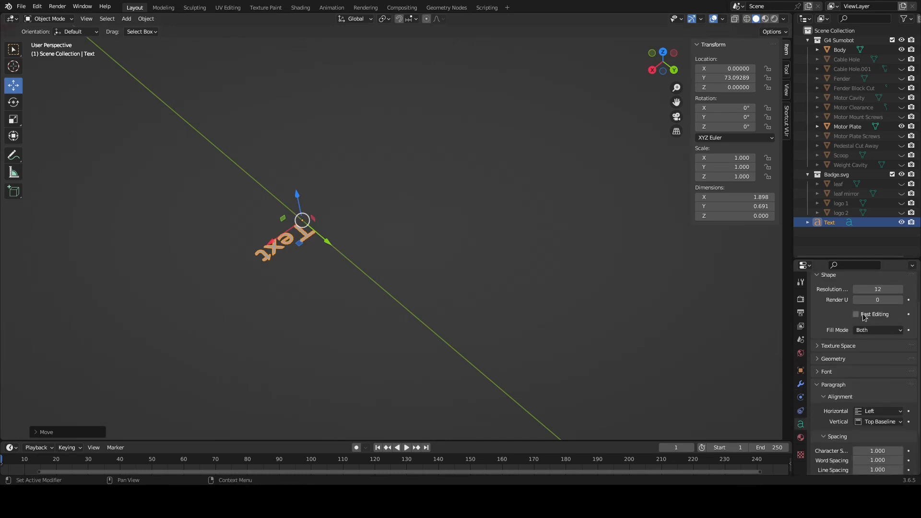
pyautogui.click(818, 373)
pyautogui.scroll(-4, 845, 374)
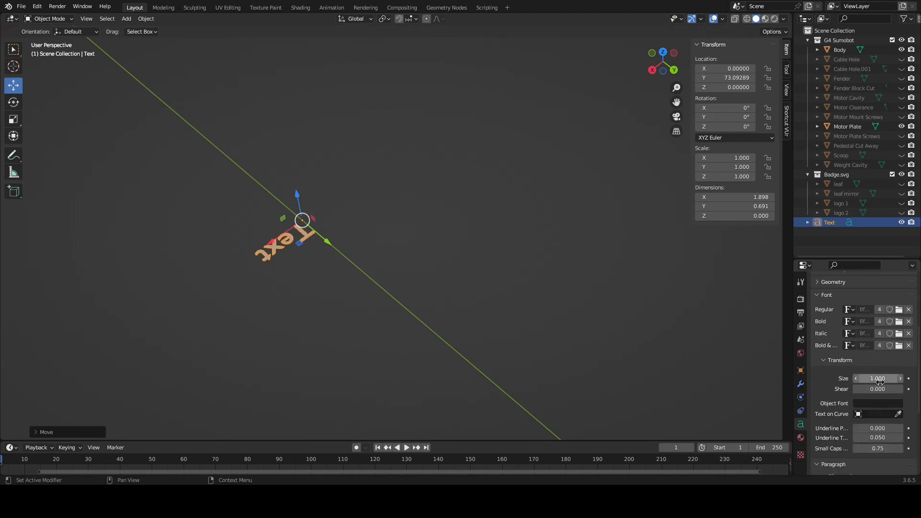
pyautogui.moveTo(877, 379); pyautogui.dragTo(917, 378)
pyautogui.scroll(-6, 310, 307)
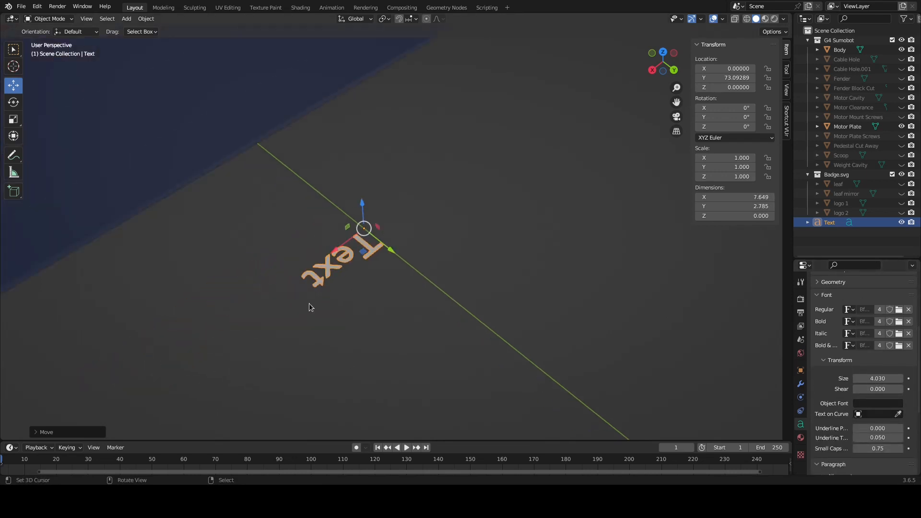
pyautogui.click(878, 379)
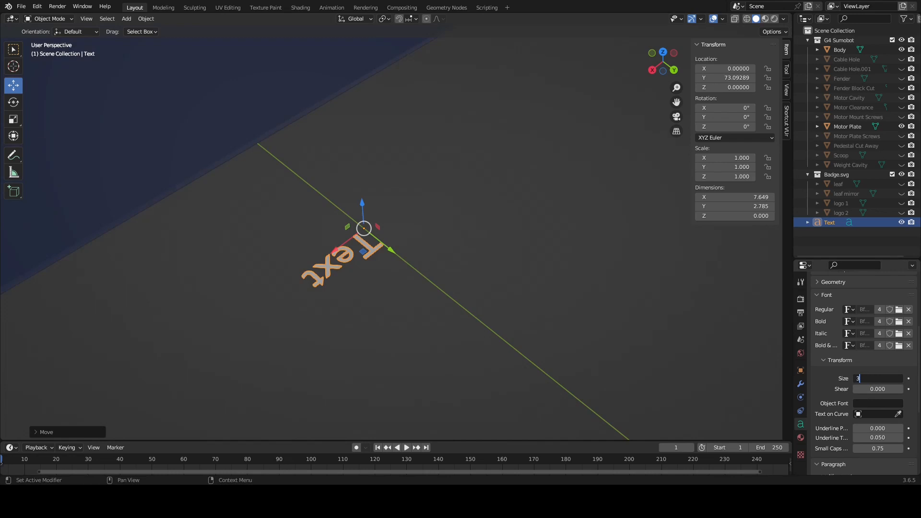
pyautogui.write('30')
pyautogui.press('Return')
# Replace the text object's default wording with "Donnybrook" and return to Object Mode
pyautogui.scroll(-5, 440, 319)
pyautogui.moveTo(356, 282); pyautogui.dragTo(286, 237, button='middle')
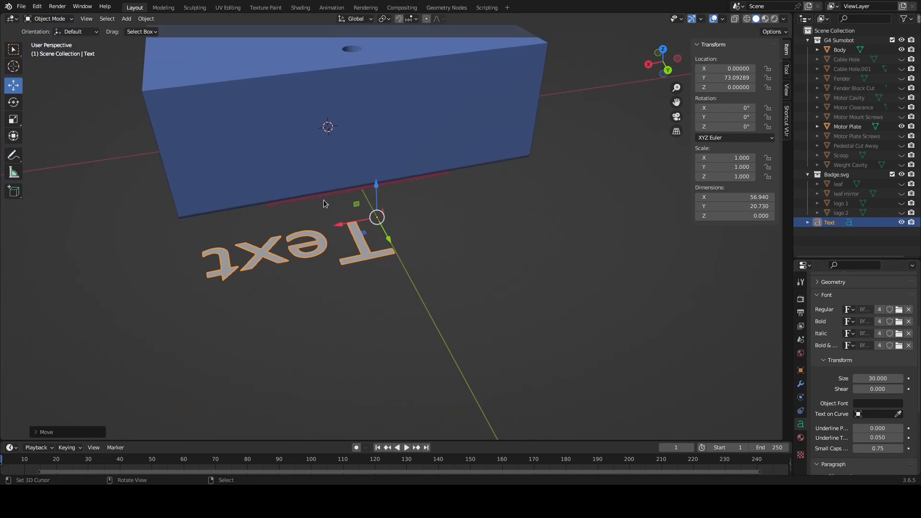
pyautogui.press('Tab')
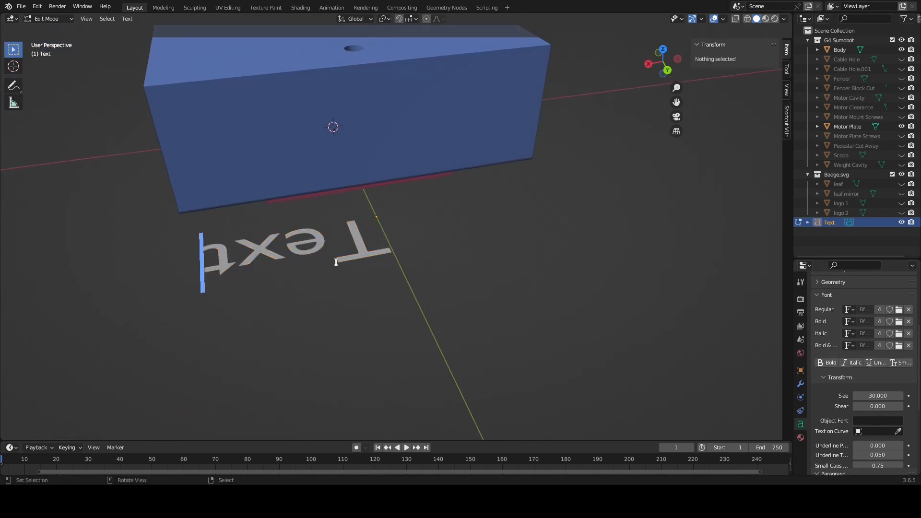
pyautogui.press('BackSpace')
pyautogui.press('BackSpace')
pyautogui.press('BackSpace')
pyautogui.press('BackSpace')
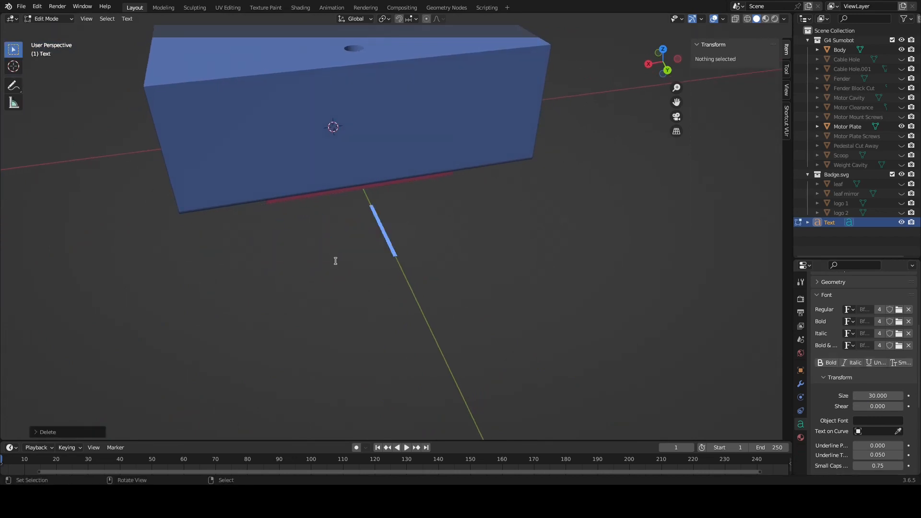
pyautogui.write('Donn')
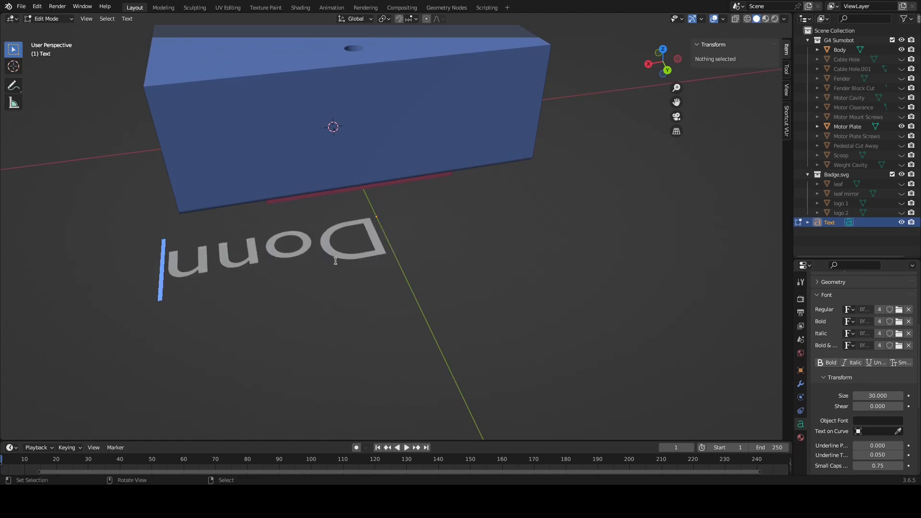
pyautogui.write('ybr')
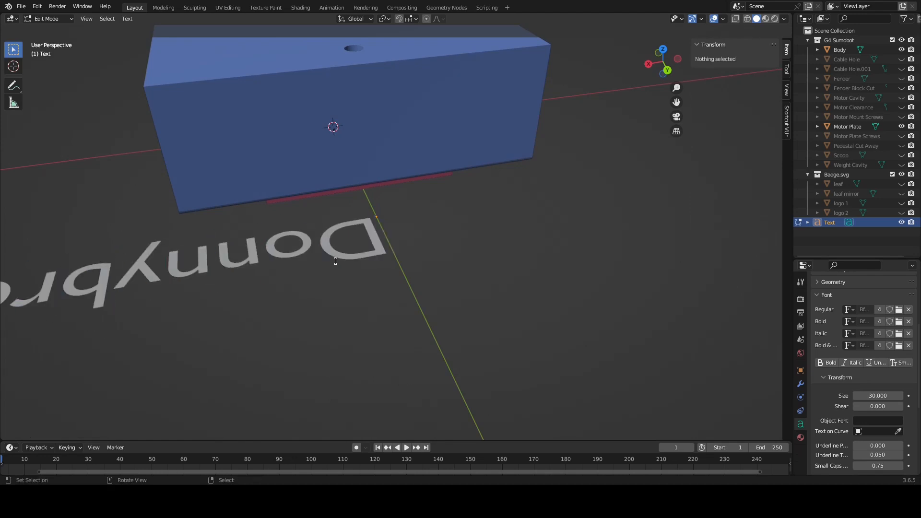
pyautogui.press('Tab')
# Move the Donnybrook text along X to about -79.62 and reduce its font size to 20
pyautogui.scroll(-1, 294, 261)
pyautogui.moveTo(347, 226); pyautogui.dragTo(538, 190)
pyautogui.click(885, 379)
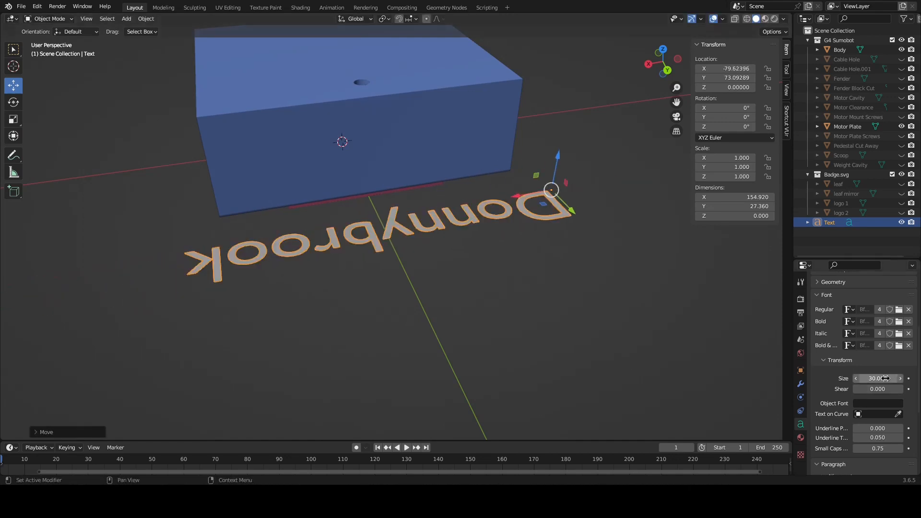
pyautogui.write('20')
pyautogui.press('Return')
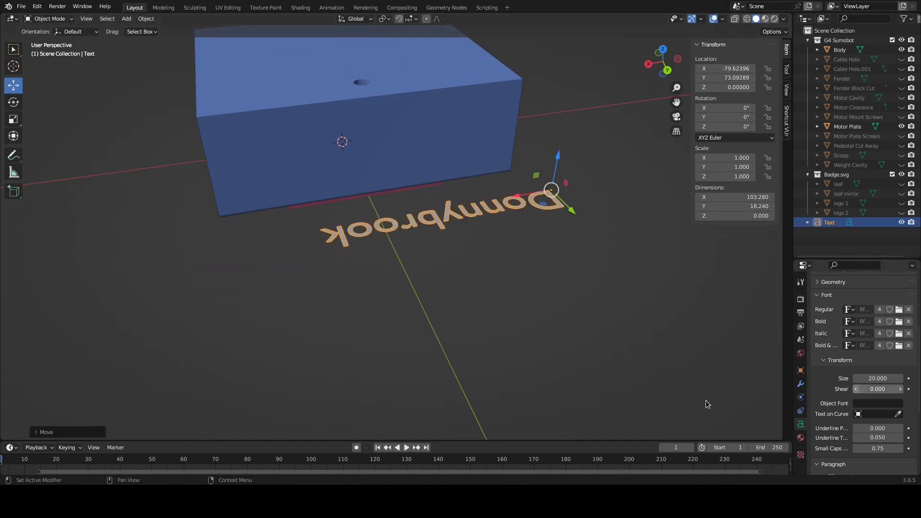
# Stand the Donnybrook text upright by setting its X rotation to 90°
pyautogui.scroll(2, 468, 224)
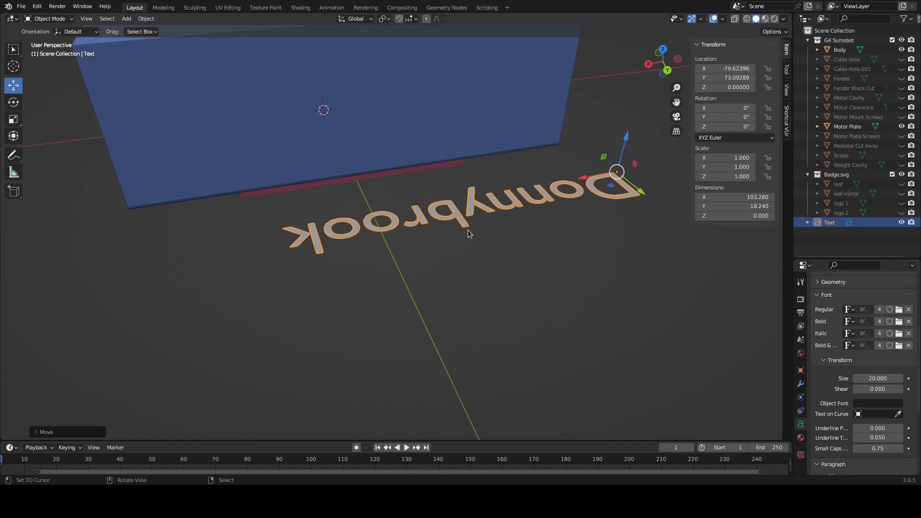
pyautogui.press('KP_1')
pyautogui.press('KP_3')
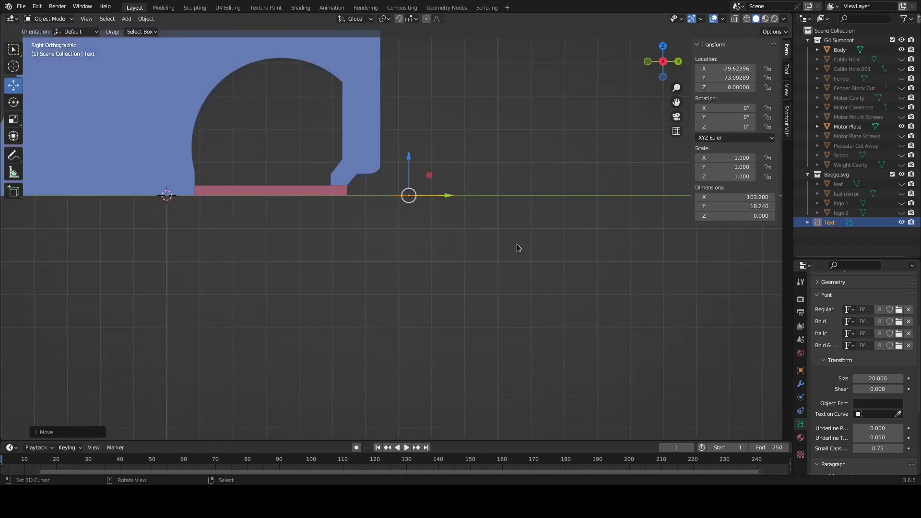
pyautogui.click(13, 101)
pyautogui.moveTo(440, 174); pyautogui.dragTo(411, 148)
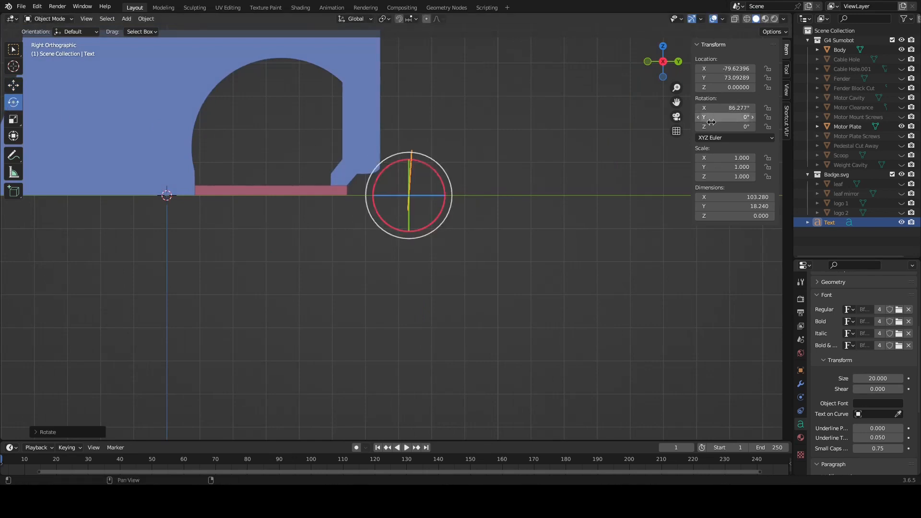
pyautogui.doubleClick(739, 108)
pyautogui.write('90')
pyautogui.press('Return')
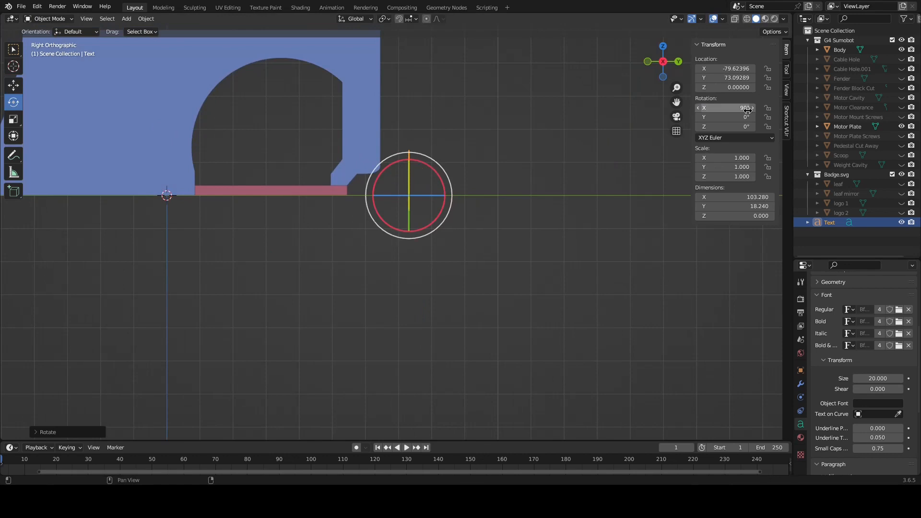
# Turn the Donnybrook text around by setting its Z rotation to -180°
pyautogui.moveTo(502, 160)
pyautogui.mouseDown(button='middle')
pyautogui.moveTo(482, 161)
pyautogui.moveTo(497, 177)
pyautogui.mouseUp(button='middle')
pyautogui.press('KP_1')
pyautogui.press('KP_3')
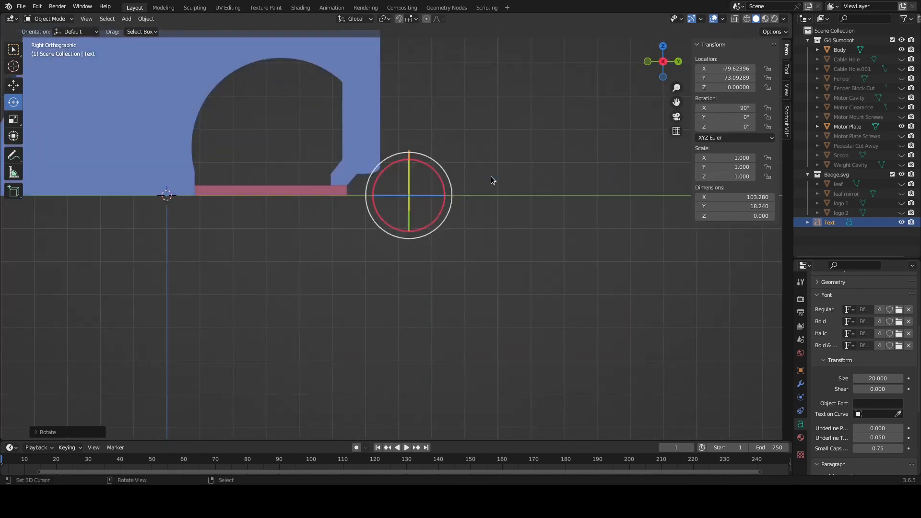
pyautogui.moveTo(441, 199); pyautogui.dragTo(389, 201)
pyautogui.doubleClick(746, 128)
pyautogui.write('-180')
pyautogui.press('Return')
# Position the text over the Body's back wall, at about X 50.66 and Z 25.39, using the back orthographic view
pyautogui.moveTo(393, 225); pyautogui.dragTo(342, 215, button='middle')
pyautogui.scroll(-4, 342, 216)
pyautogui.moveTo(396, 177); pyautogui.dragTo(367, 173, button='middle')
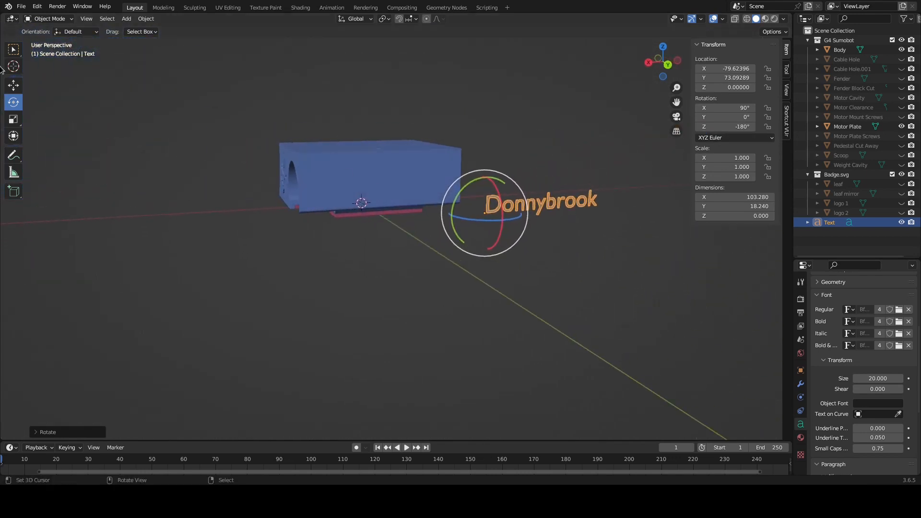
pyautogui.click(20, 87)
pyautogui.moveTo(459, 216); pyautogui.dragTo(293, 222)
pyautogui.press('KP_3')
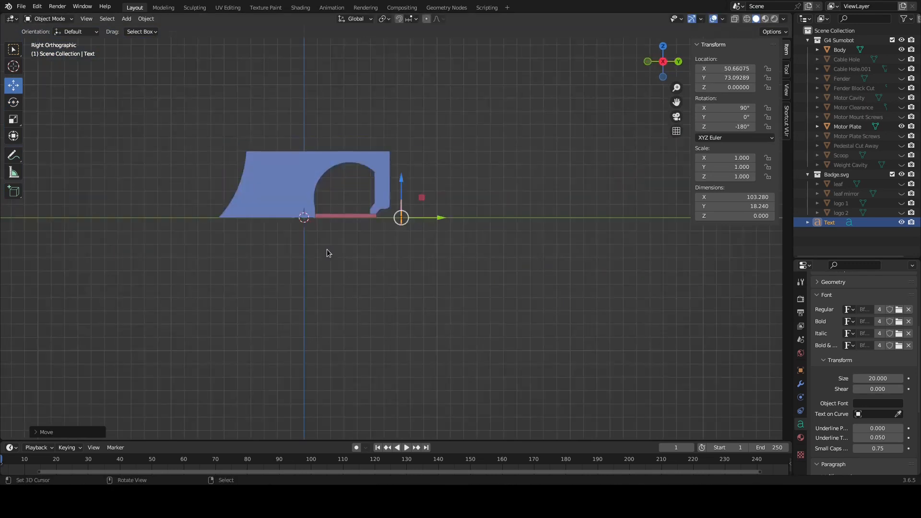
pyautogui.press('KP_1')
pyautogui.press('ctrl+KP_1')
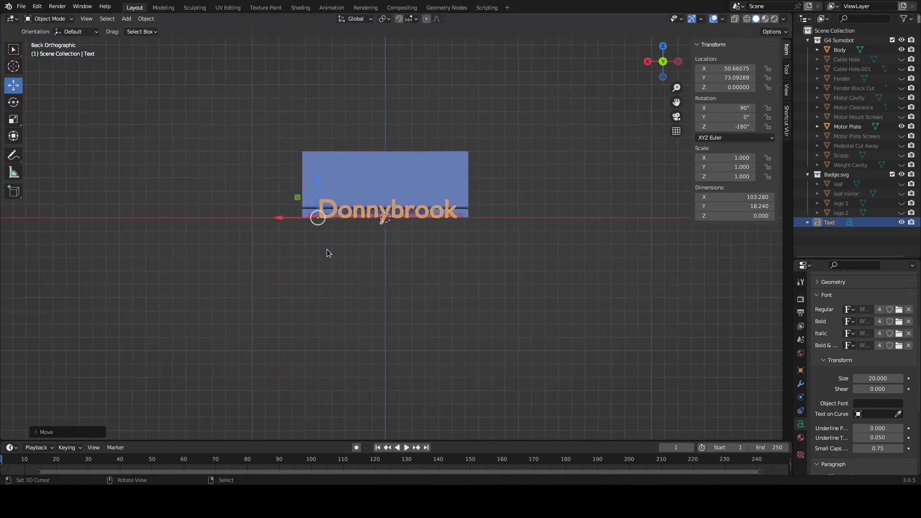
pyautogui.scroll(4, 361, 236)
pyautogui.moveTo(237, 160); pyautogui.dragTo(237, 91)
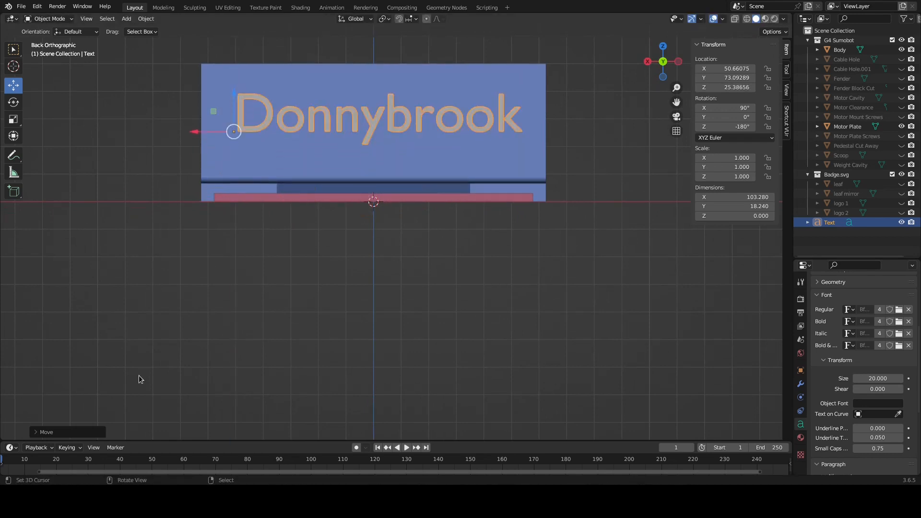
# Convert the Donnybrook text object to a mesh
pyautogui.click(491, 138)
pyautogui.keyDown('shift'); pyautogui.moveTo(455, 142); pyautogui.dragTo(442, 235, button='middle'); pyautogui.keyUp('shift')
pyautogui.moveTo(242, 192); pyautogui.dragTo(311, 237, button='middle')
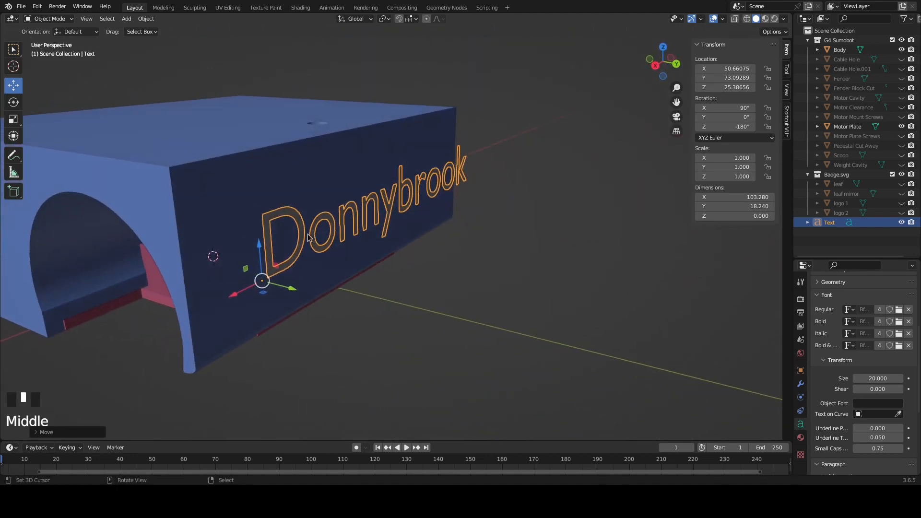
pyautogui.click(146, 18)
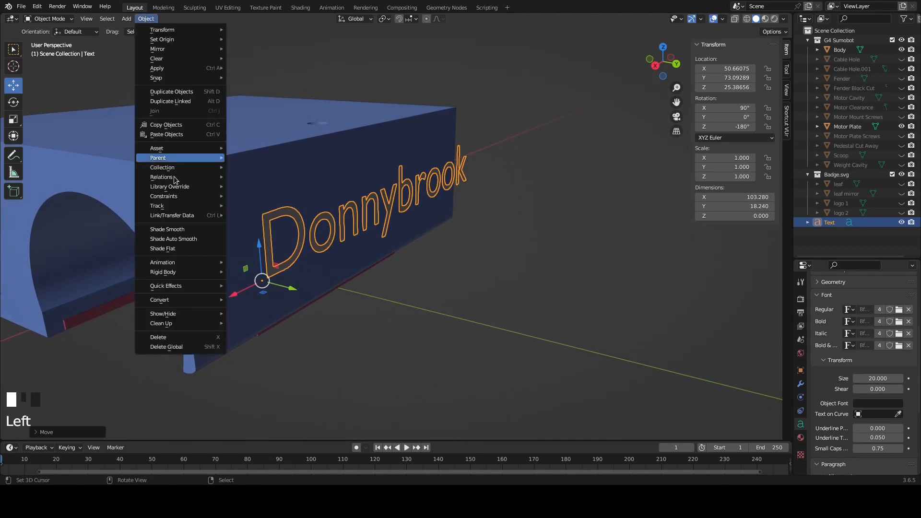
pyautogui.moveTo(168, 301)
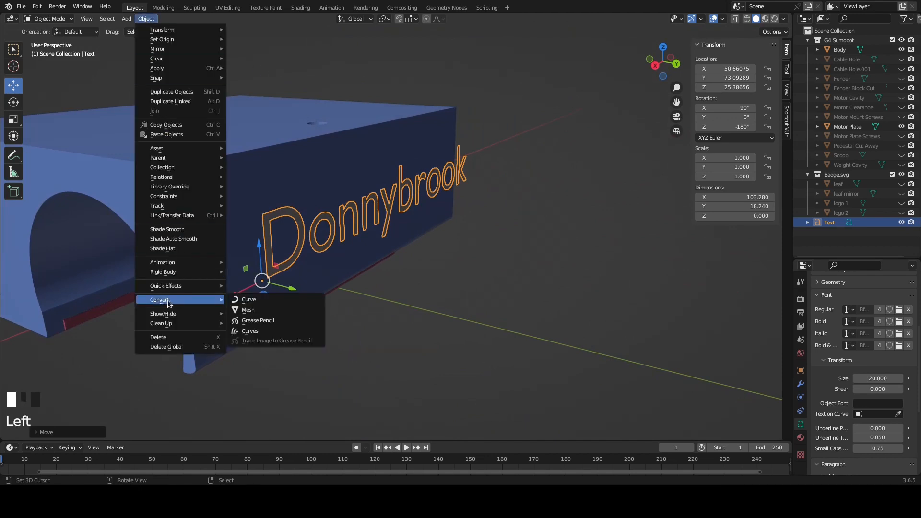
pyautogui.click(248, 310)
# Merge all of the Donnybrook mesh's vertices by distance in Edit Mode and return to Object Mode
pyautogui.moveTo(387, 238); pyautogui.dragTo(344, 238, button='middle')
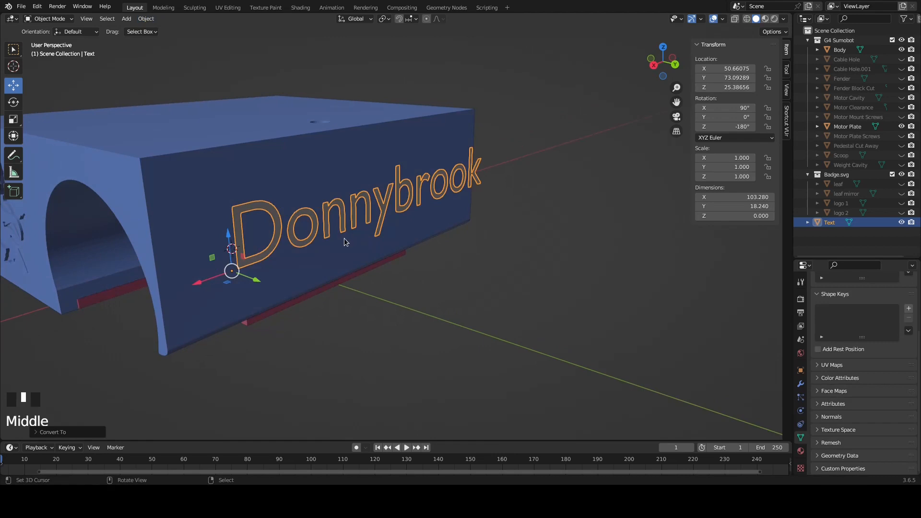
pyautogui.press('Tab')
pyautogui.moveTo(341, 232); pyautogui.dragTo(324, 235, button='middle')
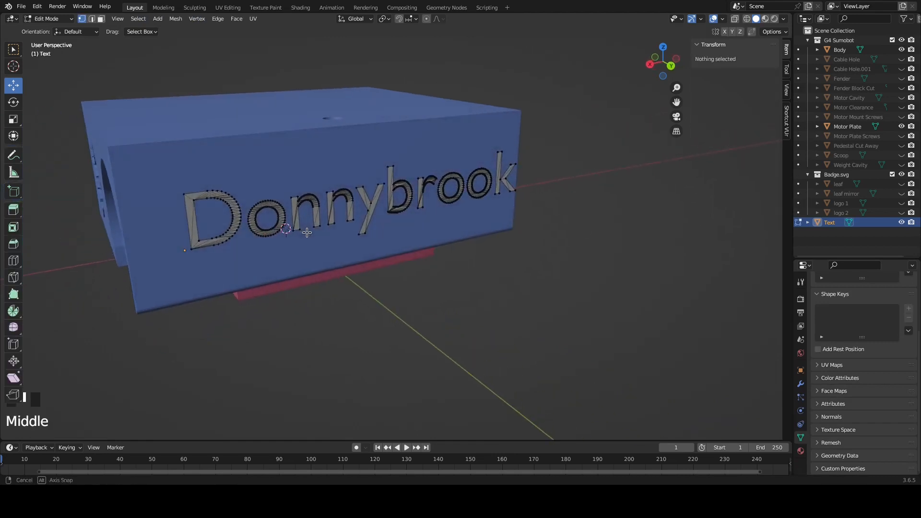
pyautogui.moveTo(384, 219); pyautogui.dragTo(367, 214, button='middle')
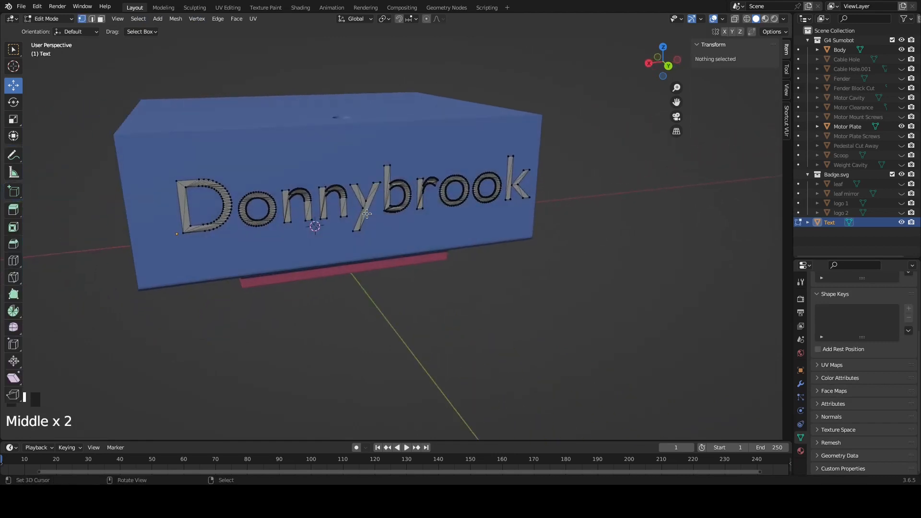
pyautogui.press('a')
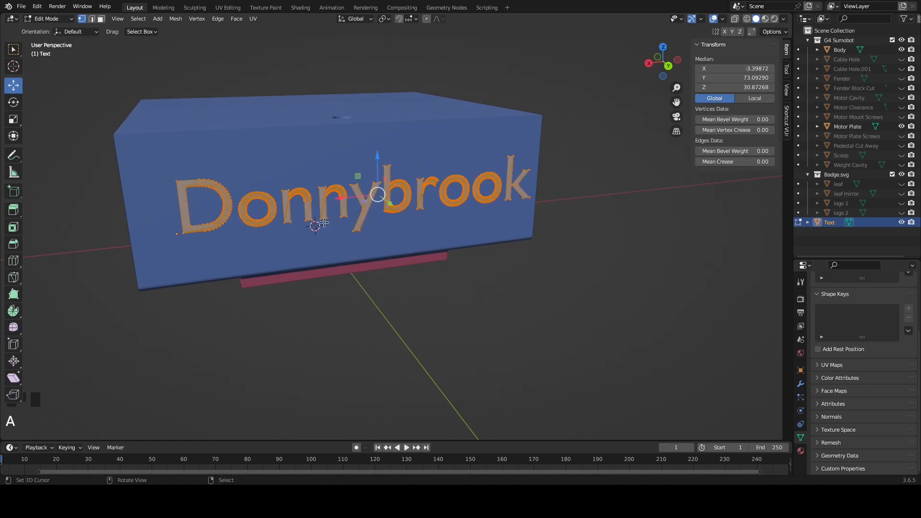
pyautogui.click(175, 19)
pyautogui.moveTo(200, 247)
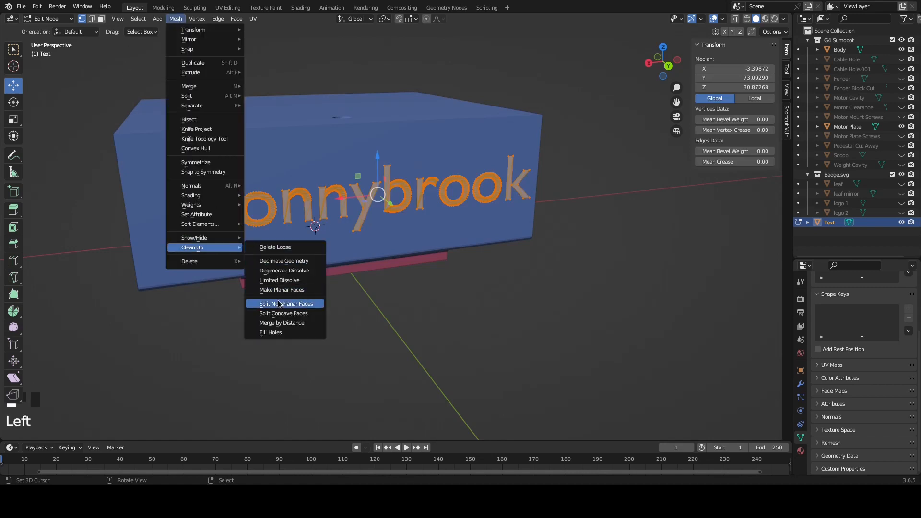
pyautogui.click(292, 323)
pyautogui.moveTo(464, 409)
pyautogui.mouseDown(button='middle')
pyautogui.moveTo(454, 405)
pyautogui.moveTo(464, 413)
pyautogui.mouseUp(button='middle')
pyautogui.press('Tab')
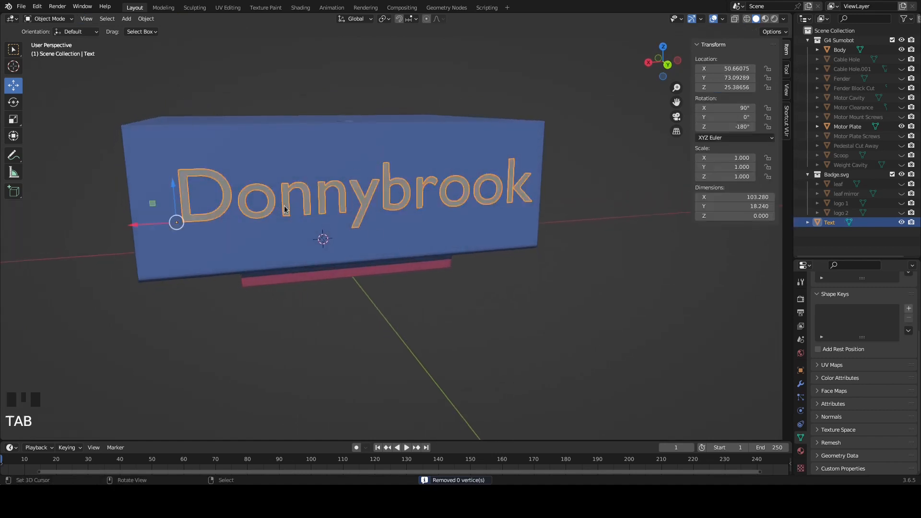
# Extrude the whole Donnybrook mesh outward by about 4.43 in Edit Mode
pyautogui.moveTo(294, 214); pyautogui.dragTo(325, 224, button='middle')
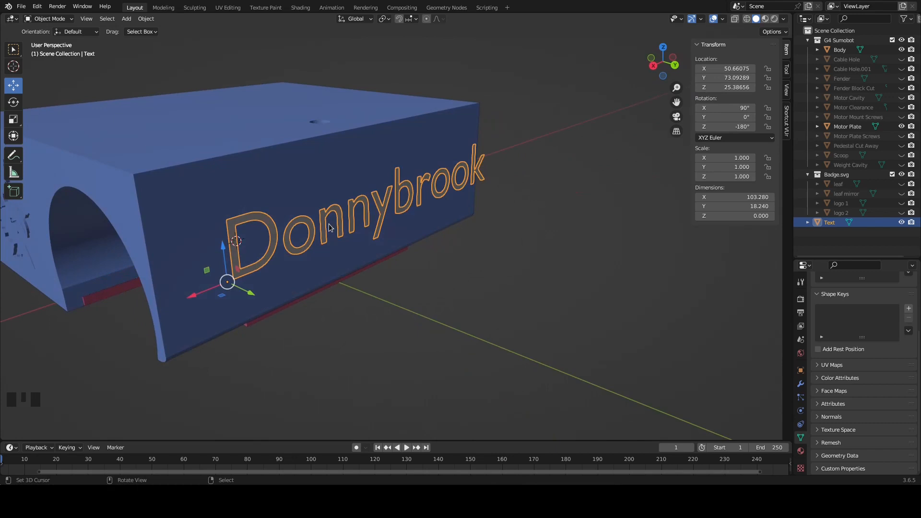
pyautogui.press('Tab')
pyautogui.press('e')
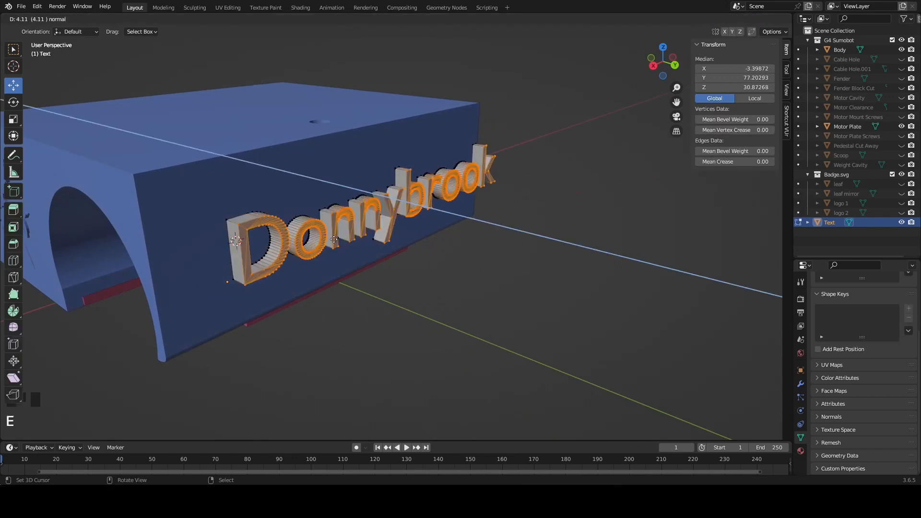
pyautogui.click(333, 243)
pyautogui.moveTo(334, 243); pyautogui.dragTo(370, 239, button='middle')
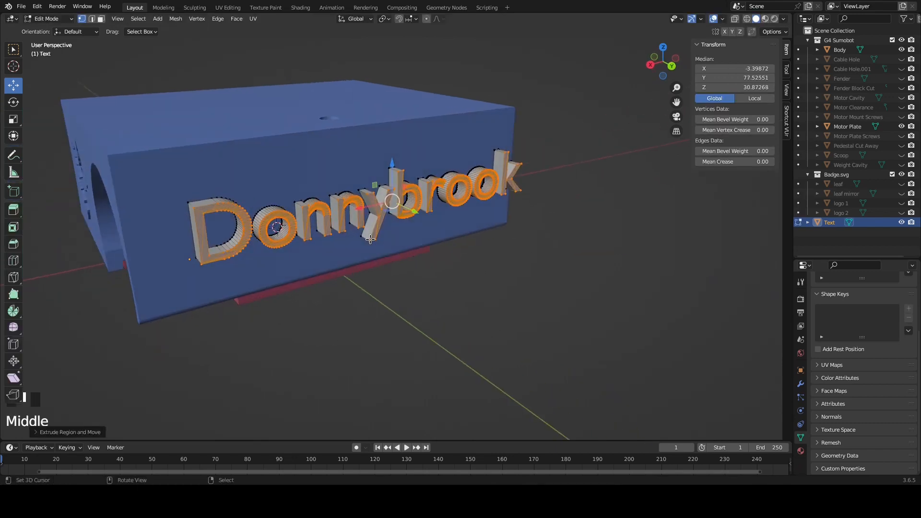
# Move the extruded Donnybrook text to about Y 63.62 so it overlaps the Body's back wall, using the right view and wireframe
pyautogui.press('KP_3')
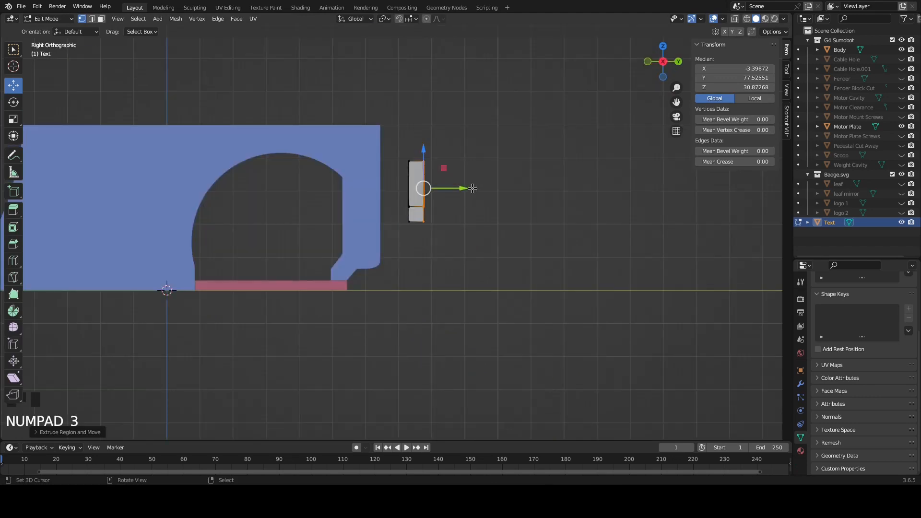
pyautogui.scroll(2, 485, 205)
pyautogui.scroll(1, 486, 205)
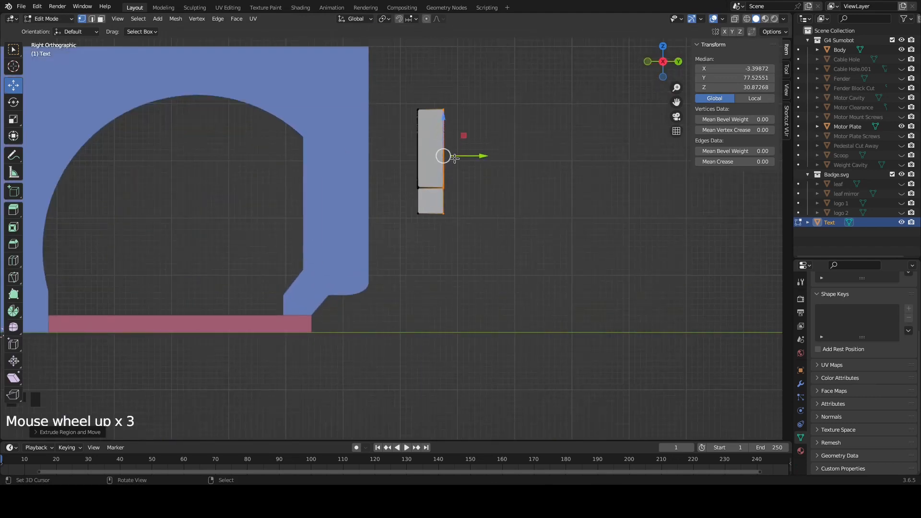
pyautogui.press('Tab')
pyautogui.moveTo(464, 191); pyautogui.dragTo(411, 194)
pyautogui.hotkey('shift', 'z')
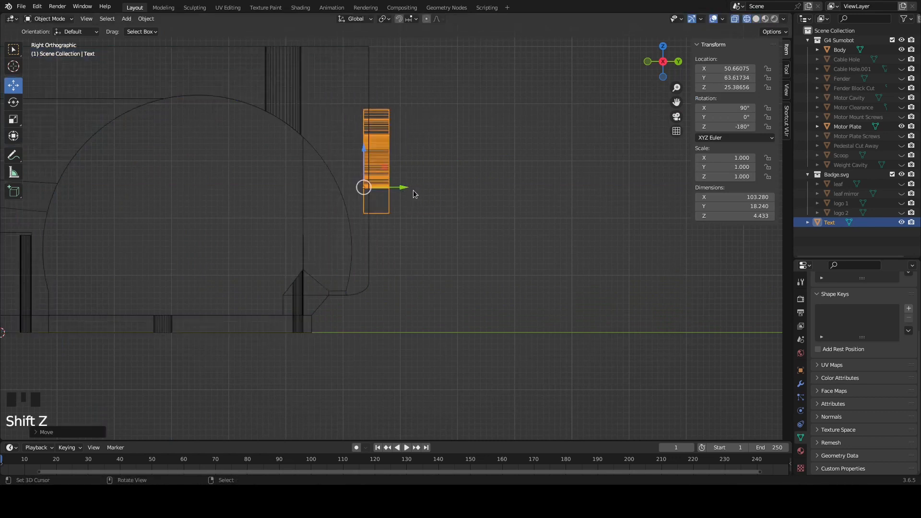
pyautogui.scroll(3, 412, 192)
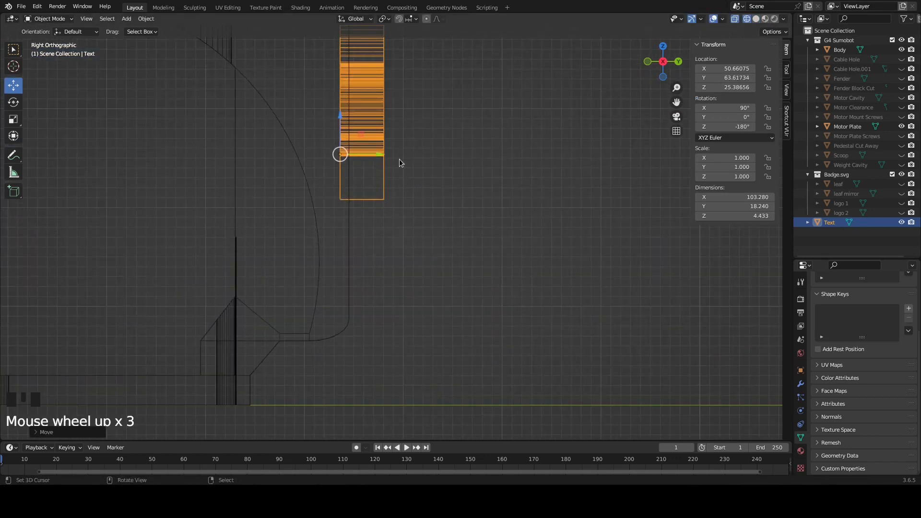
pyautogui.moveTo(415, 159); pyautogui.dragTo(365, 171, button='middle')
pyautogui.scroll(-7, 365, 173)
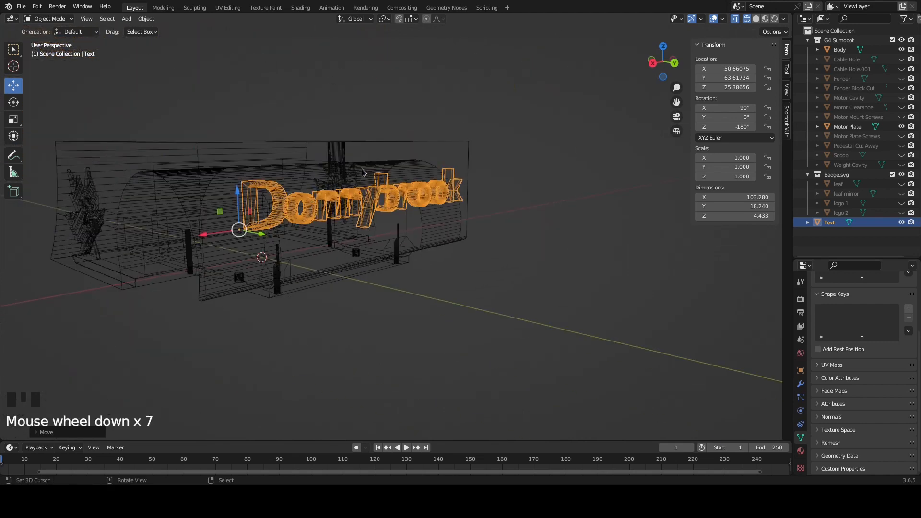
pyautogui.press('Tab')
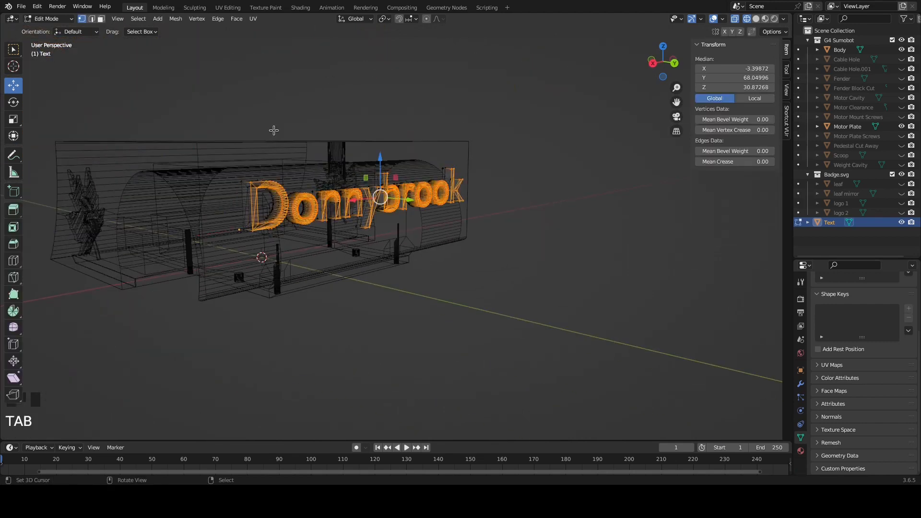
pyautogui.press('Tab')
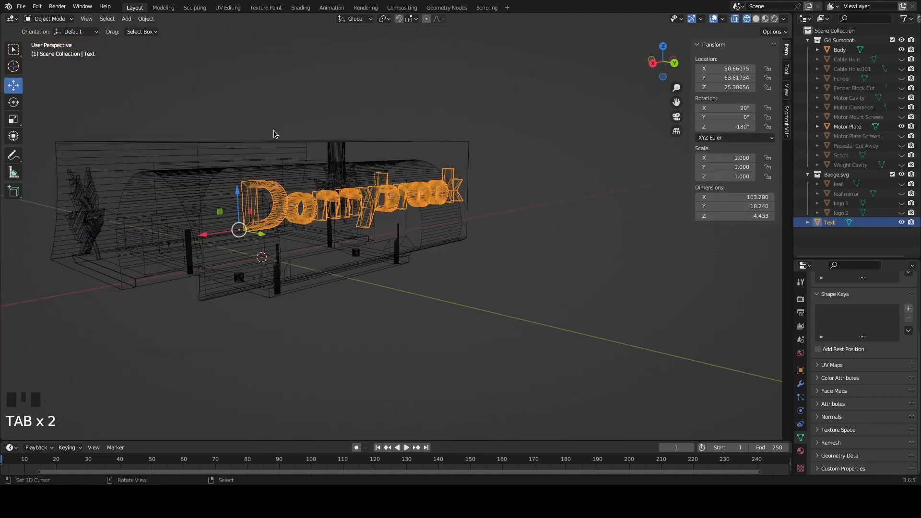
pyautogui.moveTo(451, 93)
pyautogui.mouseDown(button='middle')
pyautogui.moveTo(427, 125)
pyautogui.moveTo(444, 130)
pyautogui.moveTo(425, 159)
pyautogui.mouseUp(button='middle')
pyautogui.hotkey('shift', 'z')
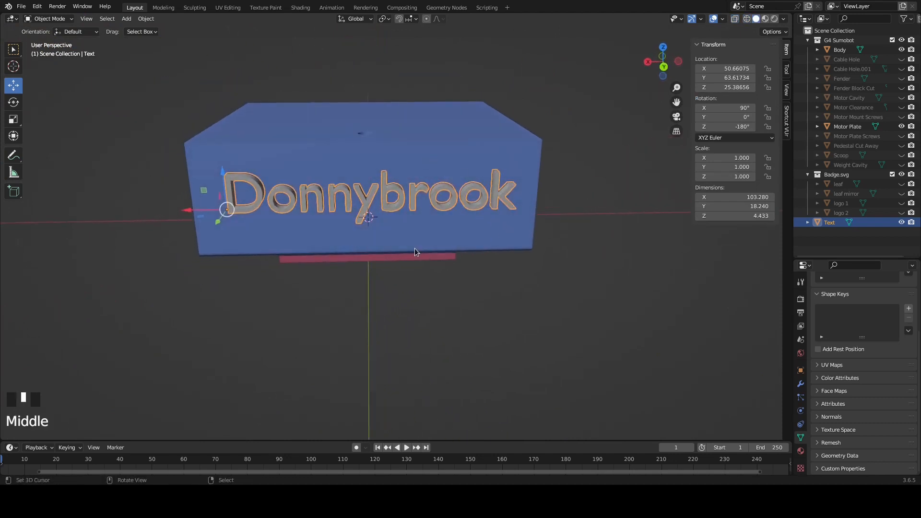
# Centre the Donnybrook text horizontally on the Body's back wall by moving it to about X 53.80 in the back view
pyautogui.press('KP_3')
pyautogui.press('KP_1')
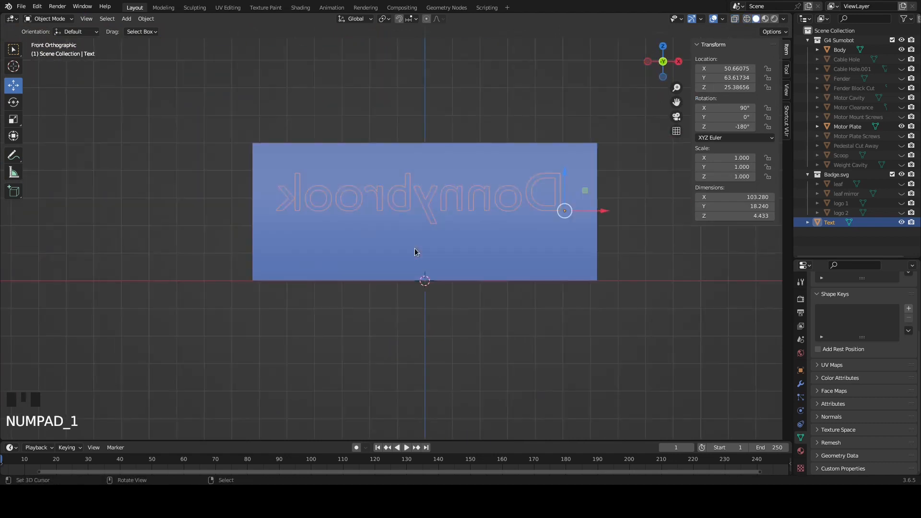
pyautogui.press('KP_9')
pyautogui.scroll(2, 430, 249)
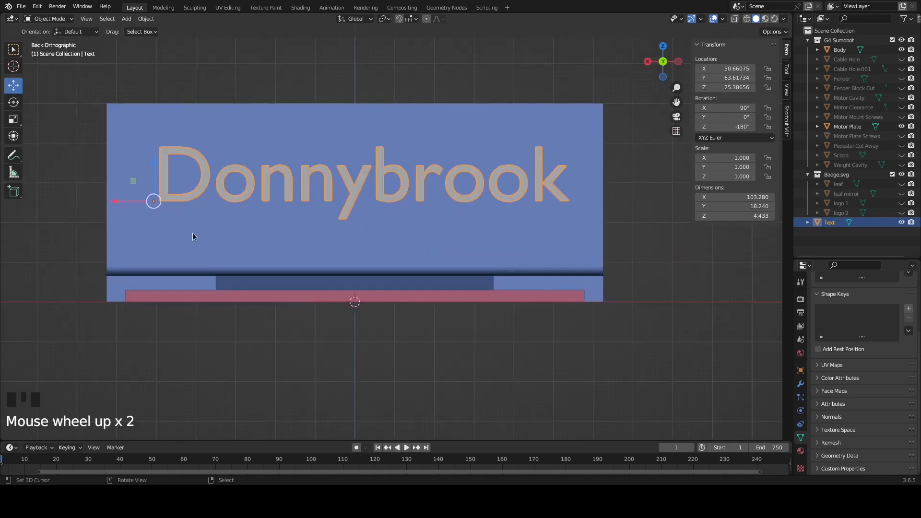
pyautogui.moveTo(121, 202); pyautogui.dragTo(108, 202)
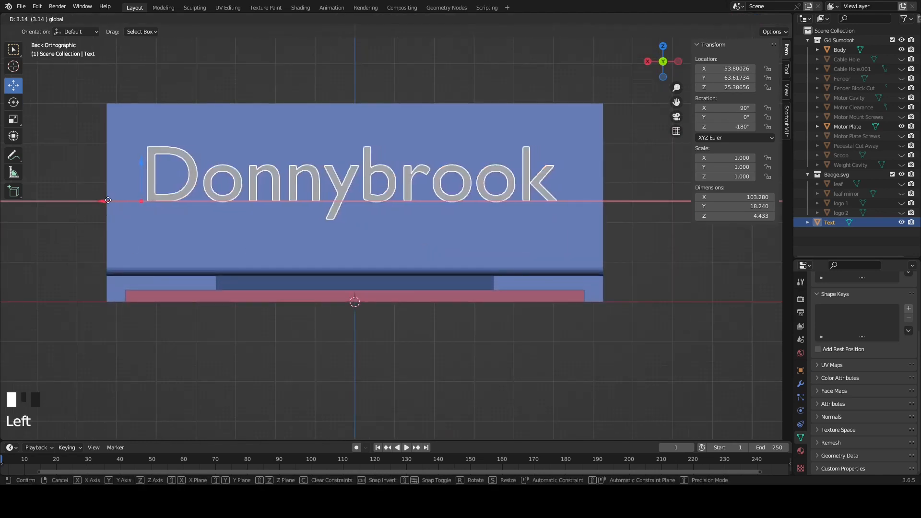
pyautogui.moveTo(199, 203); pyautogui.dragTo(382, 155, button='middle')
pyautogui.scroll(-1, 356, 199)
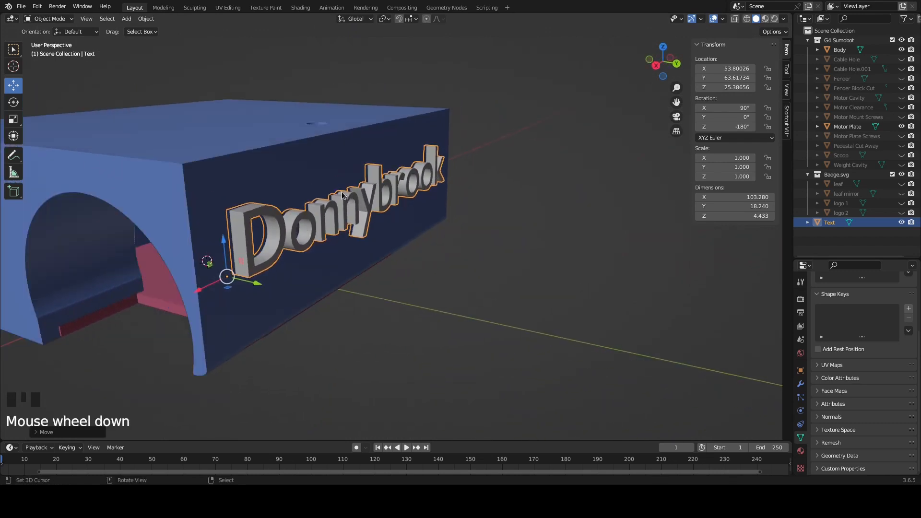
pyautogui.moveTo(371, 197); pyautogui.dragTo(399, 161, button='middle')
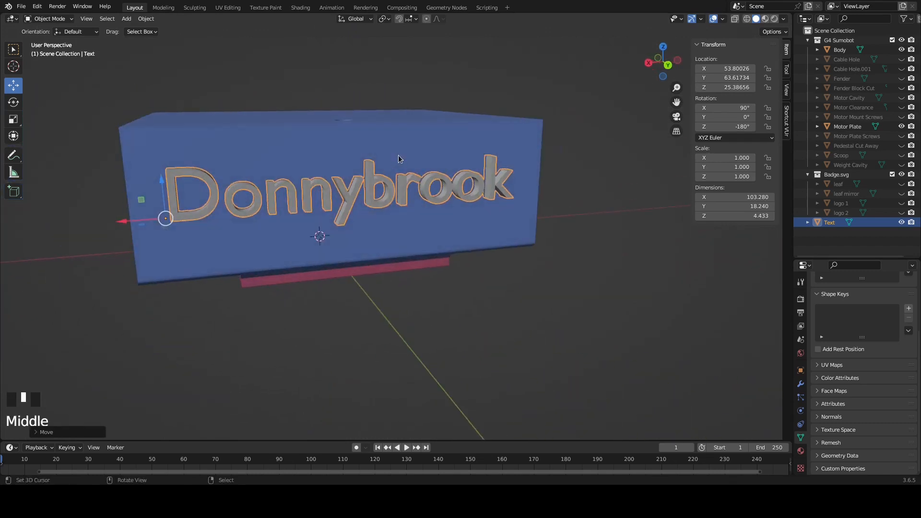
# Add a Boolean Difference modifier to the Body with Text as the operand object
pyautogui.rightClick(399, 161)
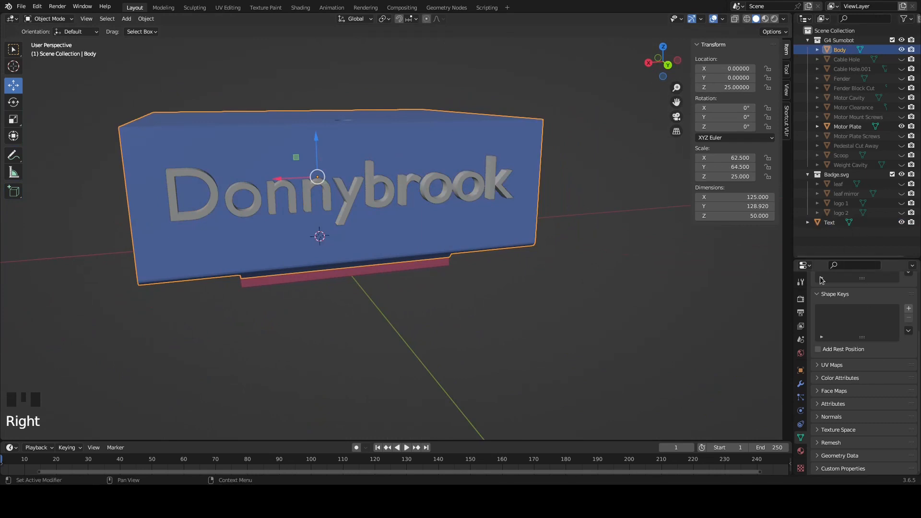
pyautogui.click(801, 385)
pyautogui.click(831, 298)
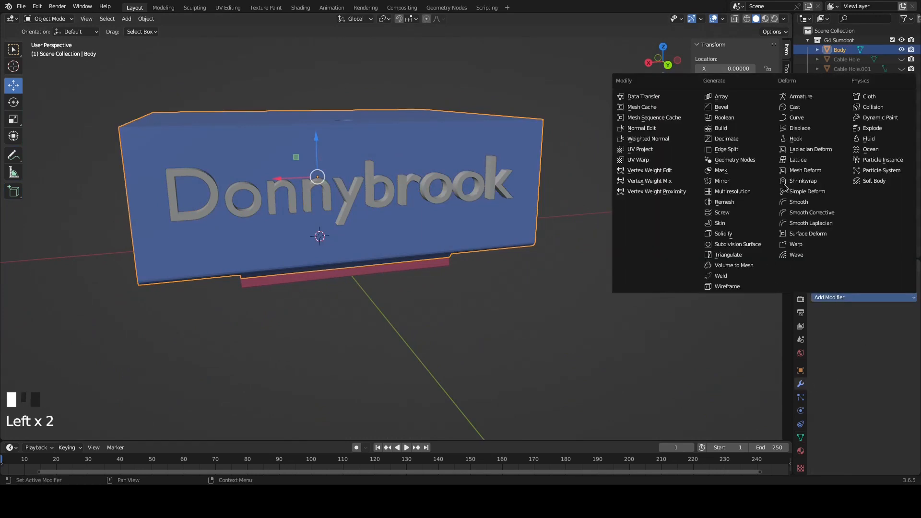
pyautogui.click(726, 118)
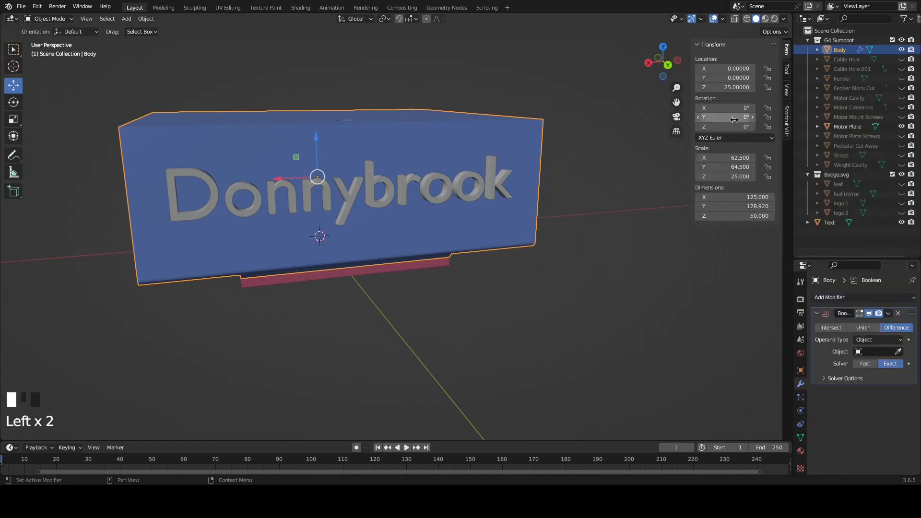
pyautogui.click(881, 351)
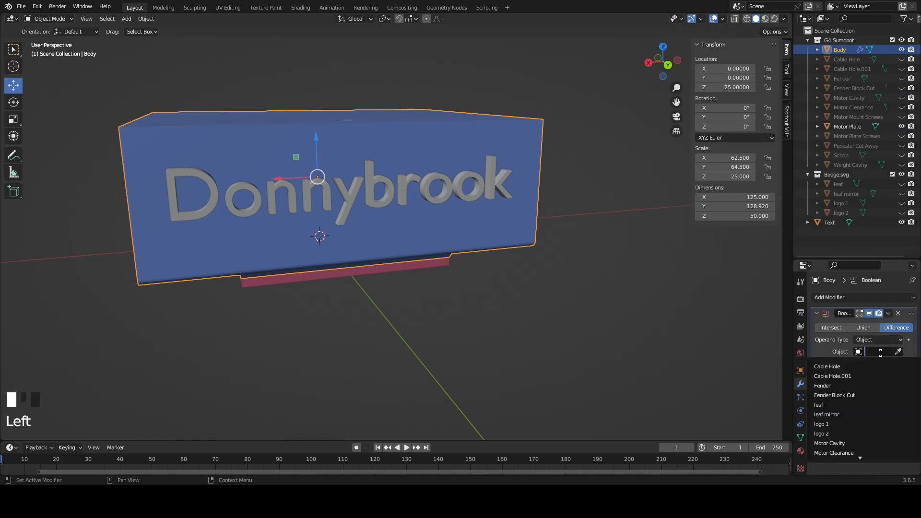
pyautogui.scroll(-12, 857, 414)
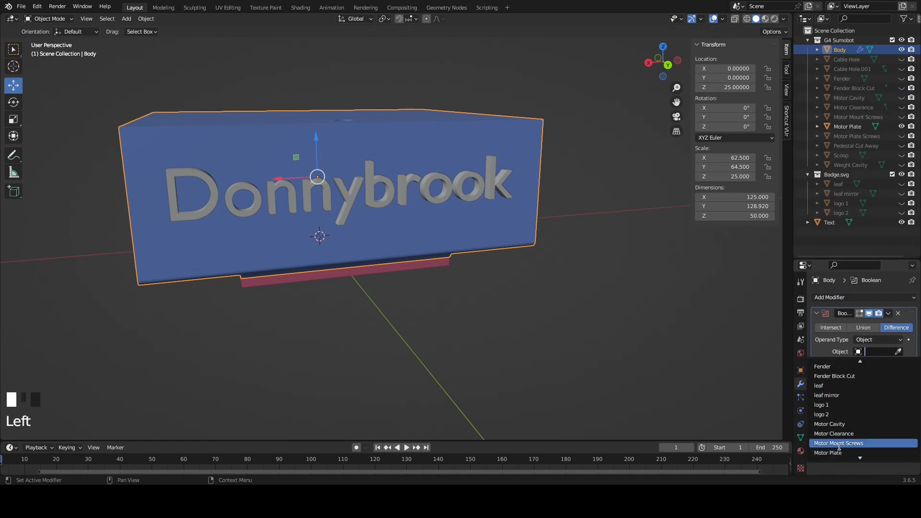
pyautogui.click(837, 443)
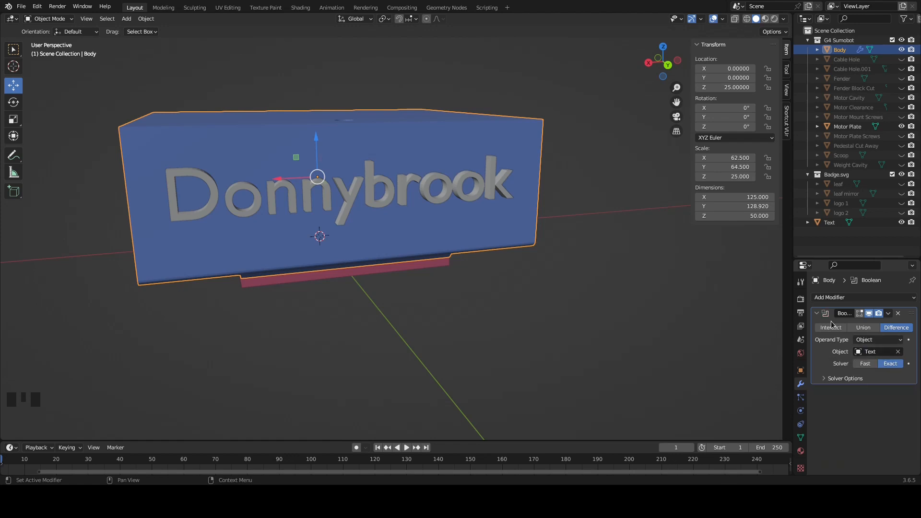
# Switch the Boolean solver to Fast, apply the modifier to the Body and hide the Text object
pyautogui.click(865, 363)
pyautogui.click(889, 315)
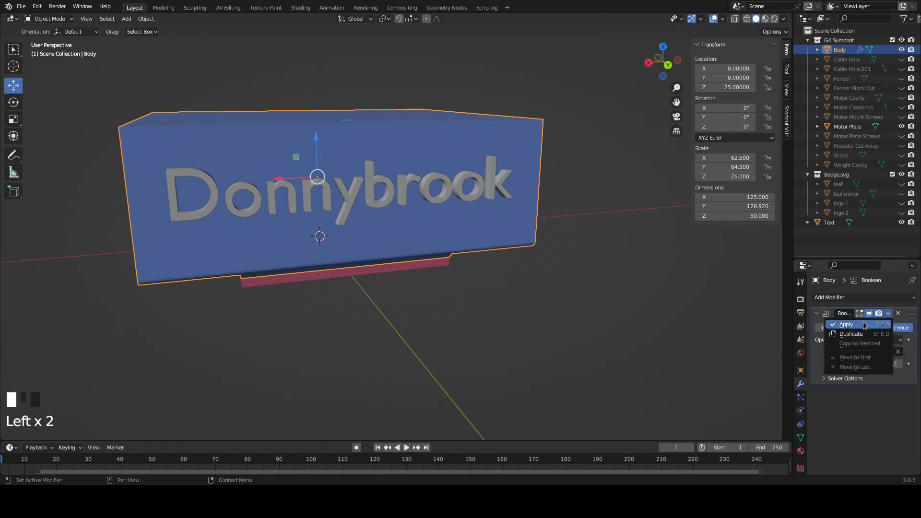
pyautogui.click(867, 323)
pyautogui.click(901, 222)
# Examine the Donnybrook cut in the Body's back wall in Edit Mode
pyautogui.moveTo(420, 230); pyautogui.dragTo(491, 283, button='middle')
pyautogui.press('Tab')
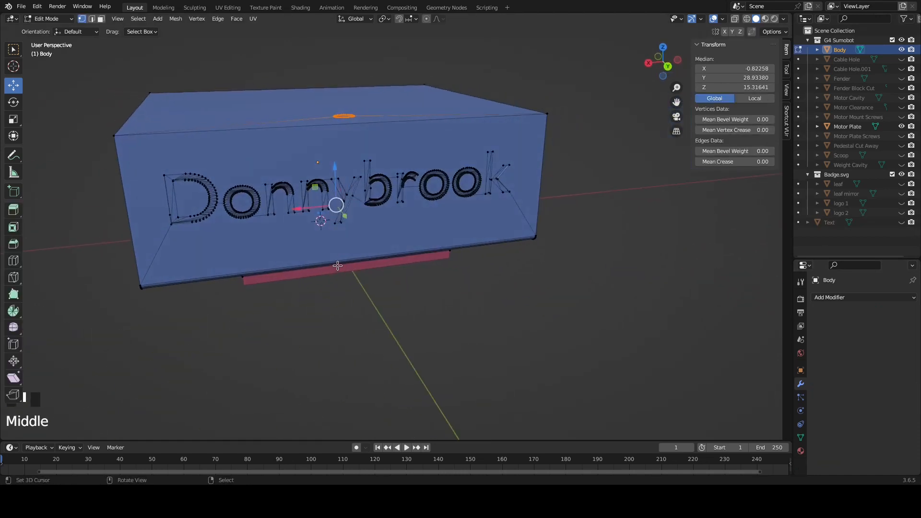
pyautogui.moveTo(411, 221)
pyautogui.mouseDown(button='middle')
pyautogui.moveTo(460, 223)
pyautogui.moveTo(405, 216)
pyautogui.mouseUp(button='middle')
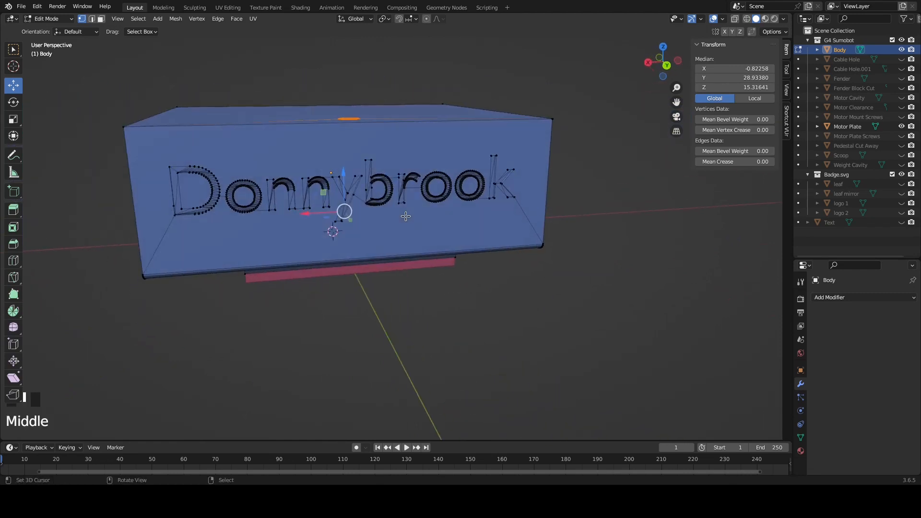
pyautogui.scroll(1, 387, 224)
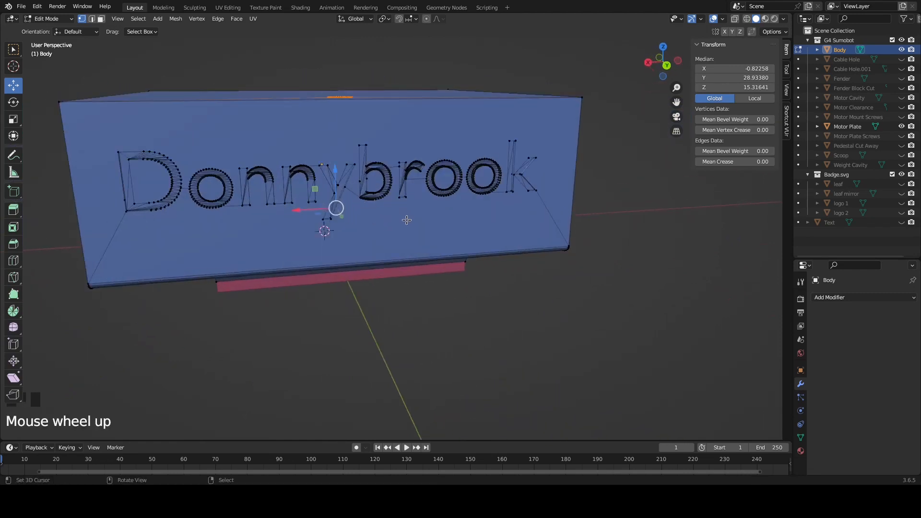
pyautogui.moveTo(387, 204); pyautogui.dragTo(470, 225, button='middle')
# Undo the applied Donnybrook cut and remove the Boolean modifier from the Body
pyautogui.hotkey('ctrl', 'z')
pyautogui.hotkey('ctrl', 'z')
pyautogui.hotkey('ctrl', 'z')
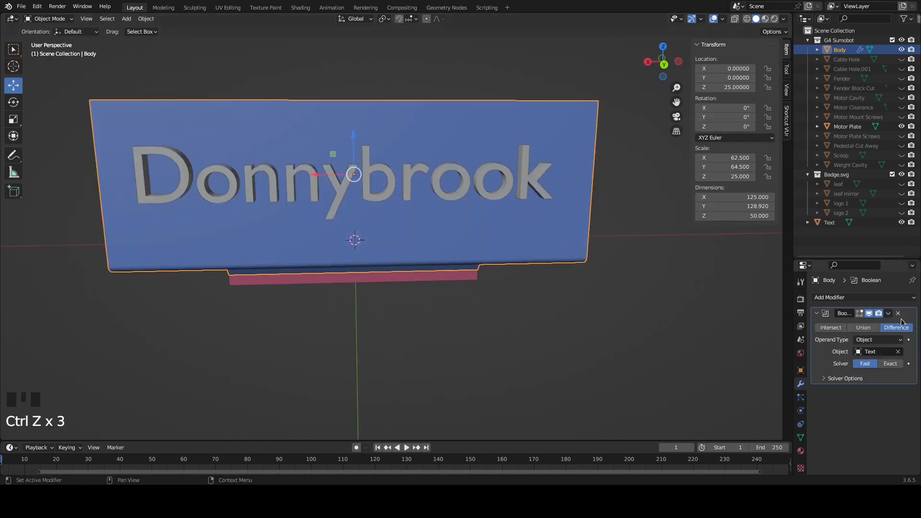
pyautogui.hotkey('ctrl', 'z')
pyautogui.hotkey('ctrl', 'z')
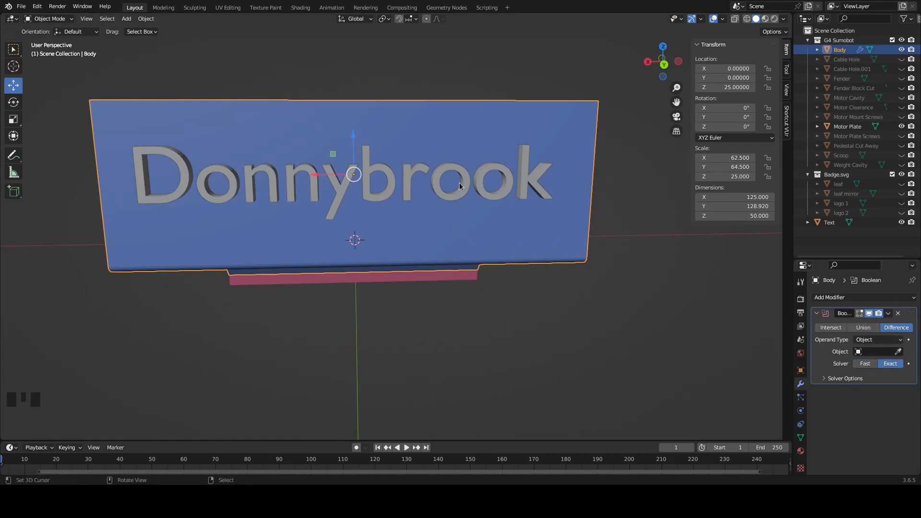
pyautogui.moveTo(459, 182); pyautogui.dragTo(473, 182, button='middle')
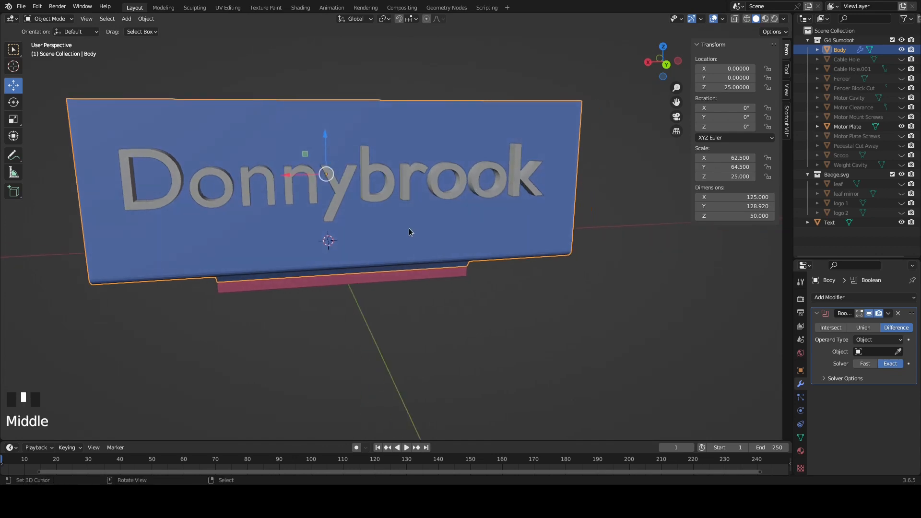
pyautogui.click(898, 313)
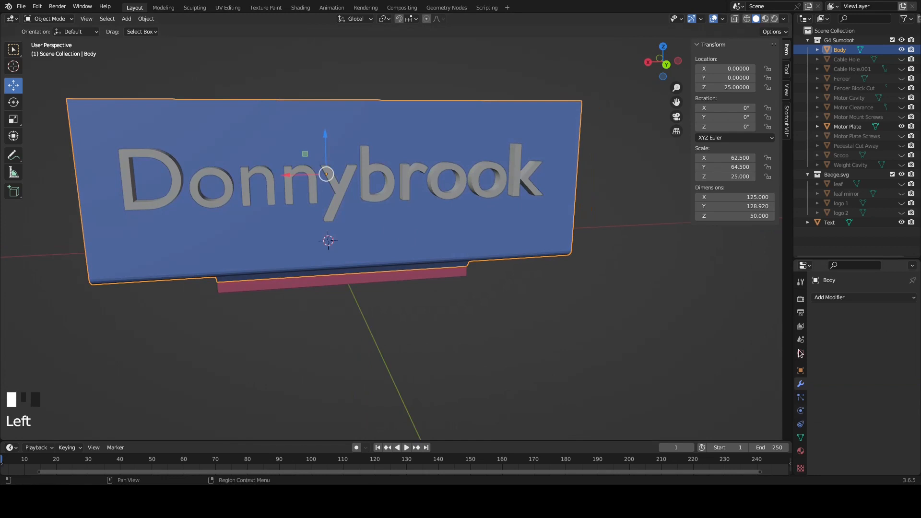
# Undo the edits back past the text's moves, extrusion and mesh conversion to restore Donnybrook as an editable text object
pyautogui.hotkey('ctrl', 'z')
pyautogui.hotkey('ctrl', 'z')
pyautogui.hotkey('ctrl', 'z')
pyautogui.hotkey('ctrl', 'z')
pyautogui.hotkey('ctrl', 'z')
pyautogui.hotkey('ctrl', 'z')
pyautogui.hotkey('ctrl', 'z')
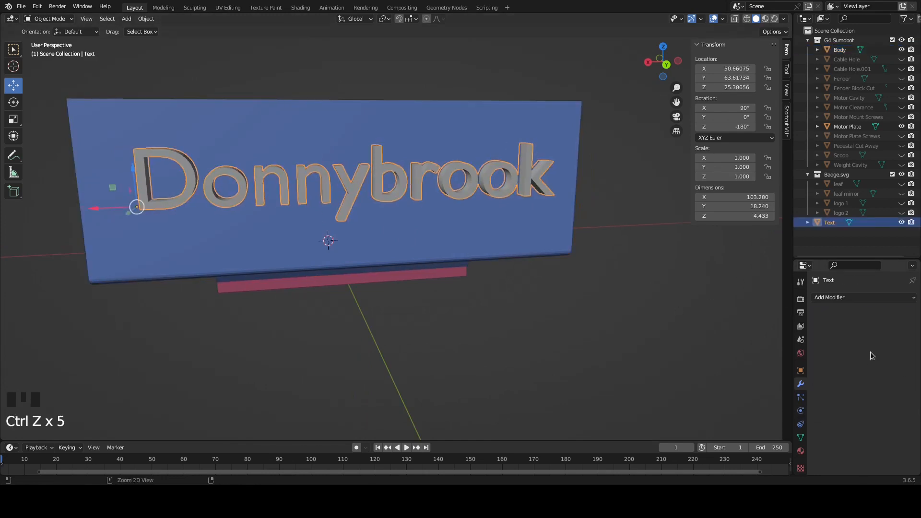
pyautogui.hotkey('ctrl', 'z')
pyautogui.hotkey('ctrl', 'z')
pyautogui.hotkey('ctrl', 'z')
pyautogui.hotkey('ctrl', 'z')
pyautogui.hotkey('ctrl', 'z')
pyautogui.hotkey('ctrl', 'z')
pyautogui.hotkey('ctrl', 'z')
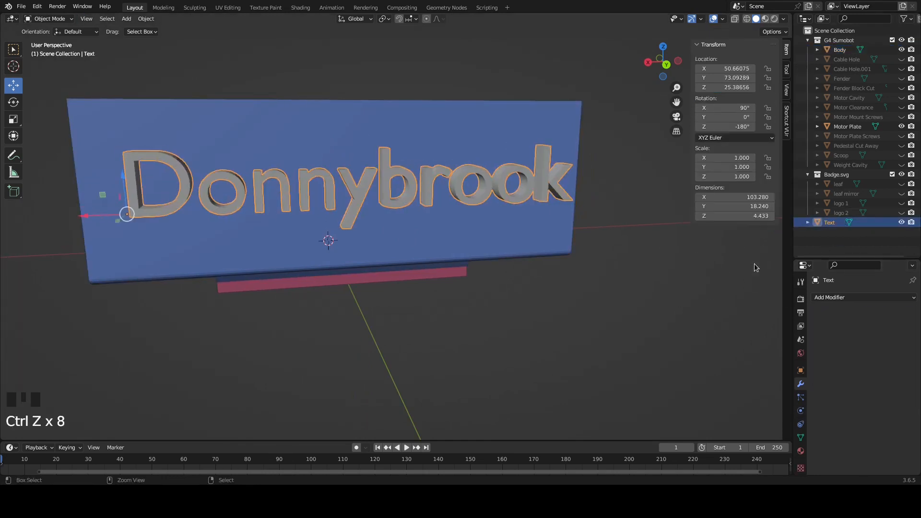
pyautogui.hotkey('ctrl', 'z')
pyautogui.hotkey('ctrl', 'z')
pyautogui.hotkey('ctrl', 'z')
pyautogui.hotkey('ctrl', 'z')
pyautogui.hotkey('ctrl', 'z')
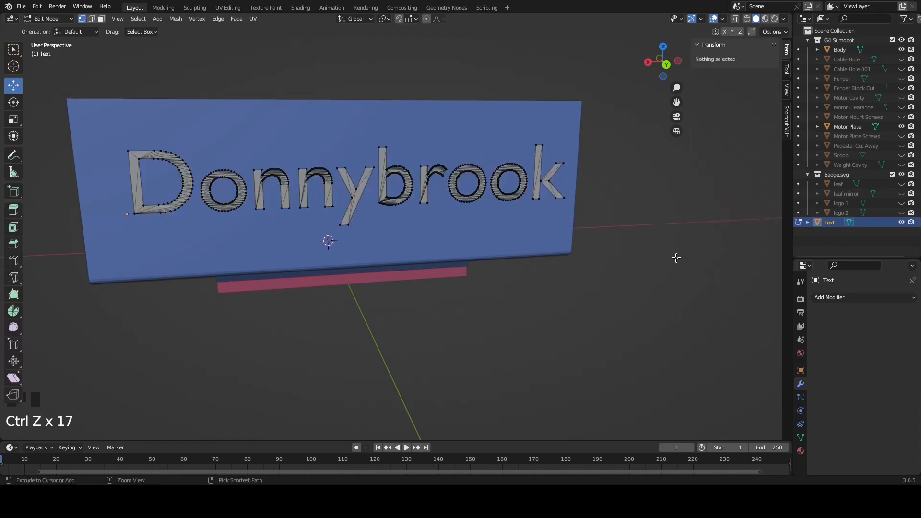
# Start choosing a new Regular font for the Donnybrook text object and show the font files as a list
pyautogui.moveTo(558, 266); pyautogui.dragTo(638, 281, button='middle')
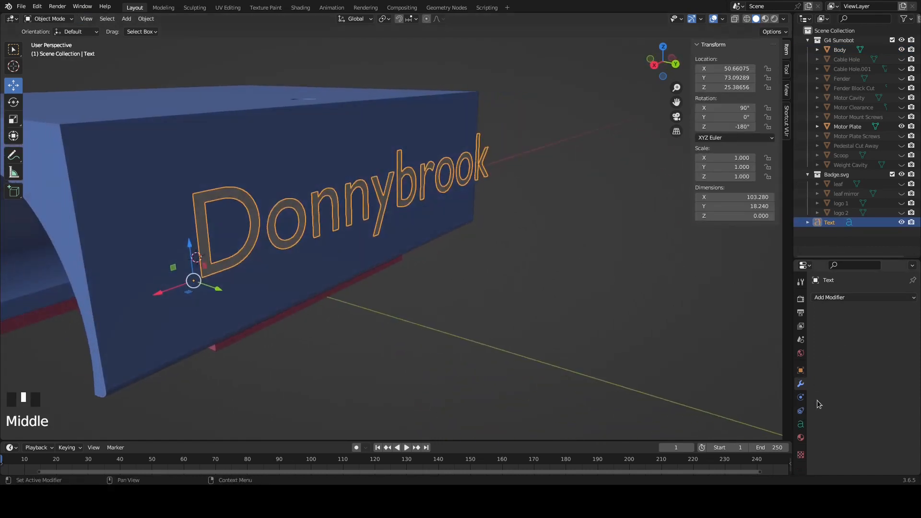
pyautogui.click(801, 424)
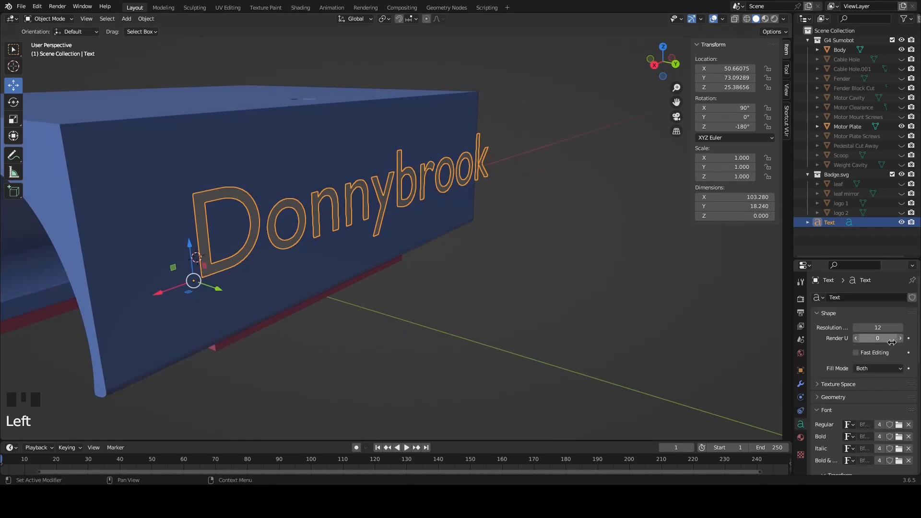
pyautogui.scroll(-3, 839, 408)
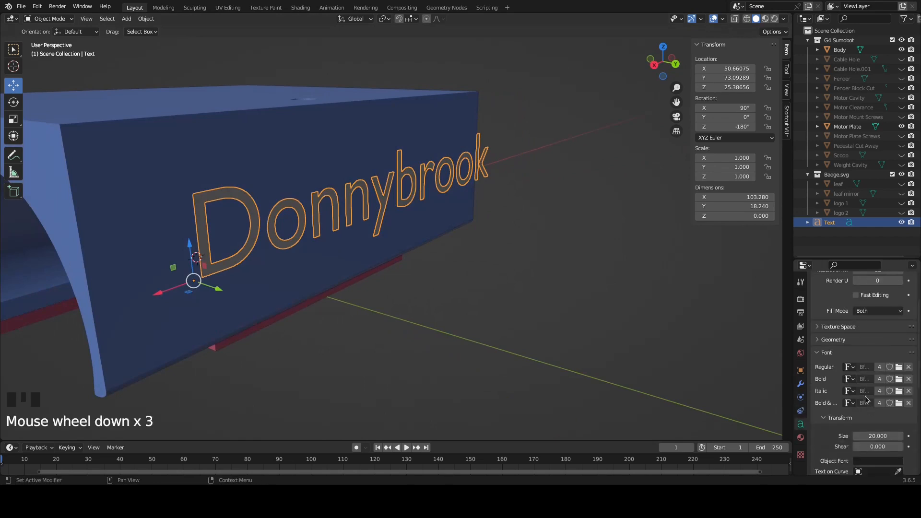
pyautogui.click(900, 368)
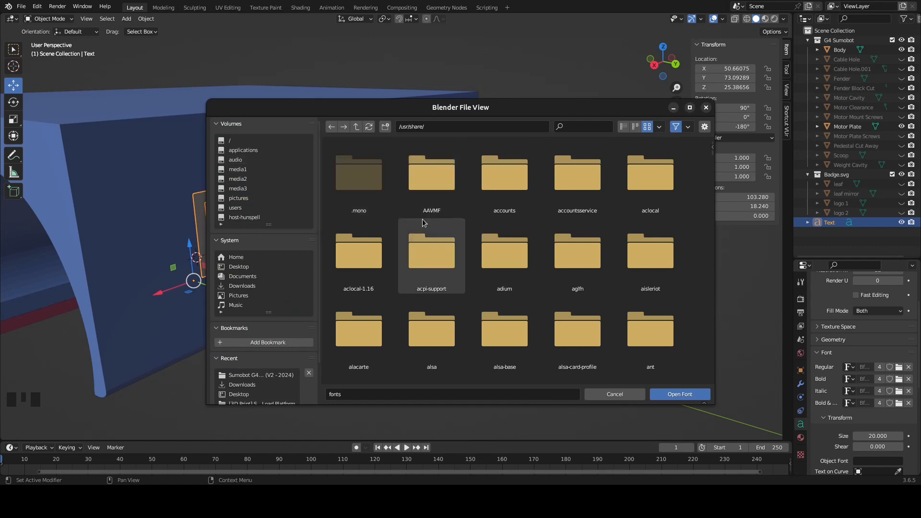
pyautogui.click(635, 126)
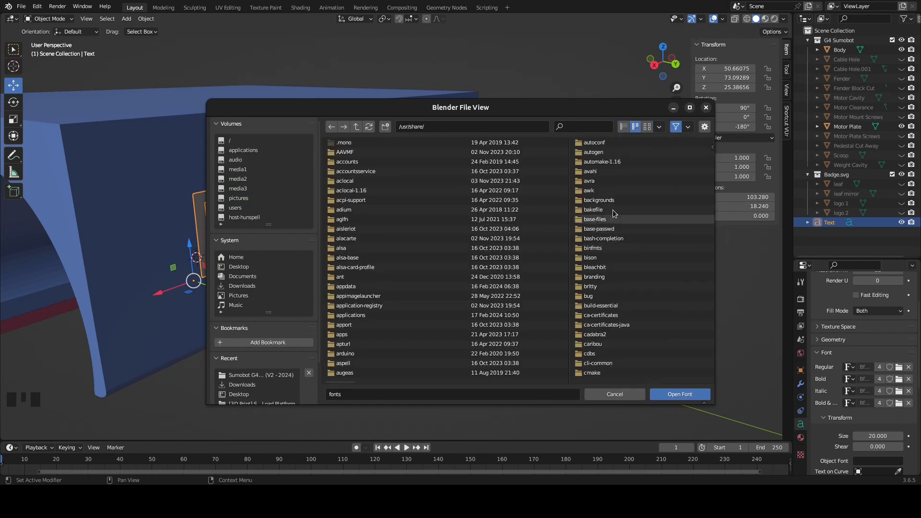
# Browse to the .fonts folder in the home directory for the Donnybrook text's Regular font
pyautogui.click(686, 127)
pyautogui.scroll(-2, 661, 211)
pyautogui.scroll(-6, 661, 209)
pyautogui.scroll(-4, 609, 253)
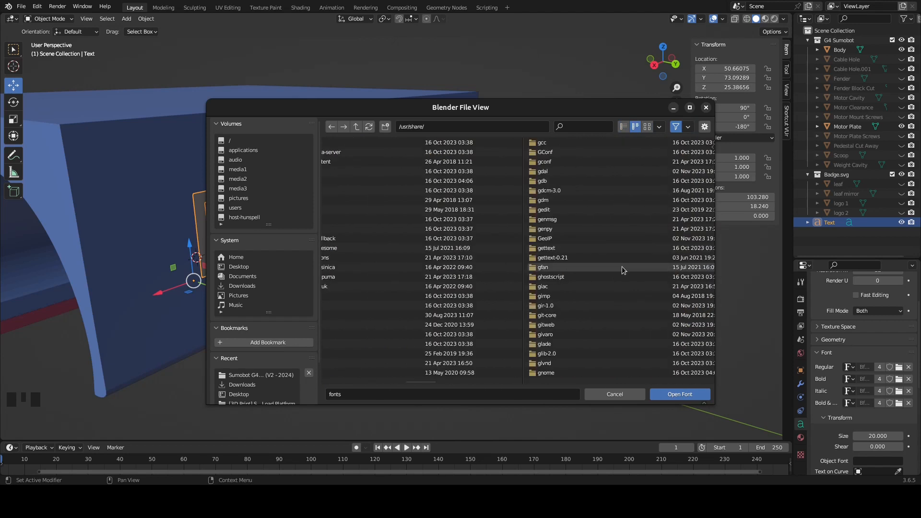
pyautogui.click(257, 258)
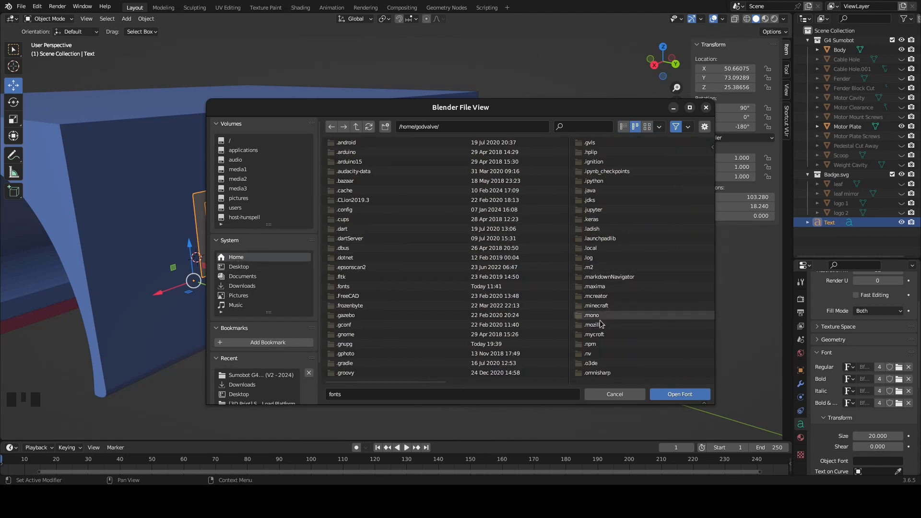
pyautogui.doubleClick(352, 287)
# Load Krunch Bold Italic as the Donnybrook text's Regular font and inspect the lettering against the back wall
pyautogui.scroll(-3, 499, 248)
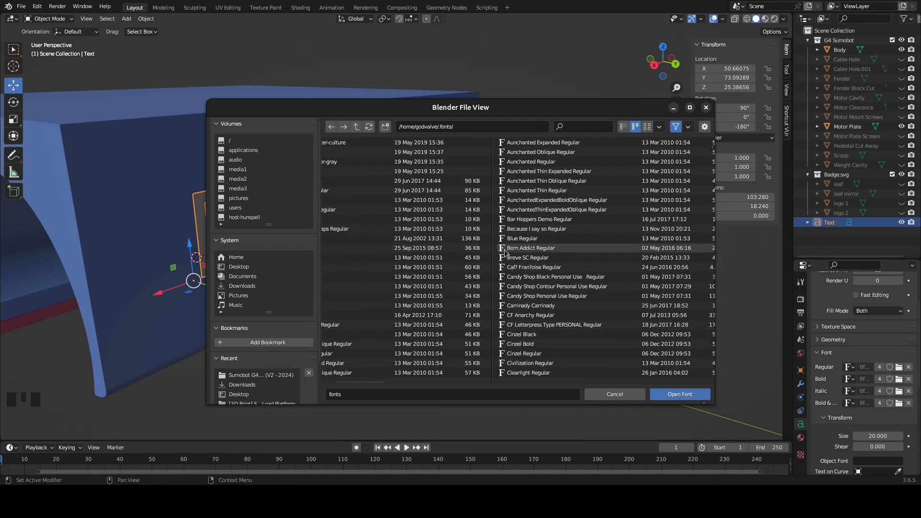
pyautogui.scroll(-10, 579, 288)
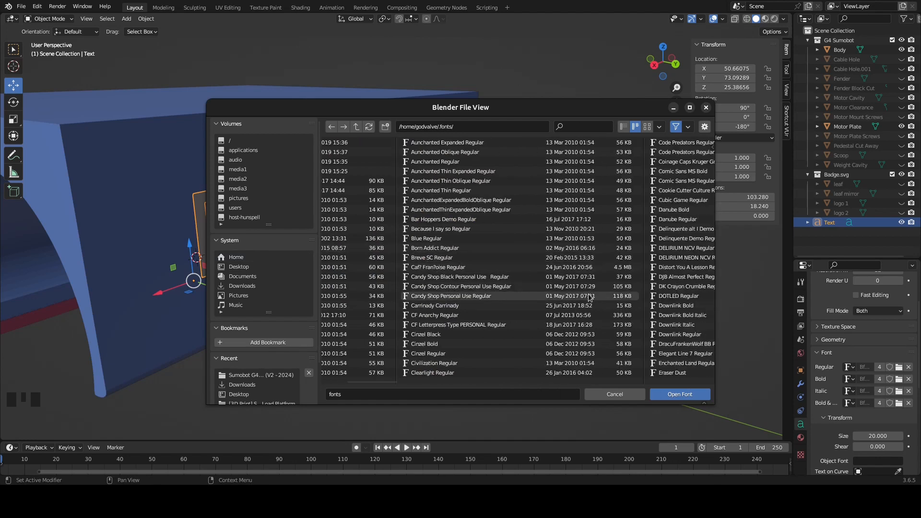
pyautogui.scroll(-6, 622, 283)
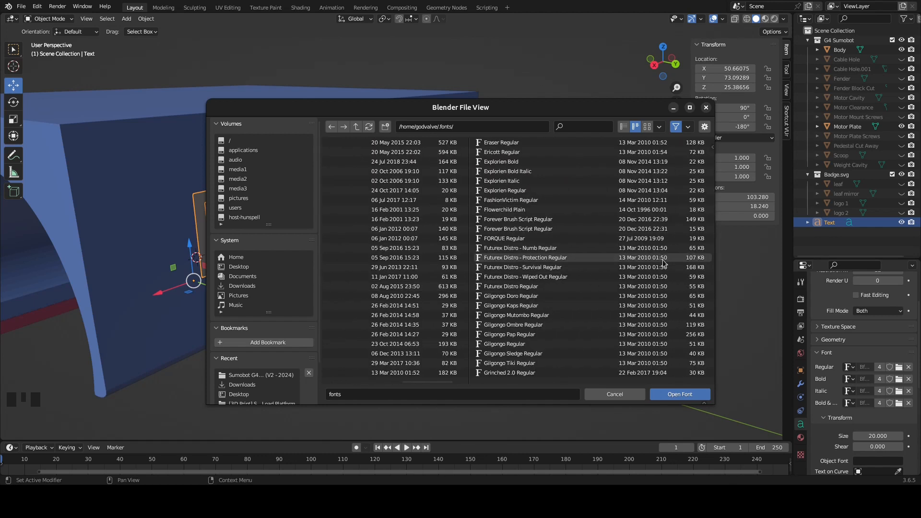
pyautogui.scroll(-6, 665, 262)
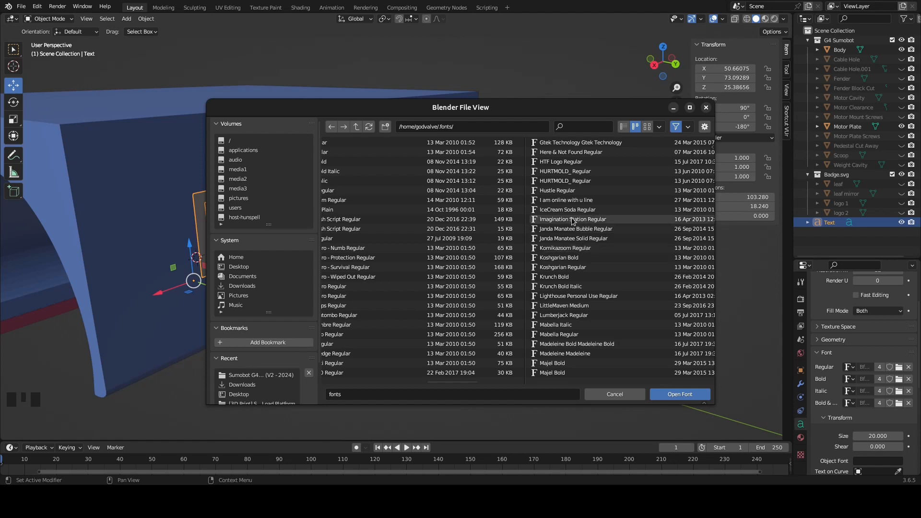
pyautogui.doubleClick(562, 286)
pyautogui.moveTo(584, 254); pyautogui.dragTo(431, 234, button='middle')
pyautogui.scroll(-2, 439, 226)
pyautogui.scroll(2, 321, 235)
pyautogui.moveTo(323, 240); pyautogui.dragTo(312, 224, button='middle')
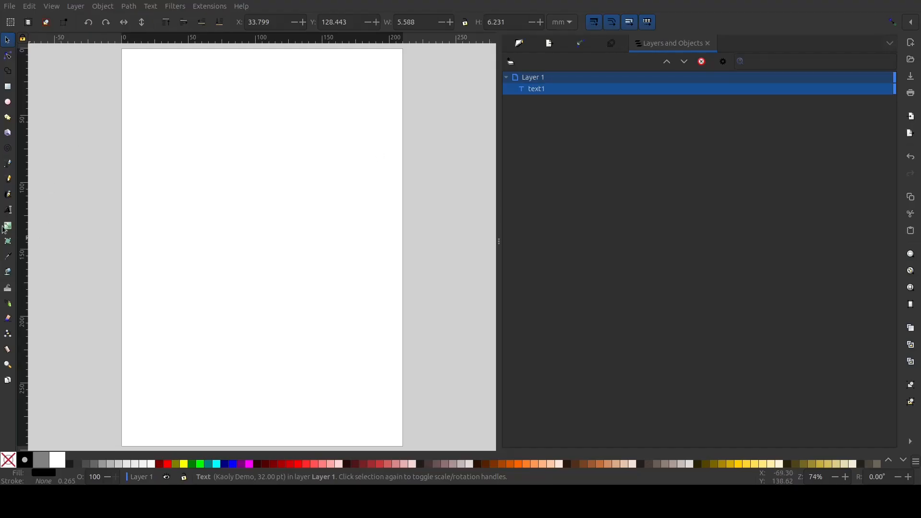
# Switch to Inkscape, activate the Text tool and open the Text and Font settings
pyautogui.click(8, 210)
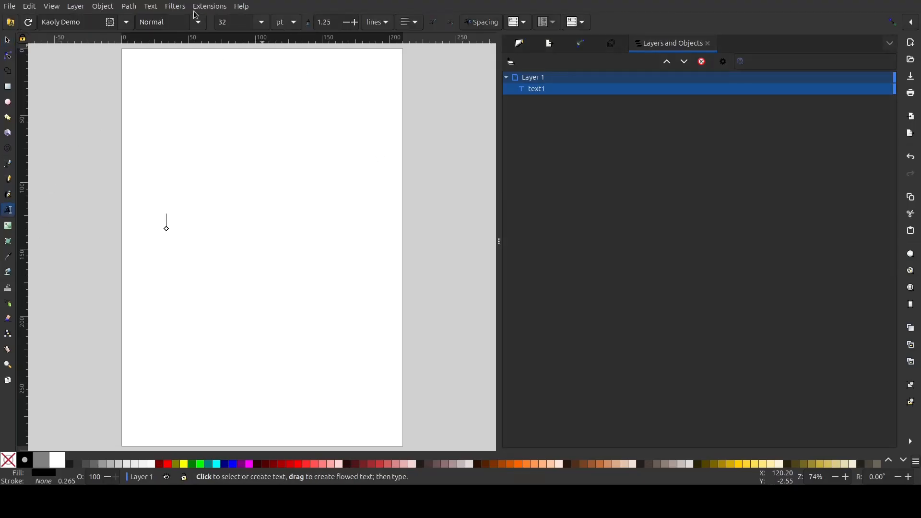
pyautogui.click(152, 8)
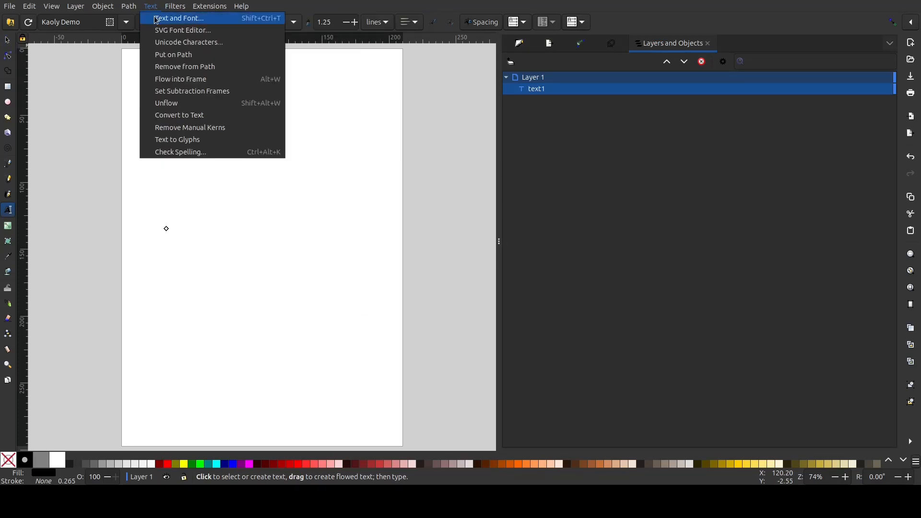
pyautogui.click(157, 20)
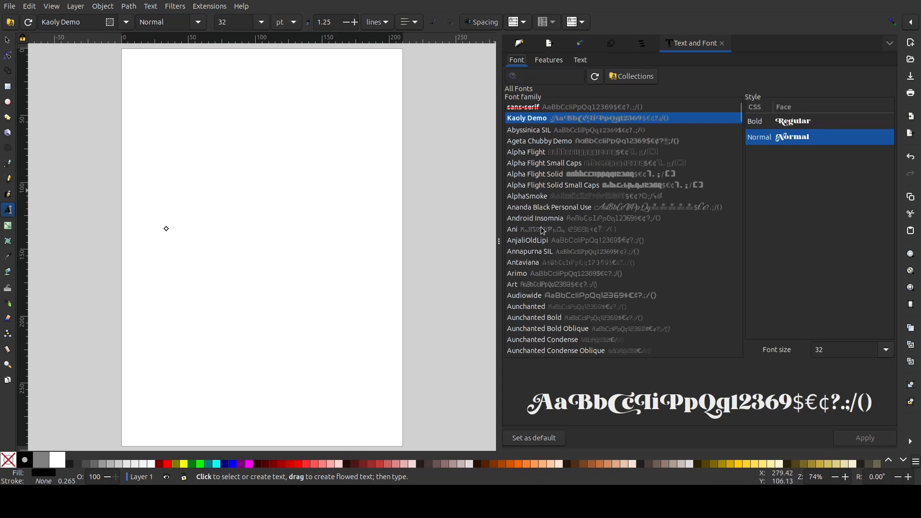
# Add the text "Donnybrook" on the page in the Kaoly Demo font at 32 pt
pyautogui.click(164, 206)
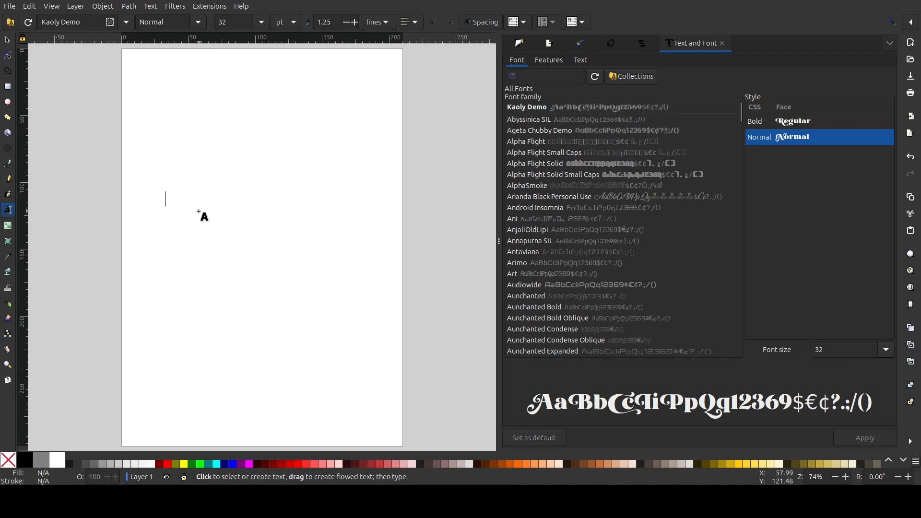
pyautogui.write('D')
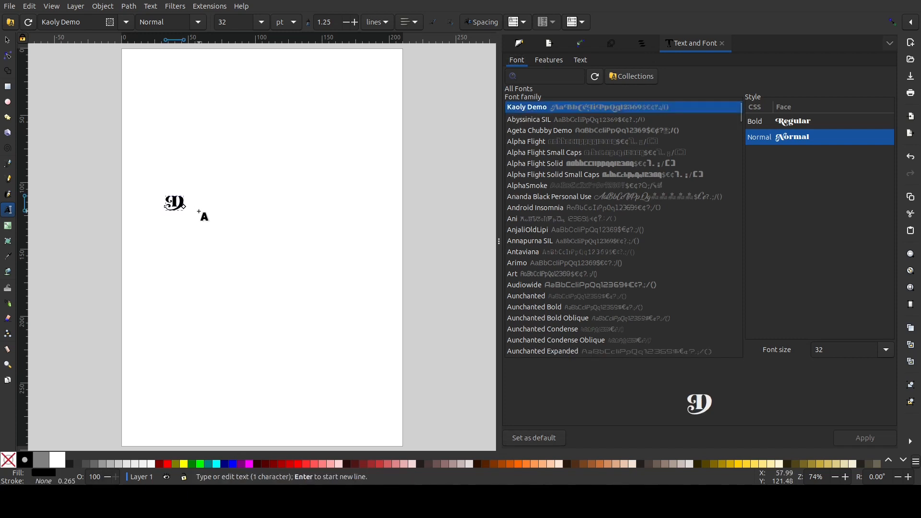
pyautogui.write('onn')
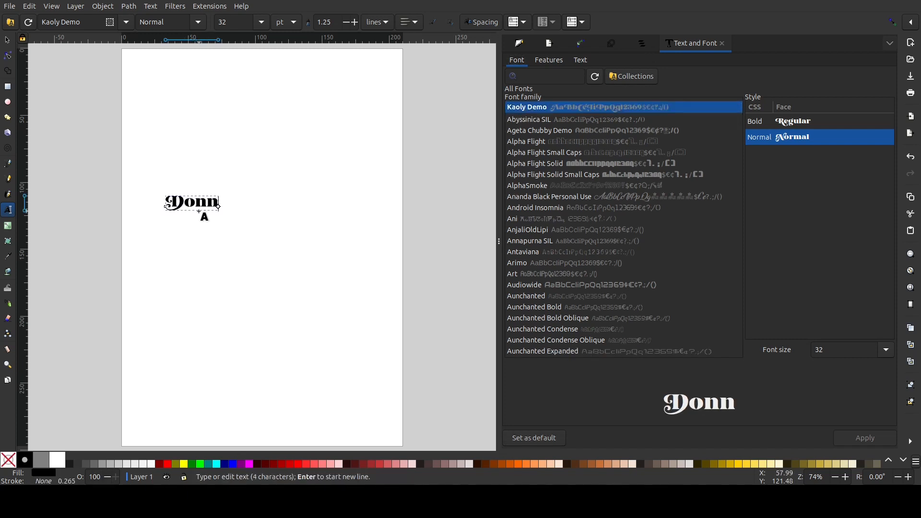
pyautogui.write('ybrook')
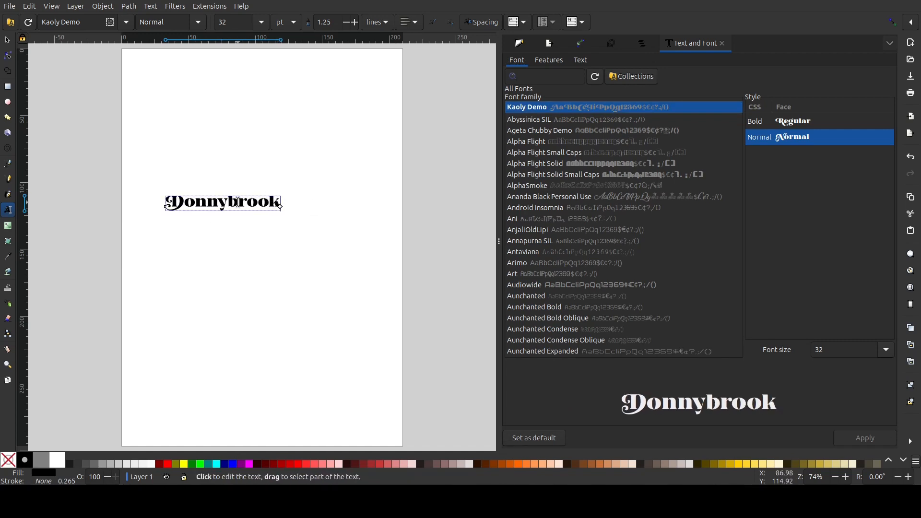
pyautogui.scroll(3, 239, 217)
pyautogui.scroll(-4, 230, 207)
pyautogui.keyDown('ctrl'); pyautogui.scroll(1, 229, 203); pyautogui.keyUp('ctrl')
pyautogui.keyDown('ctrl'); pyautogui.scroll(1, 230, 202); pyautogui.keyUp('ctrl')
pyautogui.scroll(2, 188, 194)
pyautogui.hscroll(-2, 188, 194)
pyautogui.scroll(3, 245, 227)
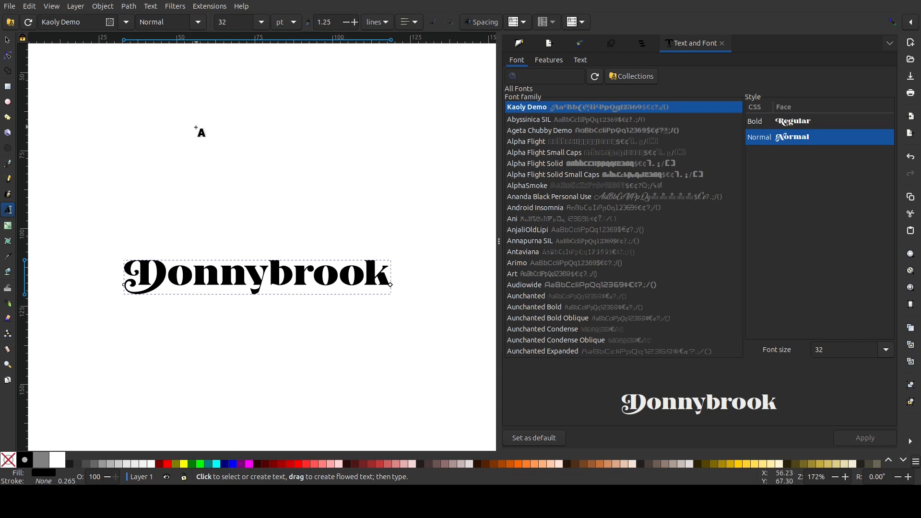
pyautogui.scroll(-4, 216, 192)
pyautogui.keyDown('ctrl'); pyautogui.scroll(-4, 212, 192); pyautogui.keyUp('ctrl')
pyautogui.keyDown('ctrl'); pyautogui.scroll(3, 214, 196); pyautogui.keyUp('ctrl')
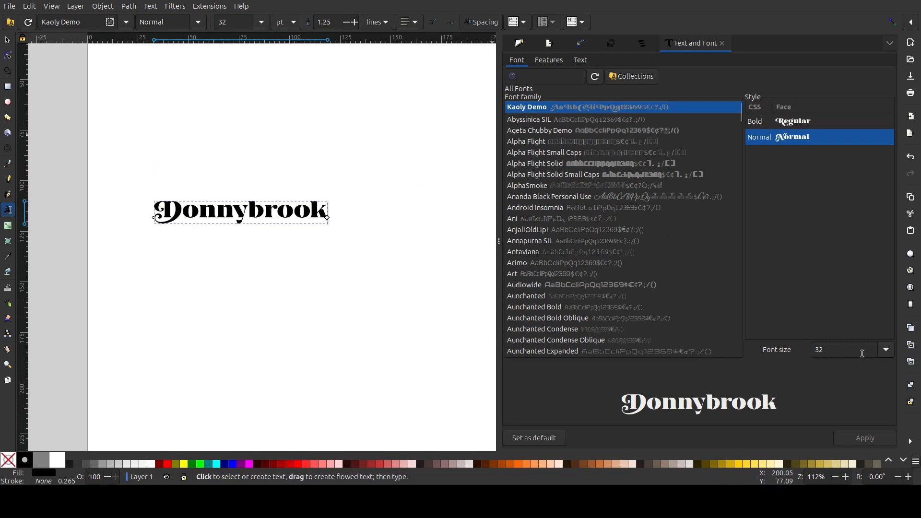
# Set the Donnybrook text's font size to 35 pt and apply it
pyautogui.moveTo(835, 348); pyautogui.dragTo(785, 352)
pyautogui.write('35')
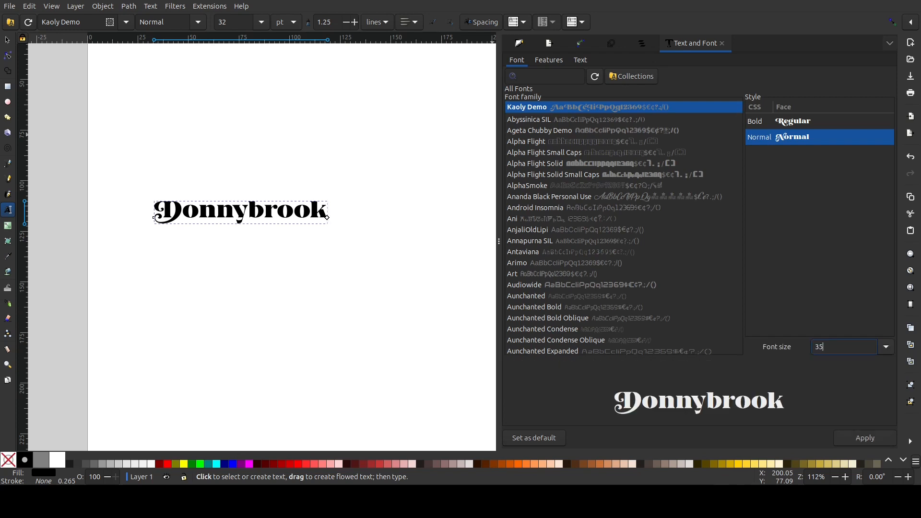
pyautogui.click(866, 438)
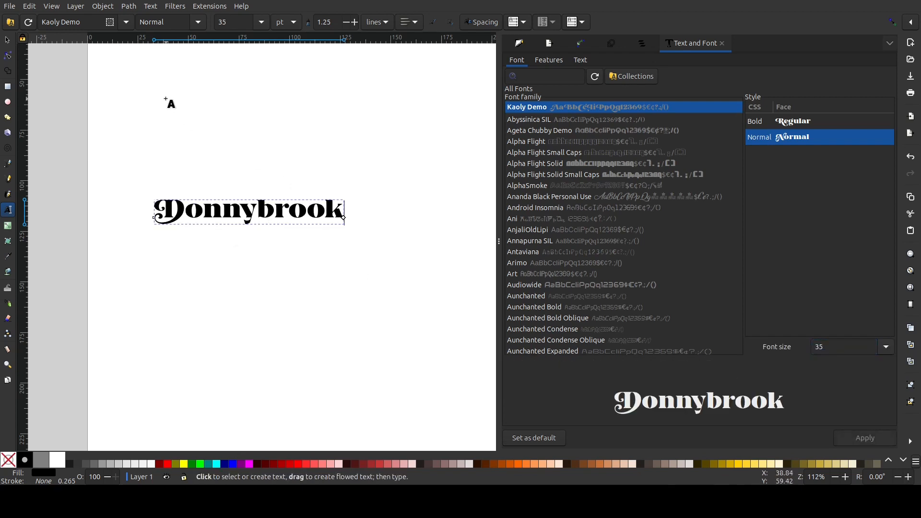
# Save the drawing as name.svg in the Downloads folder
pyautogui.click(13, 6)
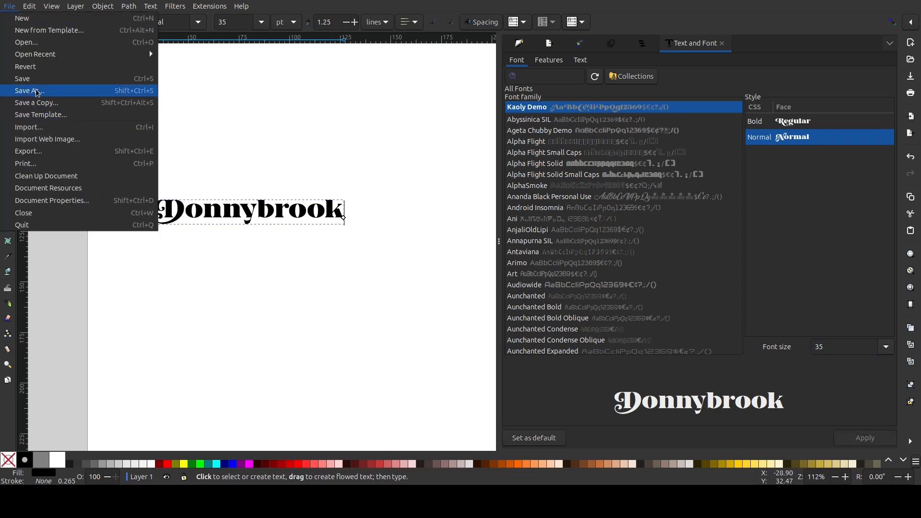
pyautogui.click(49, 96)
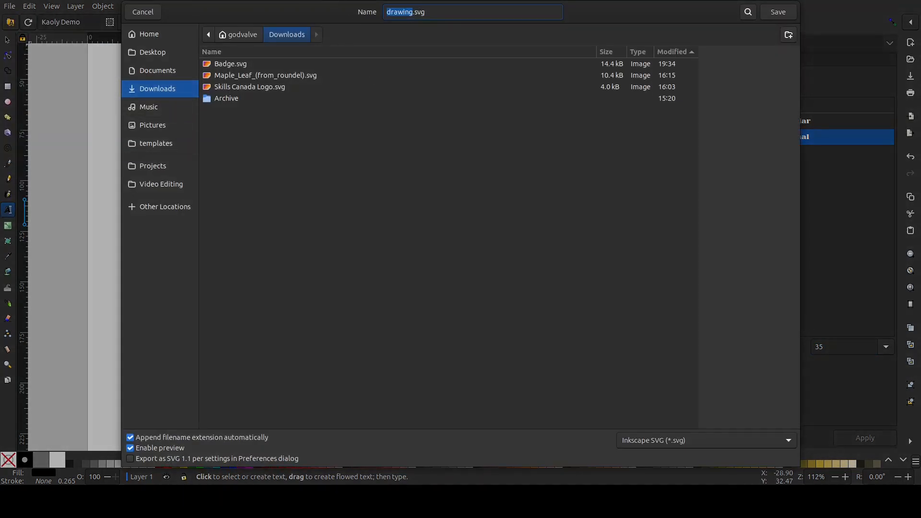
pyautogui.write('name')
pyautogui.click(793, 13)
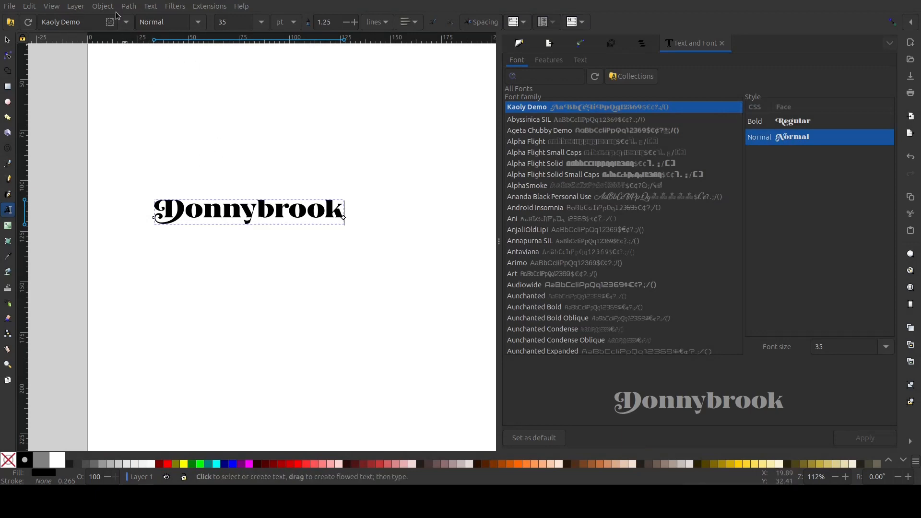
# Convert the Donnybrook text to a path, check it in the object list and save the file
pyautogui.click(131, 7)
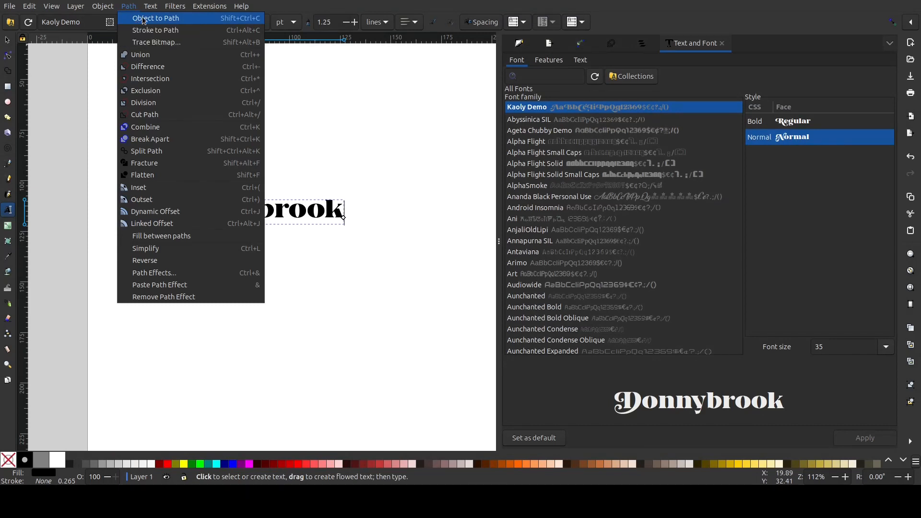
pyautogui.click(144, 19)
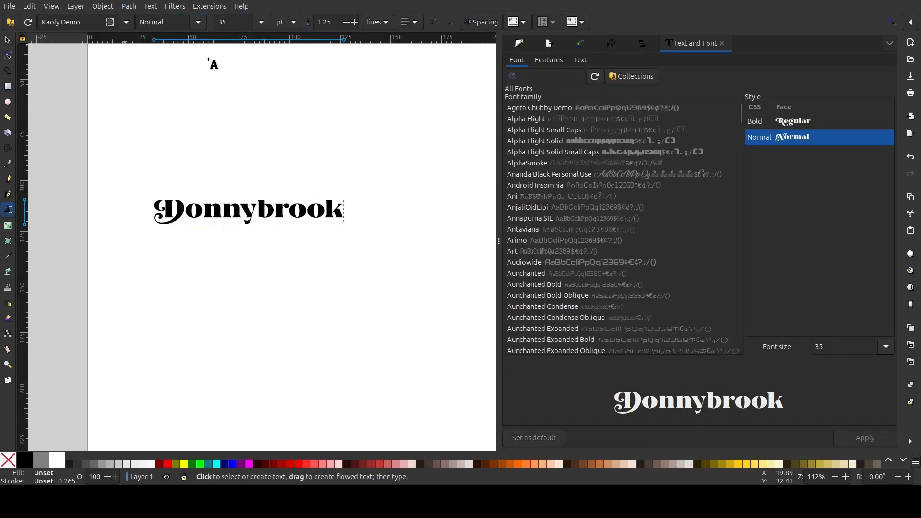
pyautogui.click(641, 44)
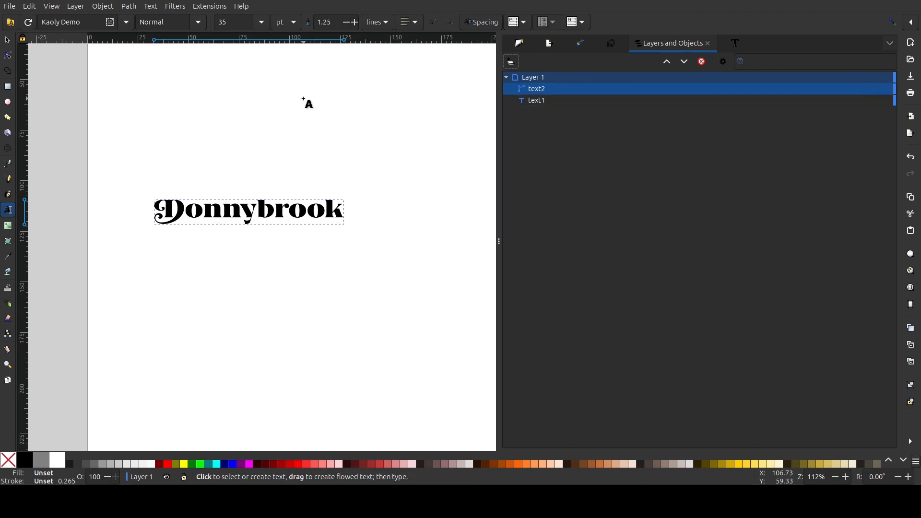
pyautogui.click(9, 5)
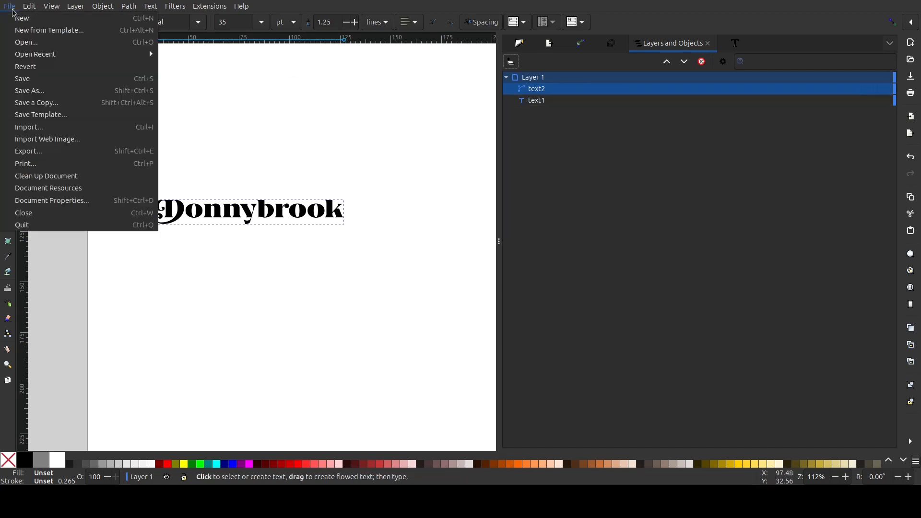
pyautogui.click(45, 79)
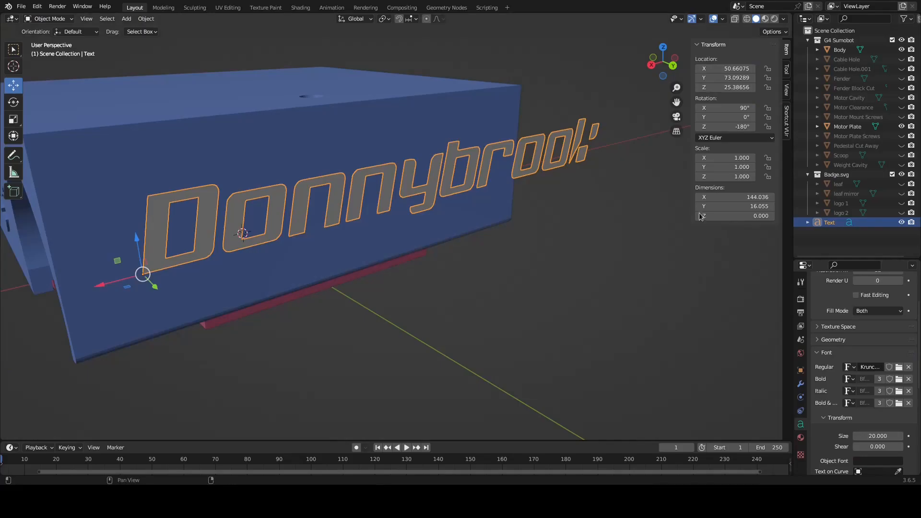
# Switch to Blender, delete the Donnybrook Text object and import name.svg from the Downloads folder as Scalable Vector Graphics
pyautogui.rightClick(831, 224)
pyautogui.click(812, 223)
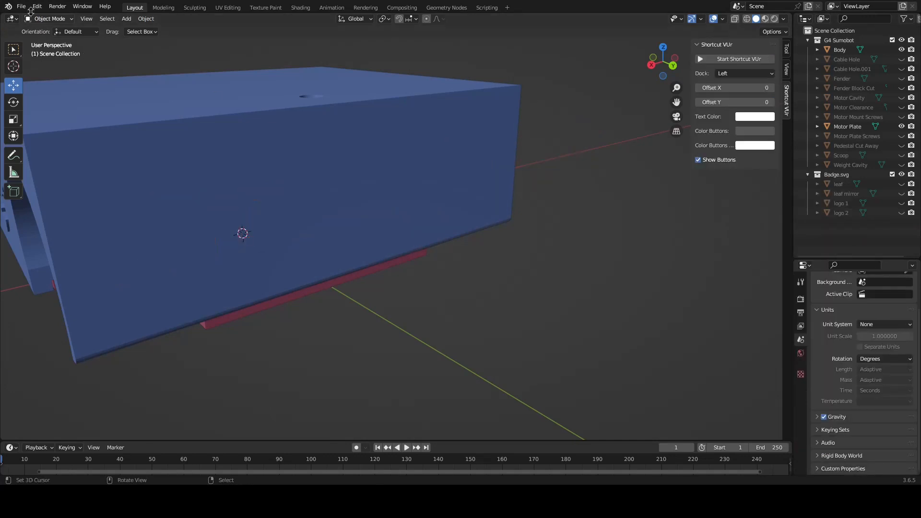
pyautogui.click(21, 6)
pyautogui.moveTo(52, 137)
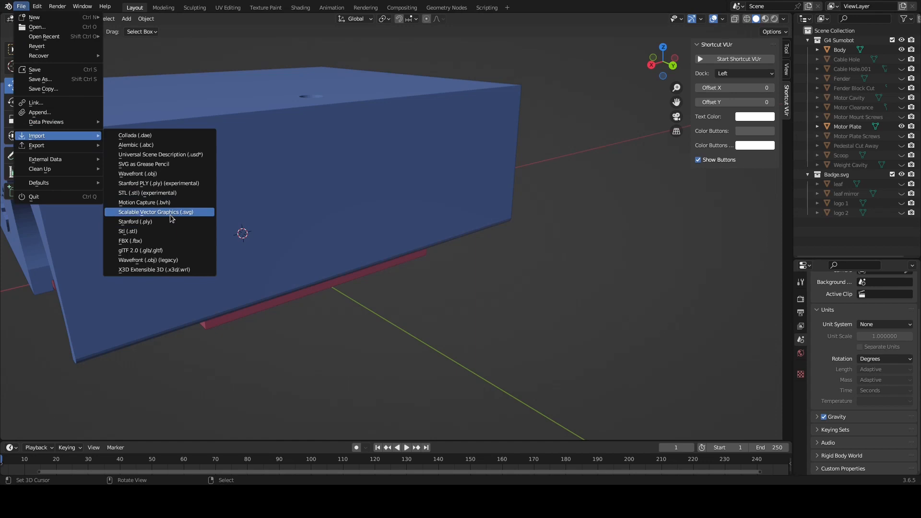
pyautogui.click(171, 212)
pyautogui.click(242, 286)
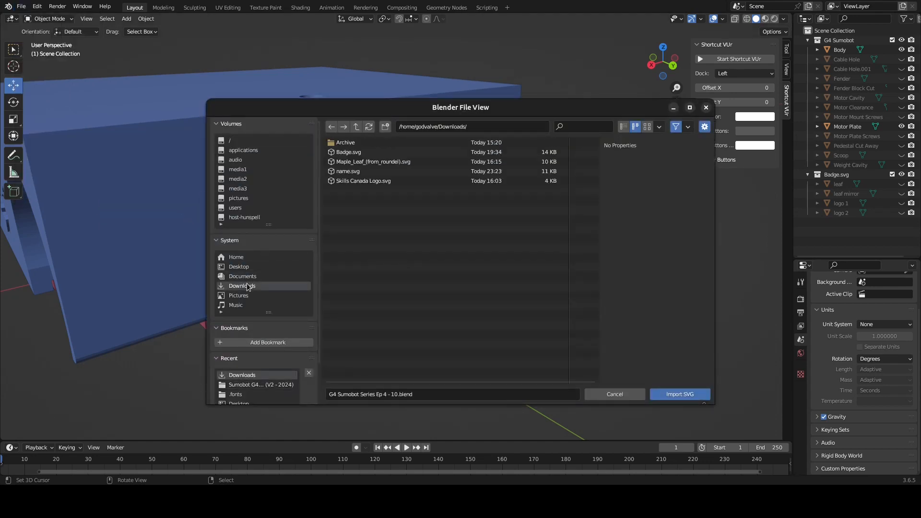
pyautogui.doubleClick(350, 173)
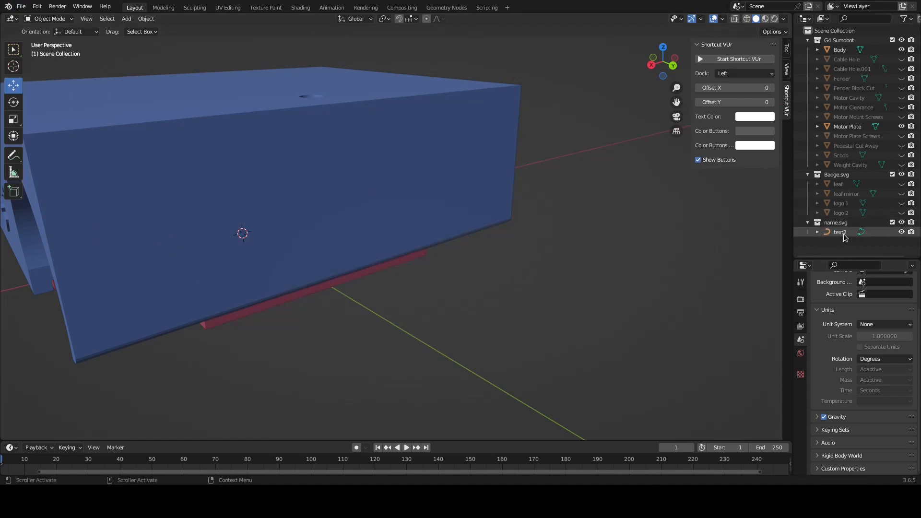
# Select the imported Donnybrook text curve and set its X and Y scale to 1000
pyautogui.scroll(-2, 254, 315)
pyautogui.moveTo(232, 284); pyautogui.dragTo(258, 285, button='middle')
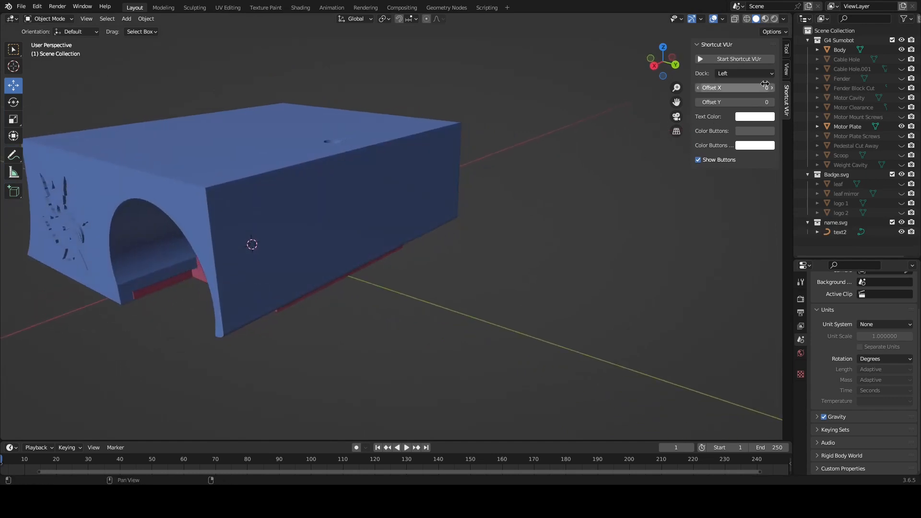
pyautogui.click(739, 59)
pyautogui.click(786, 48)
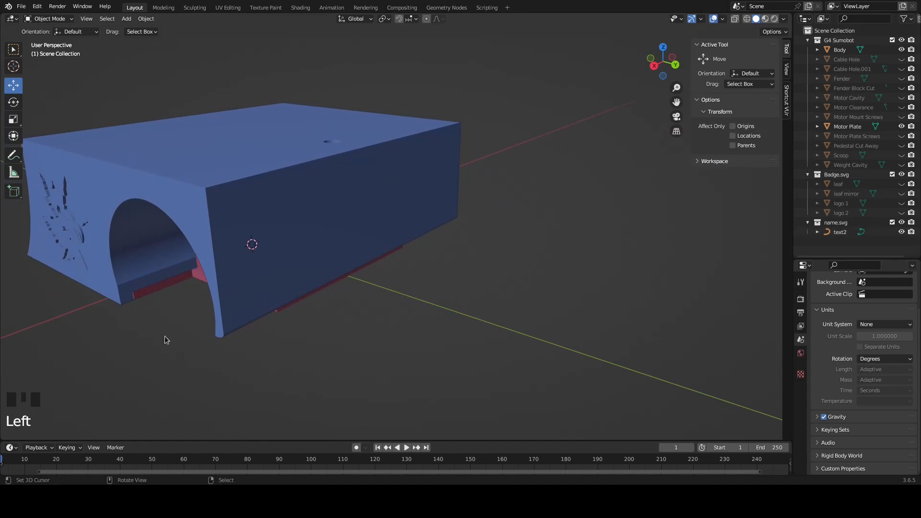
pyautogui.click(861, 234)
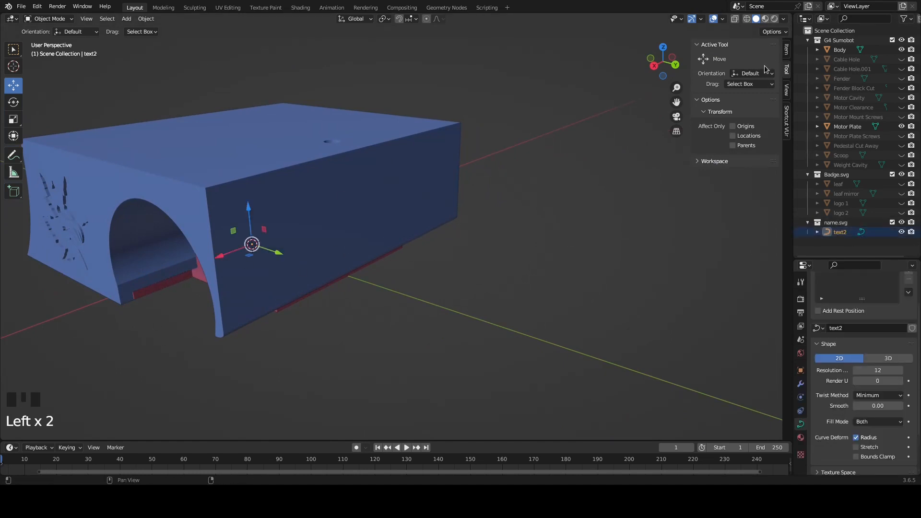
pyautogui.click(787, 49)
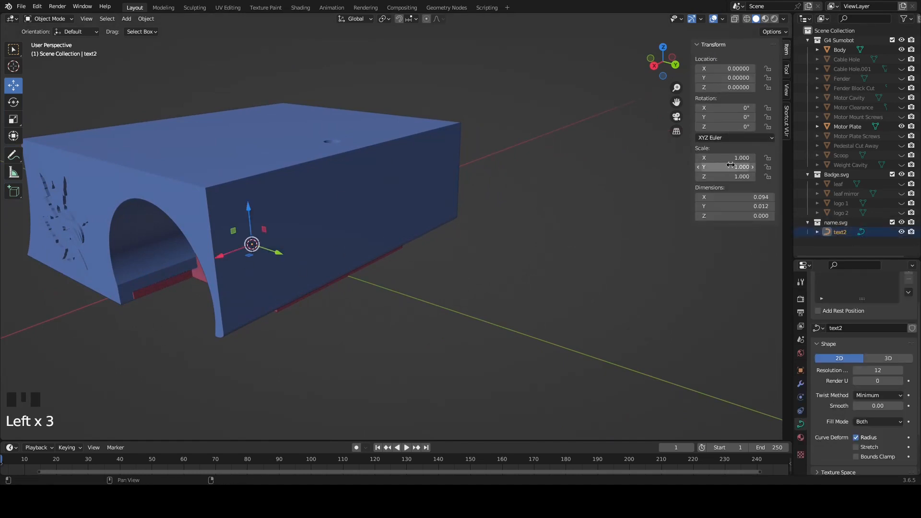
pyautogui.click(726, 160)
pyautogui.write('000')
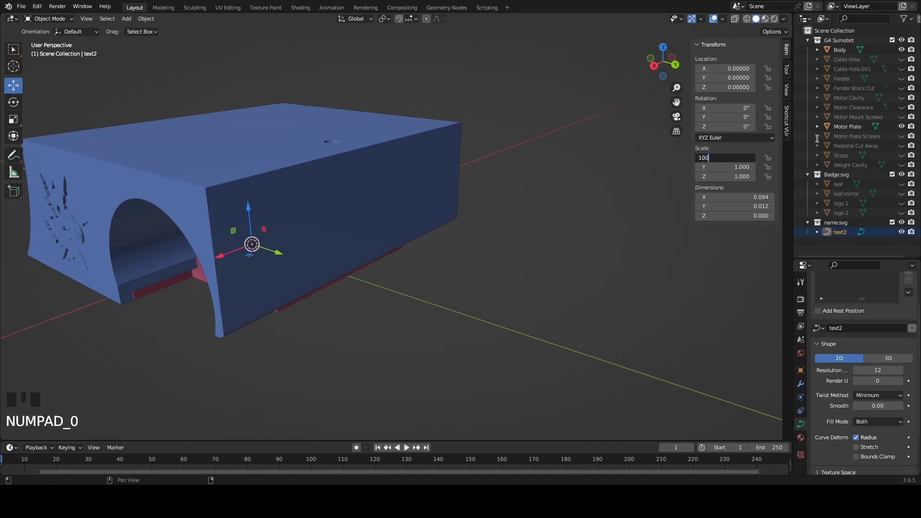
pyautogui.press('Tab')
pyautogui.write('100')
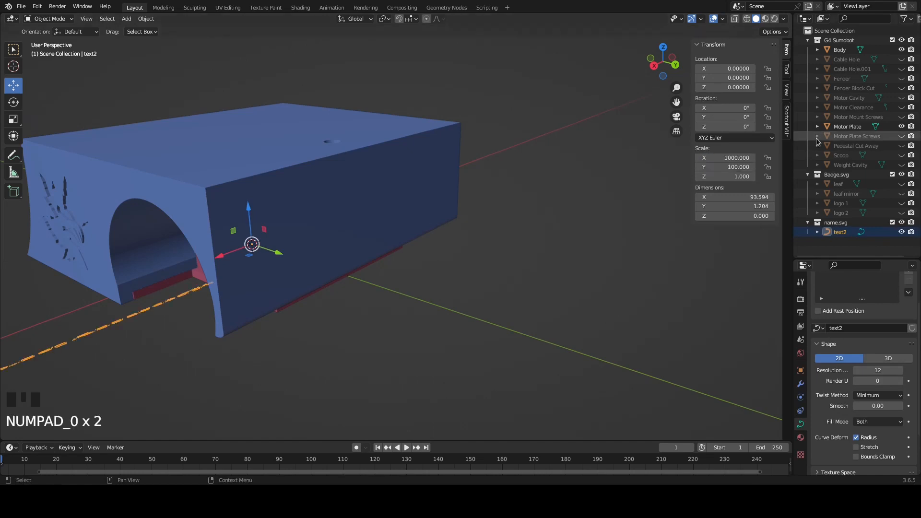
pyautogui.click(720, 172)
pyautogui.write('1000')
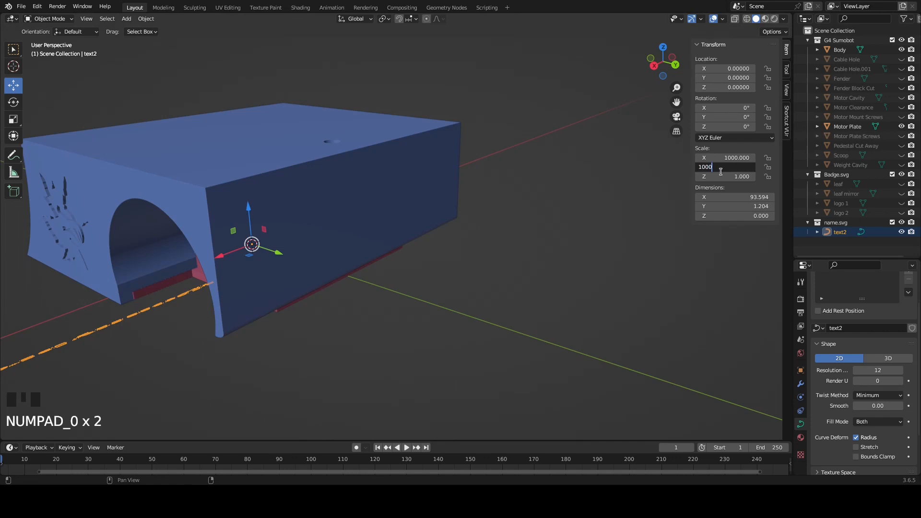
pyautogui.press('Return')
# Move the Donnybrook text along the Y axis to about 101.5, clear of the sumobot body
pyautogui.rightClick(254, 282)
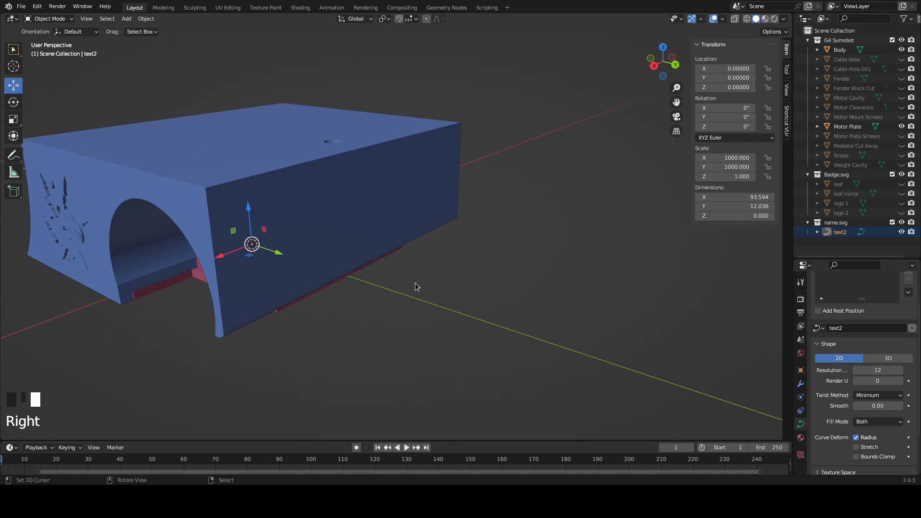
pyautogui.moveTo(279, 254); pyautogui.dragTo(525, 337)
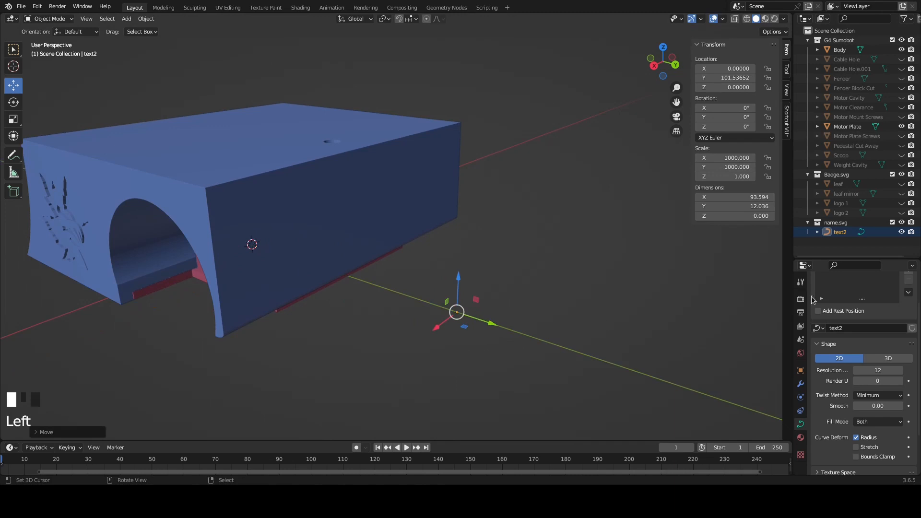
pyautogui.moveTo(441, 291); pyautogui.dragTo(371, 322, button='middle')
pyautogui.scroll(-8, 481, 290)
pyautogui.scroll(2, 510, 339)
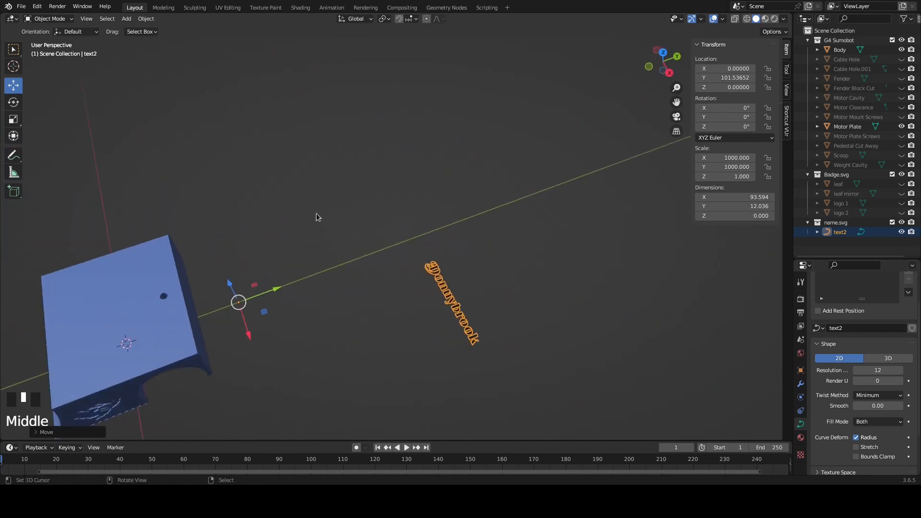
# Set the text's origin to its geometry and move it along Y to about 74.3, beside the body
pyautogui.click(146, 19)
pyautogui.moveTo(175, 39)
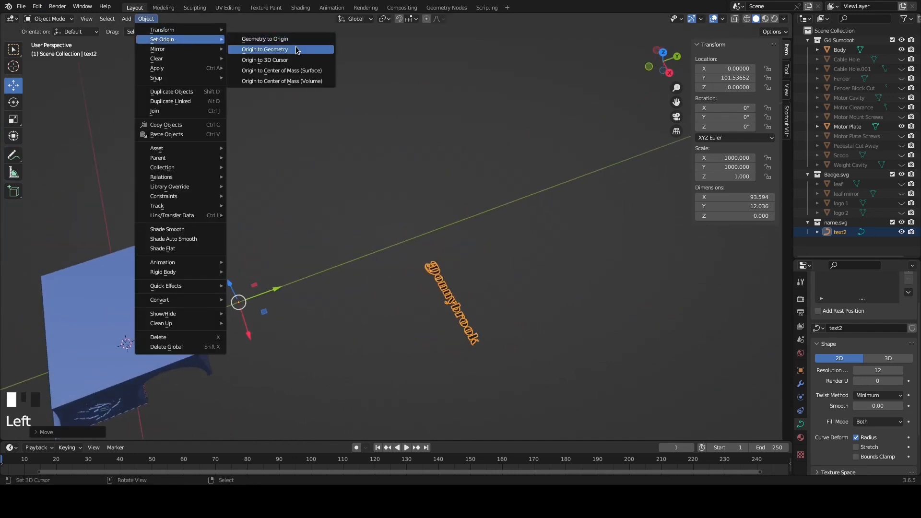
pyautogui.click(296, 50)
pyautogui.moveTo(514, 290); pyautogui.dragTo(429, 286, button='middle')
pyautogui.moveTo(433, 265); pyautogui.dragTo(200, 254)
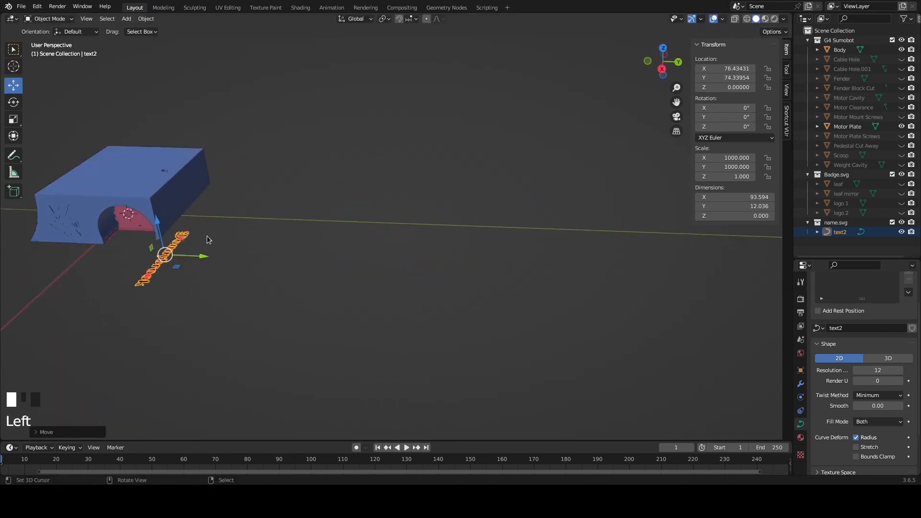
# Convert the Donnybrook text curve to a mesh
pyautogui.scroll(3, 200, 254)
pyautogui.scroll(2, 200, 254)
pyautogui.keyDown('shift'); pyautogui.moveTo(78, 262); pyautogui.dragTo(402, 258, button='middle'); pyautogui.keyUp('shift')
pyautogui.keyDown('shift'); pyautogui.moveTo(456, 278); pyautogui.dragTo(283, 184, button='middle'); pyautogui.keyUp('shift')
pyautogui.scroll(2, 291, 271)
pyautogui.scroll(1, 292, 270)
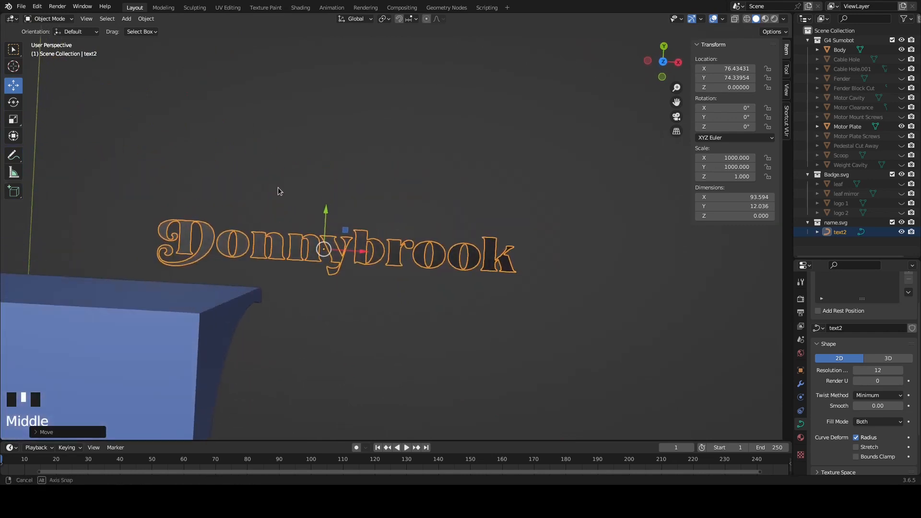
pyautogui.click(146, 19)
pyautogui.moveTo(187, 300)
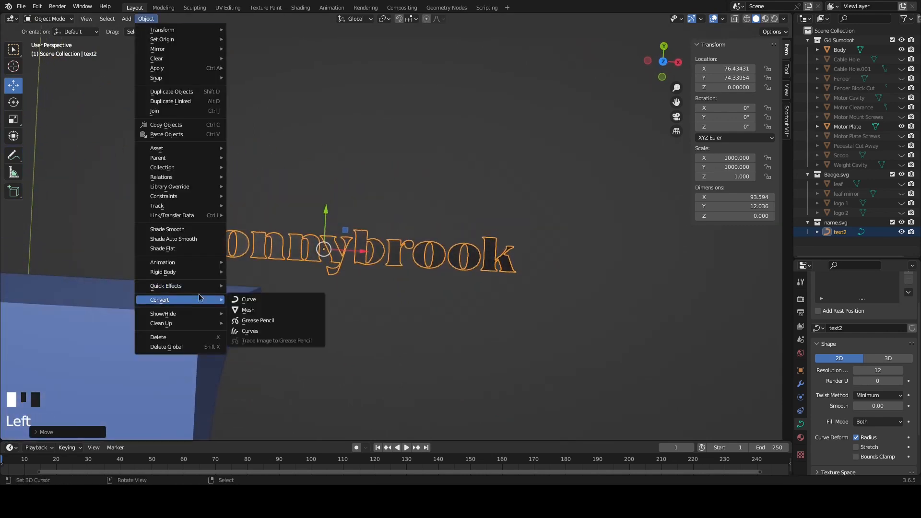
pyautogui.click(244, 310)
pyautogui.moveTo(555, 253); pyautogui.dragTo(551, 225, button='middle')
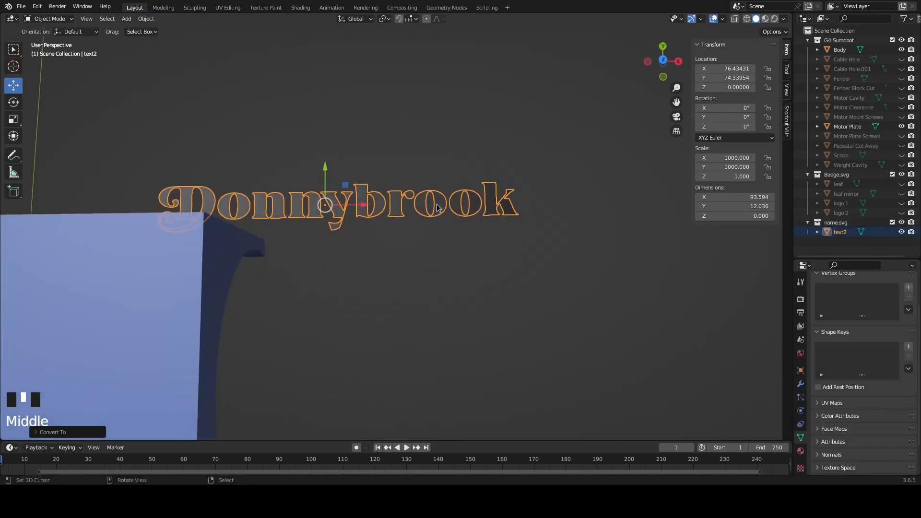
pyautogui.moveTo(437, 208); pyautogui.dragTo(422, 209, button='middle')
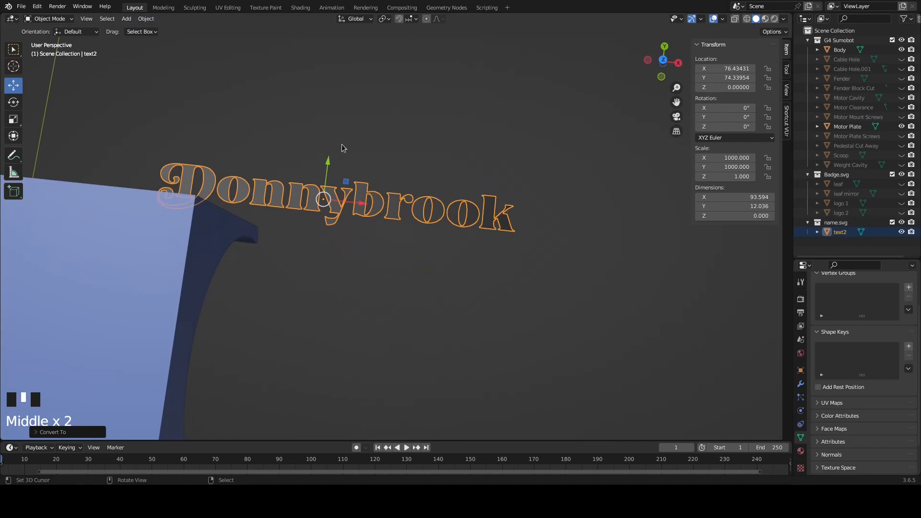
# In Edit Mode, select the whole Donnybrook mesh and clean it up with Merge by Distance
pyautogui.press('Tab')
pyautogui.moveTo(369, 194); pyautogui.dragTo(373, 199, button='middle')
pyautogui.press('a')
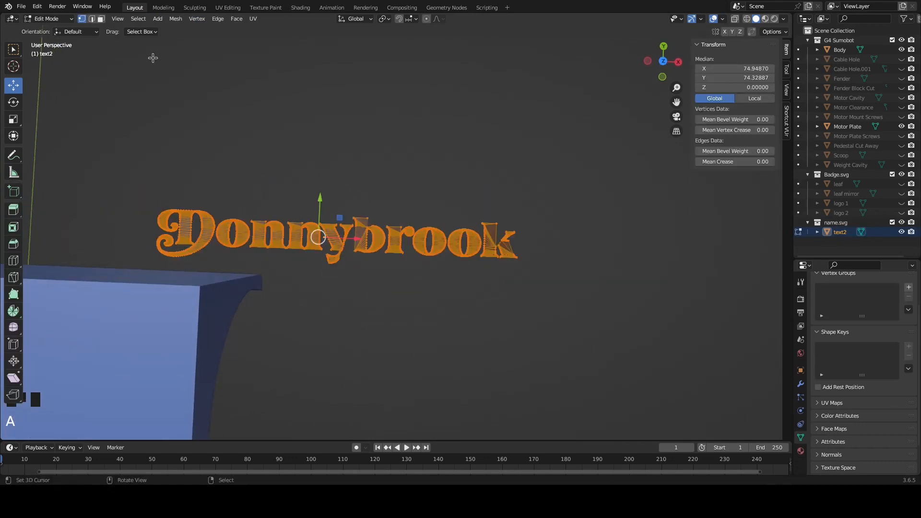
pyautogui.click(174, 19)
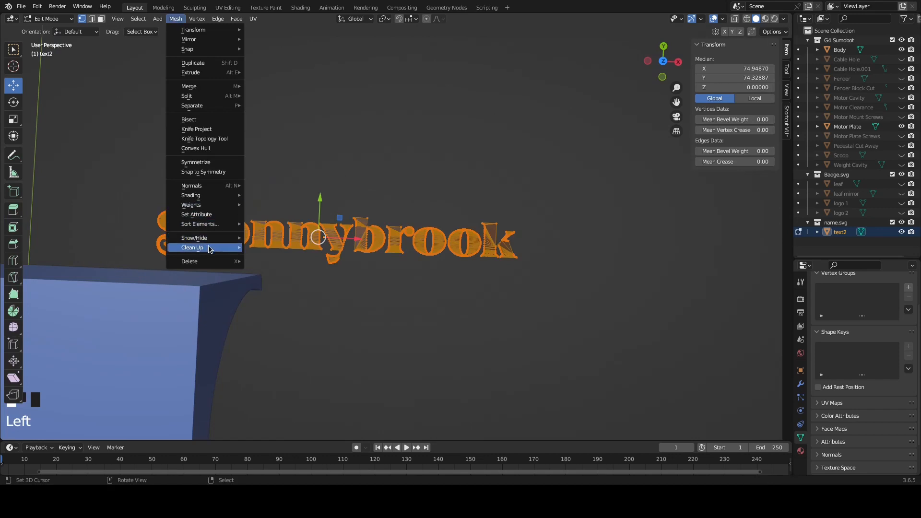
pyautogui.moveTo(209, 248)
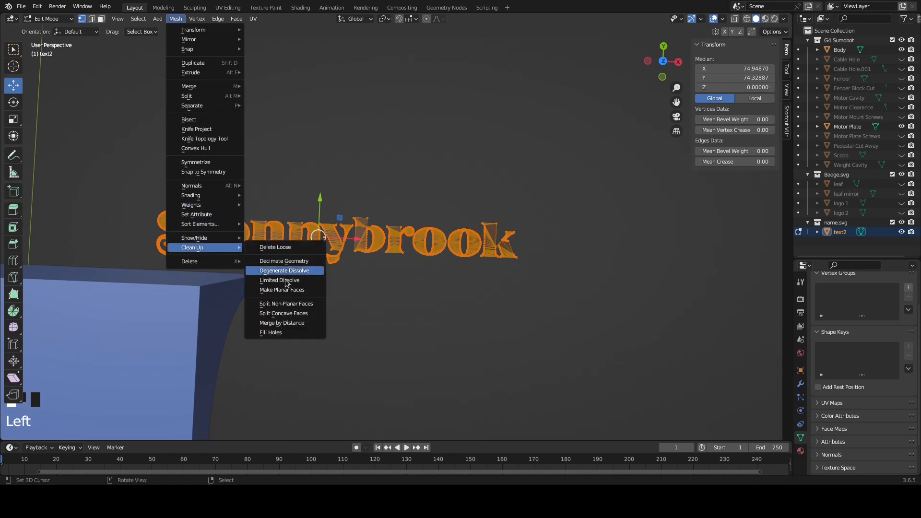
pyautogui.click(288, 324)
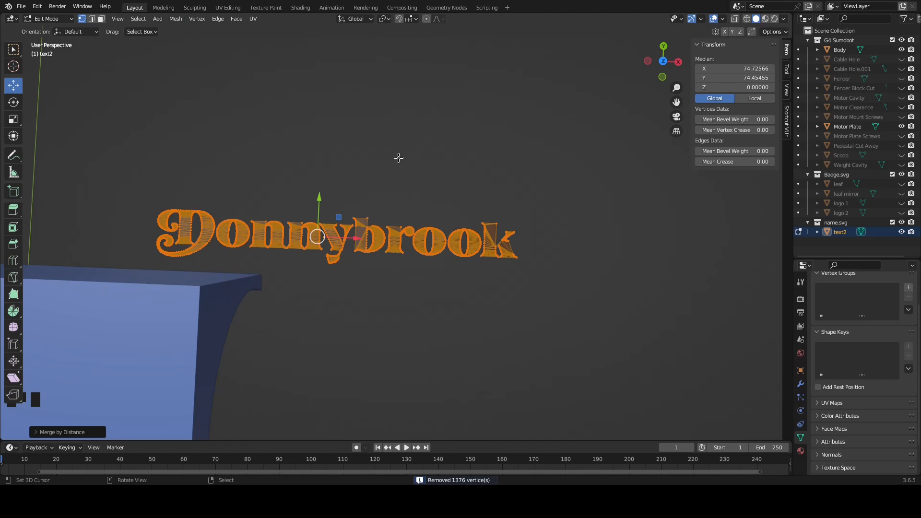
pyautogui.moveTo(411, 188); pyautogui.dragTo(476, 184, button='middle')
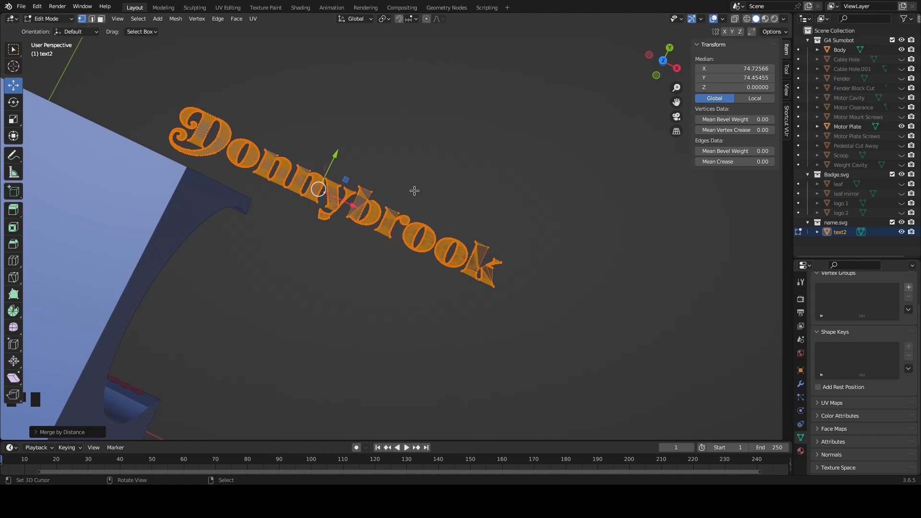
# Extrude the Donnybrook lettering about 5.25 downward along Z and check it from the front
pyautogui.moveTo(408, 182); pyautogui.dragTo(400, 157, button='middle')
pyautogui.press('e')
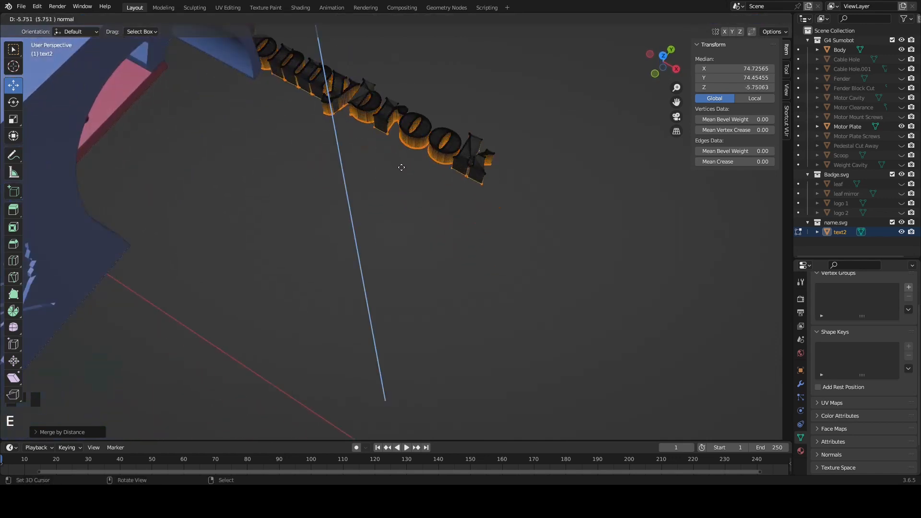
pyautogui.click(401, 165)
pyautogui.moveTo(401, 165); pyautogui.dragTo(415, 161, button='middle')
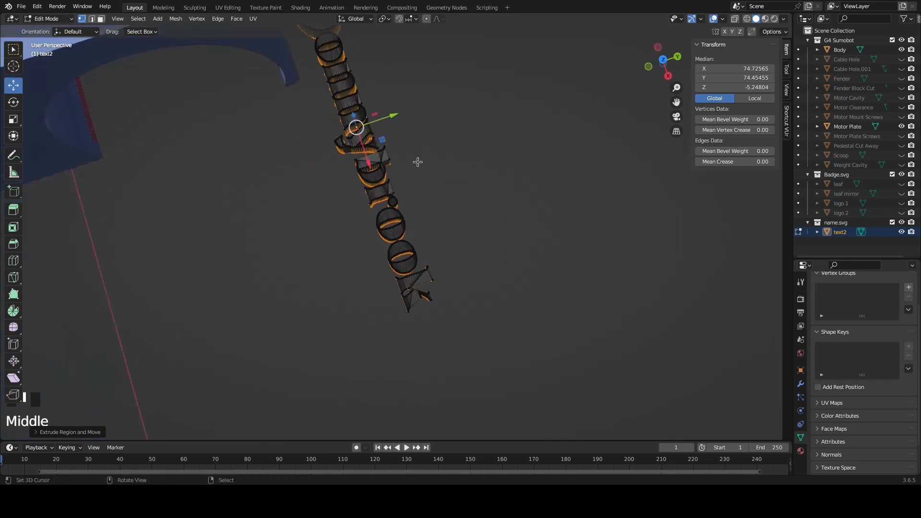
pyautogui.press('KP_1')
pyautogui.keyDown('shift'); pyautogui.moveTo(487, 181); pyautogui.dragTo(448, 405, button='middle'); pyautogui.keyUp('shift')
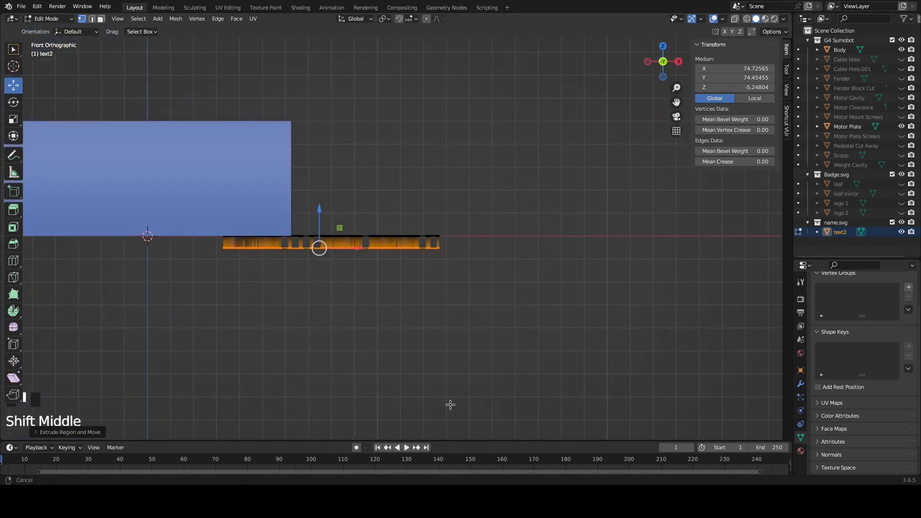
pyautogui.moveTo(319, 288); pyautogui.dragTo(318, 306, button='middle')
pyautogui.press('KP_1')
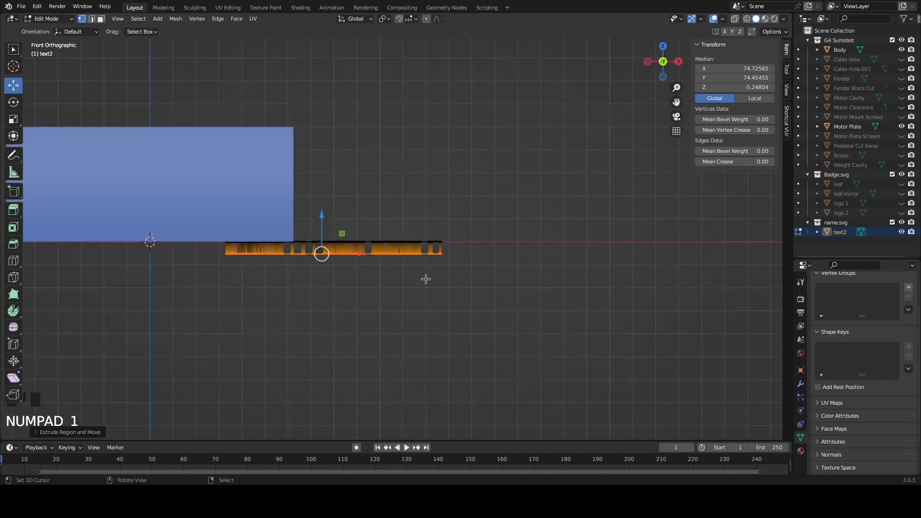
pyautogui.scroll(3, 415, 214)
pyautogui.moveTo(366, 286); pyautogui.dragTo(460, 256, button='middle')
pyautogui.click(15, 106)
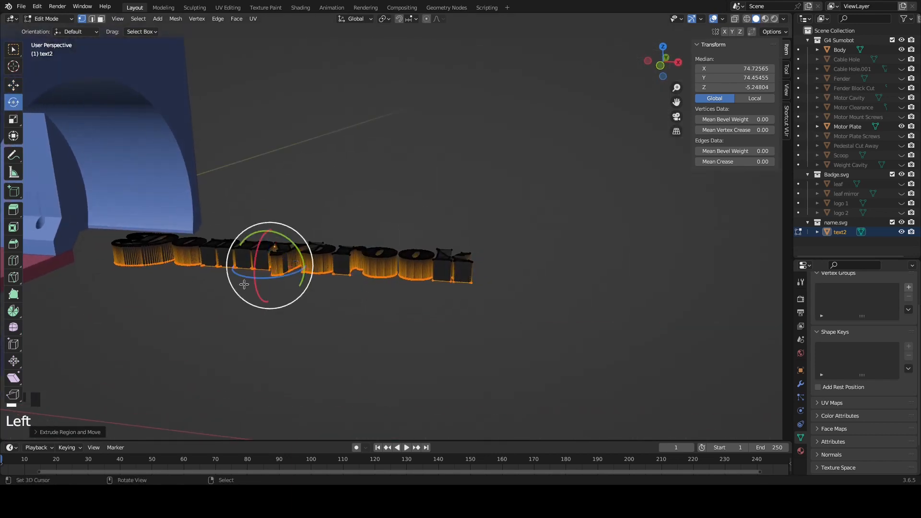
pyautogui.press('KP_1')
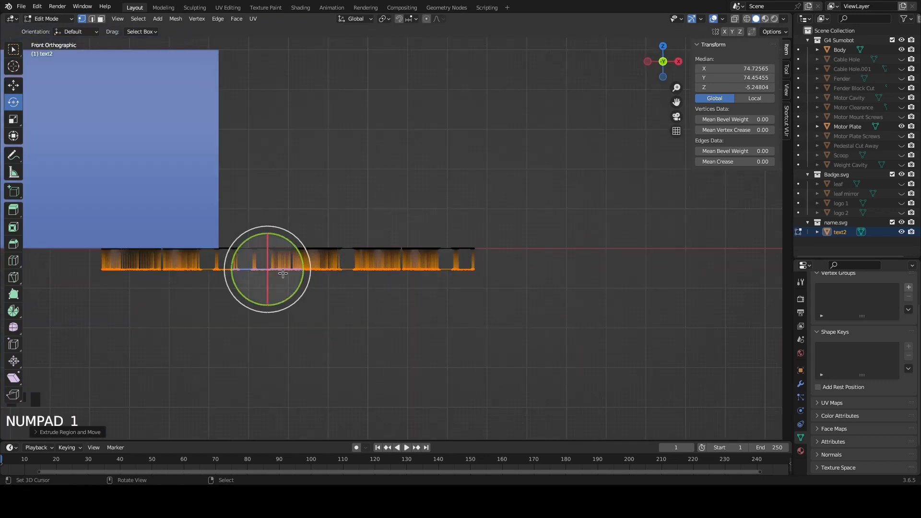
pyautogui.moveTo(283, 270)
pyautogui.mouseDown()
pyautogui.moveTo(266, 274)
pyautogui.moveTo(269, 267)
pyautogui.mouseUp()
pyautogui.hotkey('ctrl', 'z')
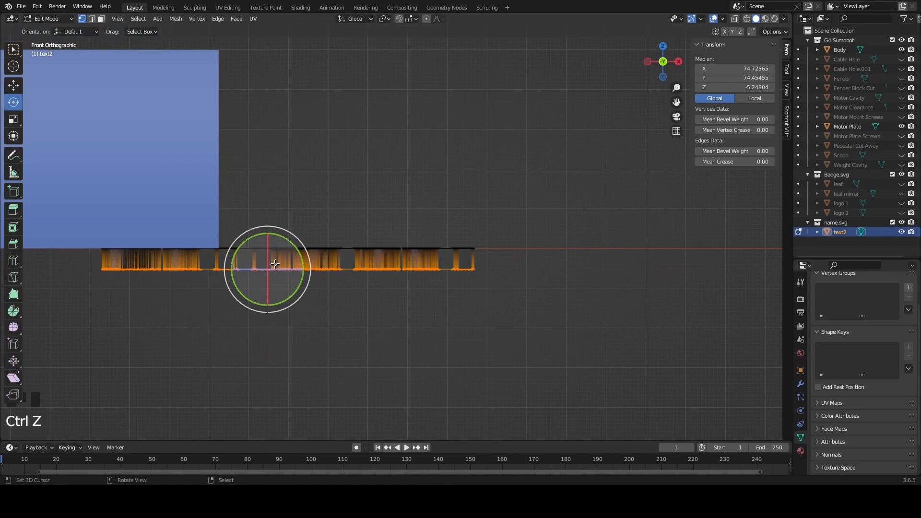
# Return to Object Mode, try rotating the Donnybrook lettering to 90° about the Z axis, and undo the rotation
pyautogui.press('Tab')
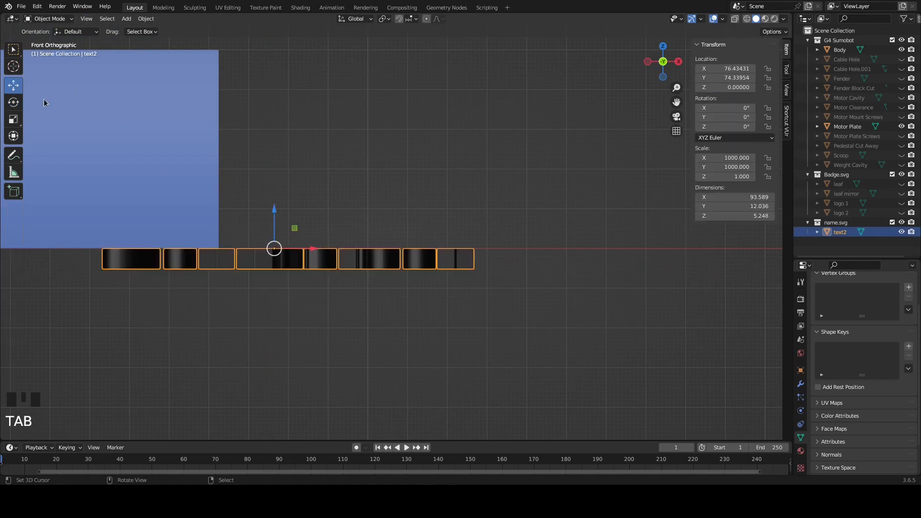
pyautogui.click(13, 103)
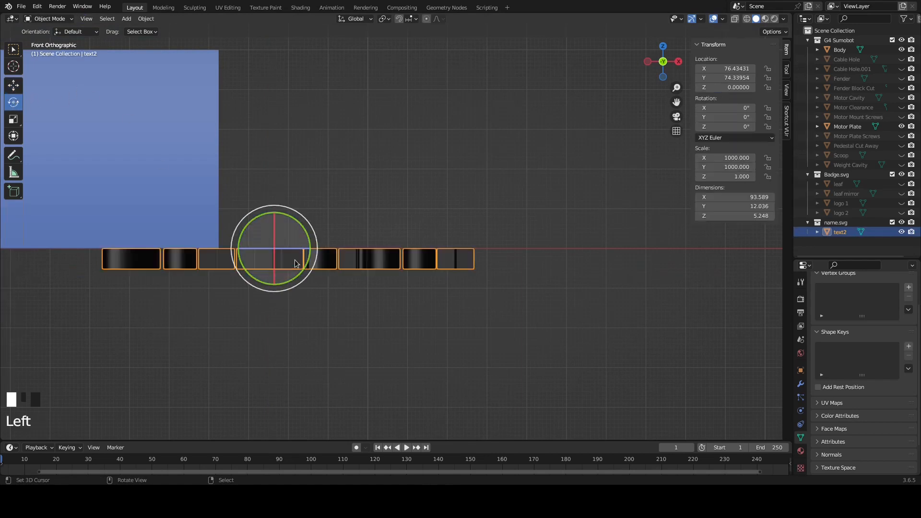
pyautogui.moveTo(287, 249); pyautogui.dragTo(272, 235)
pyautogui.click(739, 126)
pyautogui.write('90')
pyautogui.press('Return')
pyautogui.moveTo(460, 125); pyautogui.dragTo(400, 180, button='middle')
pyautogui.hotkey('ctrl', 'z')
pyautogui.hotkey('ctrl', 'z')
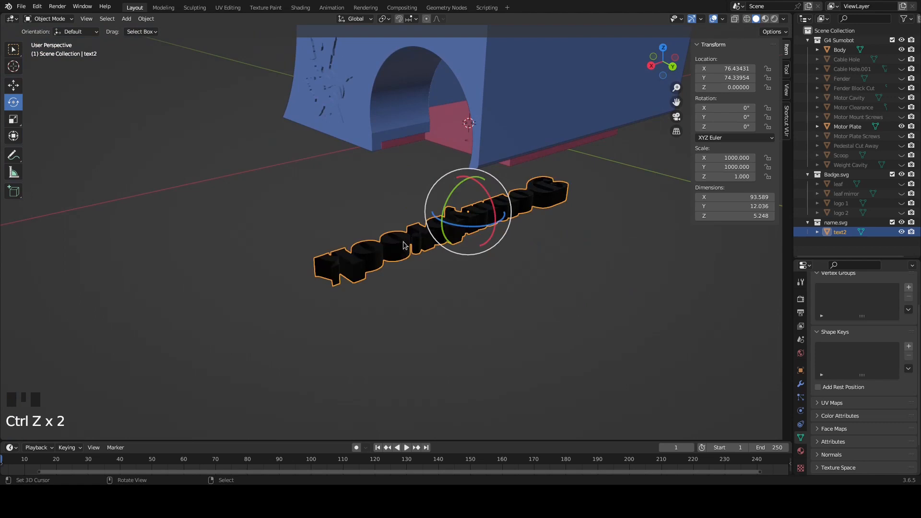
# Set the Donnybrook lettering object's X rotation to 90° so it stands upright
pyautogui.press('Tab')
pyautogui.moveTo(469, 258); pyautogui.dragTo(497, 226, button='middle')
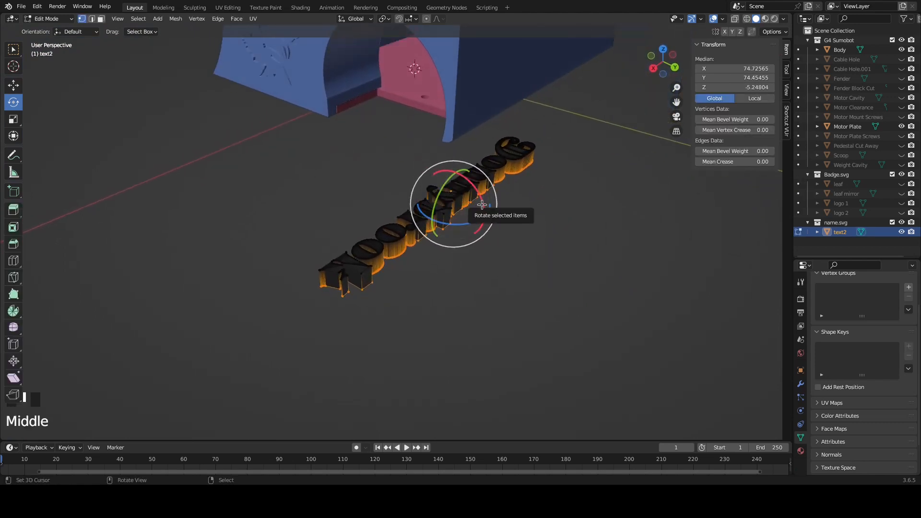
pyautogui.press('Tab')
pyautogui.moveTo(482, 205); pyautogui.dragTo(451, 185)
pyautogui.doubleClick(725, 107)
pyautogui.write('90')
pyautogui.press('Return')
pyautogui.moveTo(484, 259); pyautogui.dragTo(443, 235, button='middle')
# Set the lettering's Z rotation to 180° so it reads correctly from behind the body
pyautogui.click(735, 127)
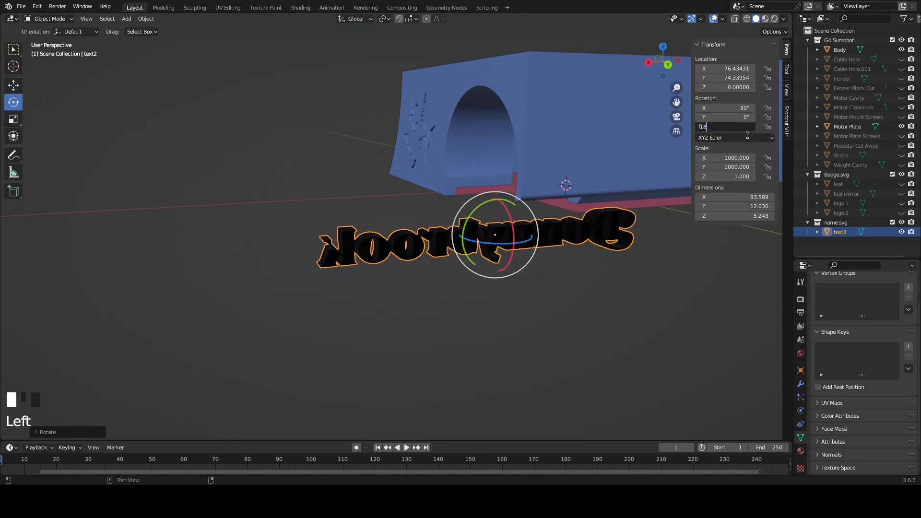
pyautogui.press('BackSpace')
pyautogui.press('BackSpace')
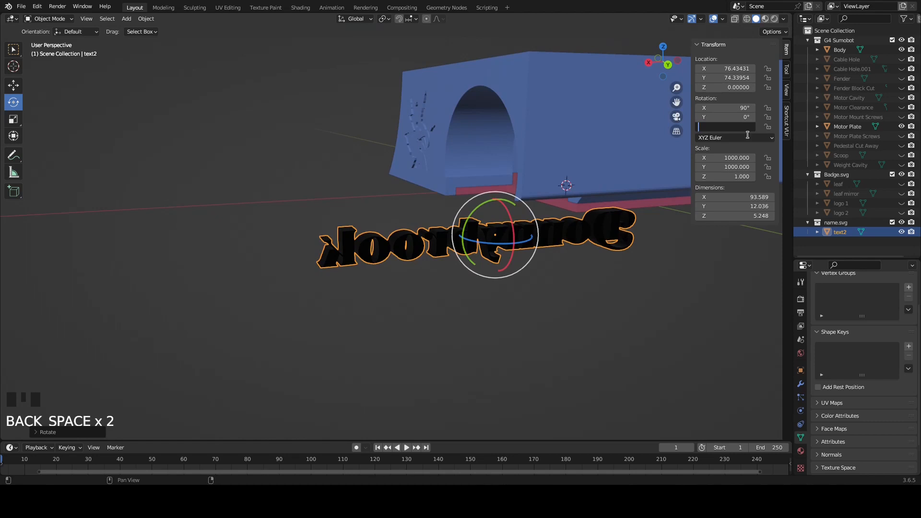
pyautogui.write('180')
pyautogui.press('Return')
pyautogui.scroll(-1, 540, 241)
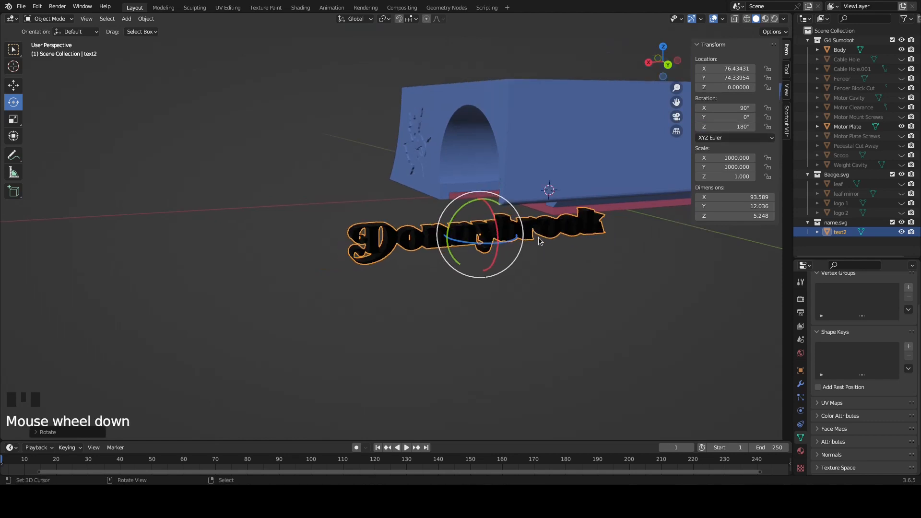
# Change the viewport display colour of the Donnybrook lettering's material to light green
pyautogui.click(800, 451)
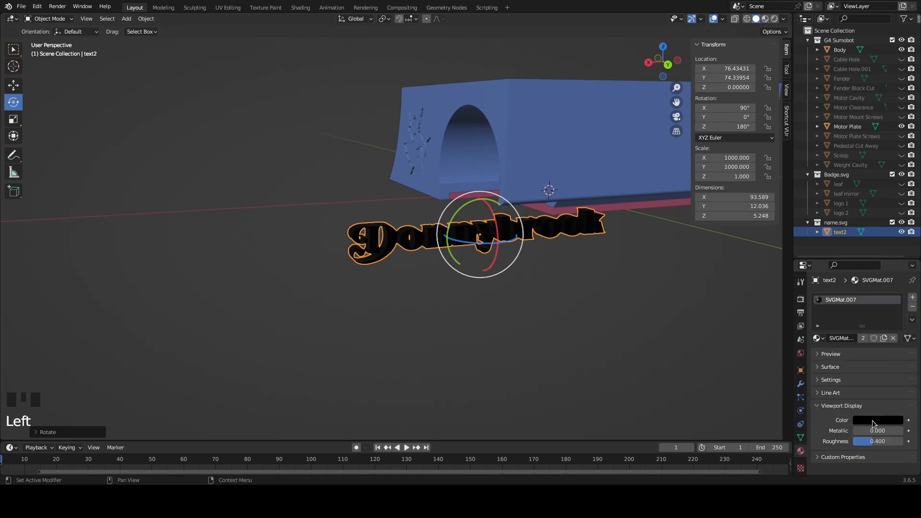
pyautogui.click(874, 421)
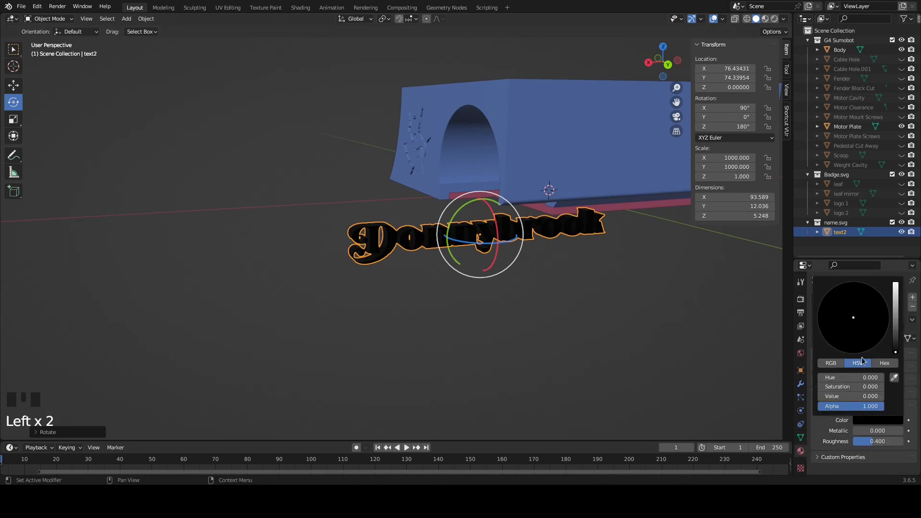
pyautogui.moveTo(893, 329); pyautogui.dragTo(895, 284)
pyautogui.click(874, 422)
pyautogui.click(834, 309)
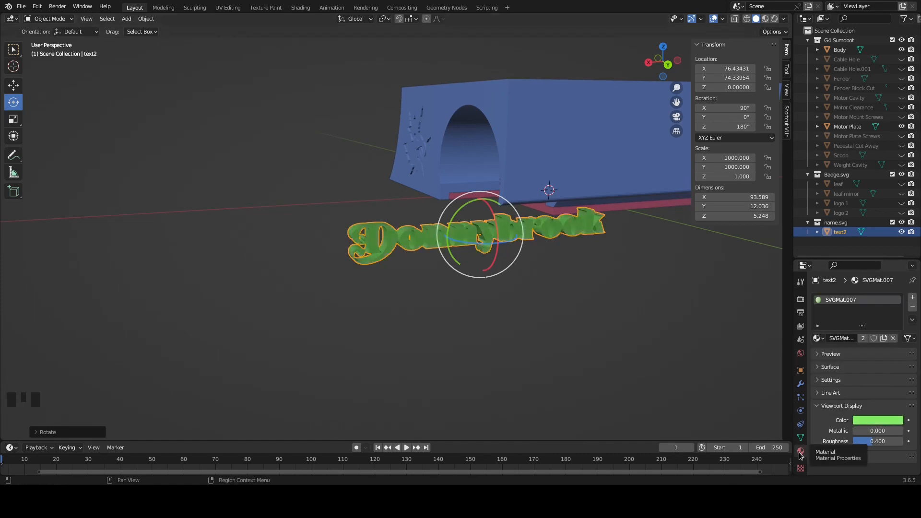
# Raise the lettering to about Z 26.8 and shift it along Y to about 67.7 so it overlaps the body's back wall
pyautogui.keyDown('shift'); pyautogui.moveTo(616, 269); pyautogui.dragTo(146, 356, button='middle'); pyautogui.keyUp('shift')
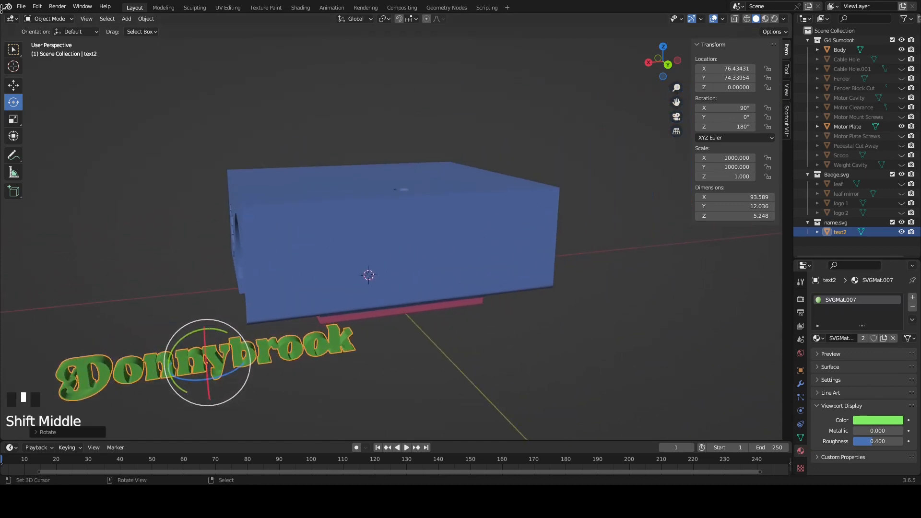
pyautogui.click(14, 87)
pyautogui.press('KP_1')
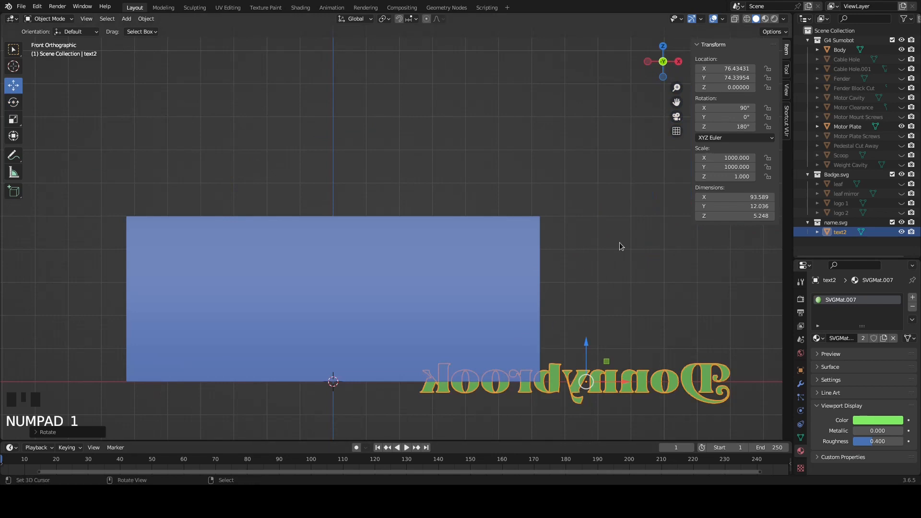
pyautogui.scroll(-2, 523, 281)
pyautogui.moveTo(522, 281); pyautogui.dragTo(453, 290, button='middle')
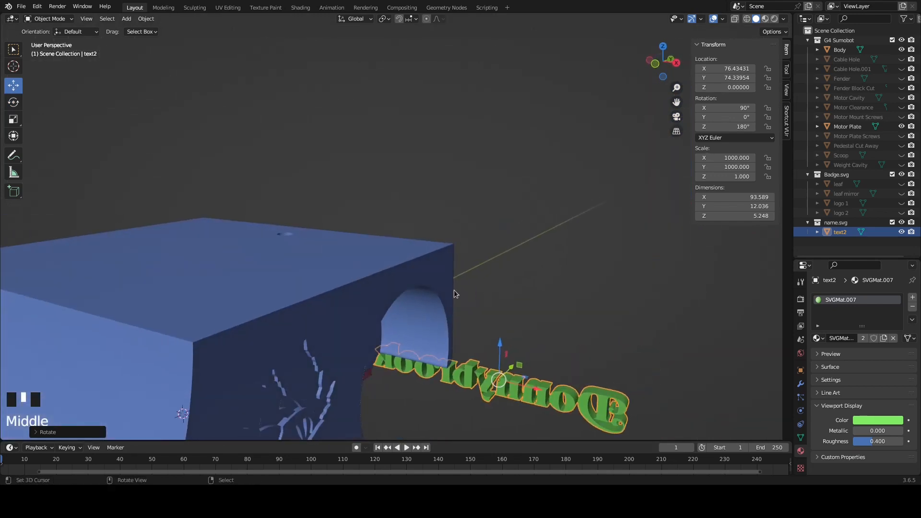
pyautogui.press('KP_3')
pyautogui.scroll(3, 454, 289)
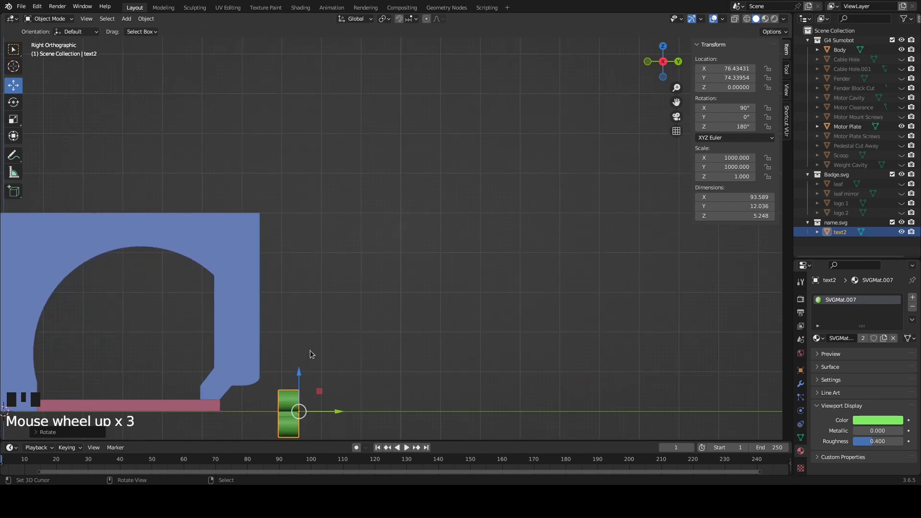
pyautogui.moveTo(298, 379); pyautogui.dragTo(298, 272)
pyautogui.moveTo(338, 309); pyautogui.dragTo(313, 309)
# Move the lettering along X to about 2.2 so it sits roughly centred on the body's width
pyautogui.moveTo(313, 309); pyautogui.dragTo(175, 312, button='middle')
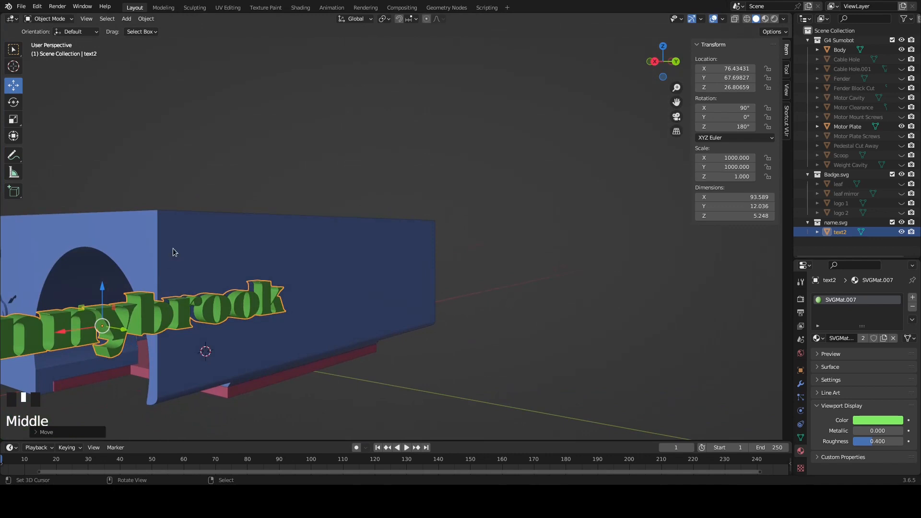
pyautogui.press('KP_9')
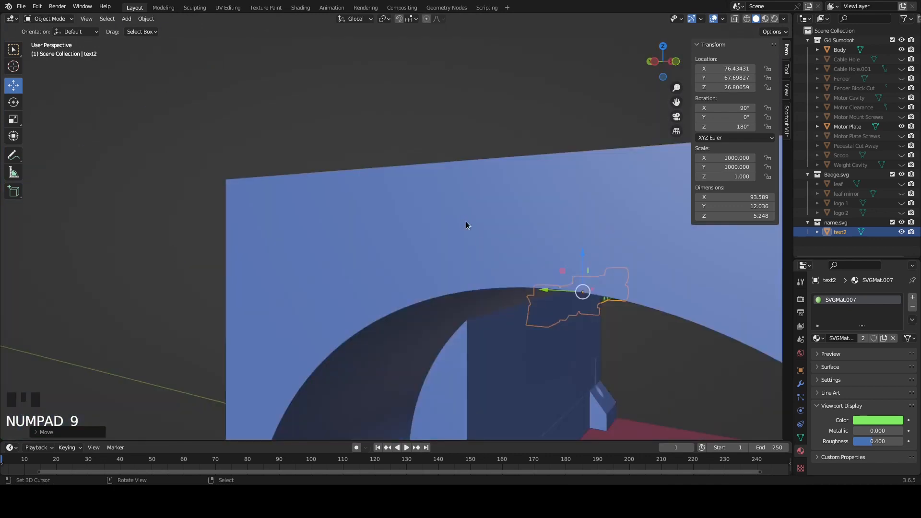
pyautogui.scroll(-2, 462, 221)
pyautogui.press('KP_9')
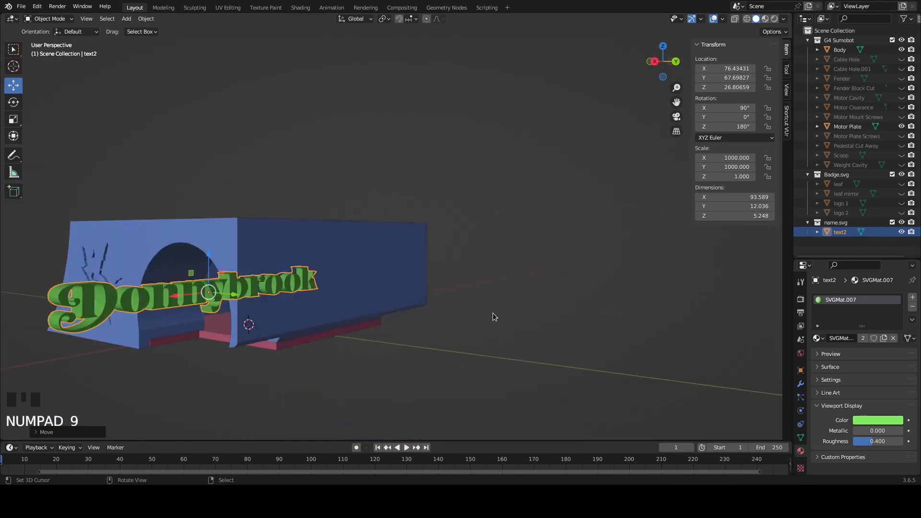
pyautogui.press('KP_7')
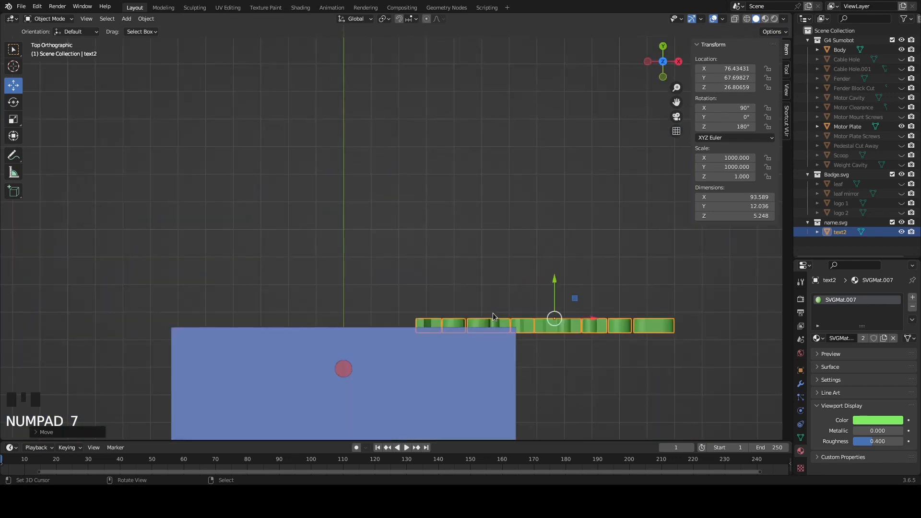
pyautogui.scroll(-2, 484, 293)
pyautogui.scroll(-1, 485, 290)
pyautogui.moveTo(528, 282); pyautogui.dragTo(416, 308)
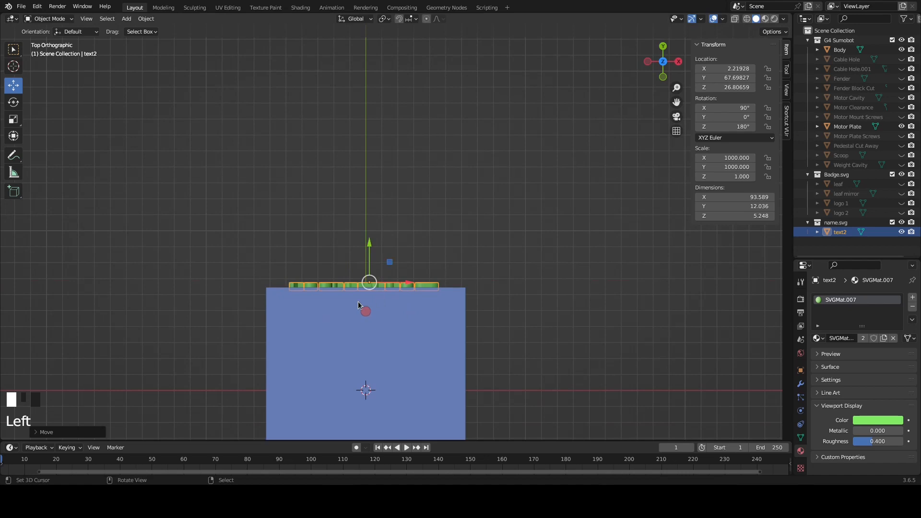
# View the back wall straight on and scale the lettering up by about 1.28 so it spans nearly the full width
pyautogui.press('KP_9')
pyautogui.press('KP_7')
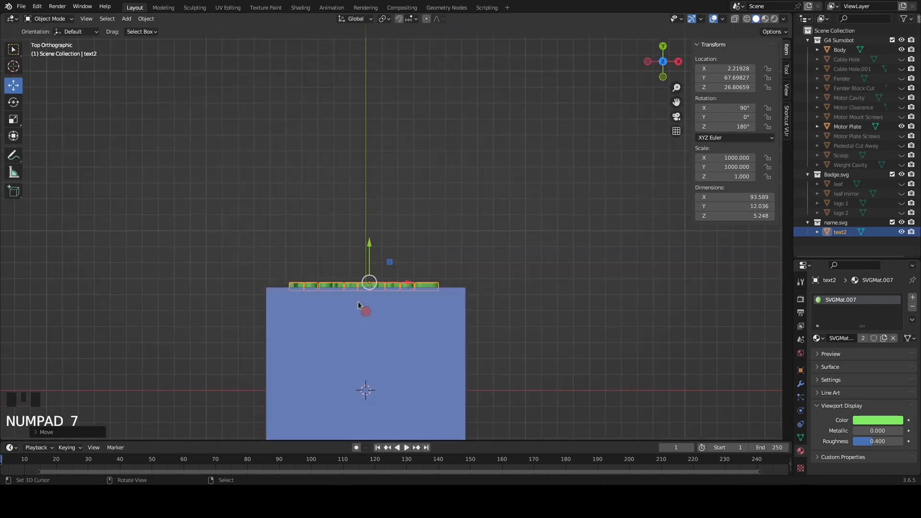
pyautogui.press('KP_3')
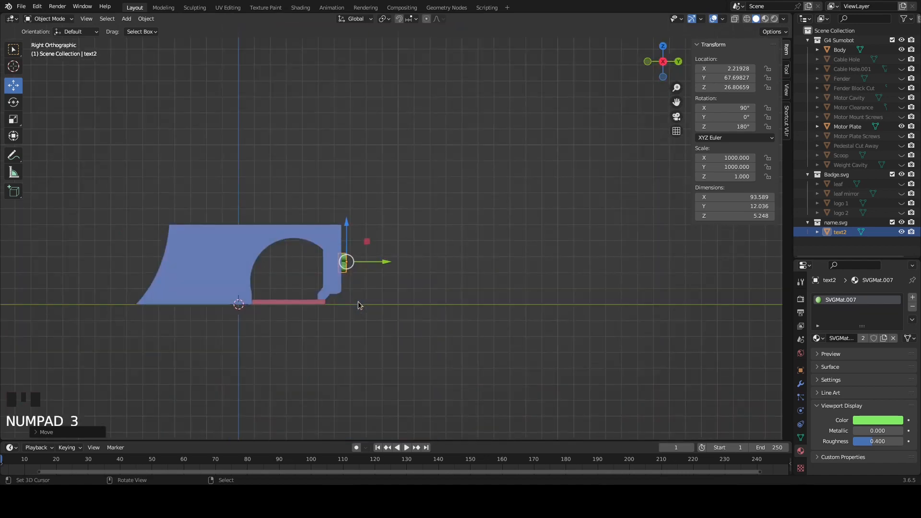
pyautogui.press('KP_6')
pyautogui.press('KP_6')
pyautogui.press('KP_6')
pyautogui.press('KP_6')
pyautogui.press('KP_6')
pyautogui.press('KP_6')
pyautogui.press('KP_6')
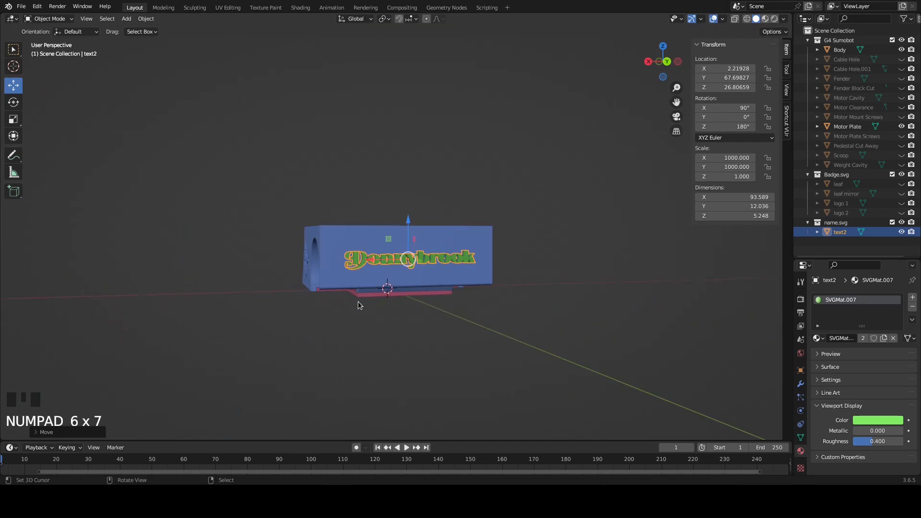
pyautogui.press('KP_6')
pyautogui.press('KP_5')
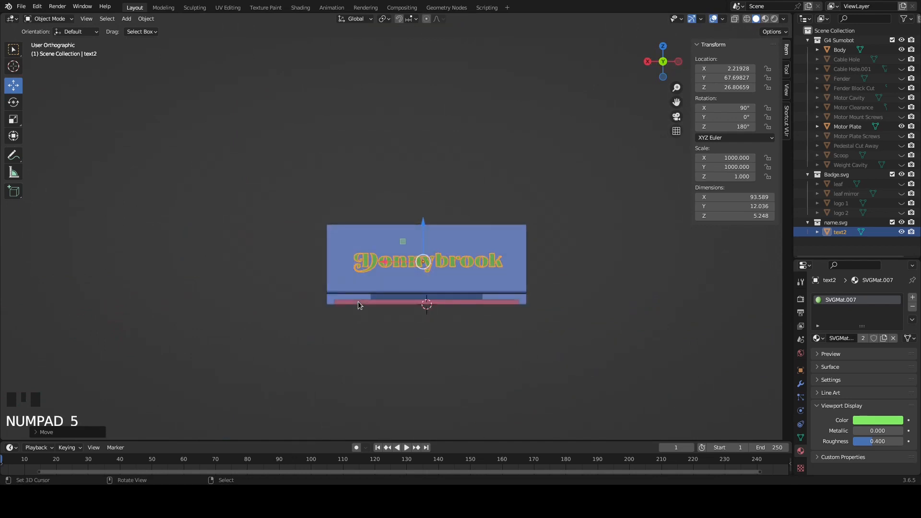
pyautogui.scroll(5, 402, 263)
pyautogui.keyDown('shift'); pyautogui.moveTo(402, 263); pyautogui.dragTo(270, 140, button='middle'); pyautogui.keyUp('shift')
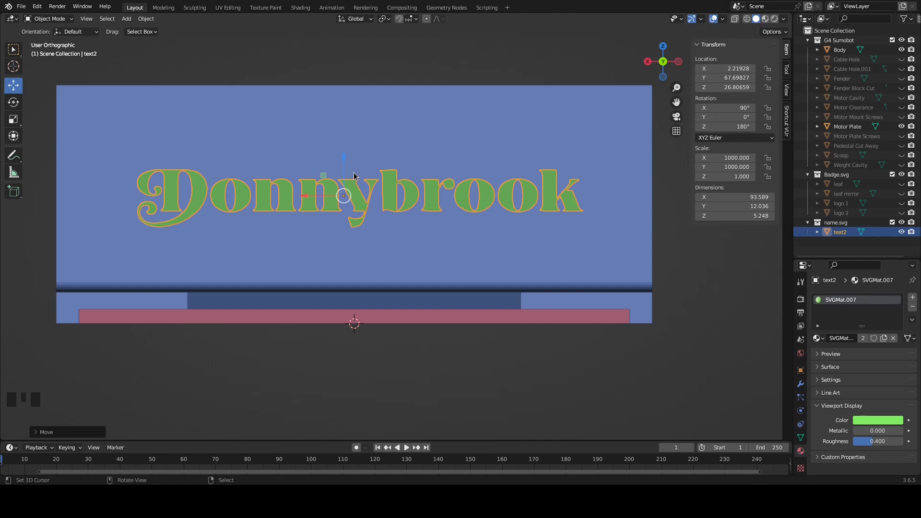
pyautogui.press('s')
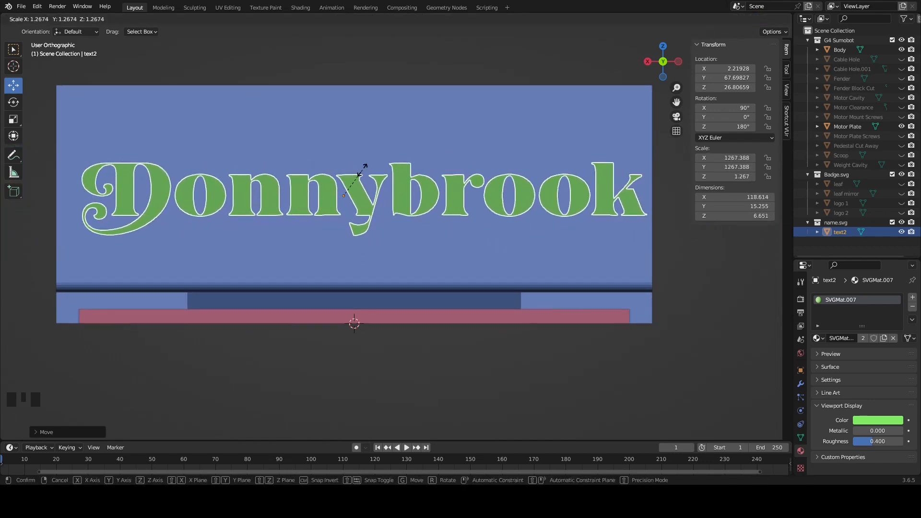
pyautogui.click(362, 172)
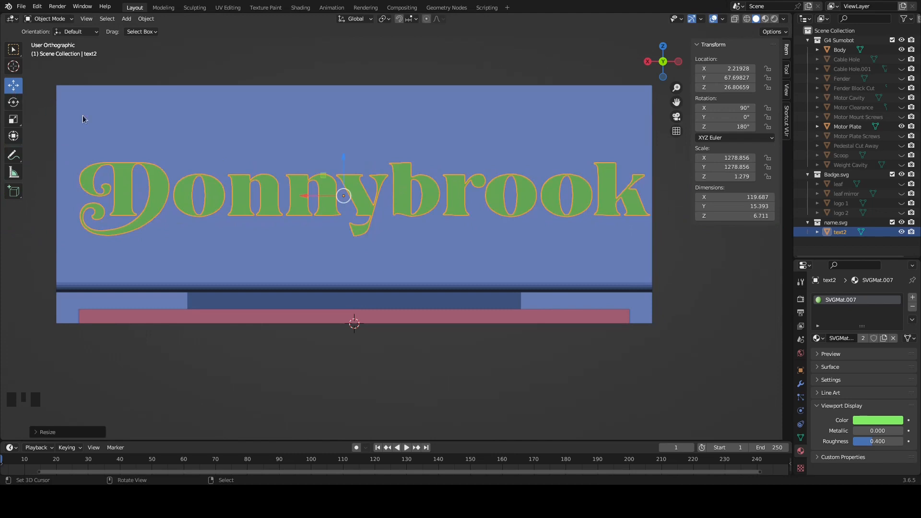
# Reposition the lettering to about X 3.8, Y 70.4 and Z 30.8 so only a shallow depth sinks into the back wall
pyautogui.moveTo(299, 198); pyautogui.dragTo(291, 198)
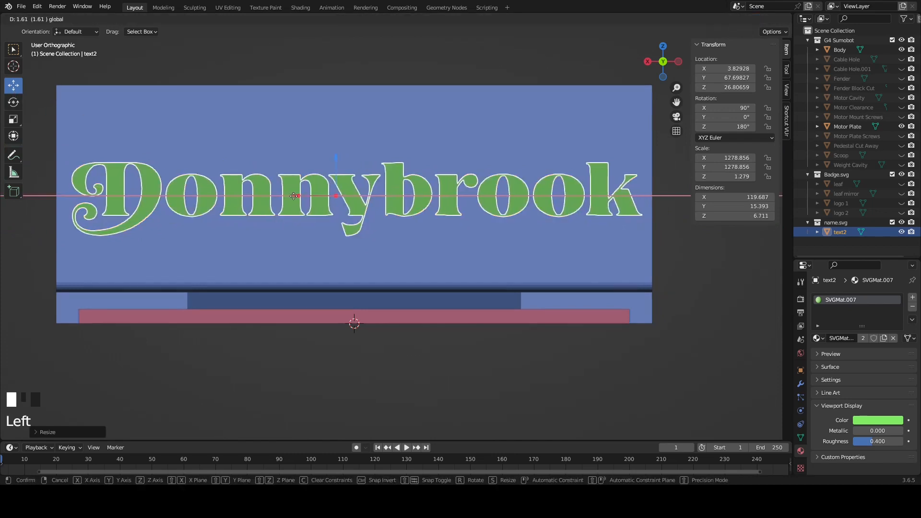
pyautogui.moveTo(336, 161); pyautogui.dragTo(336, 142)
pyautogui.moveTo(268, 193); pyautogui.dragTo(321, 188, button='middle')
pyautogui.press('KP_3')
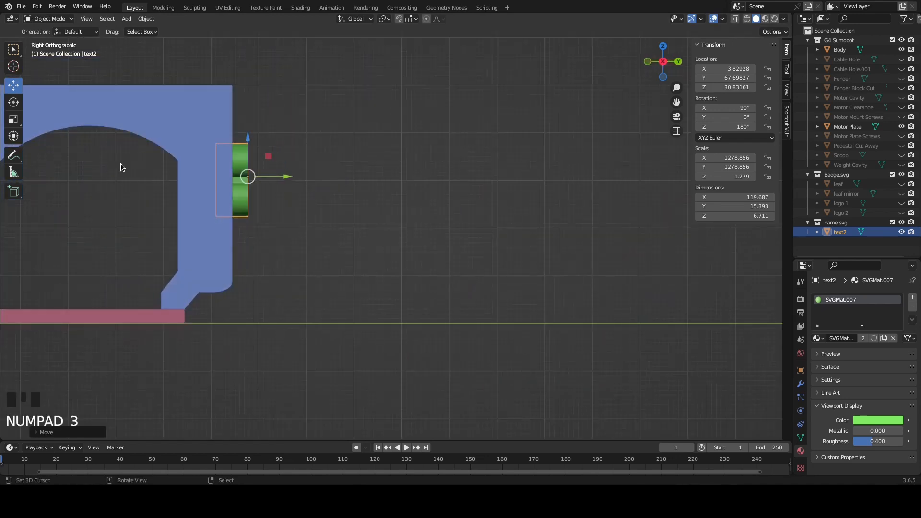
pyautogui.moveTo(285, 179); pyautogui.dragTo(299, 178)
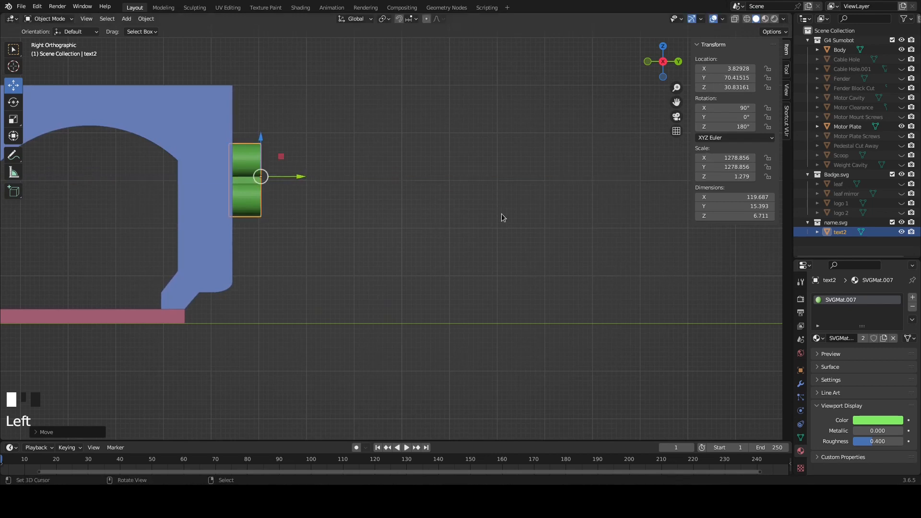
# Select the Body object and add a Boolean modifier to it
pyautogui.rightClick(184, 117)
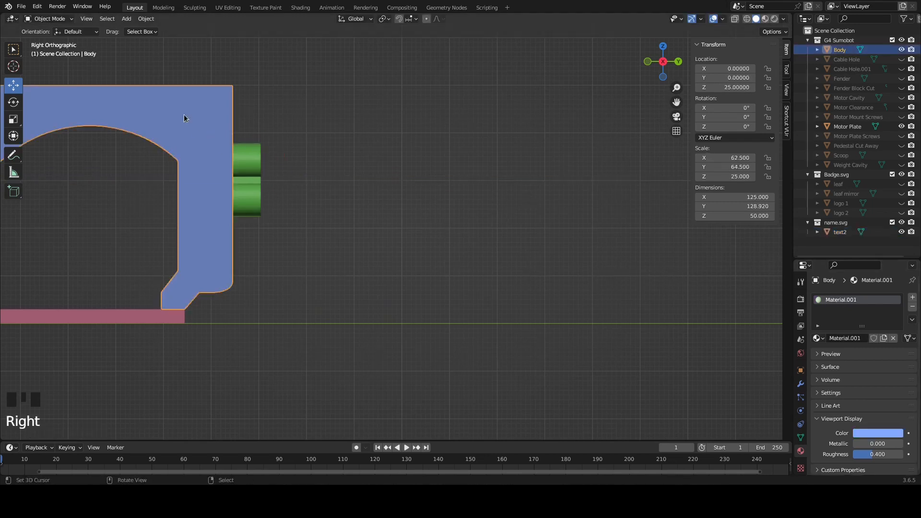
pyautogui.rightClick(804, 376)
pyautogui.click(741, 318)
pyautogui.click(801, 384)
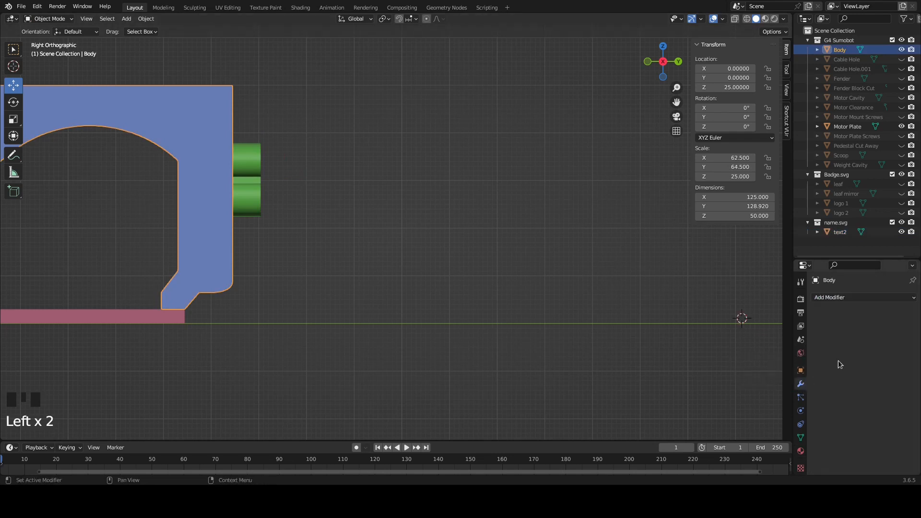
pyautogui.click(835, 298)
pyautogui.click(739, 118)
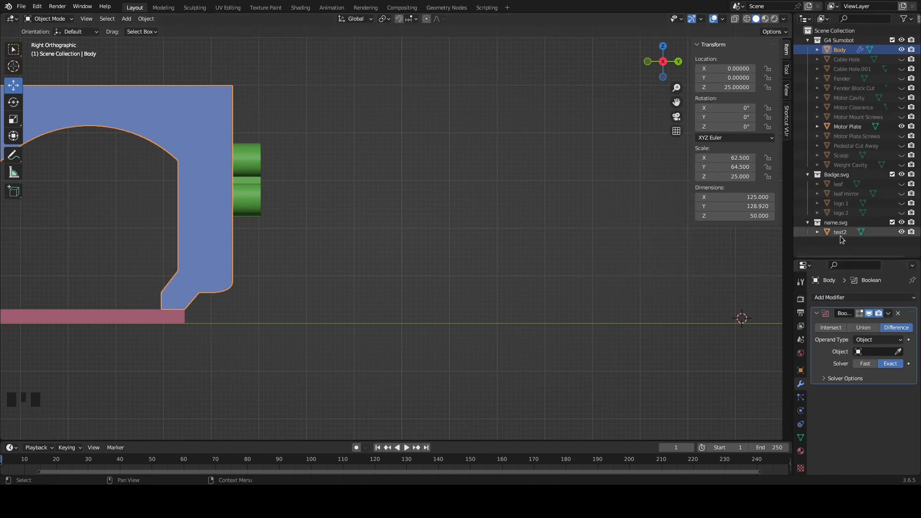
# Subtract text2 from the body with the Boolean's Fast solver and apply the modifier
pyautogui.click(878, 352)
pyautogui.scroll(-5, 865, 453)
pyautogui.click(861, 433)
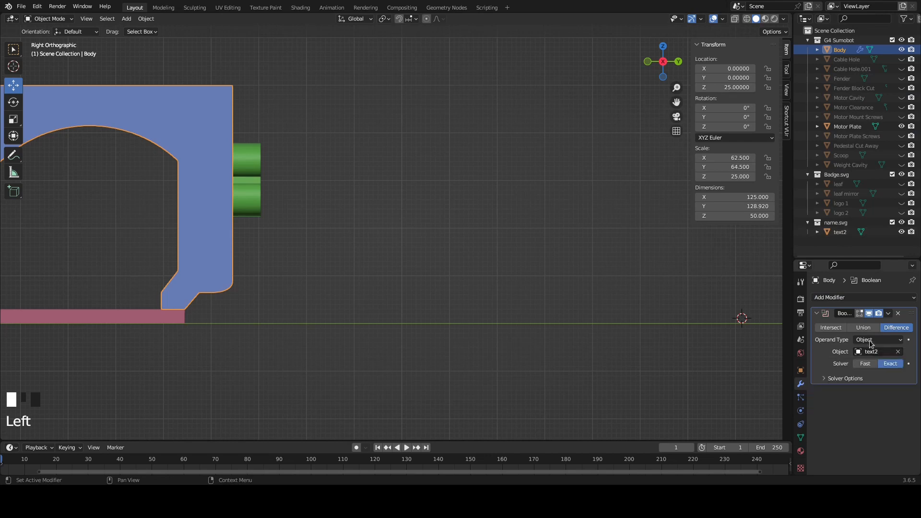
pyautogui.click(866, 364)
pyautogui.click(889, 313)
pyautogui.click(877, 324)
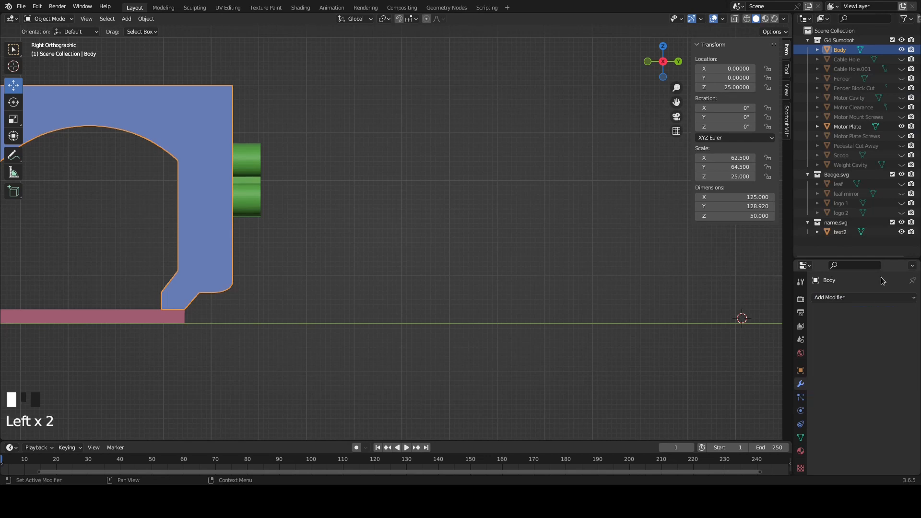
# Hide the name.svg collection and check the lettering cut into the back wall
pyautogui.click(901, 222)
pyautogui.moveTo(339, 186); pyautogui.dragTo(298, 174, button='middle')
pyautogui.scroll(-2, 391, 148)
pyautogui.moveTo(392, 147); pyautogui.dragTo(376, 156, button='middle')
# Examine the cut lettering's mesh in Edit Mode, return to Object Mode and review the engraved body from its sides
pyautogui.press('Tab')
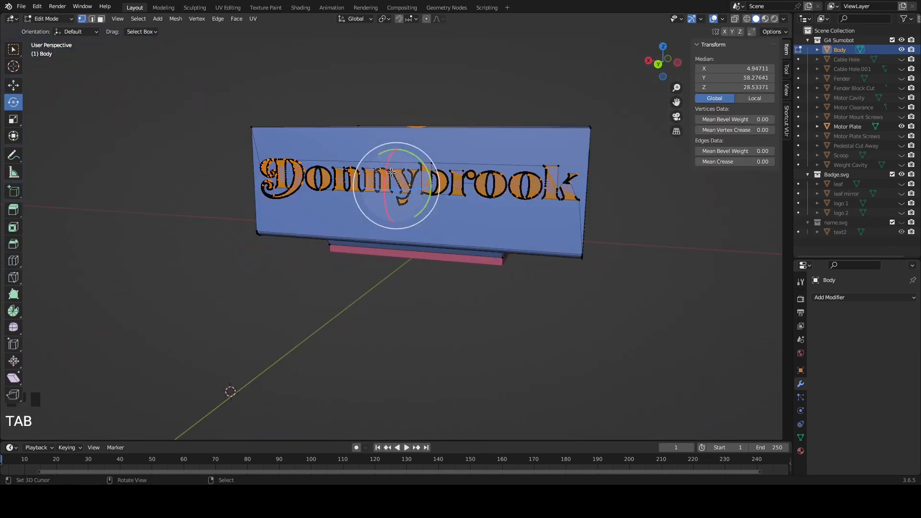
pyautogui.moveTo(417, 196); pyautogui.dragTo(459, 263, button='middle')
pyautogui.scroll(4, 434, 211)
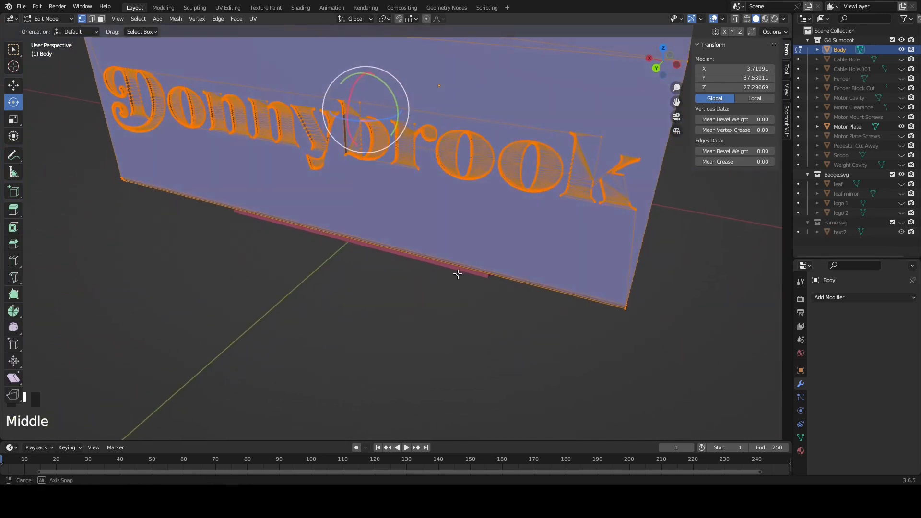
pyautogui.moveTo(300, 158); pyautogui.dragTo(218, 282, button='middle')
pyautogui.scroll(-2, 361, 176)
pyautogui.scroll(-1, 360, 176)
pyautogui.scroll(-2, 221, 201)
pyautogui.scroll(-2, 147, 228)
pyautogui.press('Tab')
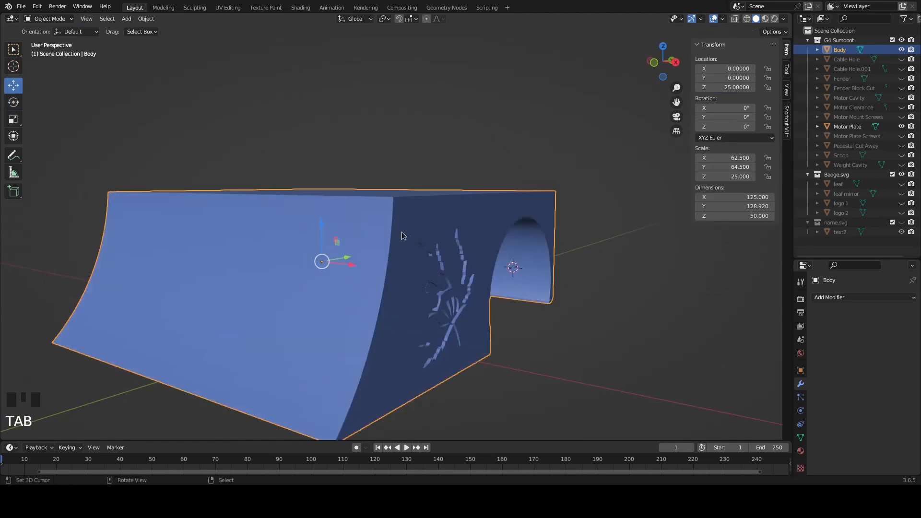
pyautogui.scroll(-2, 422, 242)
pyautogui.moveTo(435, 252); pyautogui.dragTo(295, 269, button='middle')
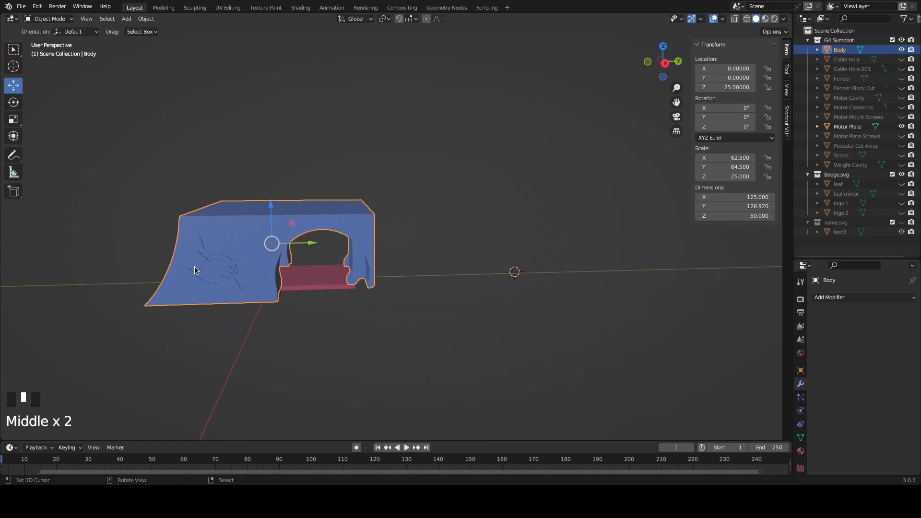
pyautogui.moveTo(127, 219); pyautogui.dragTo(237, 223, button='middle')
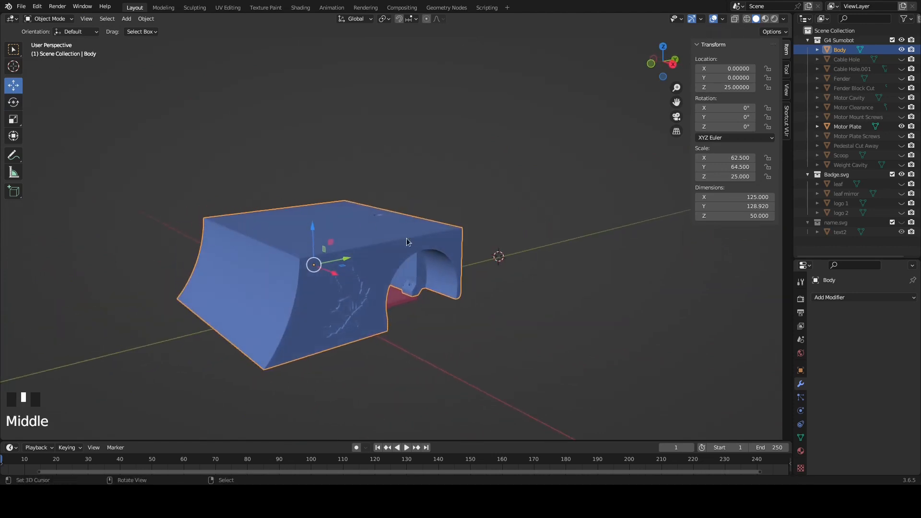